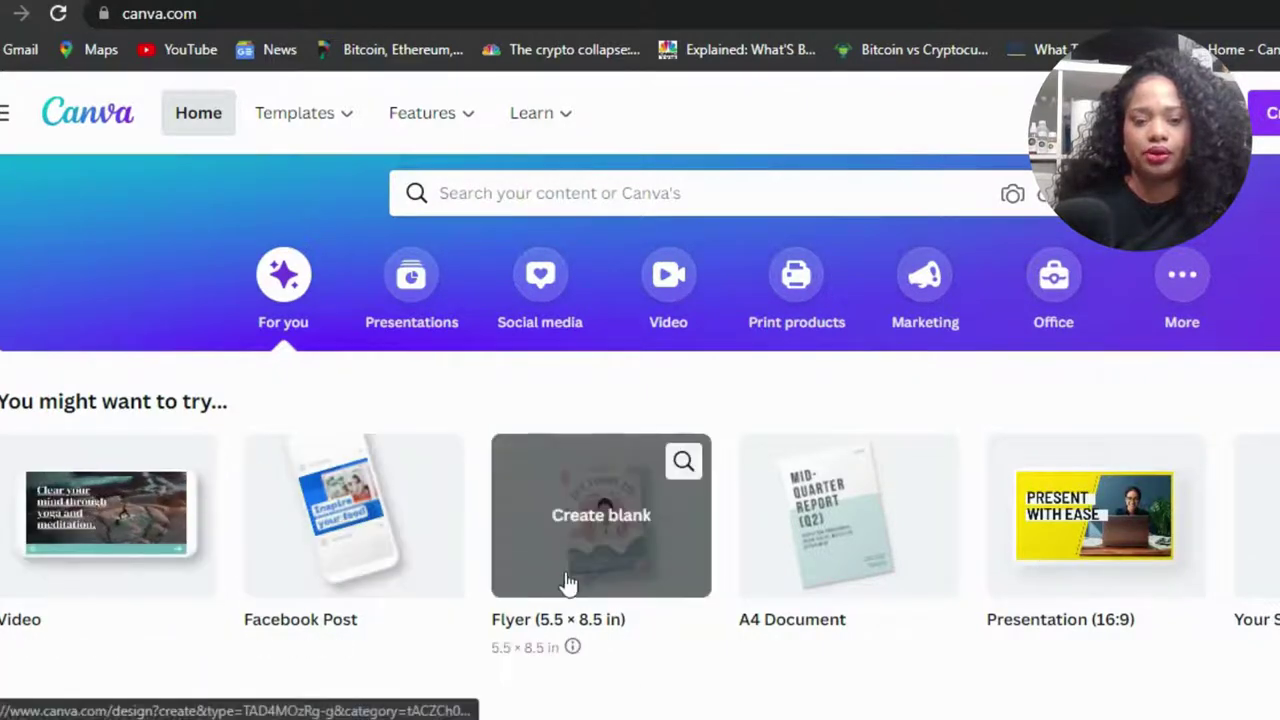
Create a blank 5.5 × 8.5 in Flyer design from the Flyer card
{"action": "left_click", "coordinate": [567, 581]}
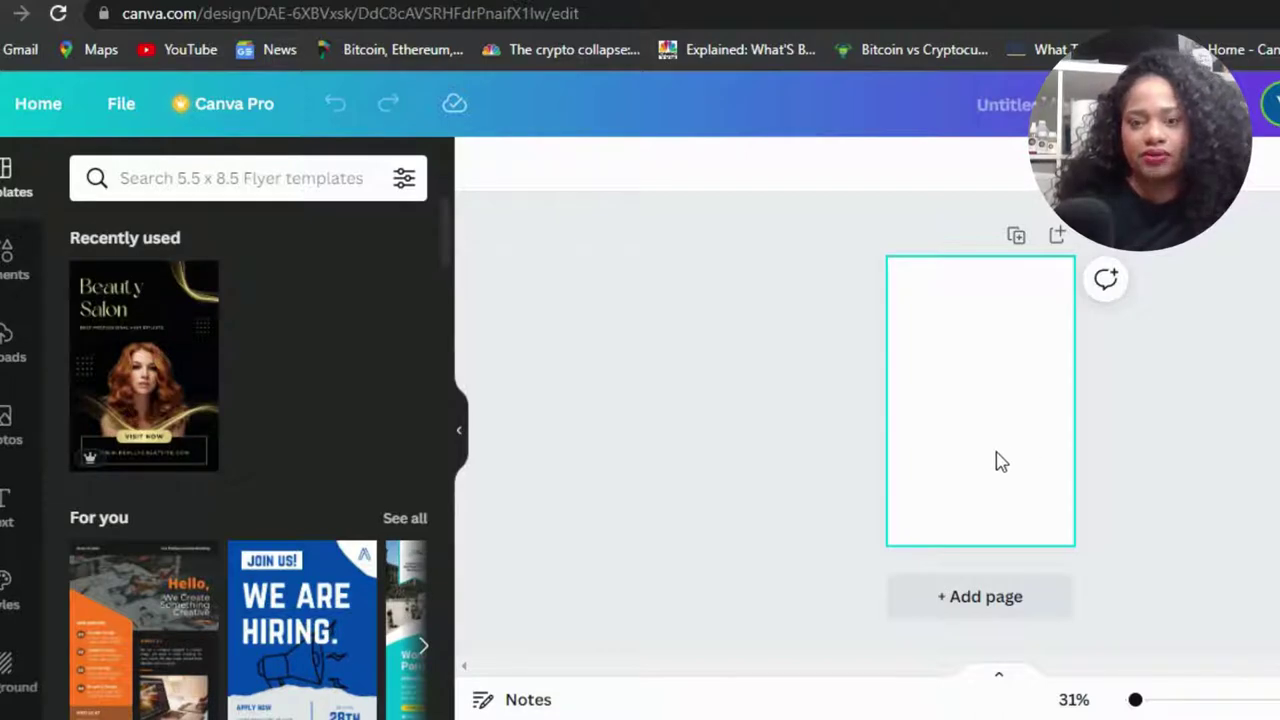
{"action": "left_click", "coordinate": [996, 418]}
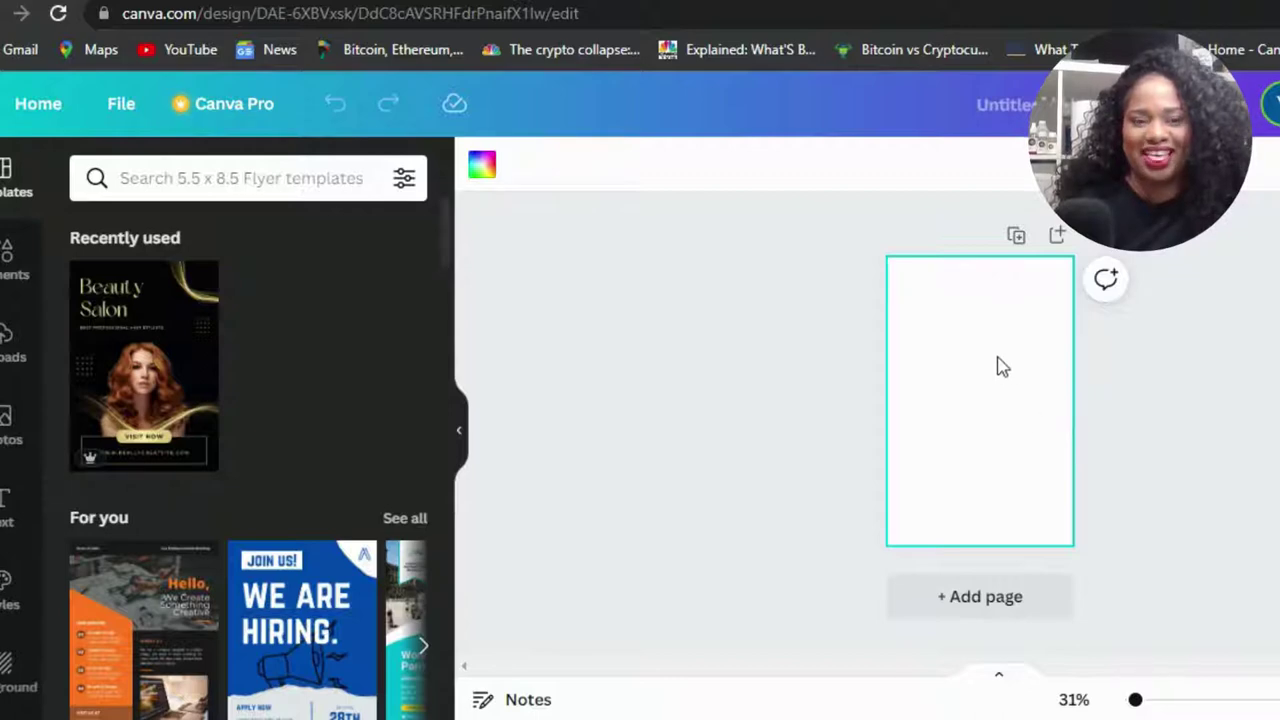
{"action": "left_click", "coordinate": [122, 107]}
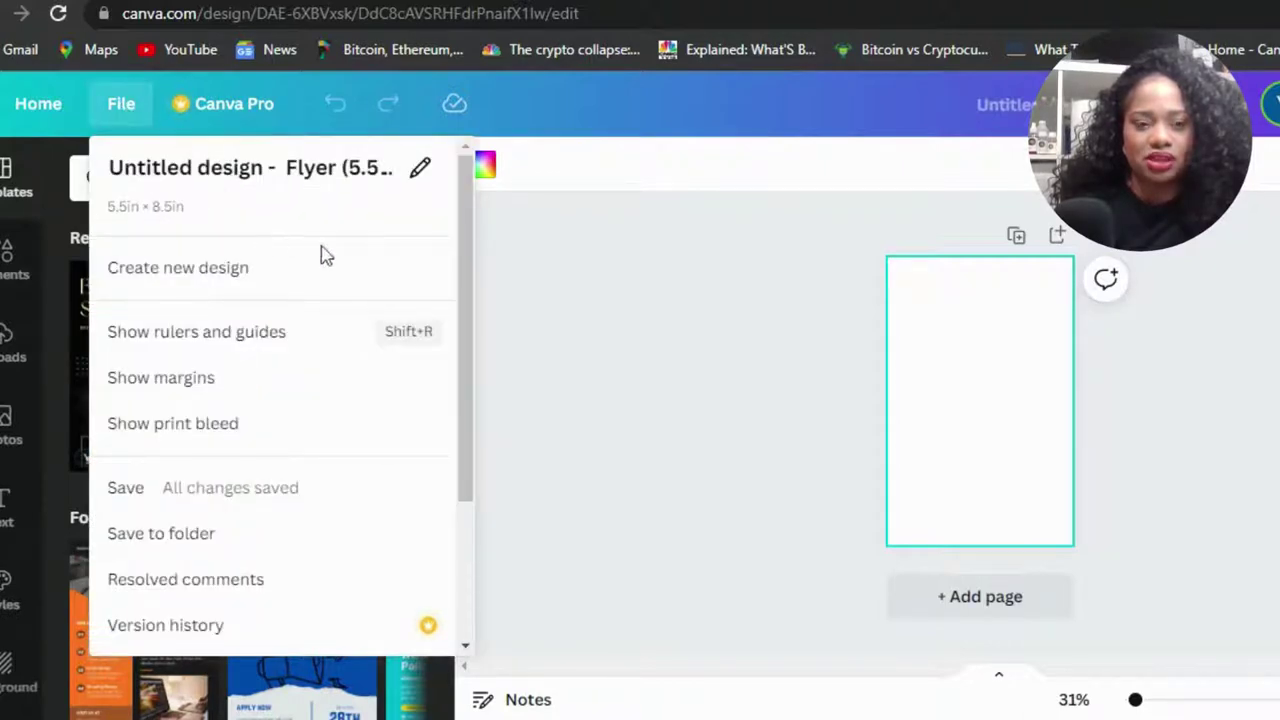
{"action": "left_click", "coordinate": [1040, 450]}
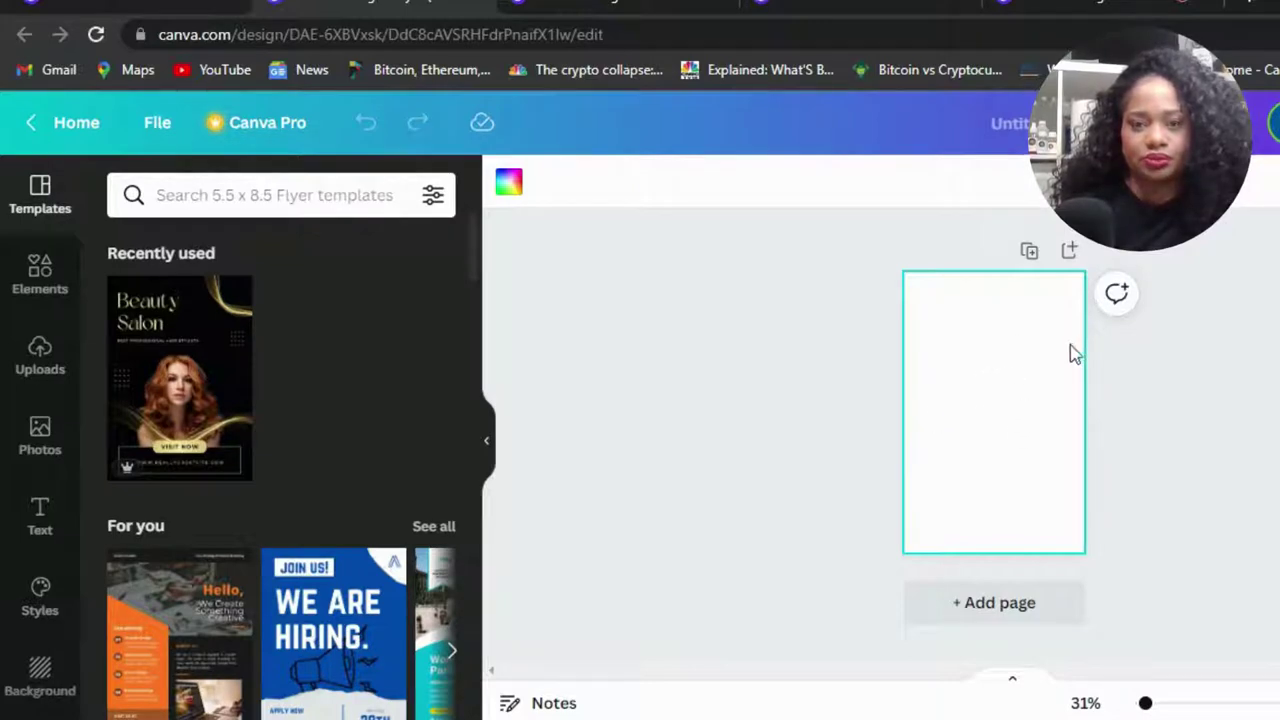
Apply the blue 'We Are Hiring' template from the For you row to the blank page
{"action": "scroll", "coordinate": [229, 566], "scroll_direction": "down", "scroll_amount": 7}
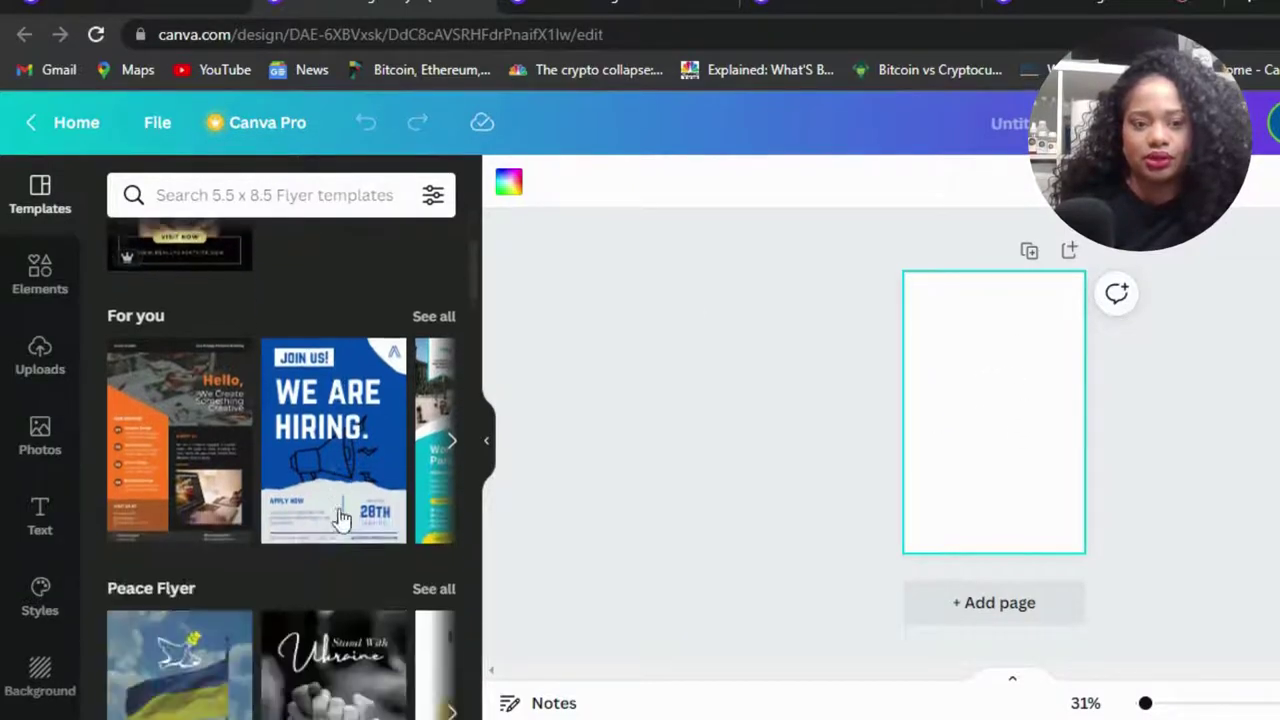
{"action": "scroll", "coordinate": [338, 525], "scroll_direction": "down", "scroll_amount": 7}
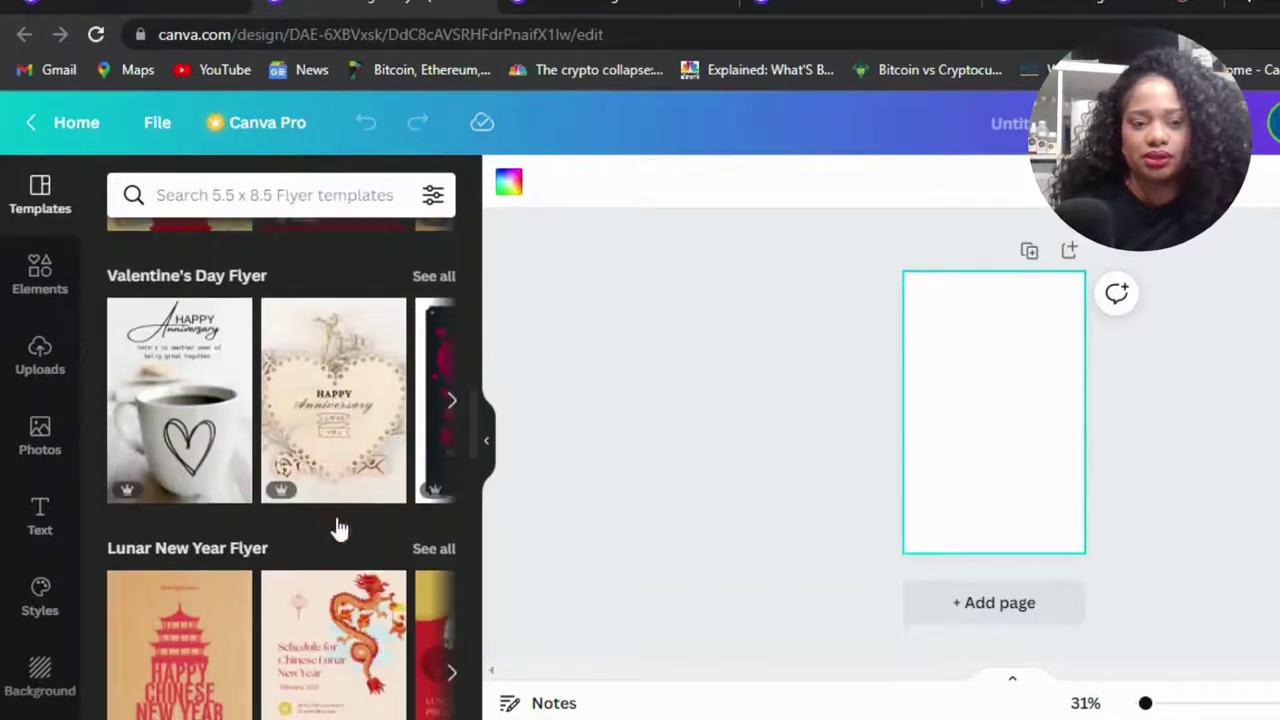
{"action": "scroll", "coordinate": [337, 528], "scroll_direction": "down", "scroll_amount": 9}
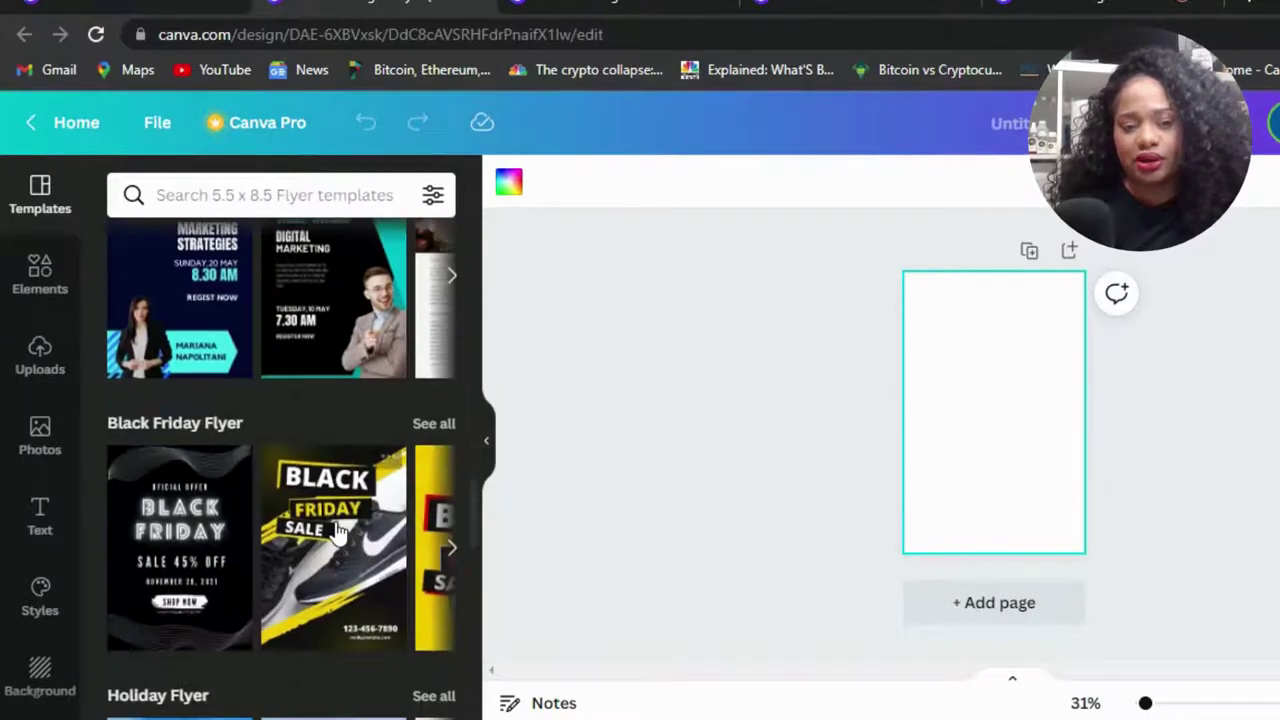
{"action": "scroll", "coordinate": [332, 537], "scroll_direction": "down", "scroll_amount": 6}
{"action": "scroll", "coordinate": [325, 540], "scroll_direction": "up", "scroll_amount": 7}
{"action": "scroll", "coordinate": [330, 543], "scroll_direction": "up", "scroll_amount": 15}
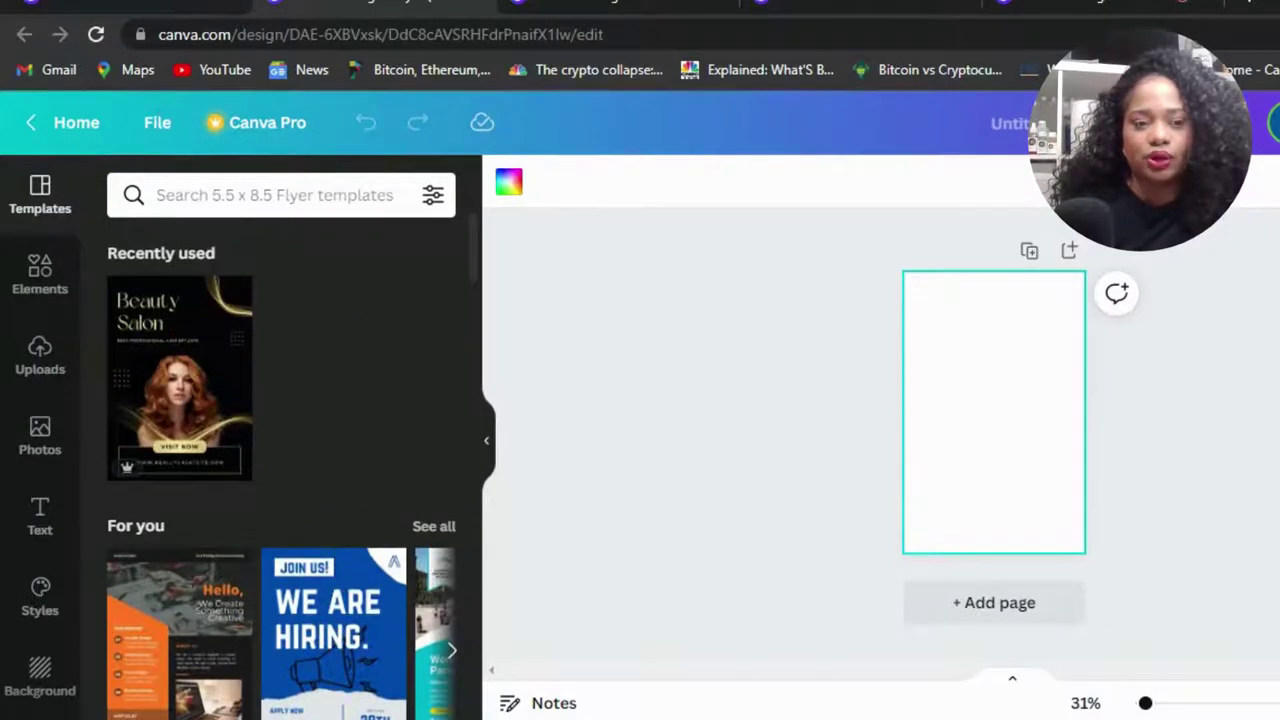
{"action": "scroll", "coordinate": [314, 484], "scroll_direction": "down", "scroll_amount": 2}
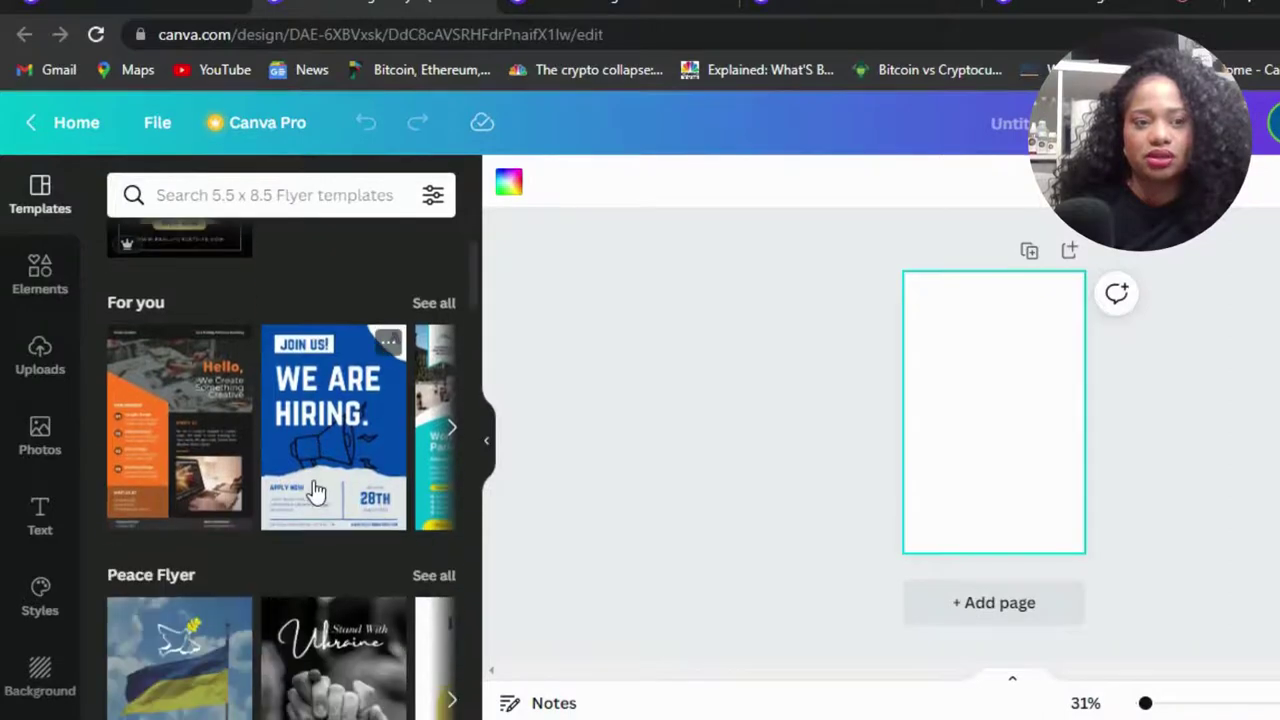
{"action": "scroll", "coordinate": [314, 490], "scroll_direction": "up", "scroll_amount": 2}
{"action": "scroll", "coordinate": [313, 476], "scroll_direction": "down", "scroll_amount": 3}
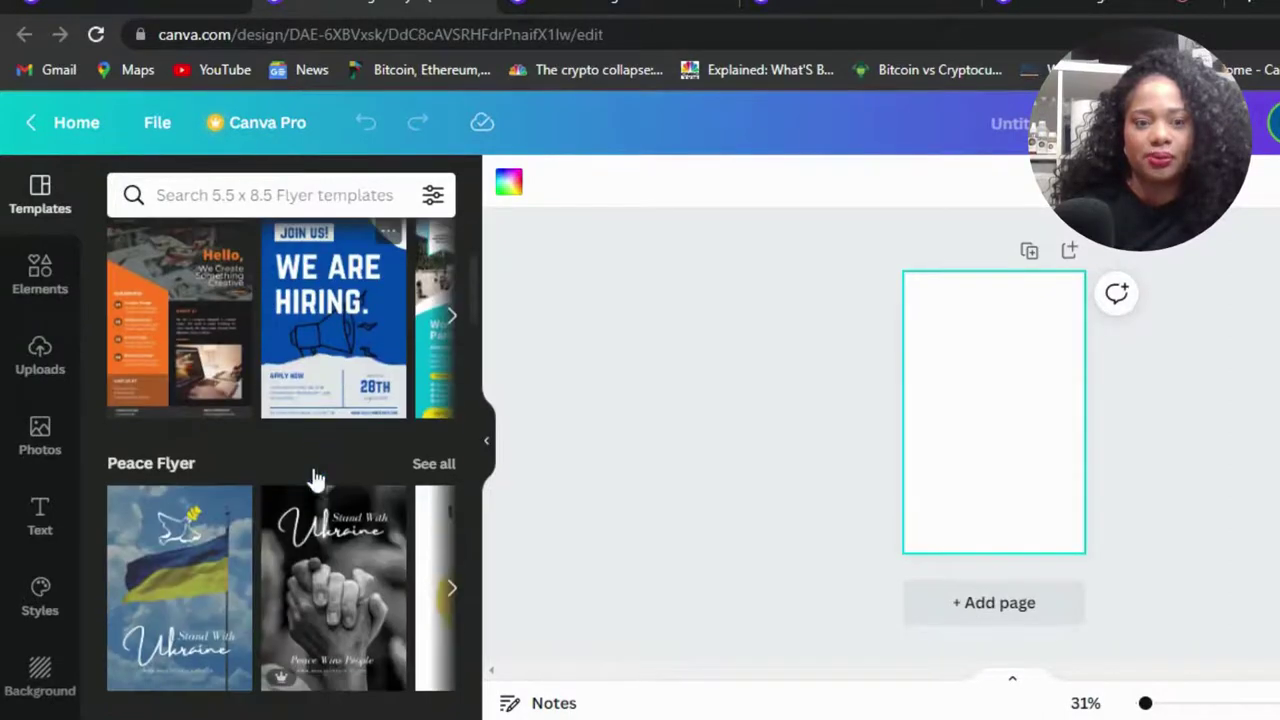
{"action": "scroll", "coordinate": [312, 466], "scroll_direction": "up", "scroll_amount": 3}
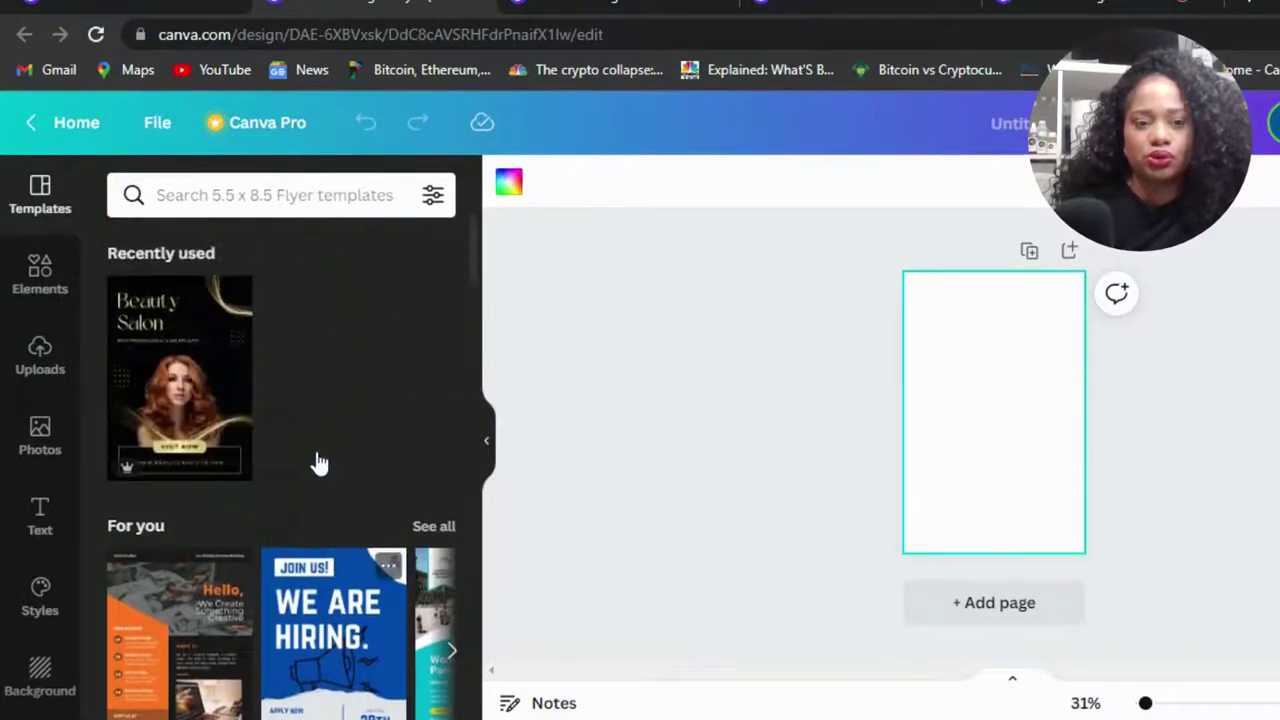
{"action": "left_click", "coordinate": [315, 648]}
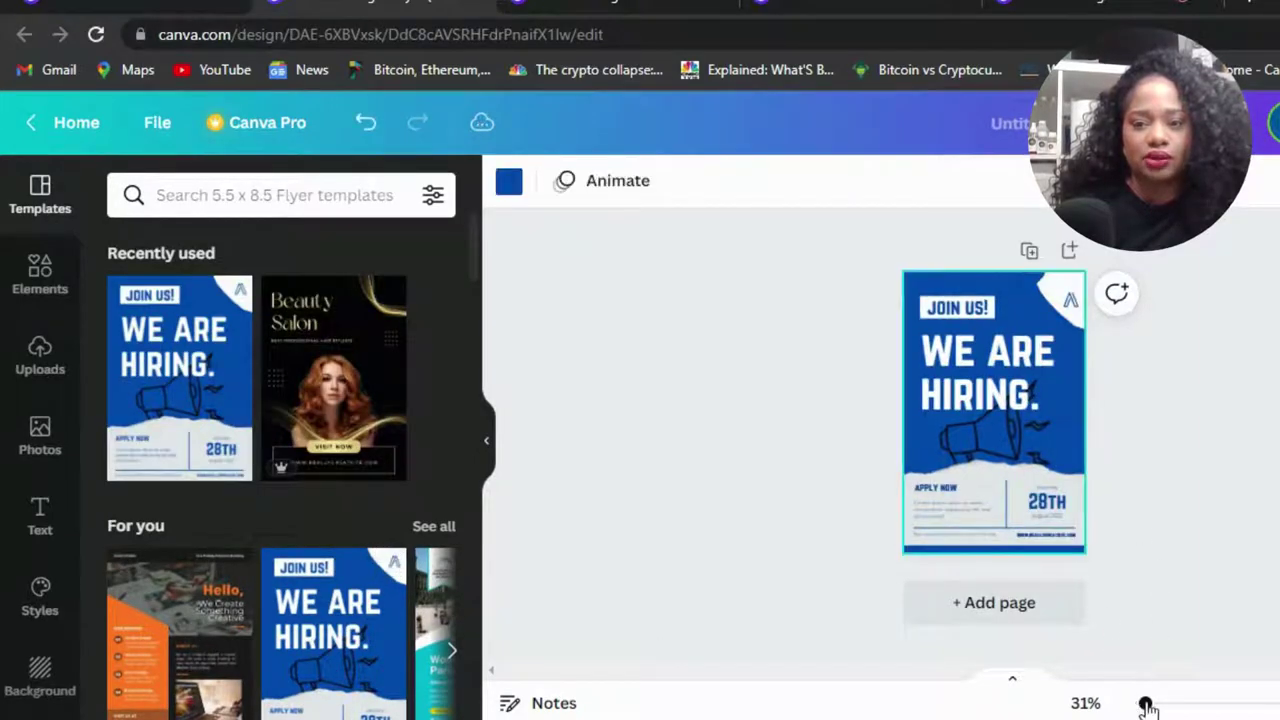
Zoom in and delete the JOIN US, WE ARE and HIRING text and the megaphone drawing
{"action": "left_click_drag", "start_coordinate": [1146, 706], "coordinate": [1157, 703]}
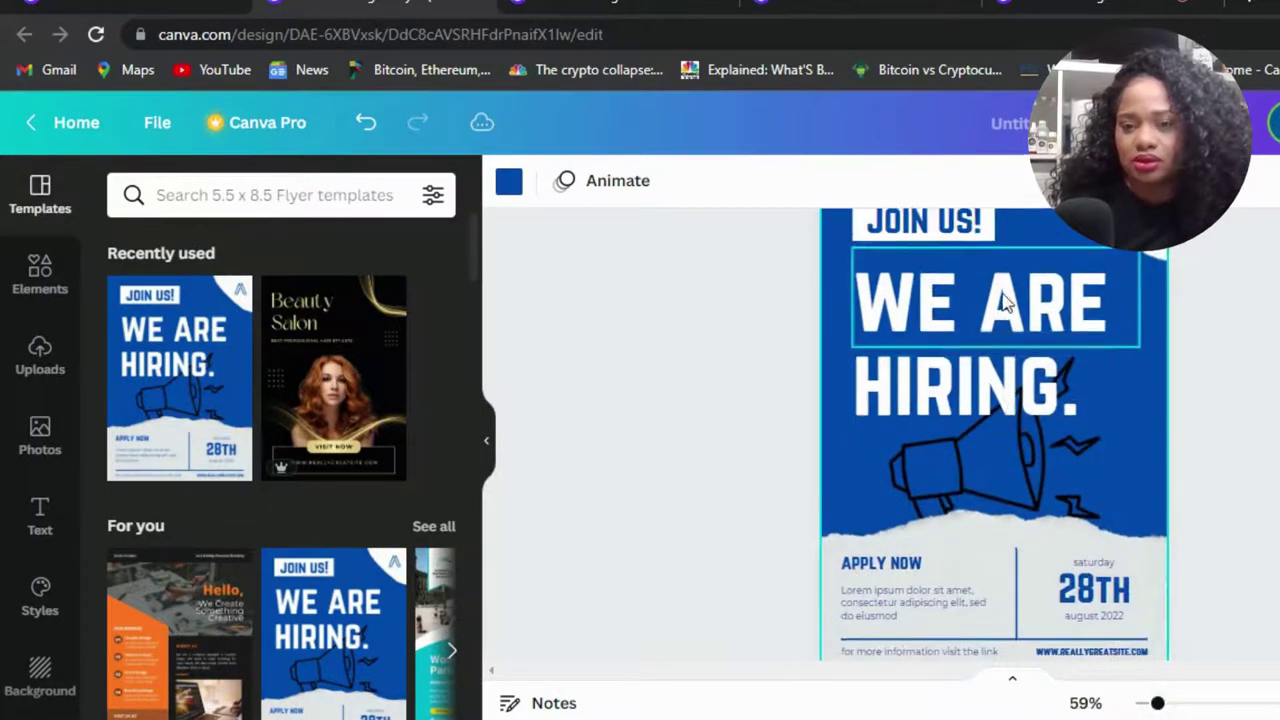
{"action": "right_click", "coordinate": [868, 242]}
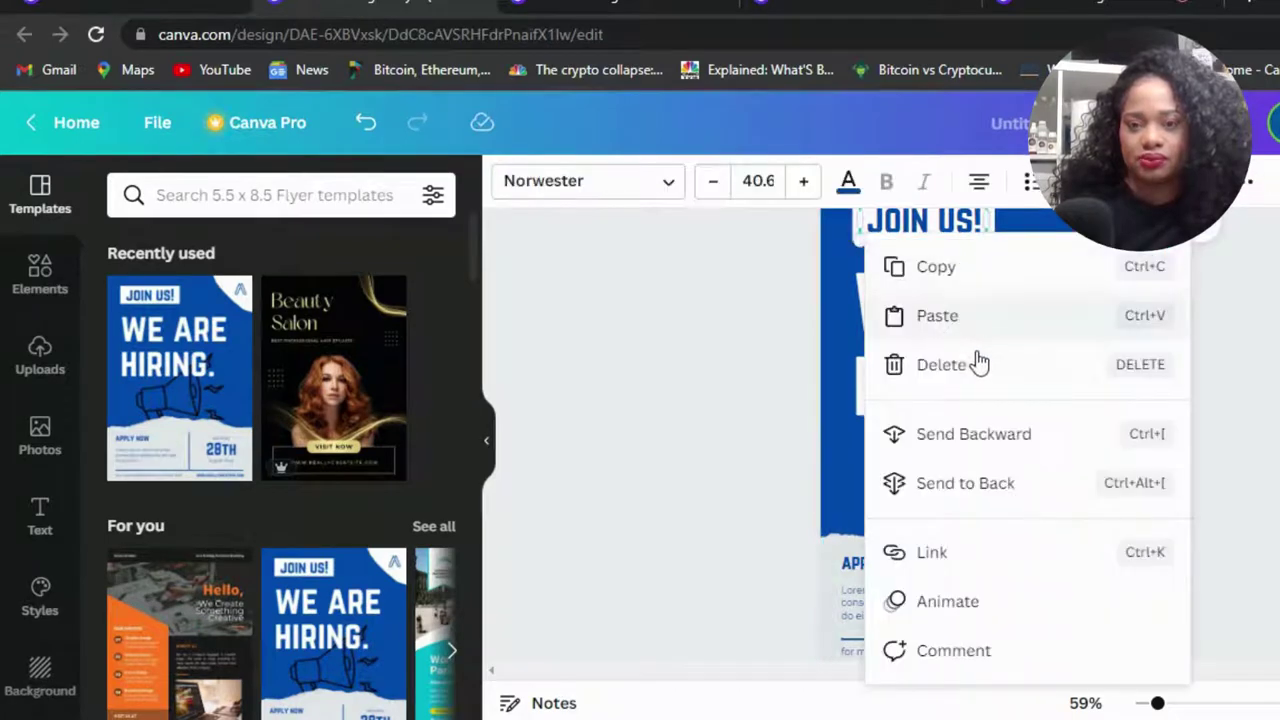
{"action": "left_click", "coordinate": [978, 361]}
{"action": "right_click", "coordinate": [936, 302]}
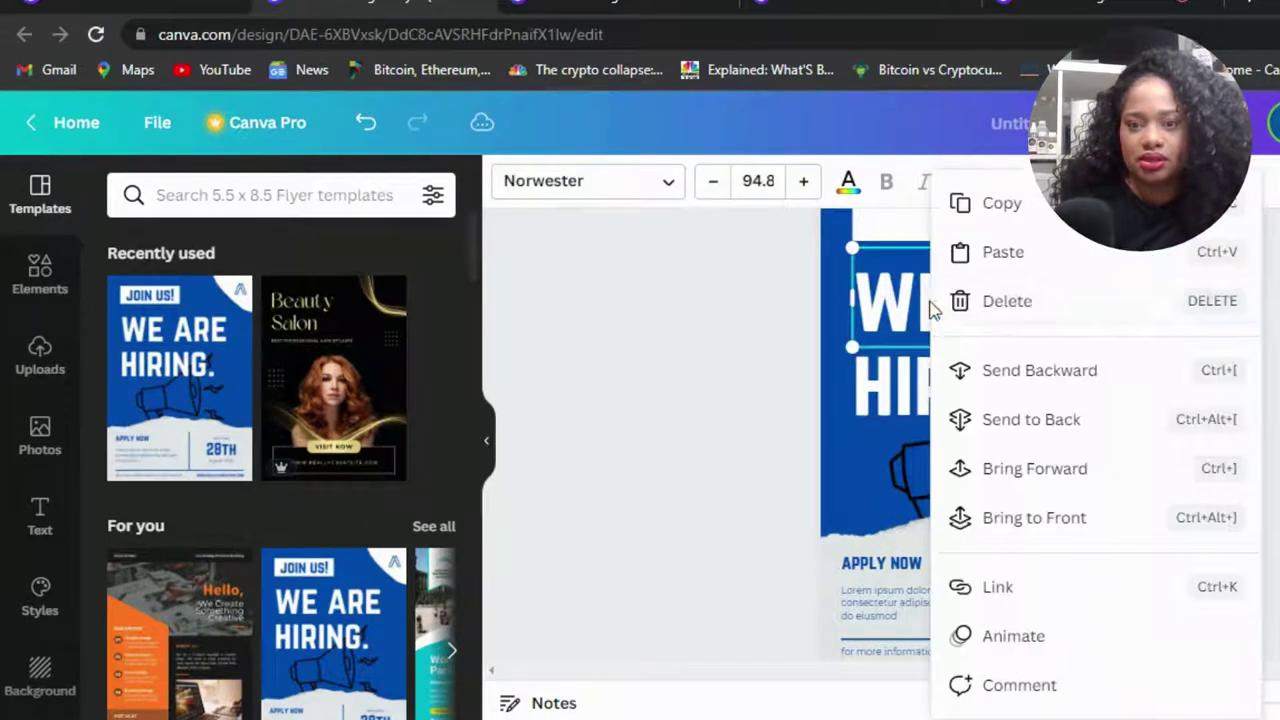
{"action": "left_click", "coordinate": [1015, 318]}
{"action": "right_click", "coordinate": [884, 285]}
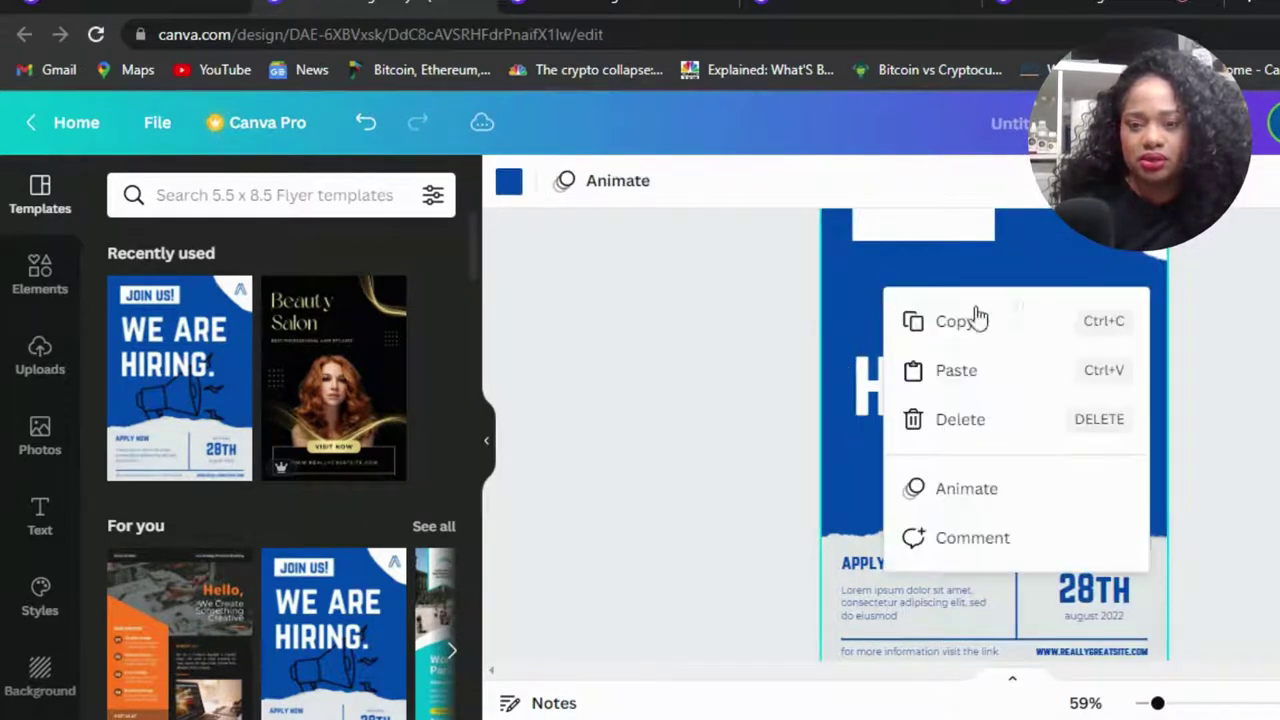
{"action": "left_click", "coordinate": [1002, 420]}
{"action": "right_click", "coordinate": [974, 457]}
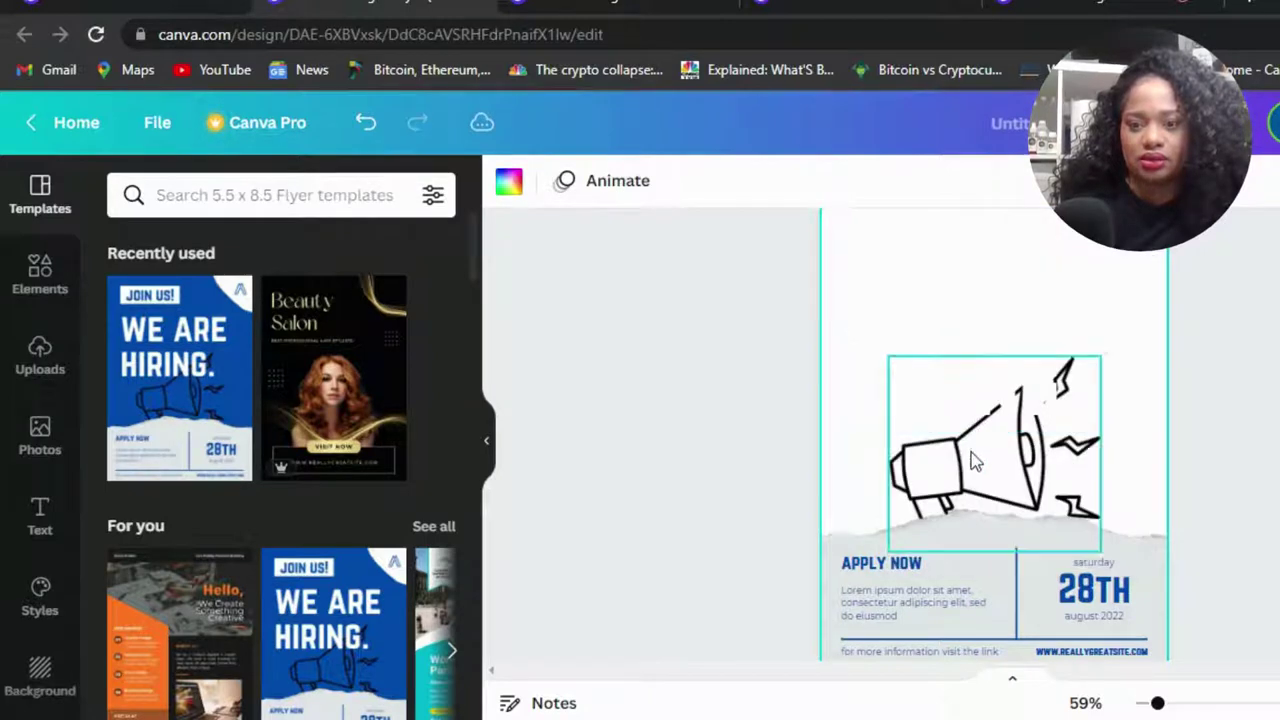
{"action": "left_click", "coordinate": [985, 262]}
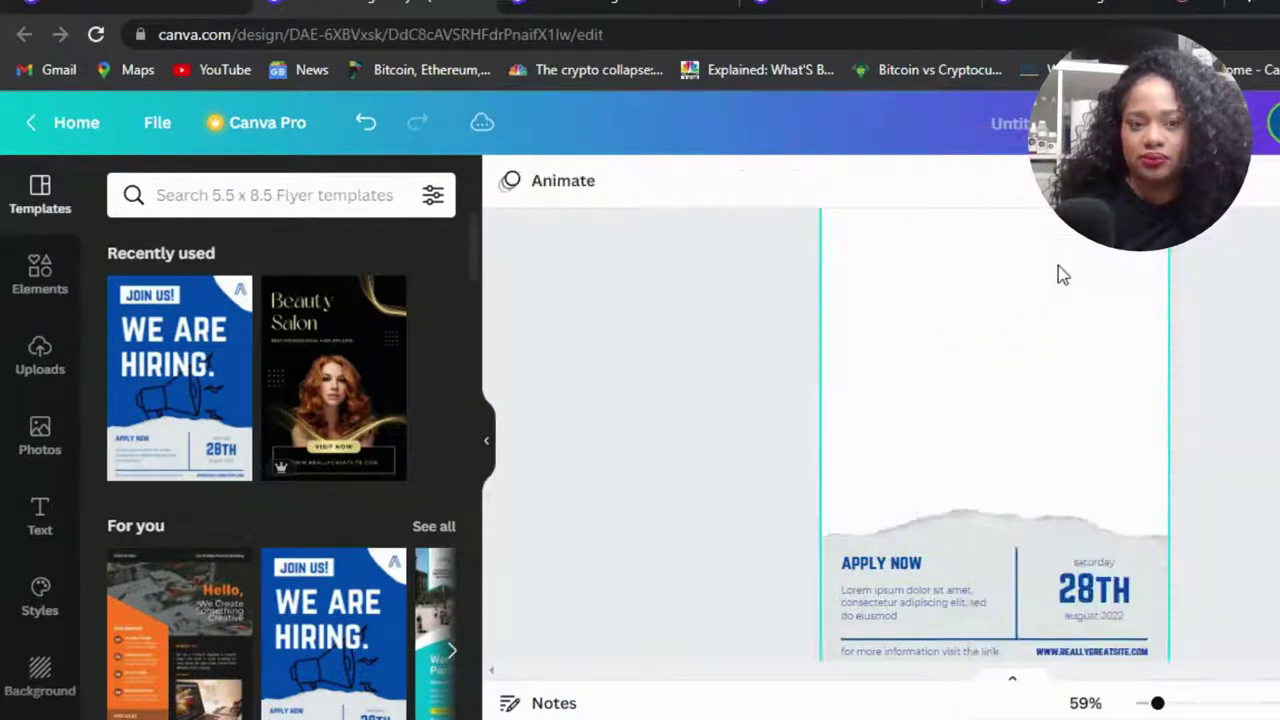
Delete the APPLY NOW text, the torn-paper image and the Lorem ipsum text box
{"action": "scroll", "coordinate": [975, 345], "scroll_direction": "down", "scroll_amount": 3}
{"action": "right_click", "coordinate": [915, 430]}
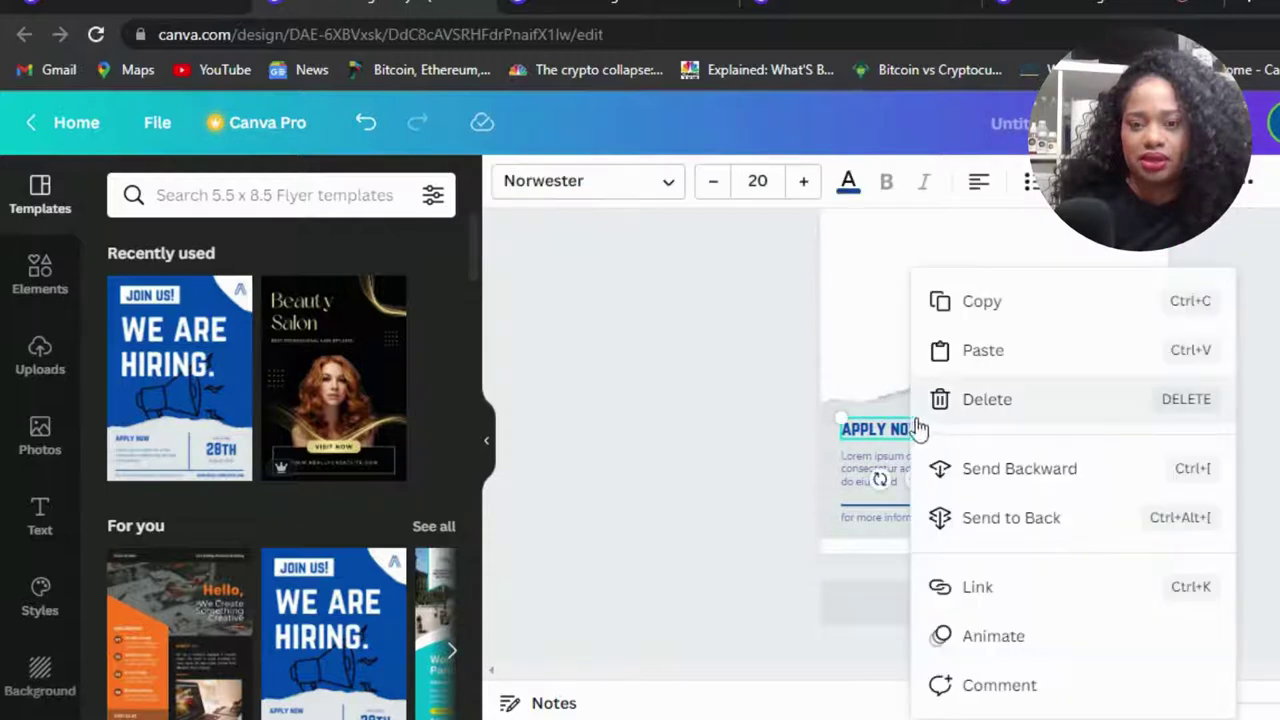
{"action": "left_click", "coordinate": [985, 400]}
{"action": "right_click", "coordinate": [970, 446]}
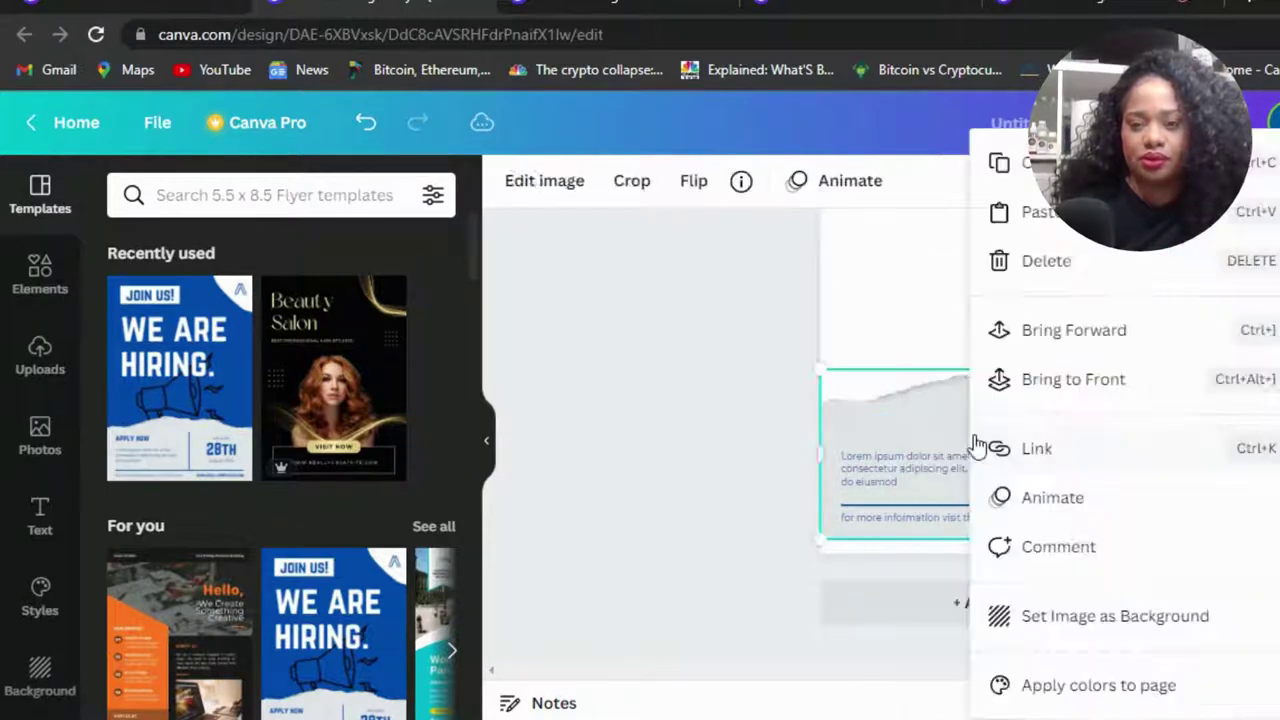
{"action": "left_click", "coordinate": [1042, 260]}
{"action": "right_click", "coordinate": [958, 481]}
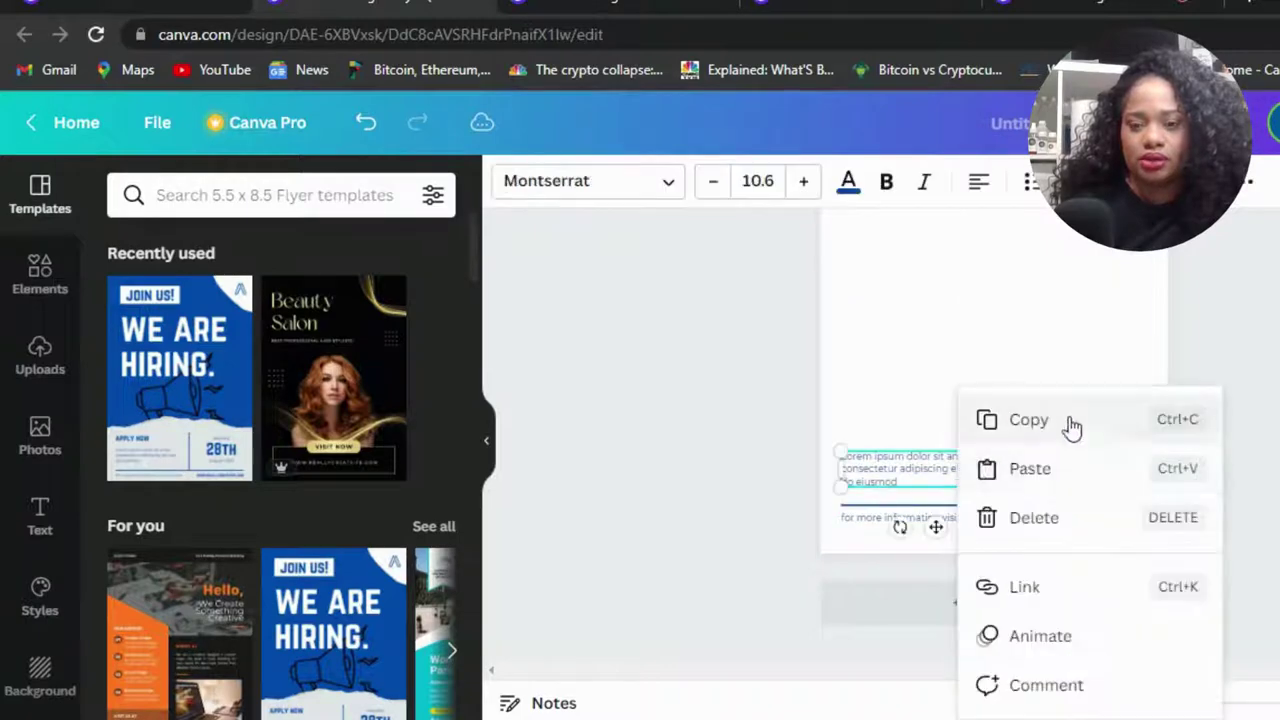
{"action": "left_click", "coordinate": [1036, 517]}
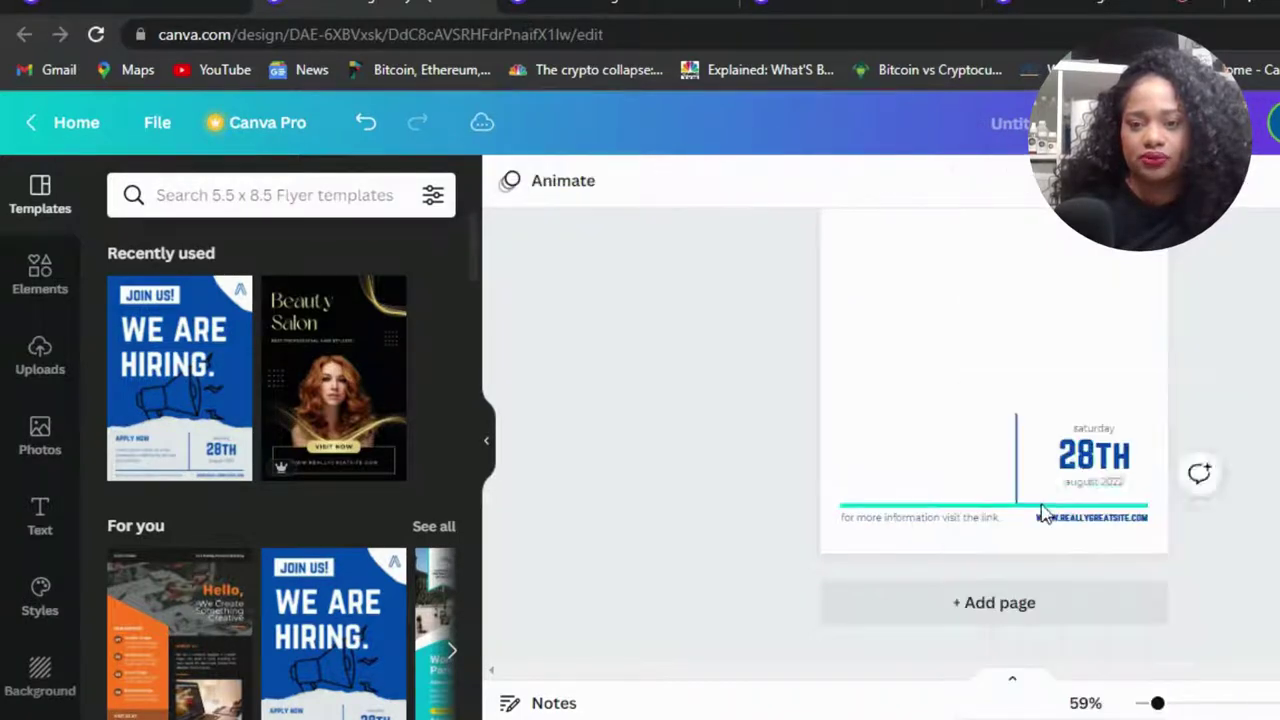
Delete the 28TH, august and saturday date texts
{"action": "right_click", "coordinate": [1085, 471]}
{"action": "left_click", "coordinate": [1160, 412]}
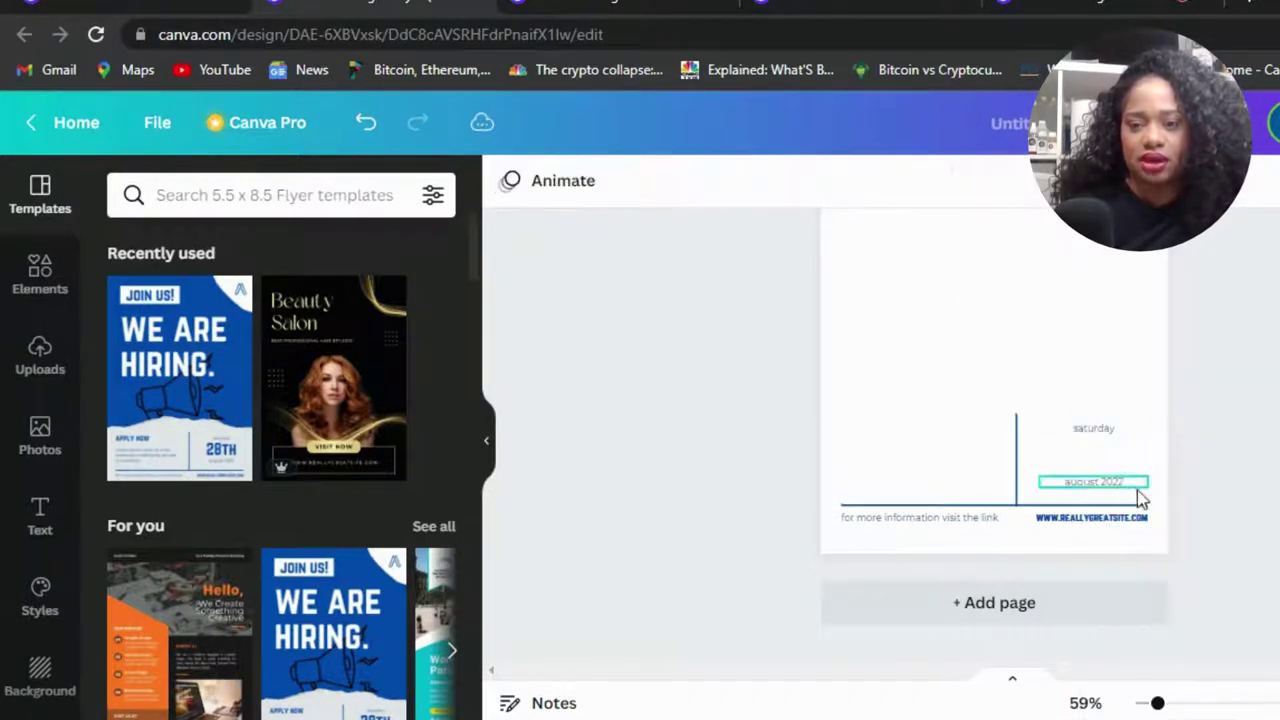
{"action": "right_click", "coordinate": [1100, 482]}
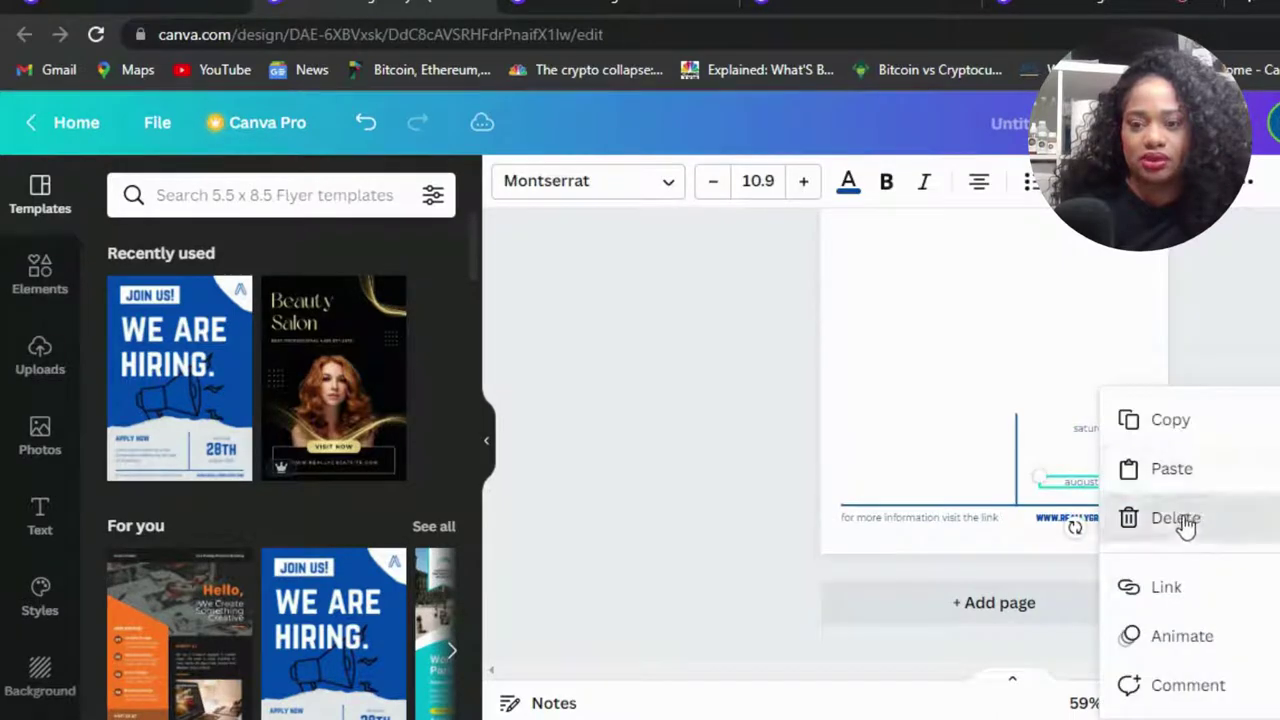
{"action": "left_click", "coordinate": [1186, 520]}
{"action": "right_click", "coordinate": [1090, 432]}
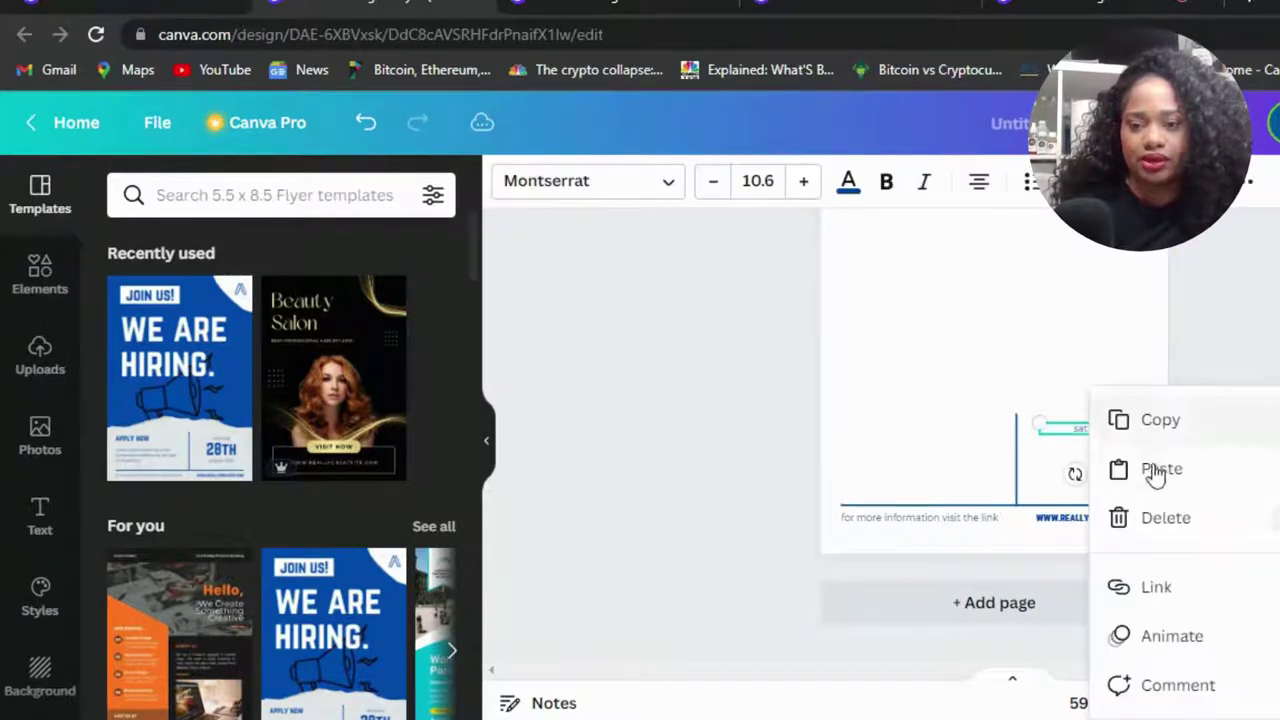
{"action": "left_click", "coordinate": [1149, 518]}
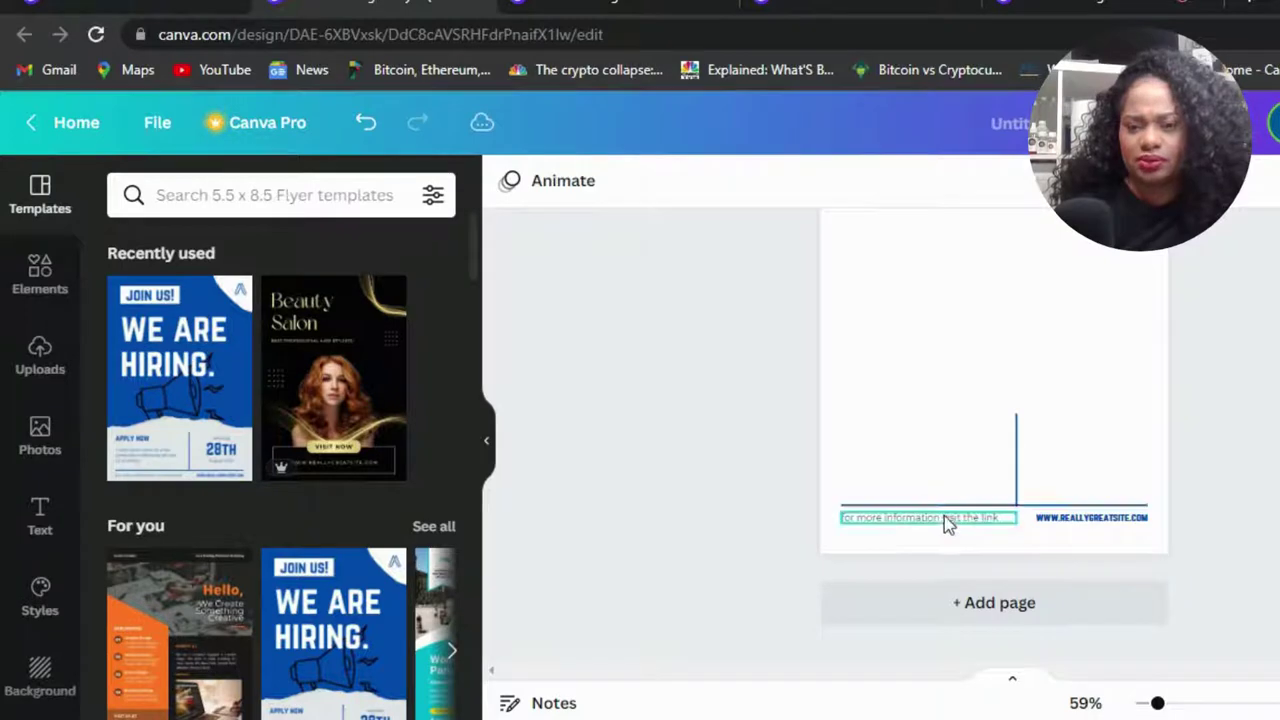
Delete the for-more-information text, the website address and the top text box
{"action": "right_click", "coordinate": [944, 516]}
{"action": "left_click", "coordinate": [1071, 408]}
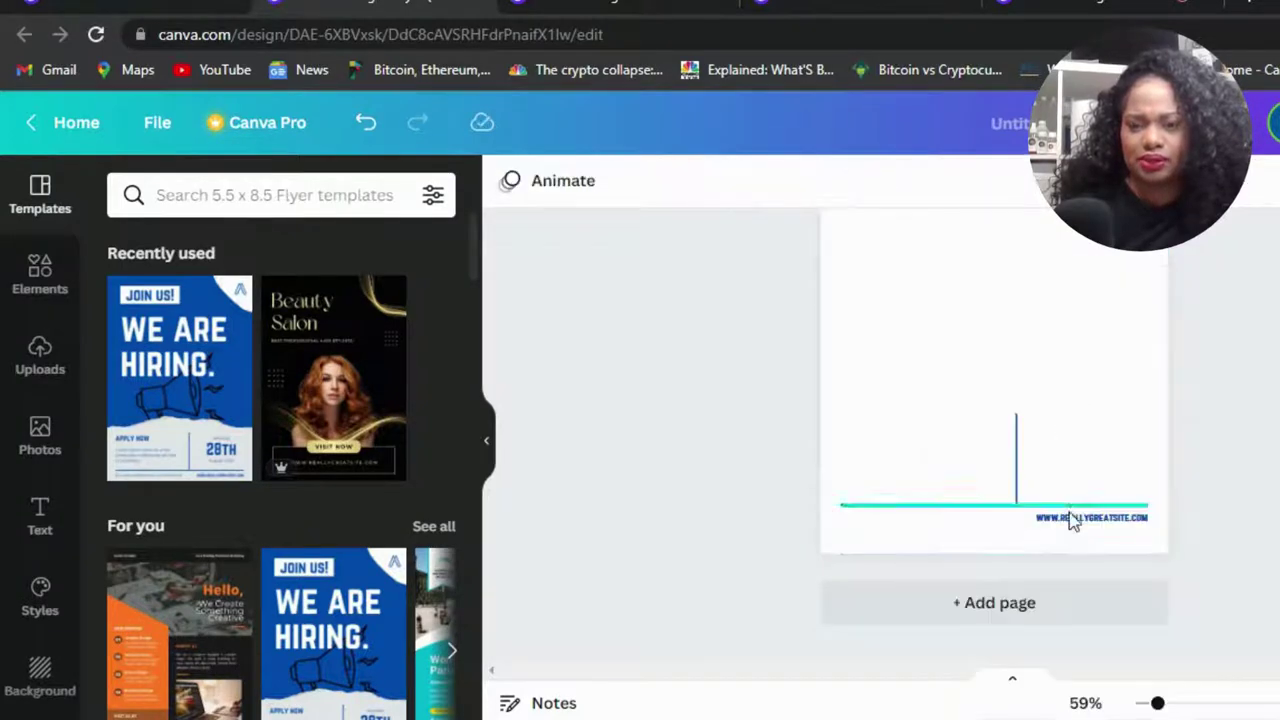
{"action": "right_click", "coordinate": [1091, 520]}
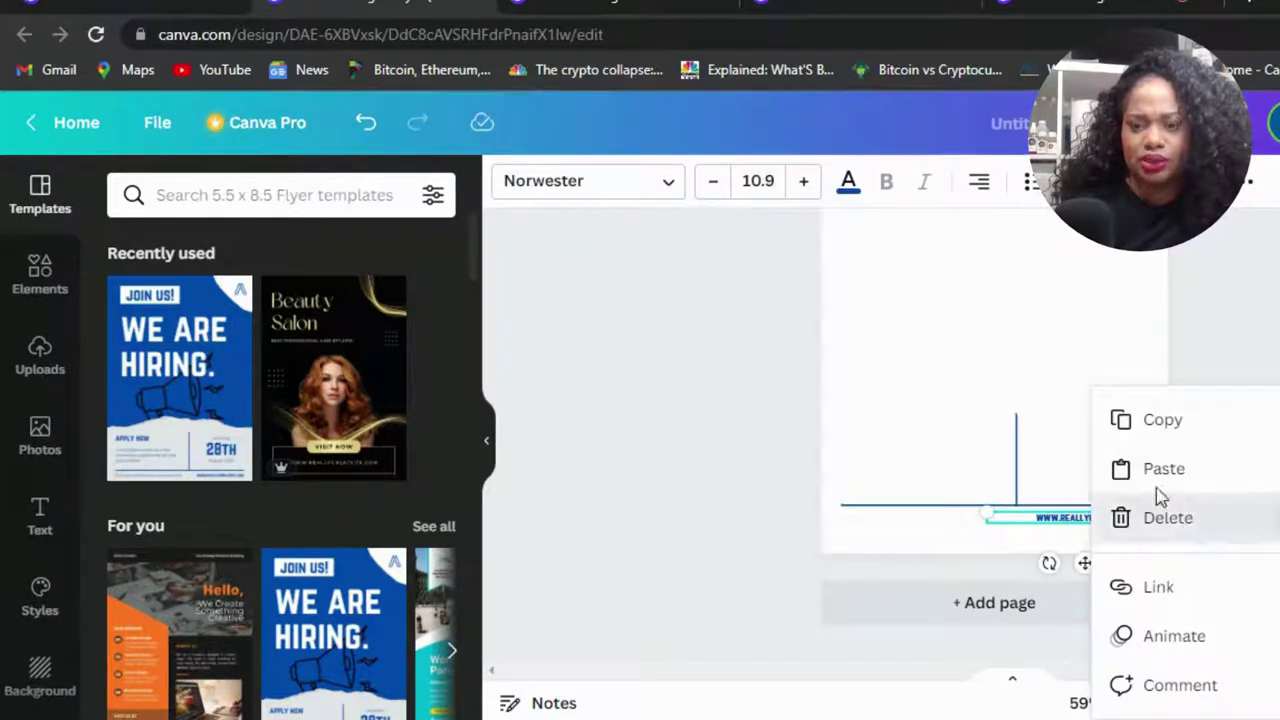
{"action": "left_click", "coordinate": [1172, 516]}
{"action": "right_click", "coordinate": [946, 412]}
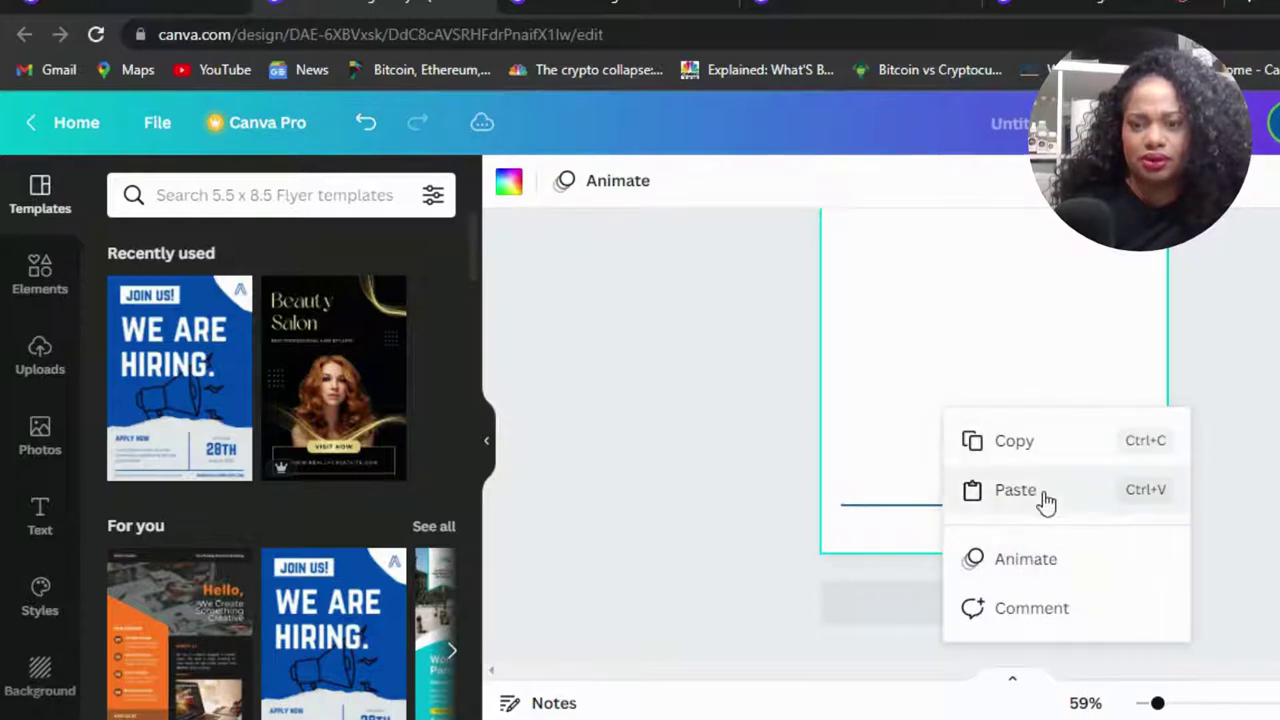
{"action": "left_click", "coordinate": [894, 361]}
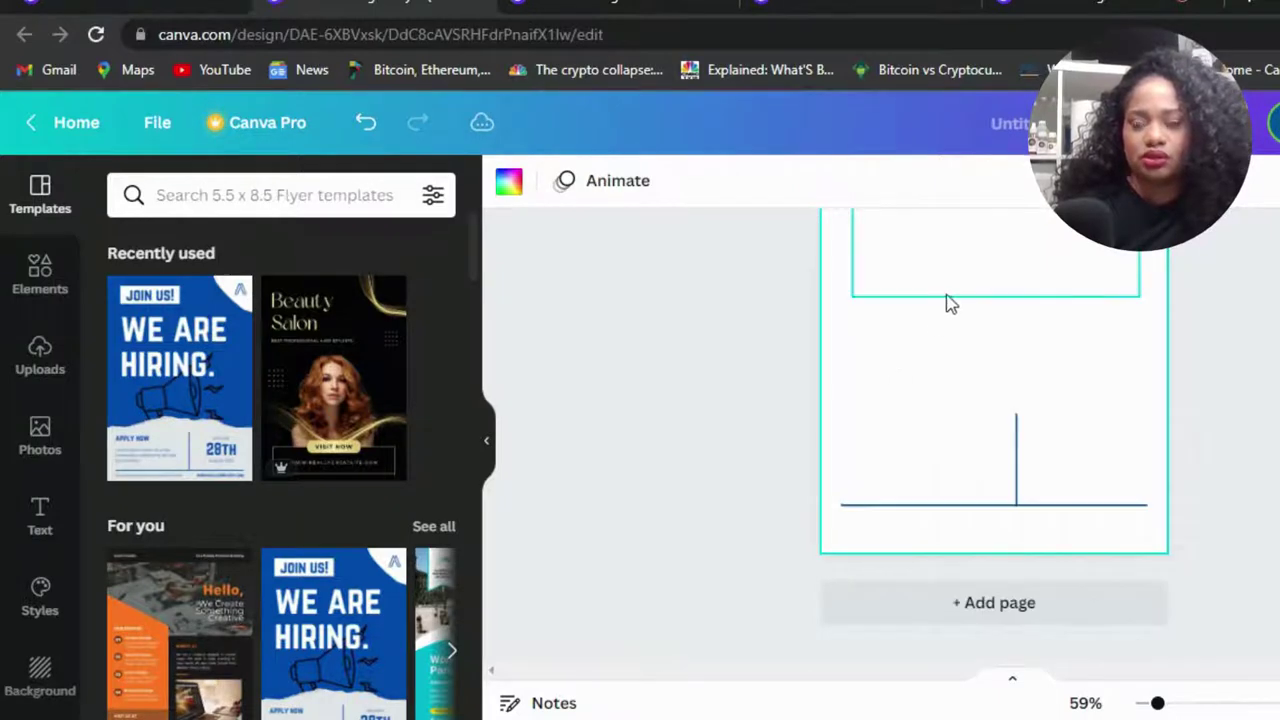
{"action": "right_click", "coordinate": [948, 306]}
{"action": "left_click", "coordinate": [1053, 443]}
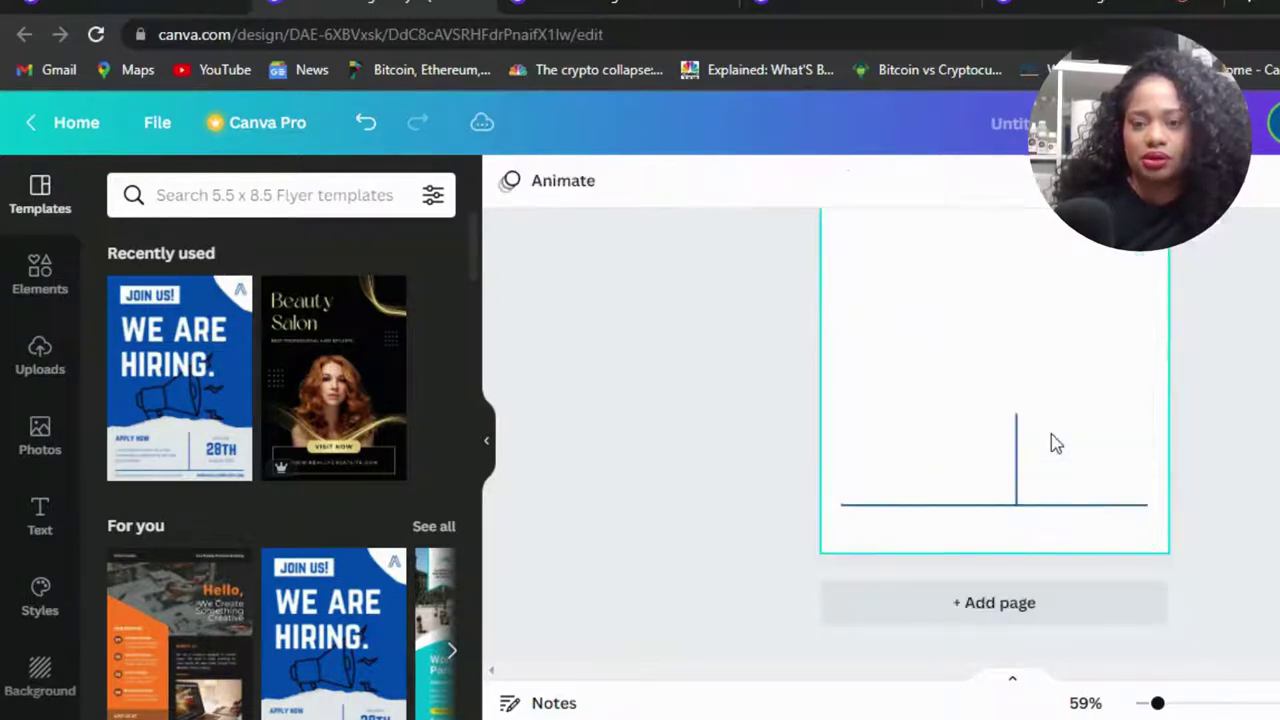
Delete the logo in the page's top-right corner
{"action": "left_click", "coordinate": [977, 496]}
{"action": "right_click", "coordinate": [991, 468]}
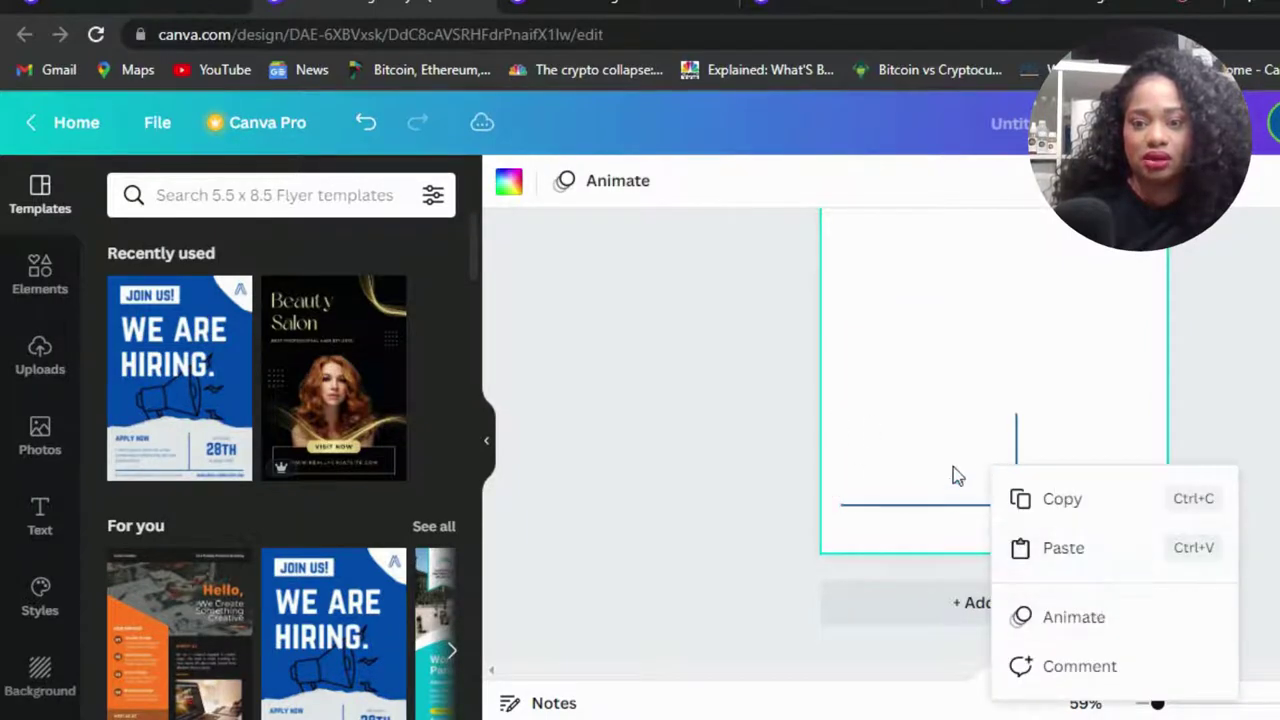
{"action": "right_click", "coordinate": [953, 468]}
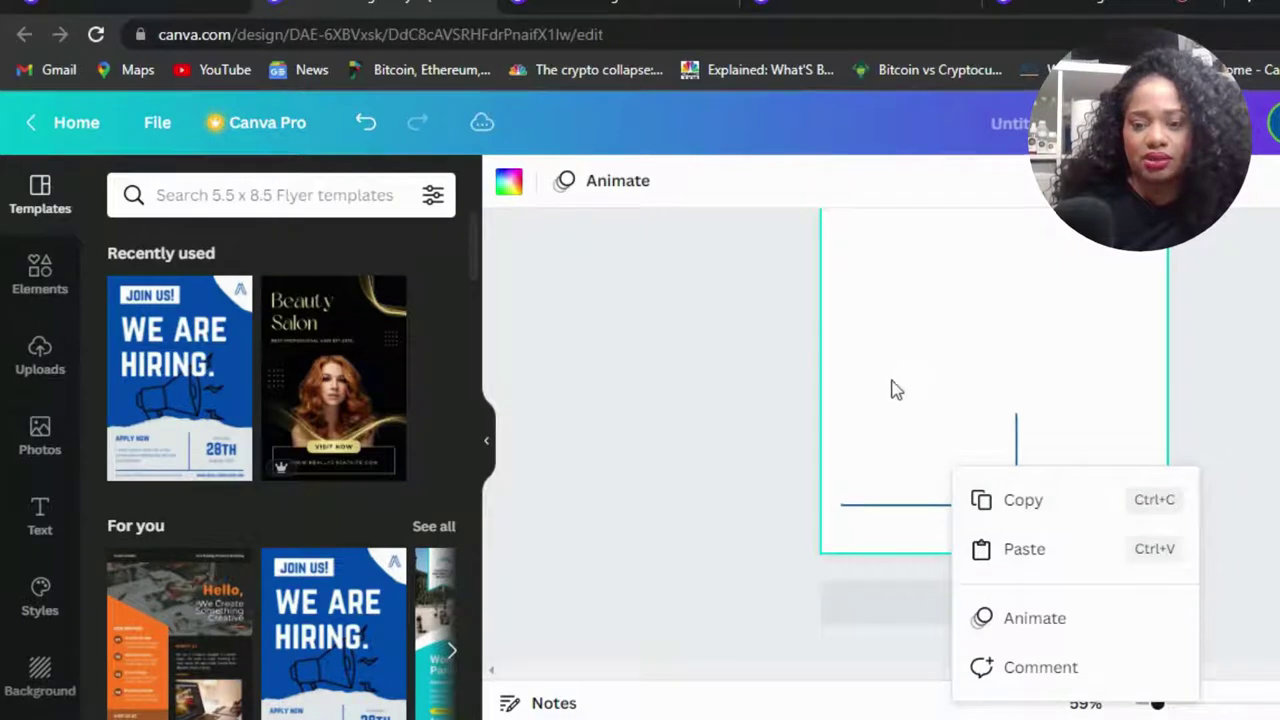
{"action": "scroll", "coordinate": [910, 380], "scroll_direction": "up", "scroll_amount": 2}
{"action": "scroll", "coordinate": [915, 372], "scroll_direction": "down", "scroll_amount": 3}
{"action": "right_click", "coordinate": [1065, 250]}
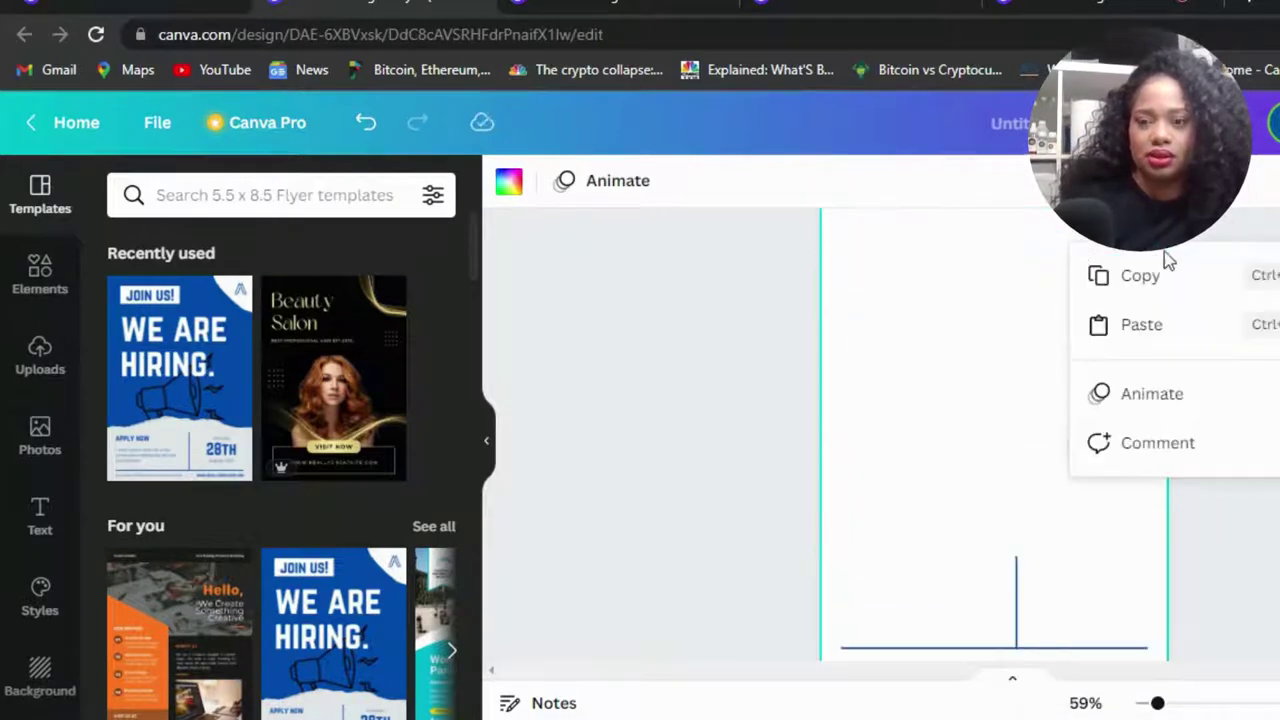
{"action": "left_click", "coordinate": [1150, 290]}
{"action": "right_click", "coordinate": [1150, 290]}
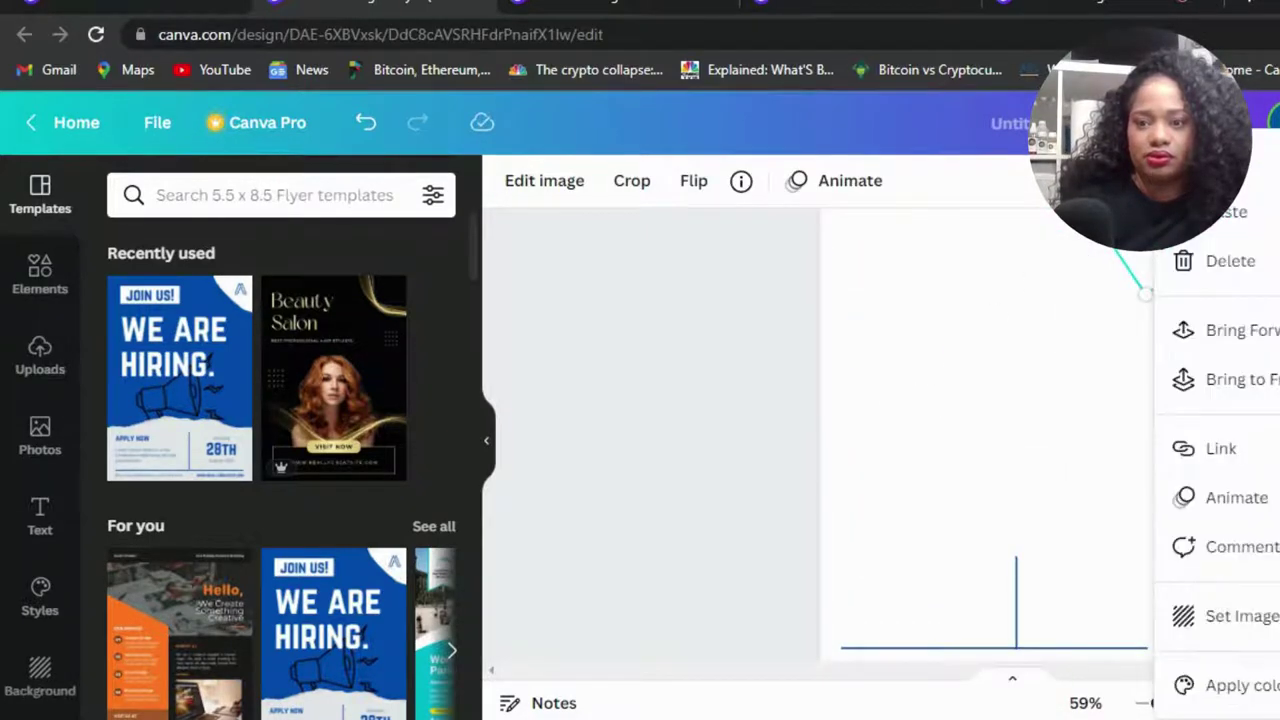
{"action": "left_click", "coordinate": [997, 623]}
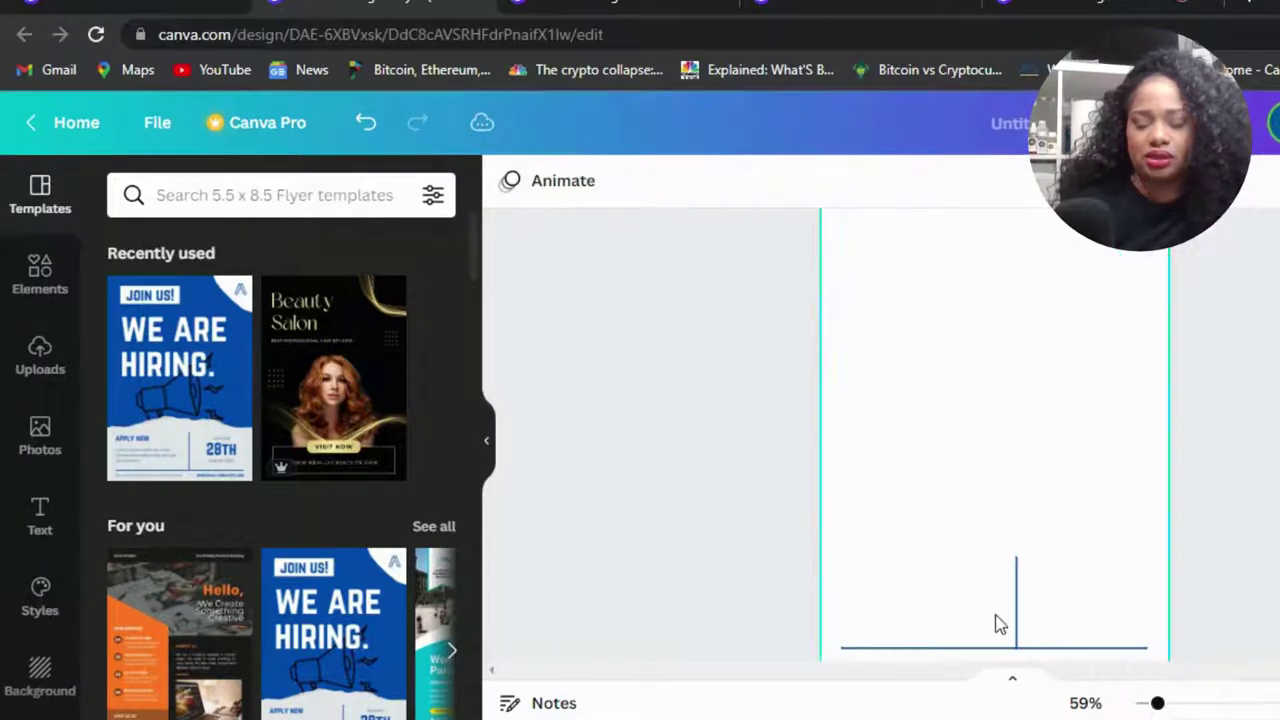
{"action": "scroll", "coordinate": [1165, 410], "scroll_direction": "up", "scroll_amount": 2}
{"action": "left_click", "coordinate": [1138, 325]}
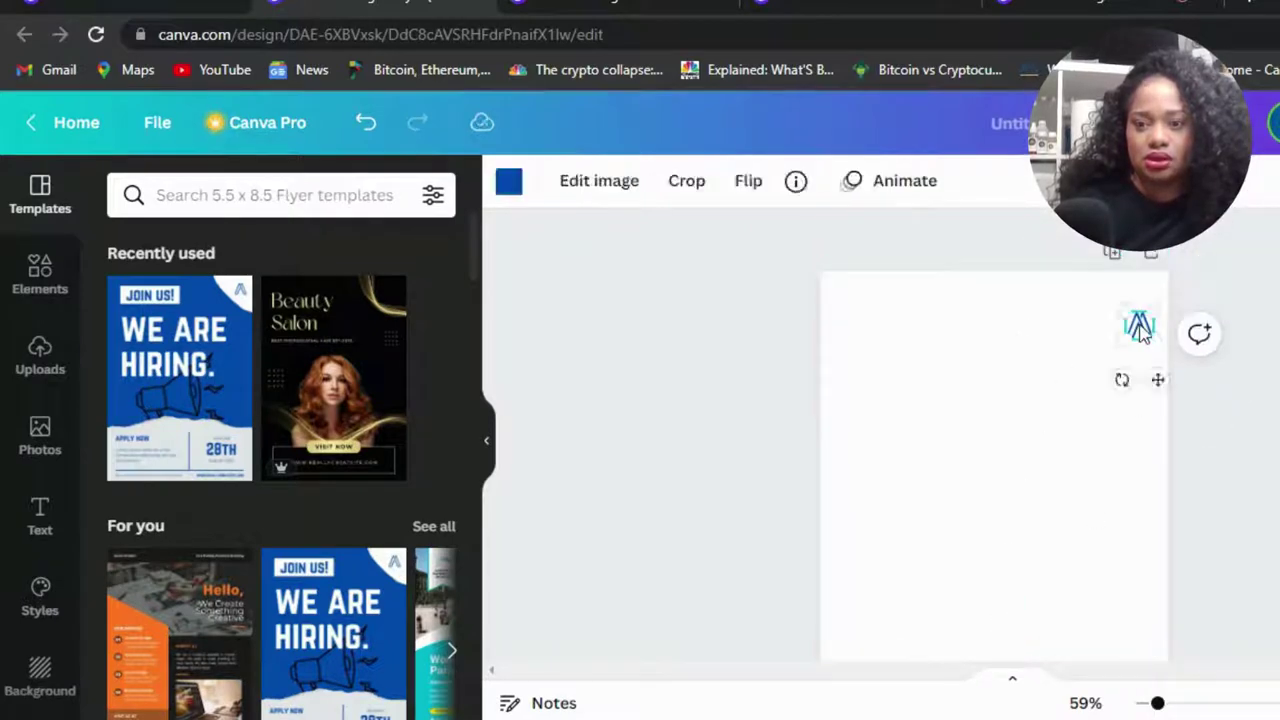
{"action": "right_click", "coordinate": [1140, 328]}
{"action": "left_click", "coordinate": [1166, 456]}
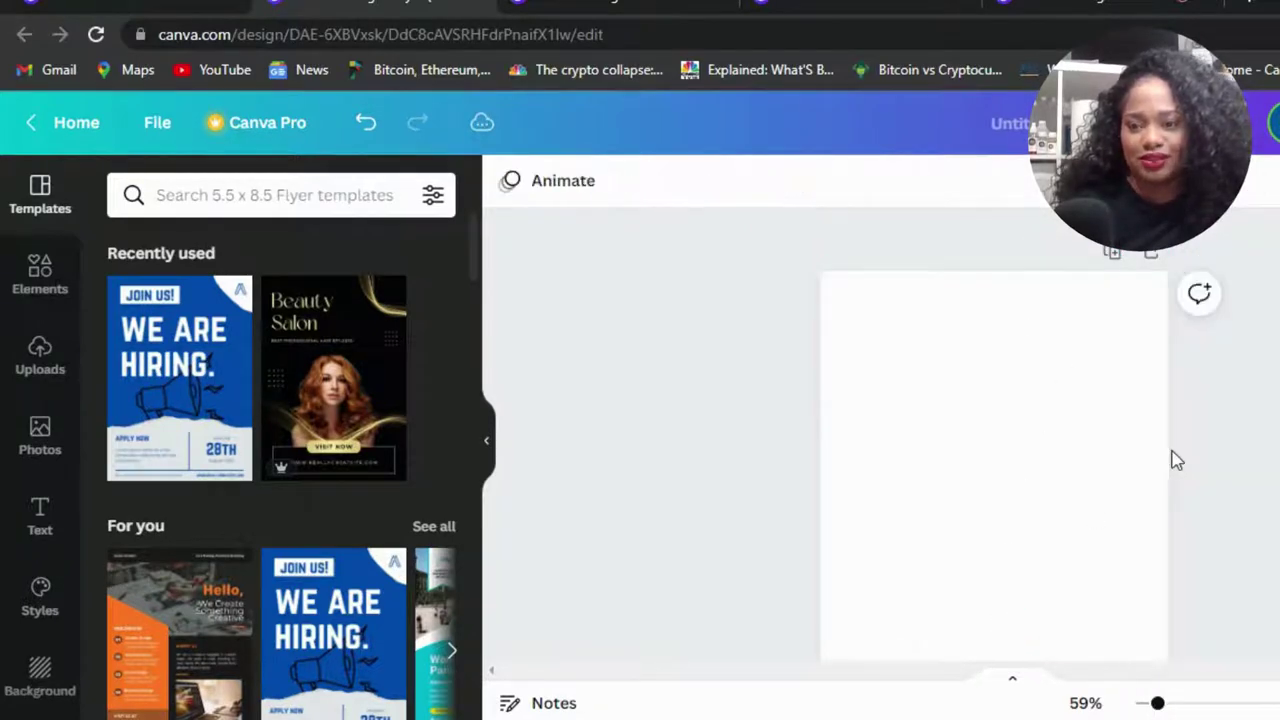
Delete the vertical and horizontal divider lines, leaving the page blank
{"action": "scroll", "coordinate": [1103, 449], "scroll_direction": "down", "scroll_amount": 2}
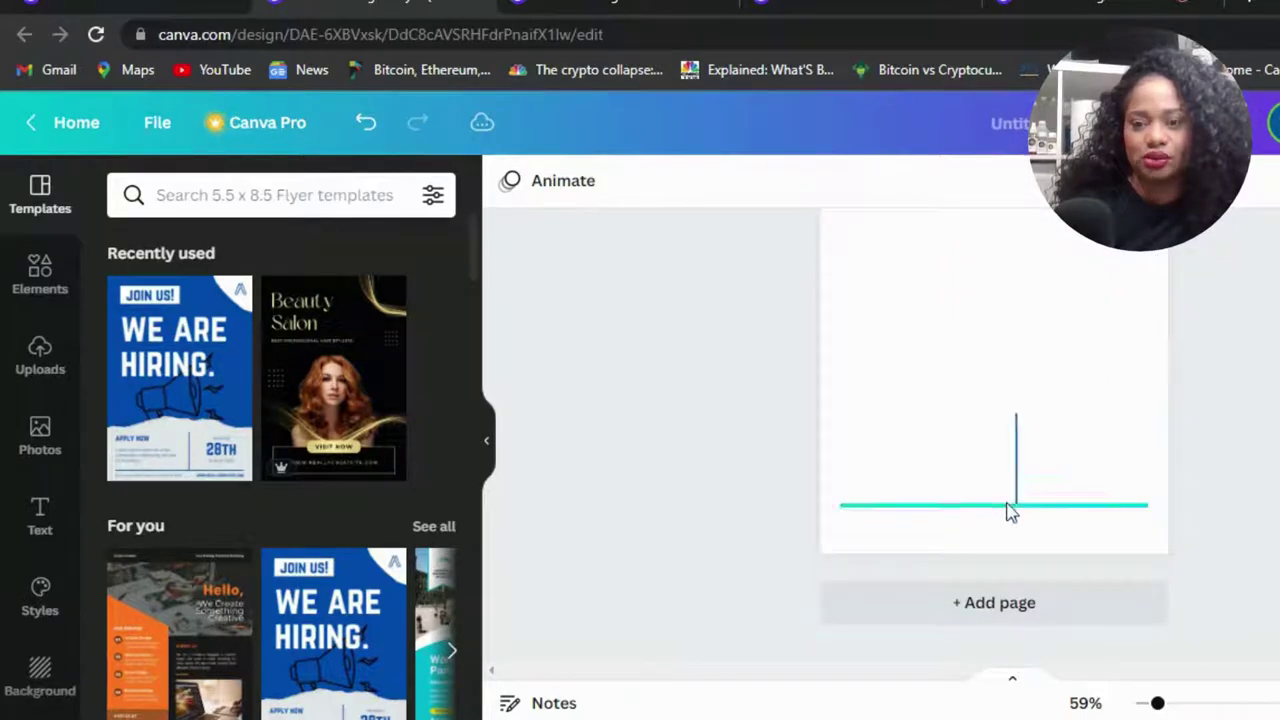
{"action": "right_click", "coordinate": [1020, 470]}
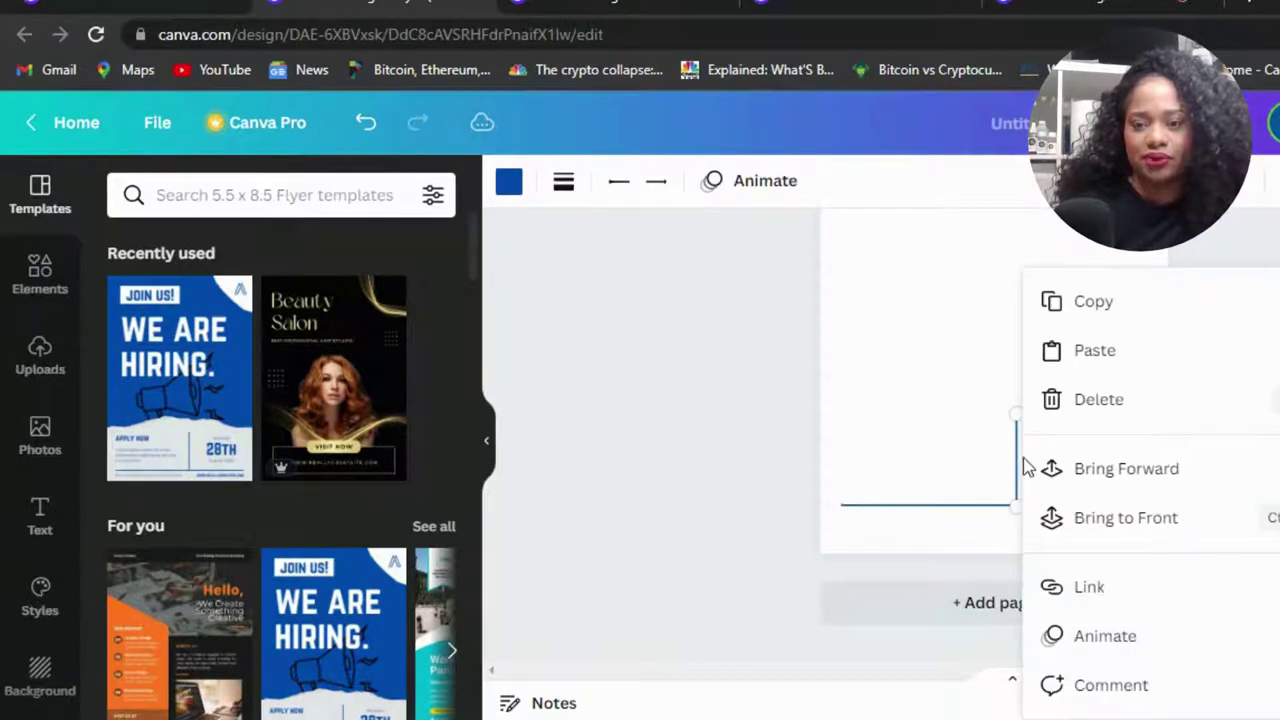
{"action": "left_click", "coordinate": [1100, 401]}
{"action": "right_click", "coordinate": [1001, 510]}
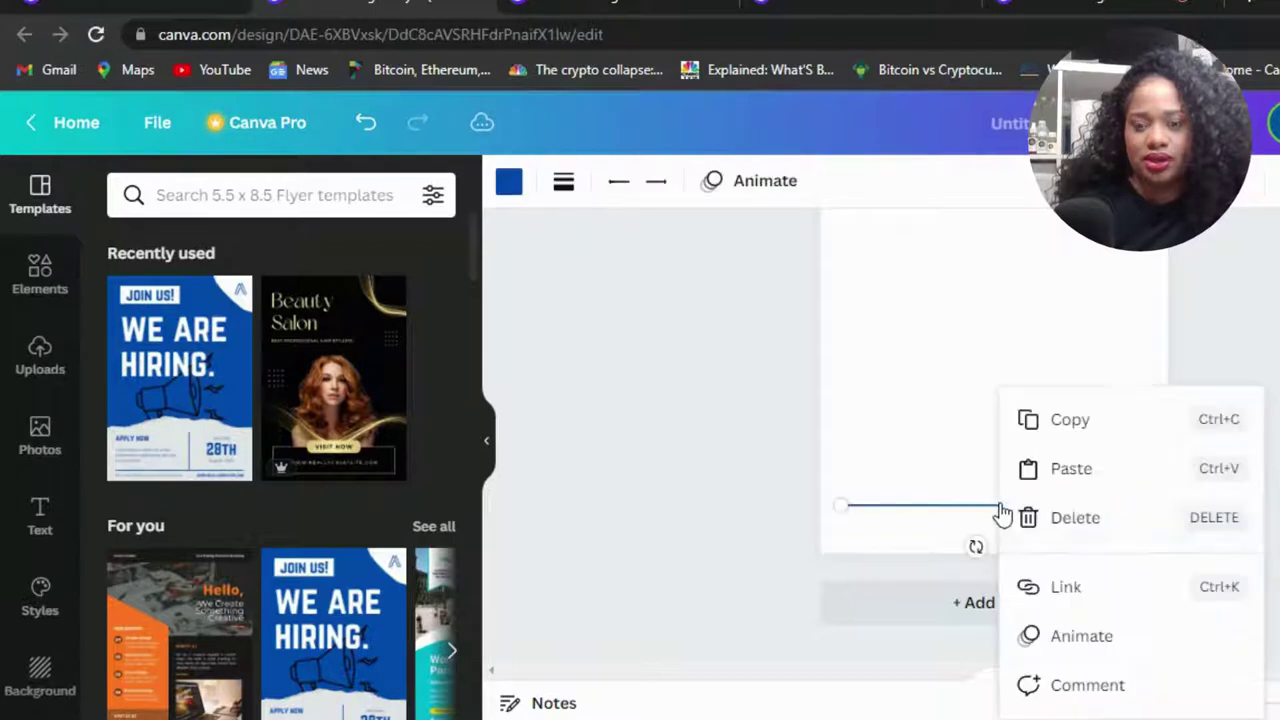
{"action": "left_click", "coordinate": [1077, 520]}
{"action": "scroll", "coordinate": [1077, 528], "scroll_direction": "up", "scroll_amount": 1}
{"action": "scroll", "coordinate": [1074, 554], "scroll_direction": "down", "scroll_amount": 1}
{"action": "scroll", "coordinate": [1079, 556], "scroll_direction": "up", "scroll_amount": 1}
{"action": "scroll", "coordinate": [1080, 557], "scroll_direction": "down", "scroll_amount": 1}
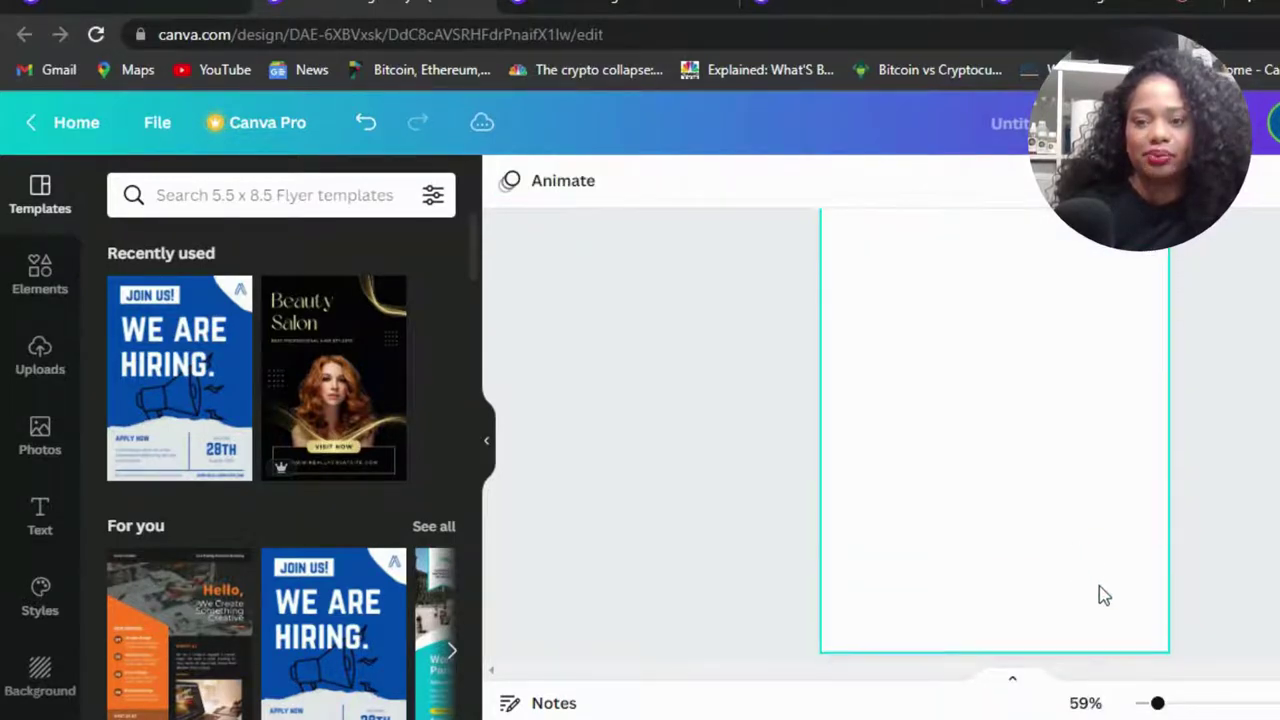
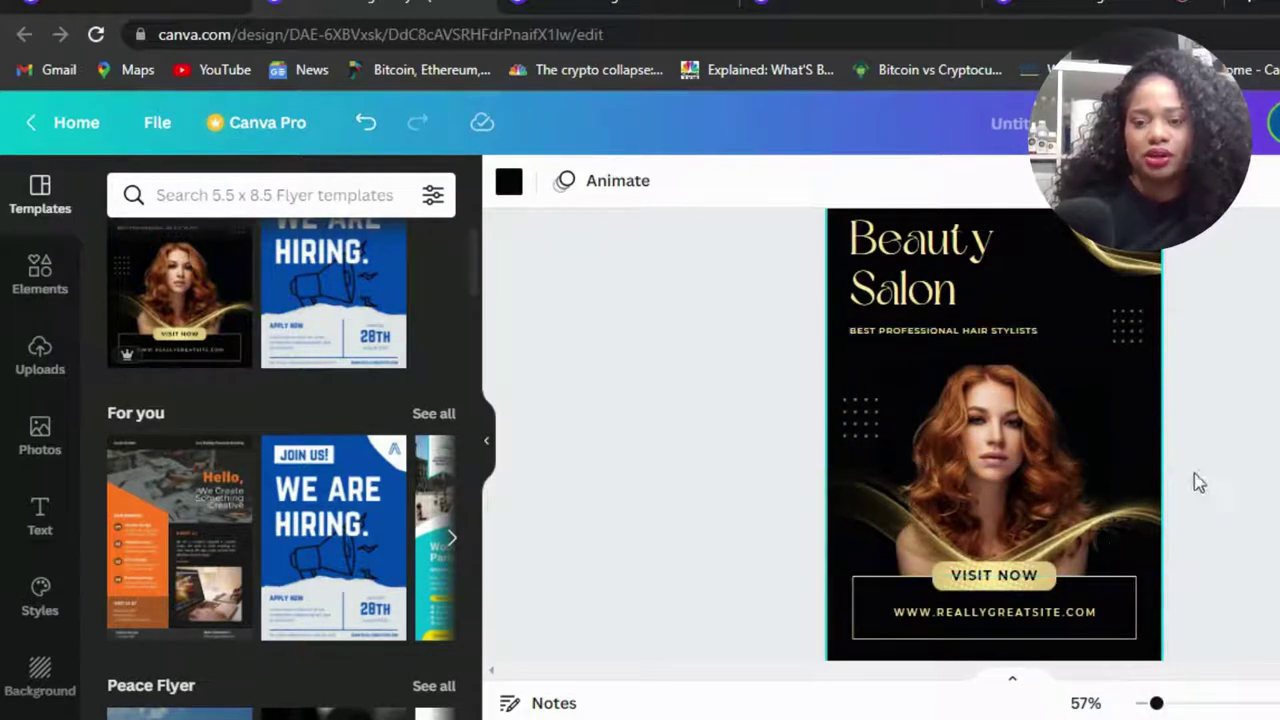
Scroll the Templates panel to the black-and-gold Beauty Salon 5.5 x 8.5 flyer
{"action": "scroll", "coordinate": [1224, 500], "scroll_direction": "up", "scroll_amount": 1}
{"action": "scroll", "coordinate": [1228, 500], "scroll_direction": "down", "scroll_amount": 2}
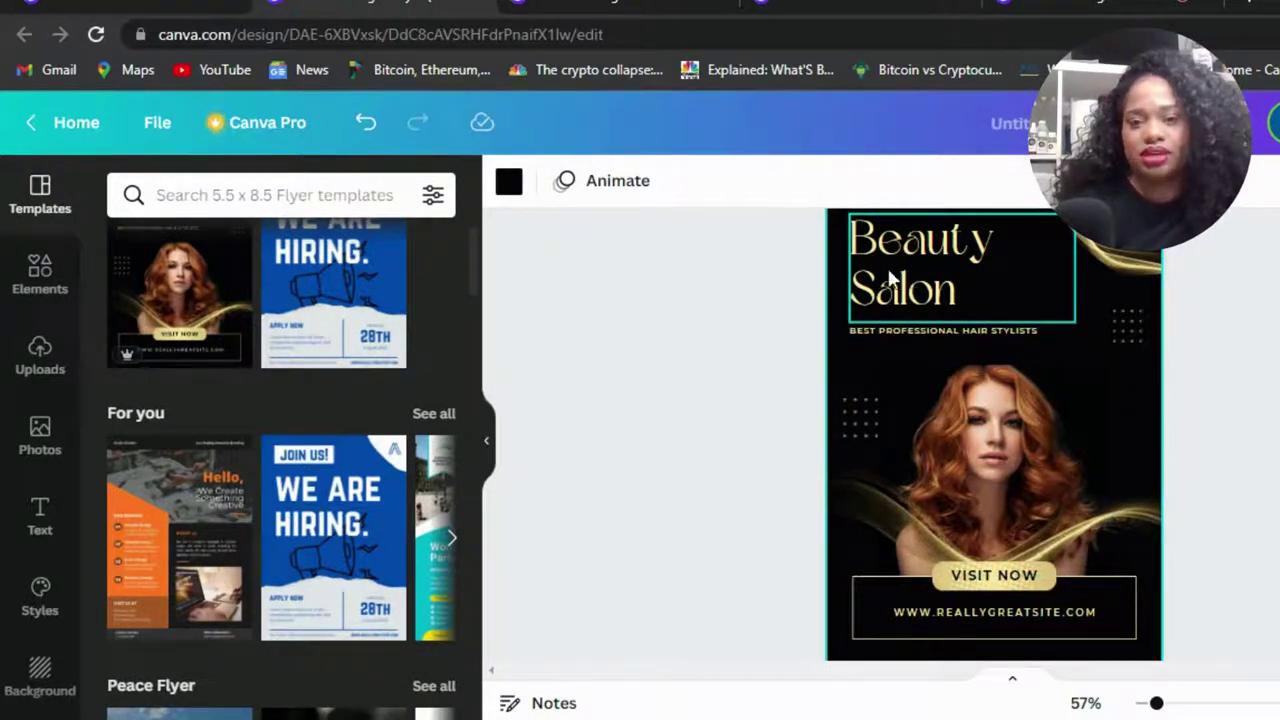
Widen the Beauty Salon heading's text box and check the flyer's other elements
{"action": "left_click", "coordinate": [963, 284]}
{"action": "mouse_move", "coordinate": [848, 270]}
{"action": "left_mouse_down"}
{"action": "mouse_move", "coordinate": [826, 282]}
{"action": "mouse_move", "coordinate": [848, 281]}
{"action": "left_mouse_up"}
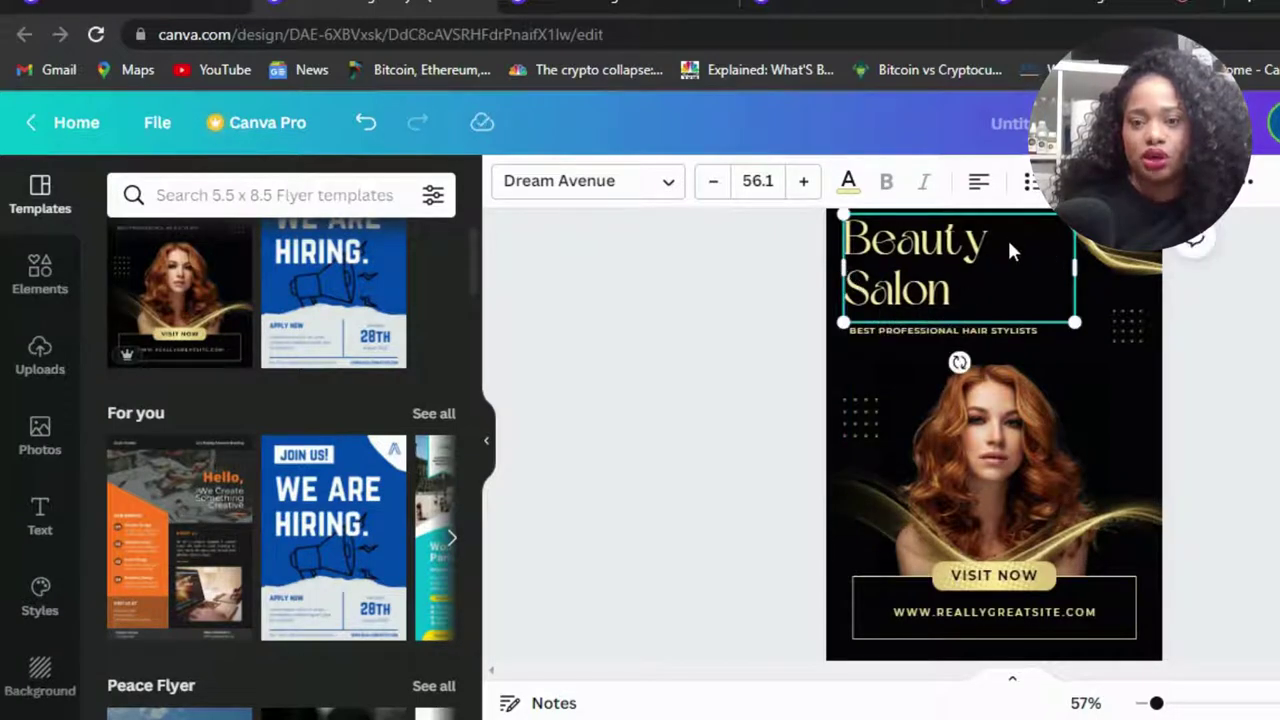
{"action": "left_click", "coordinate": [1035, 350]}
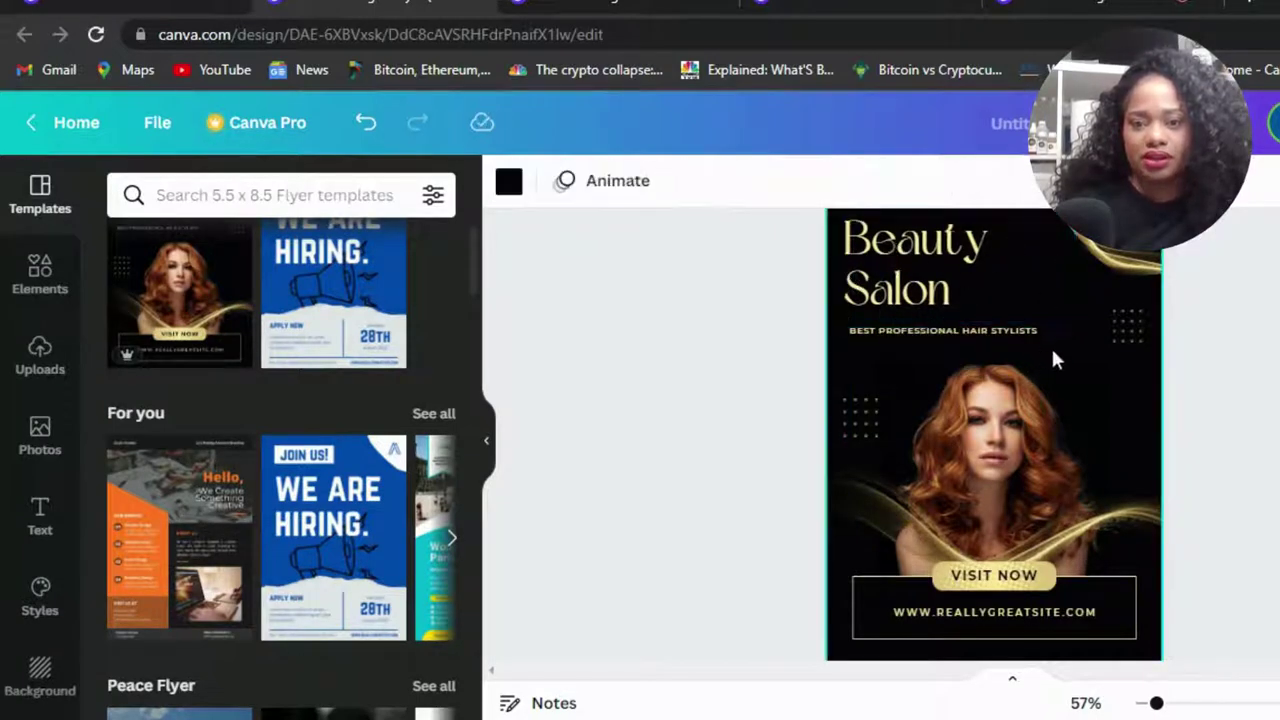
{"action": "left_click", "coordinate": [919, 255]}
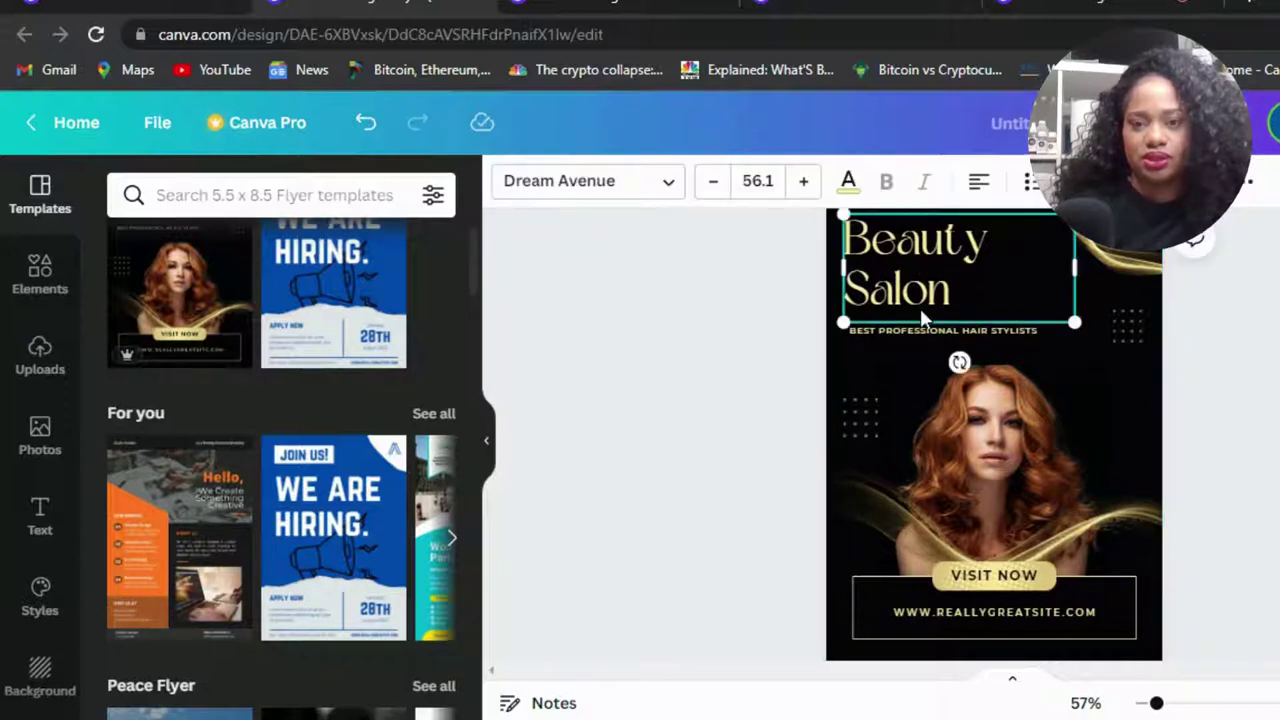
{"action": "left_click", "coordinate": [911, 328]}
{"action": "left_click", "coordinate": [985, 432]}
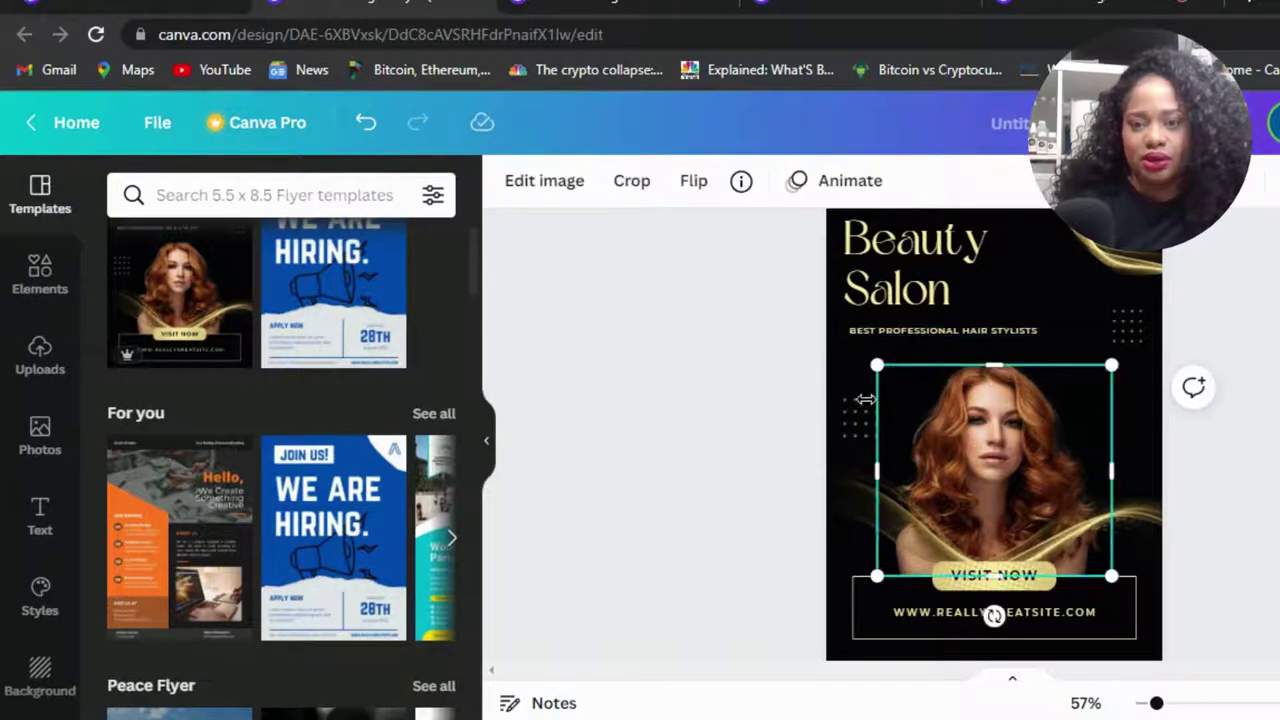
{"action": "left_click", "coordinate": [1033, 613]}
{"action": "left_click", "coordinate": [1025, 572]}
{"action": "left_click", "coordinate": [1126, 326]}
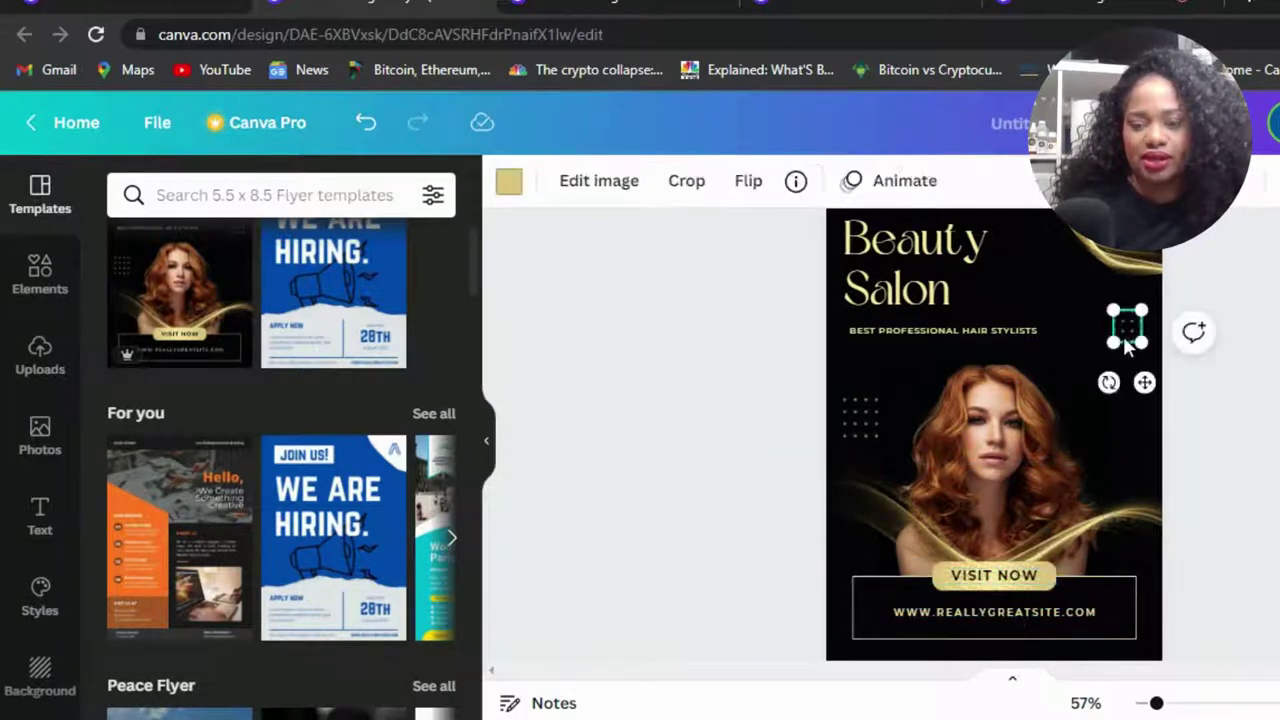
{"action": "left_click", "coordinate": [962, 290]}
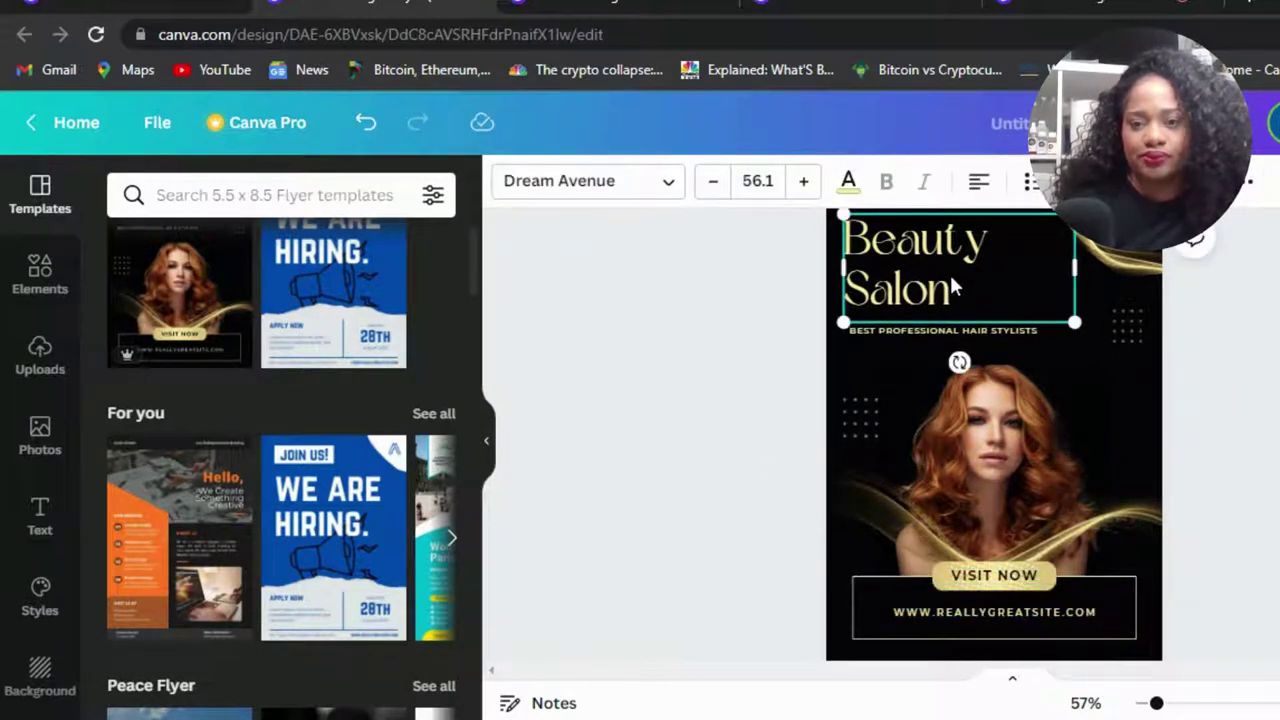
Replace the heading text with JEWELZ NAILS, breaking the line before NAILS
{"action": "left_click", "coordinate": [978, 258]}
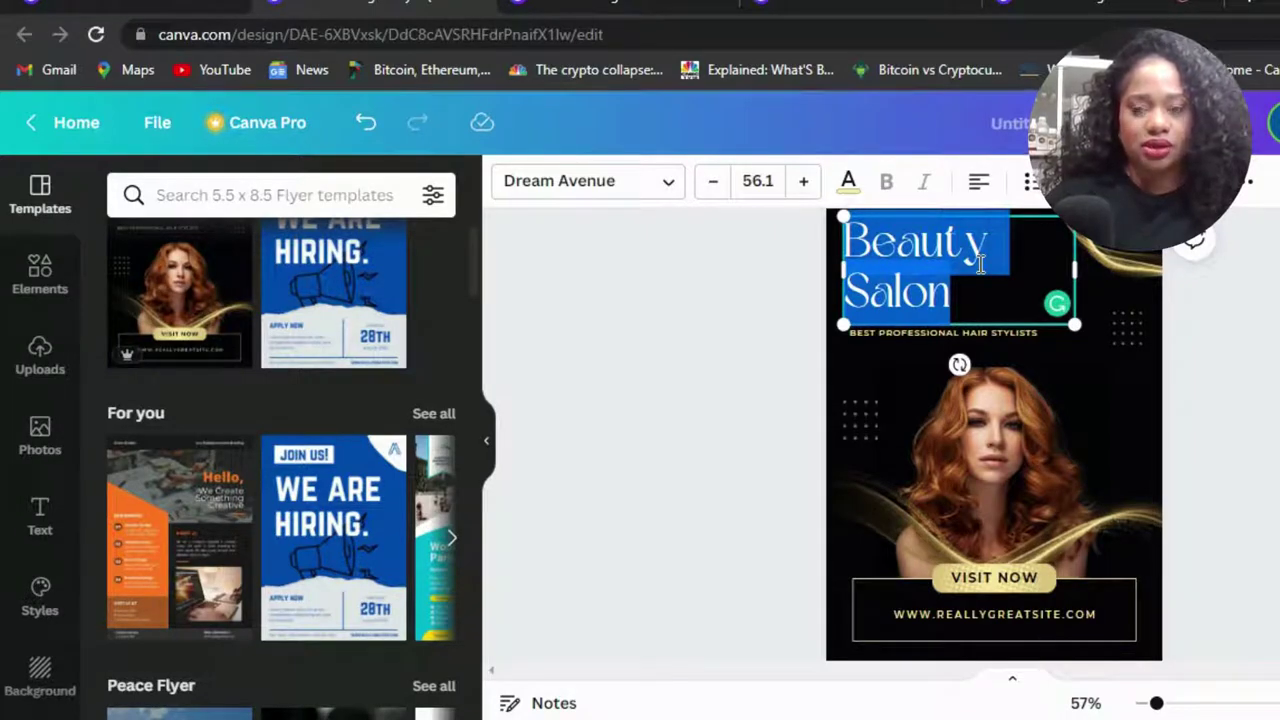
{"action": "key", "text": "BackSpace"}
{"action": "type", "text": "JEWELZ"}
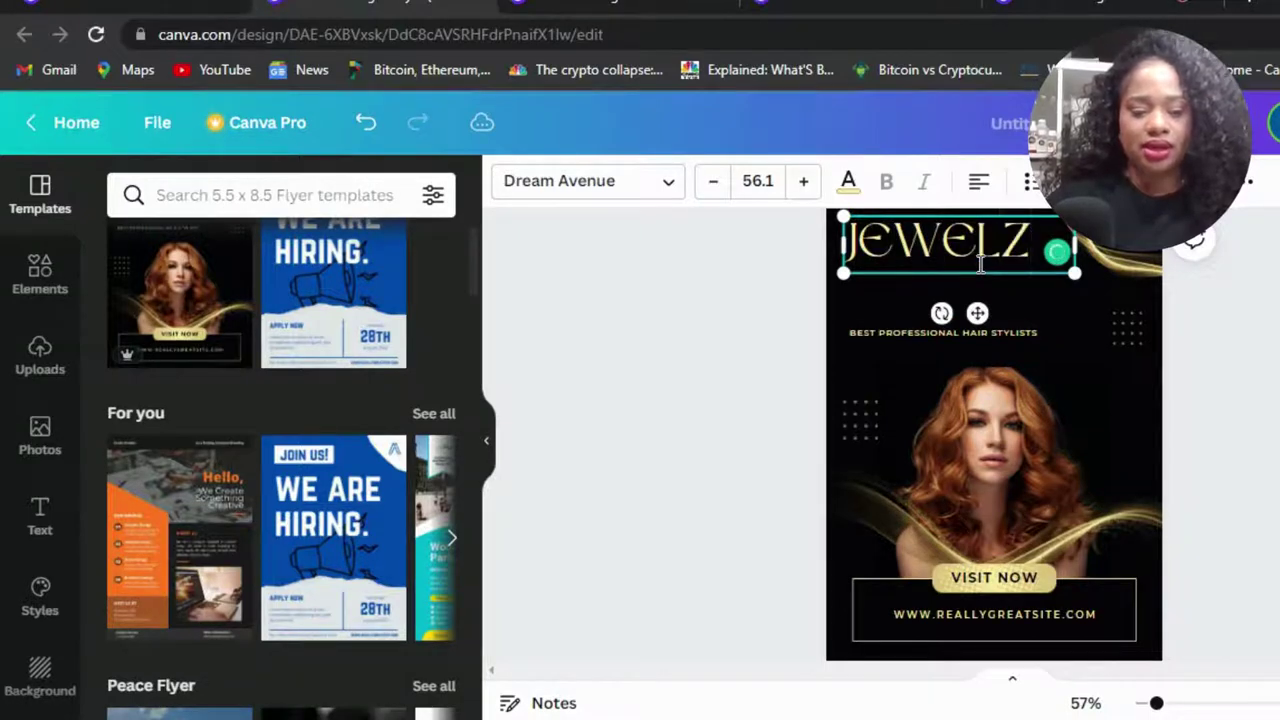
{"action": "type", "text": "NAILS"}
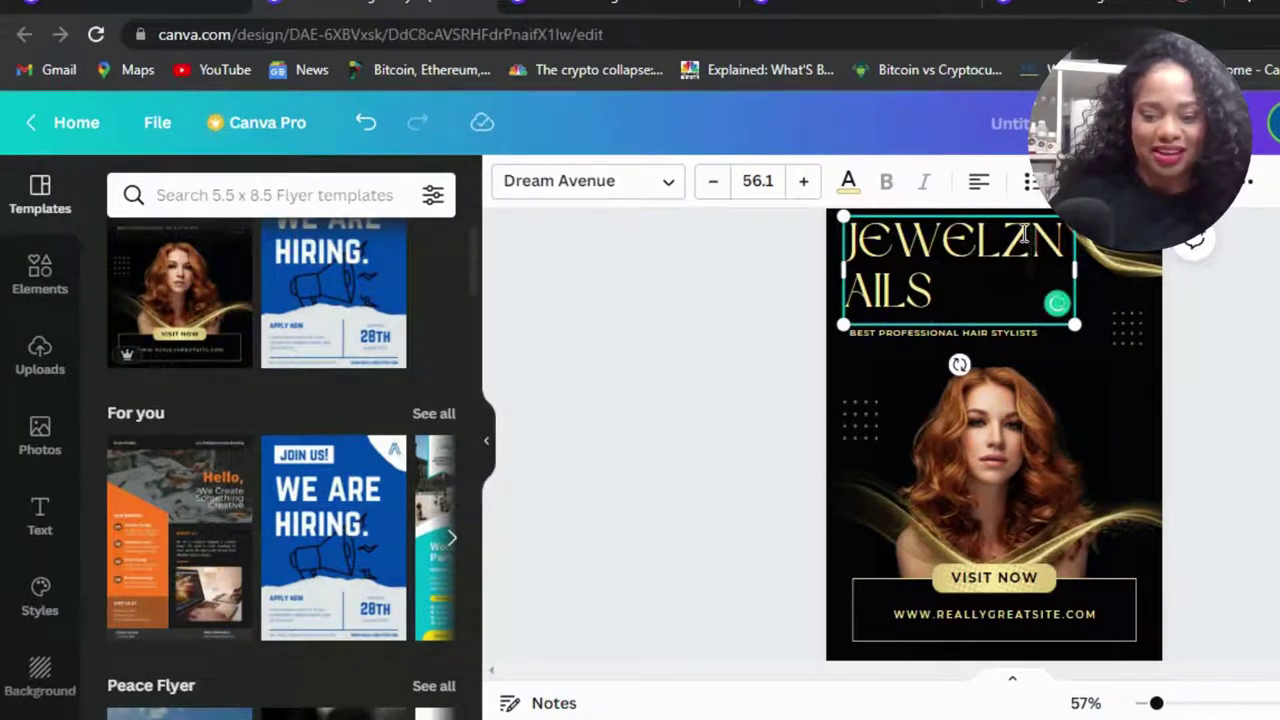
{"action": "left_click", "coordinate": [1024, 233]}
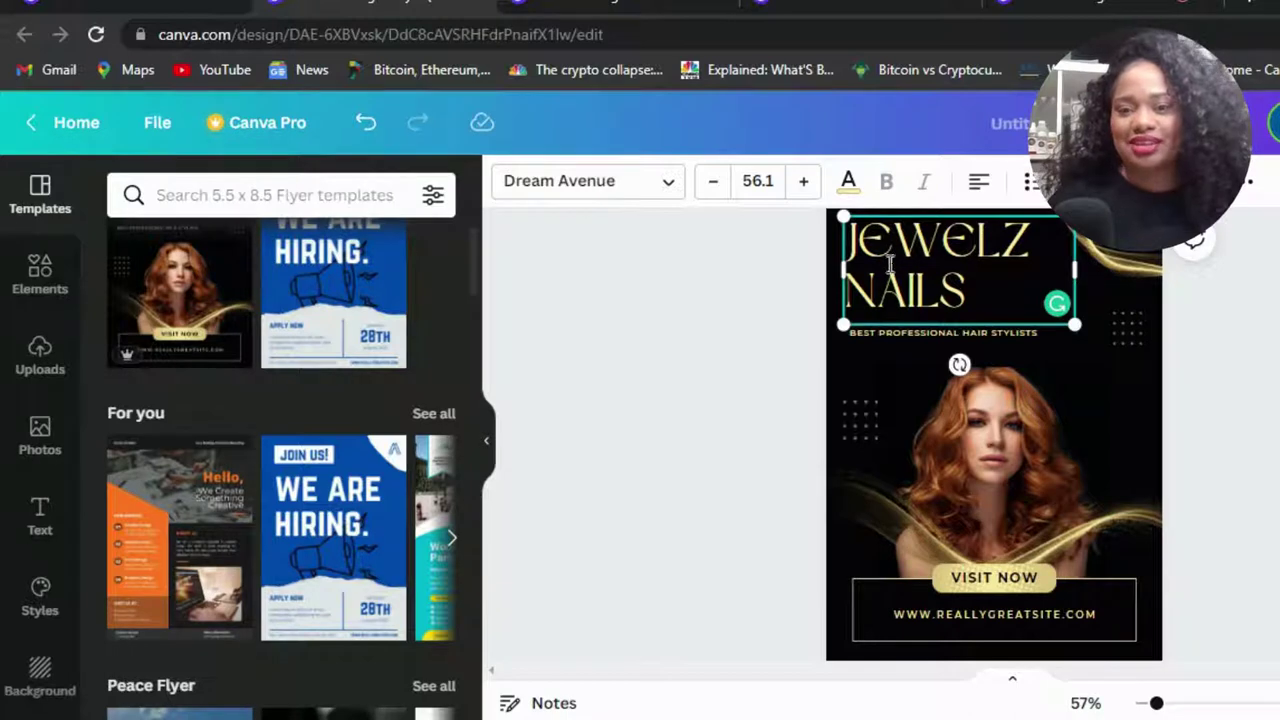
Replace the tagline under the heading with BEST NAIL TECH
{"action": "left_click", "coordinate": [1106, 378]}
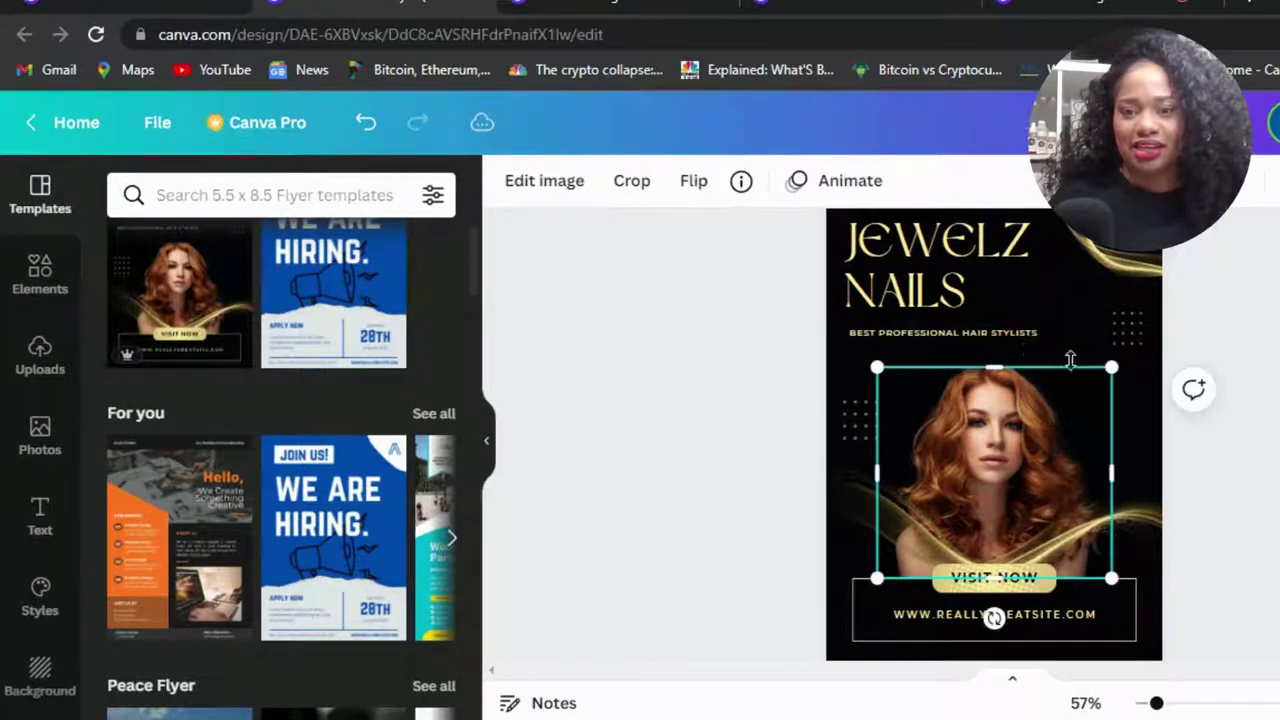
{"action": "left_click", "coordinate": [939, 333]}
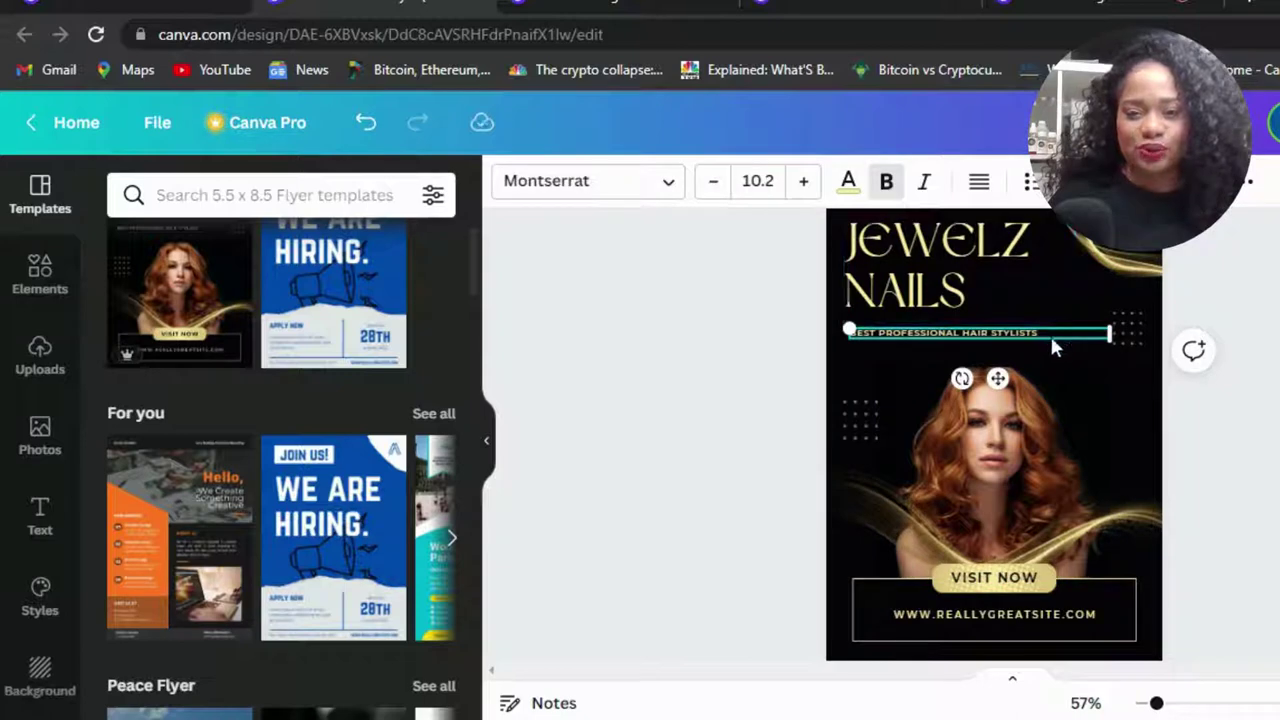
{"action": "double_click", "coordinate": [1051, 338]}
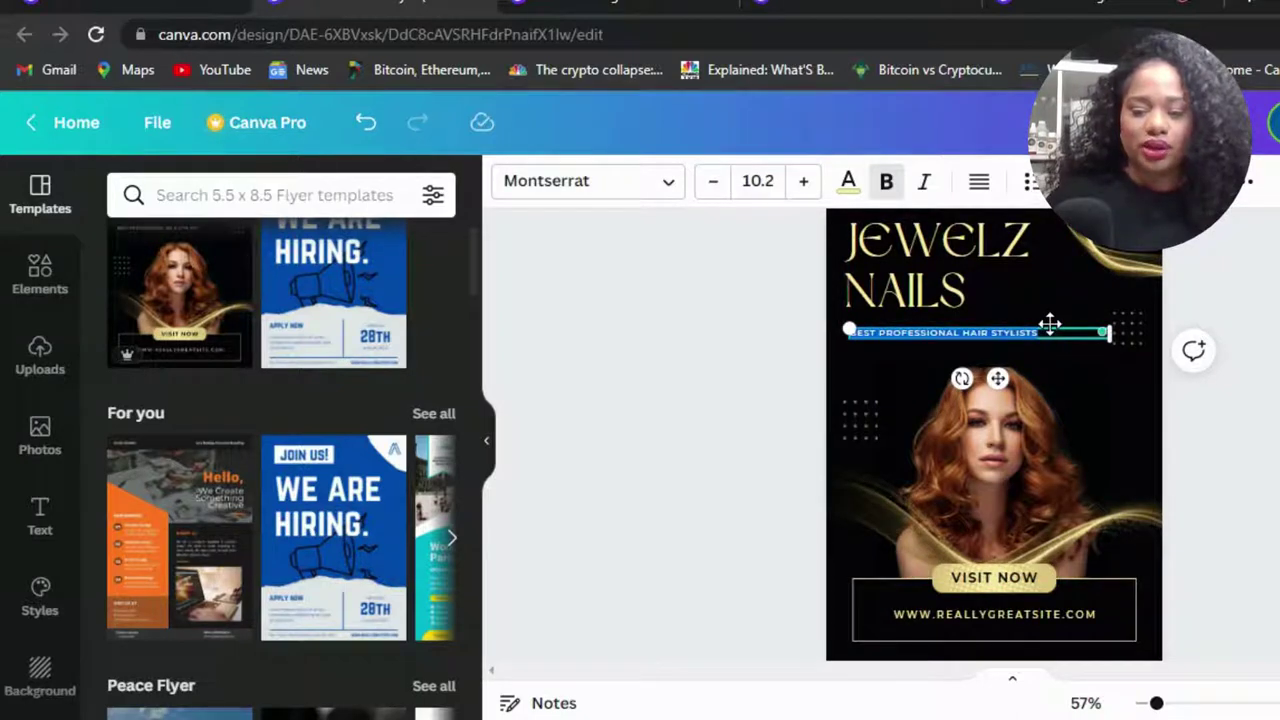
{"action": "key", "text": "BackSpace"}
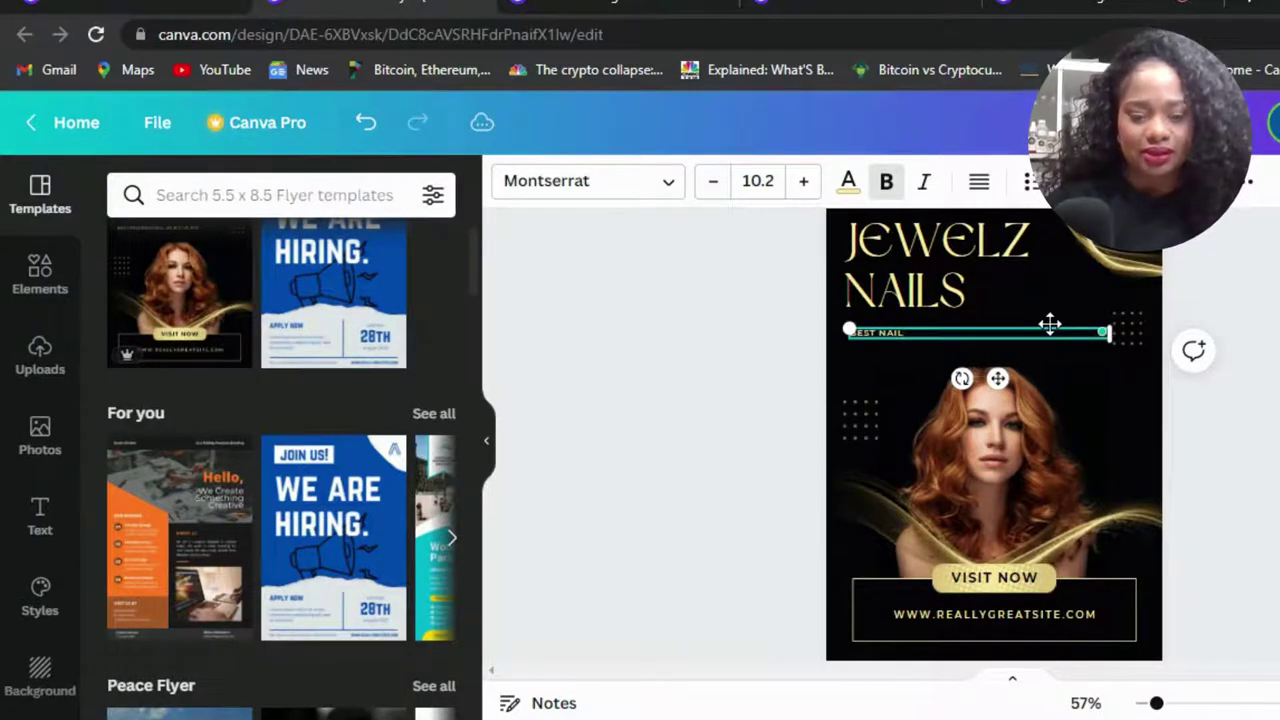
{"action": "type", "text": "TECH"}
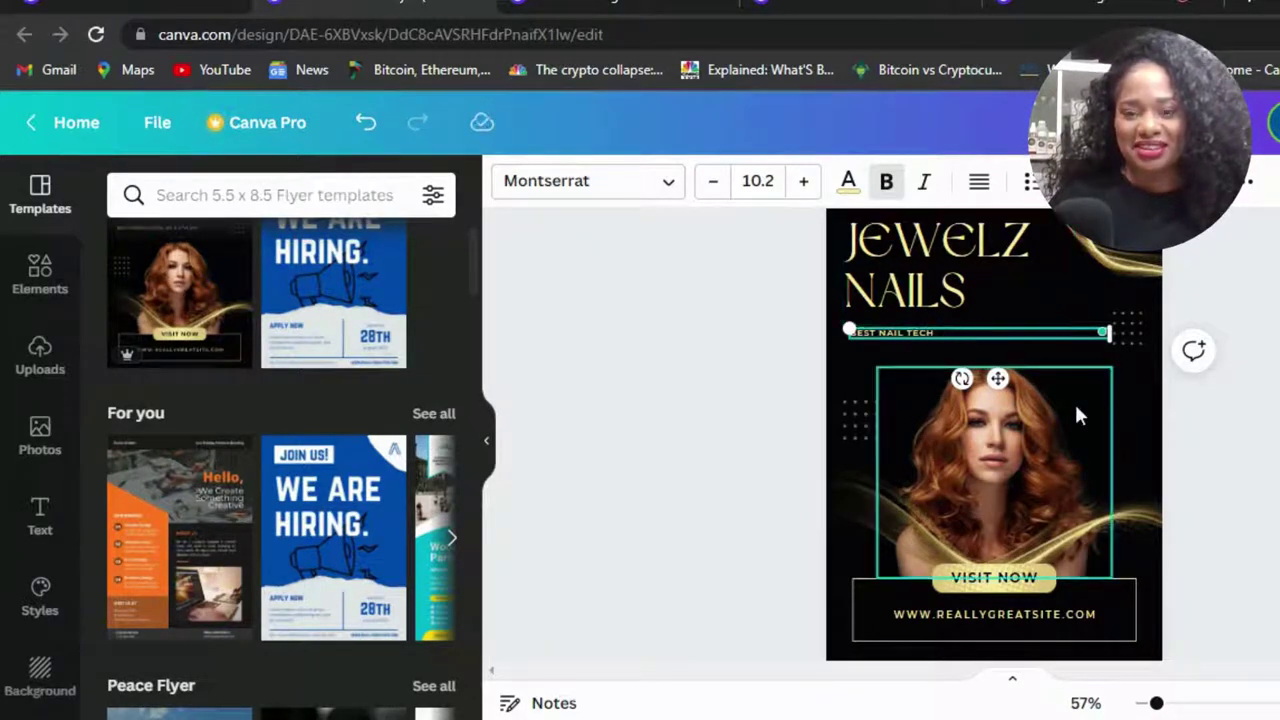
{"action": "left_click", "coordinate": [1116, 394]}
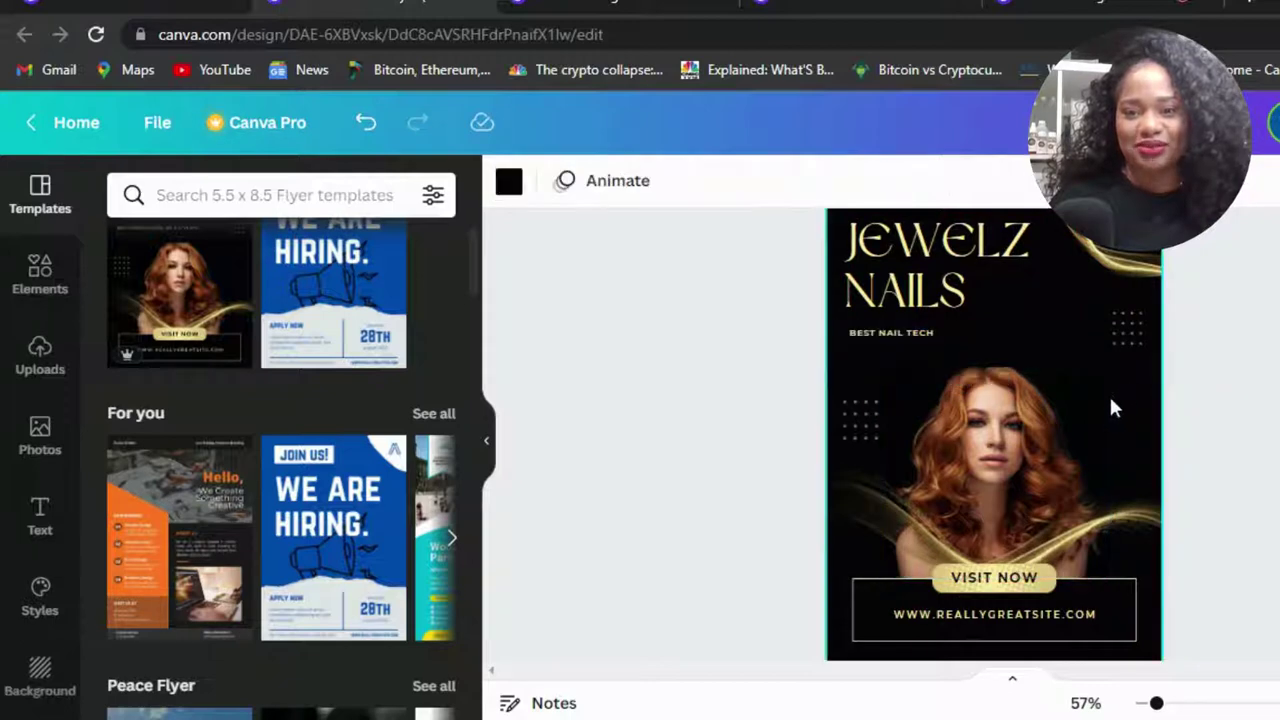
{"action": "left_click", "coordinate": [885, 330]}
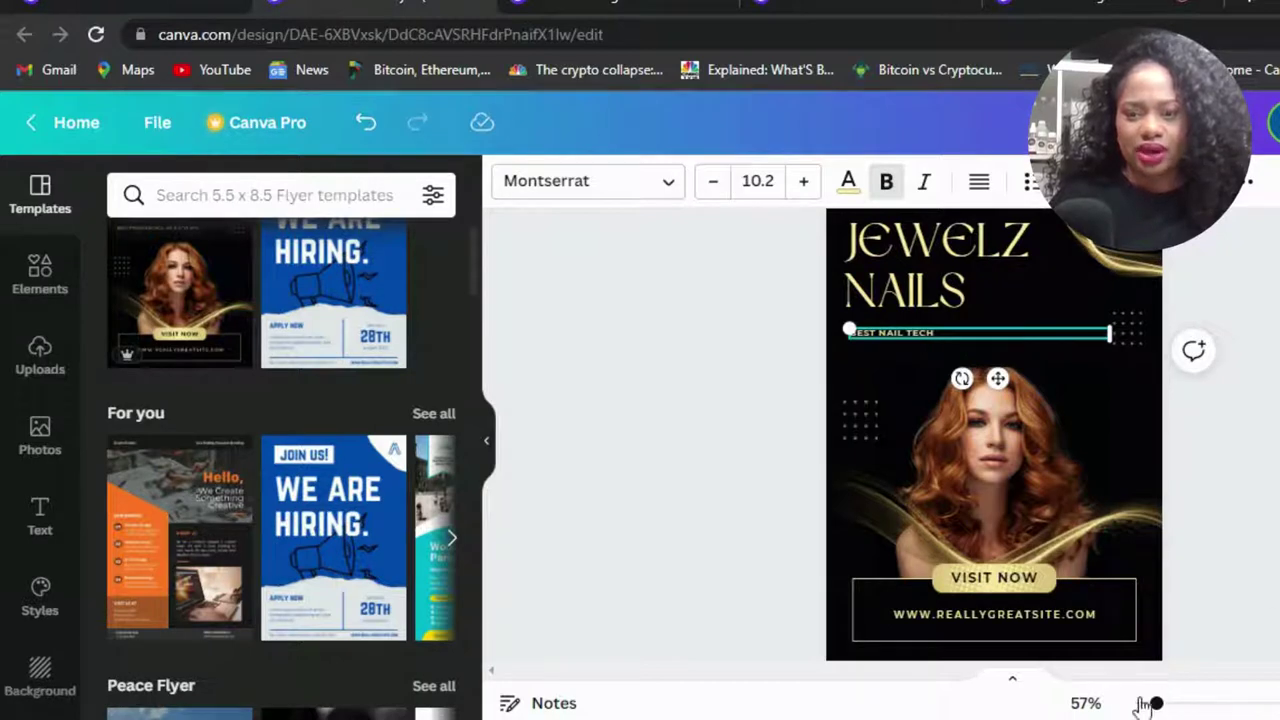
Zoom in and raise the BEST NAIL TECH font size to 15.2
{"action": "mouse_move", "coordinate": [1156, 703]}
{"action": "left_mouse_down"}
{"action": "mouse_move", "coordinate": [1192, 706]}
{"action": "mouse_move", "coordinate": [1151, 703]}
{"action": "mouse_move", "coordinate": [1162, 703]}
{"action": "left_mouse_up"}
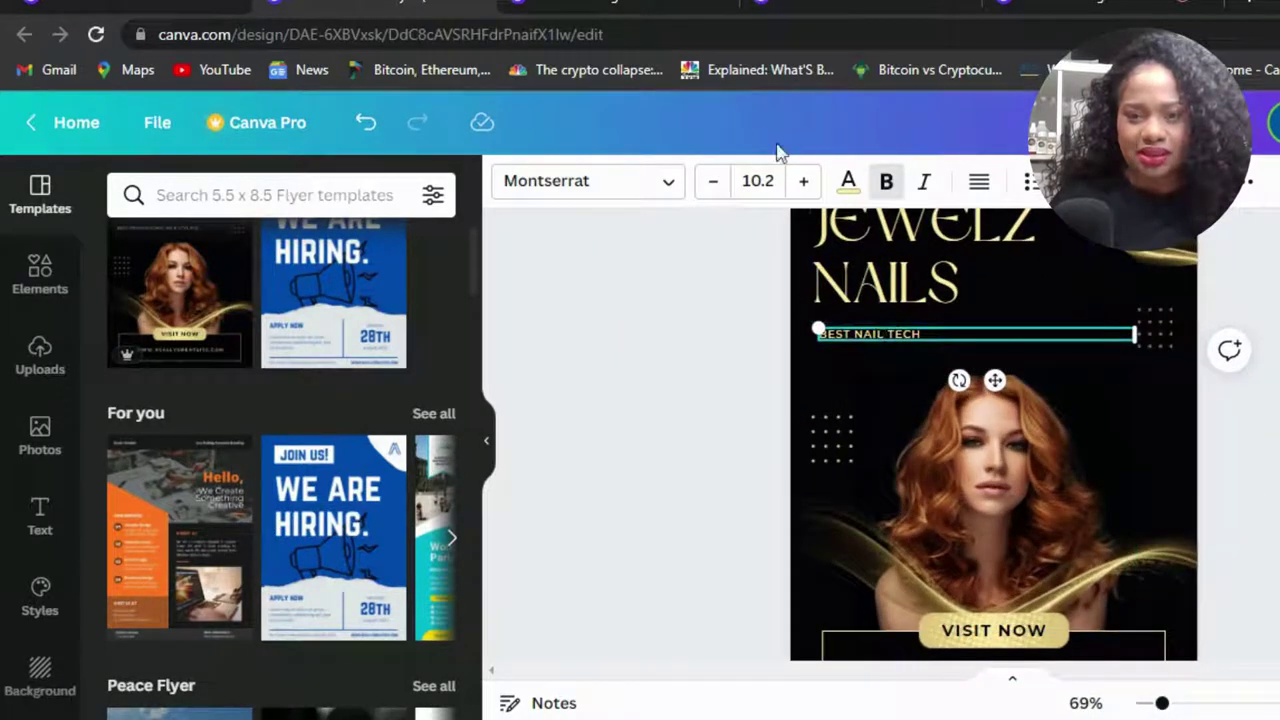
{"action": "left_click", "coordinate": [803, 182]}
{"action": "left_click", "coordinate": [803, 182]}
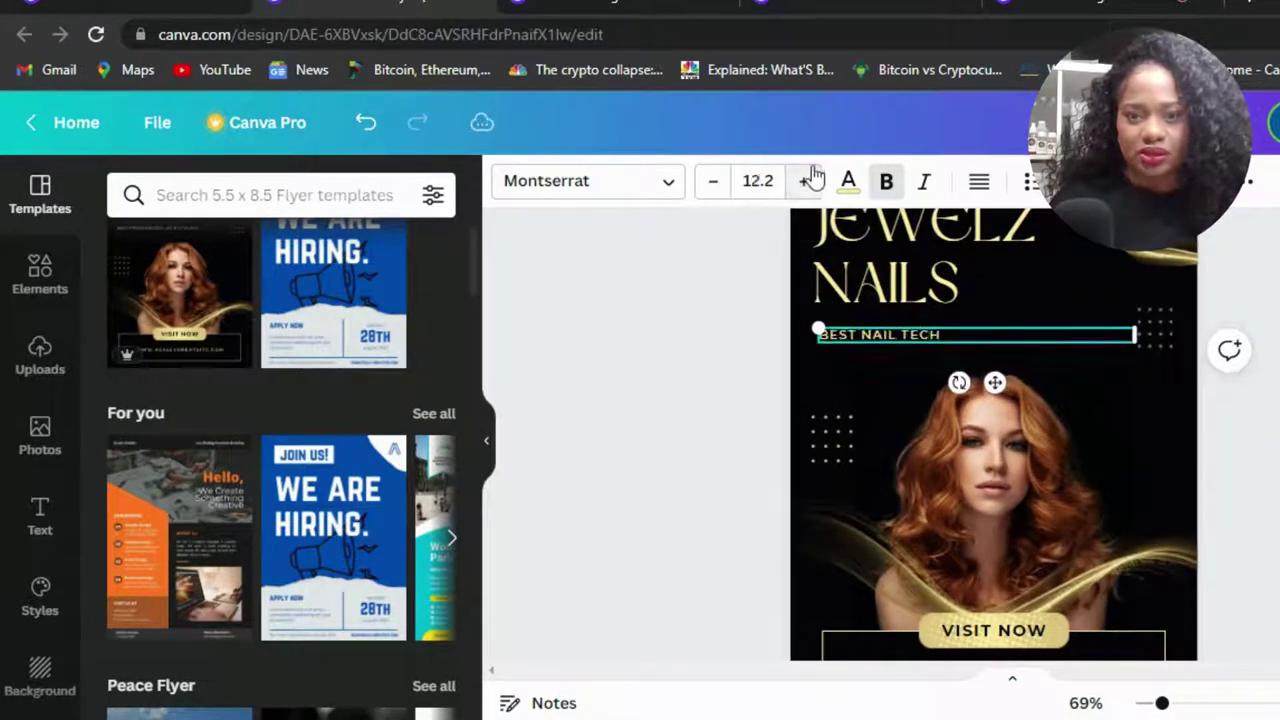
{"action": "left_click", "coordinate": [804, 183]}
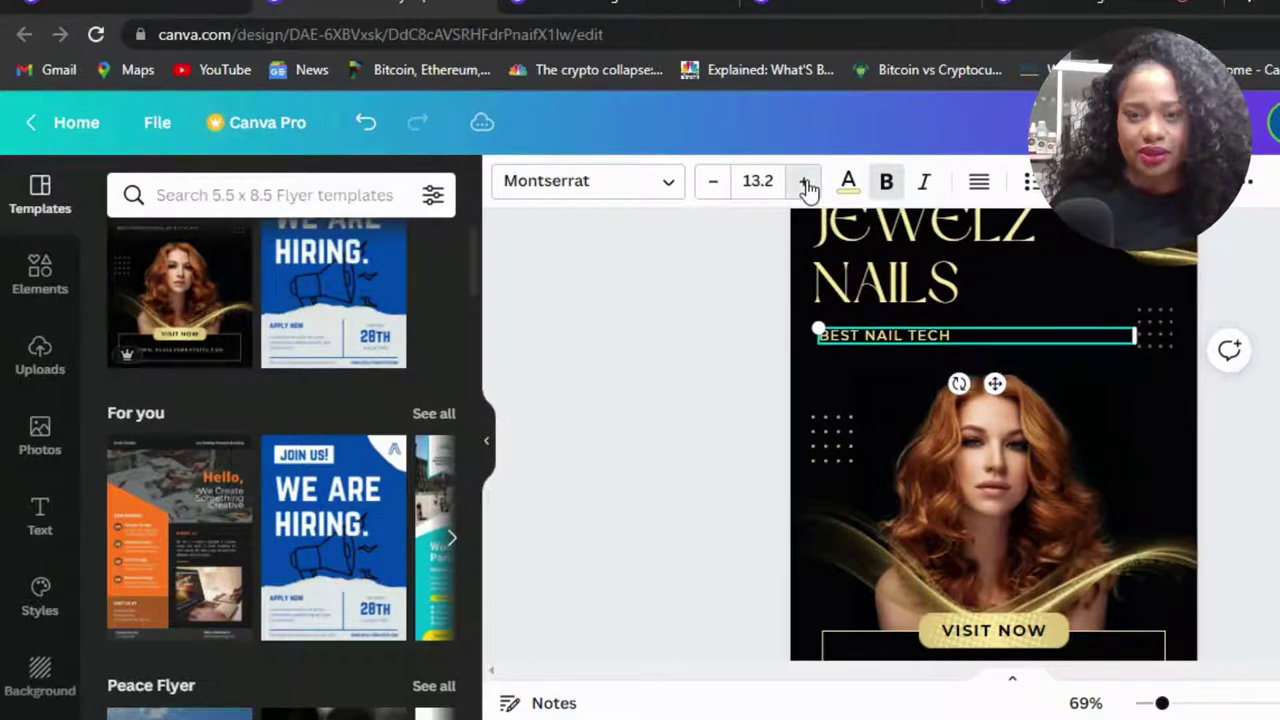
{"action": "left_click", "coordinate": [804, 182]}
{"action": "left_click", "coordinate": [804, 182]}
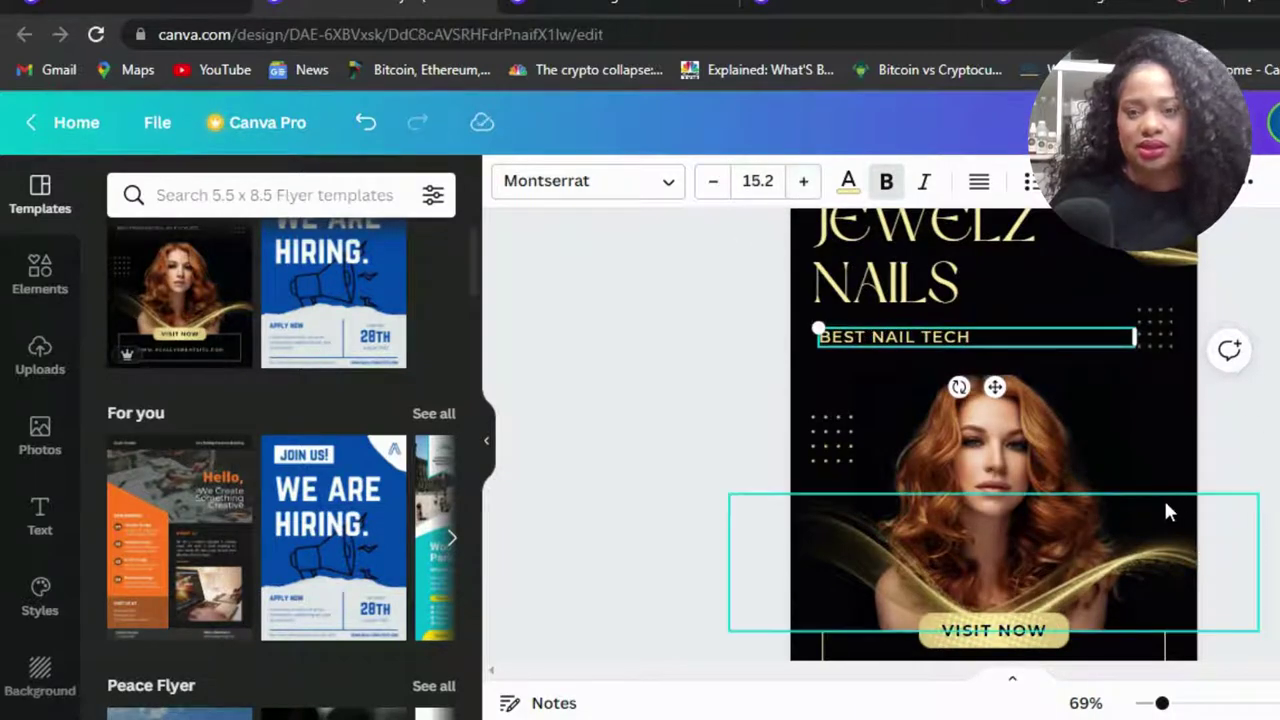
{"action": "scroll", "coordinate": [1166, 509], "scroll_direction": "up", "scroll_amount": 2}
{"action": "scroll", "coordinate": [1166, 509], "scroll_direction": "down", "scroll_amount": 2}
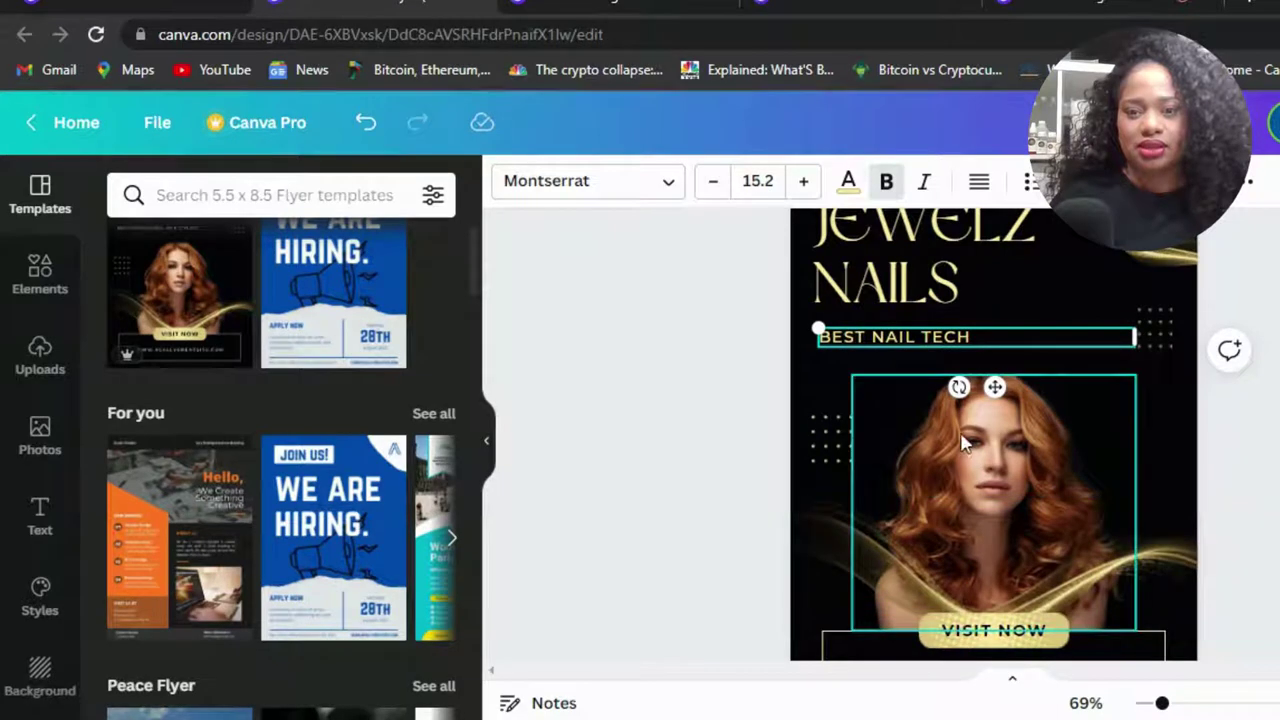
{"action": "left_click", "coordinate": [978, 476]}
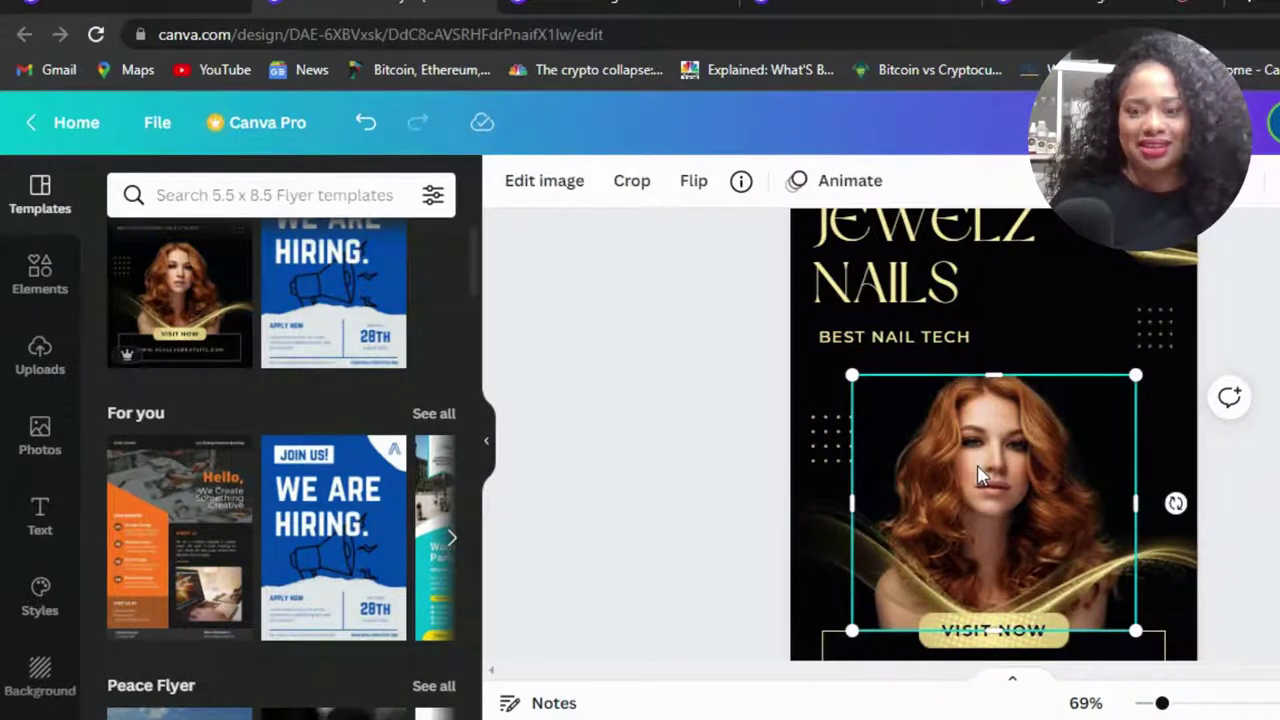
Delete the red-haired model photo from the flyer
{"action": "right_click", "coordinate": [978, 476]}
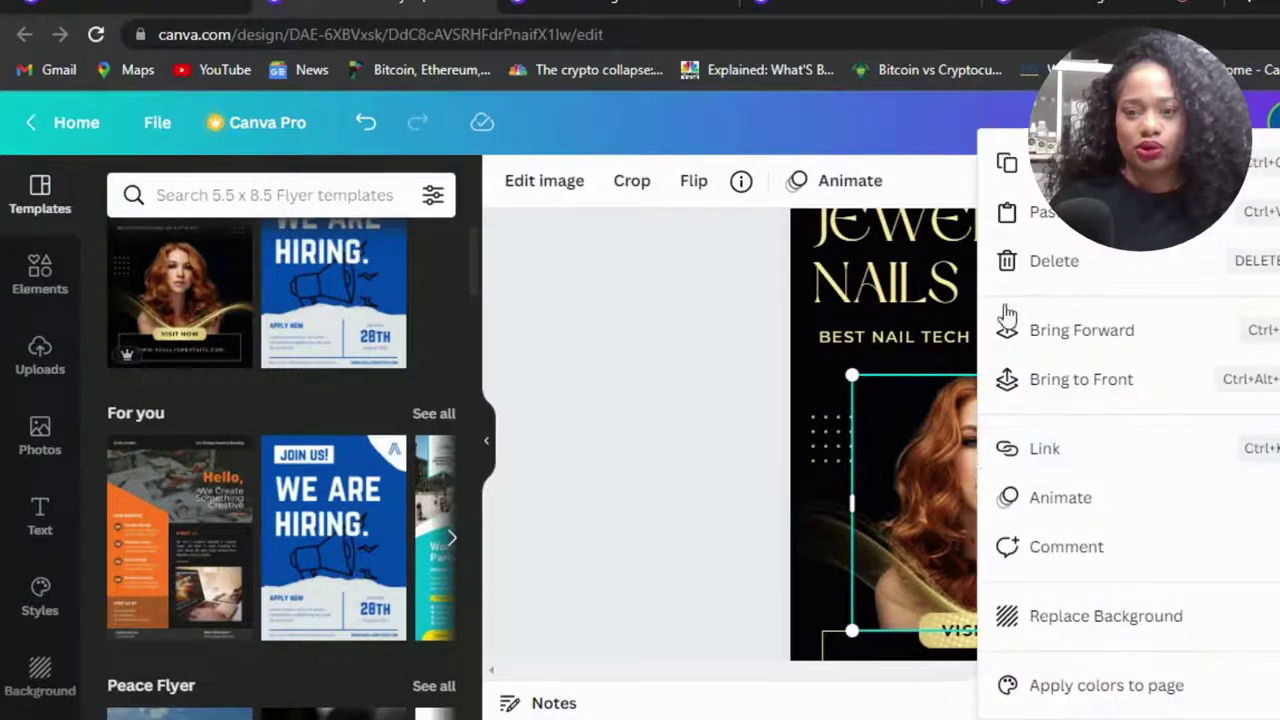
{"action": "left_click", "coordinate": [1043, 269]}
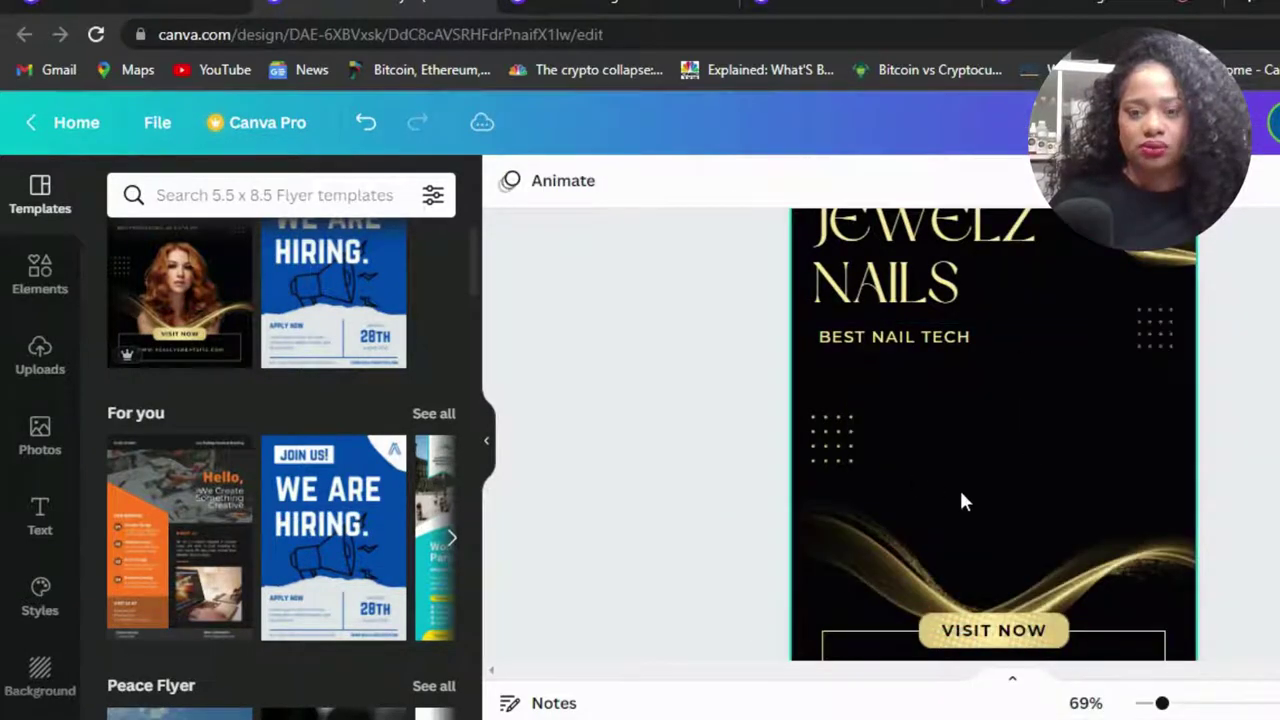
{"action": "scroll", "coordinate": [1013, 485], "scroll_direction": "up", "scroll_amount": 1}
{"action": "scroll", "coordinate": [1013, 490], "scroll_direction": "down", "scroll_amount": 3}
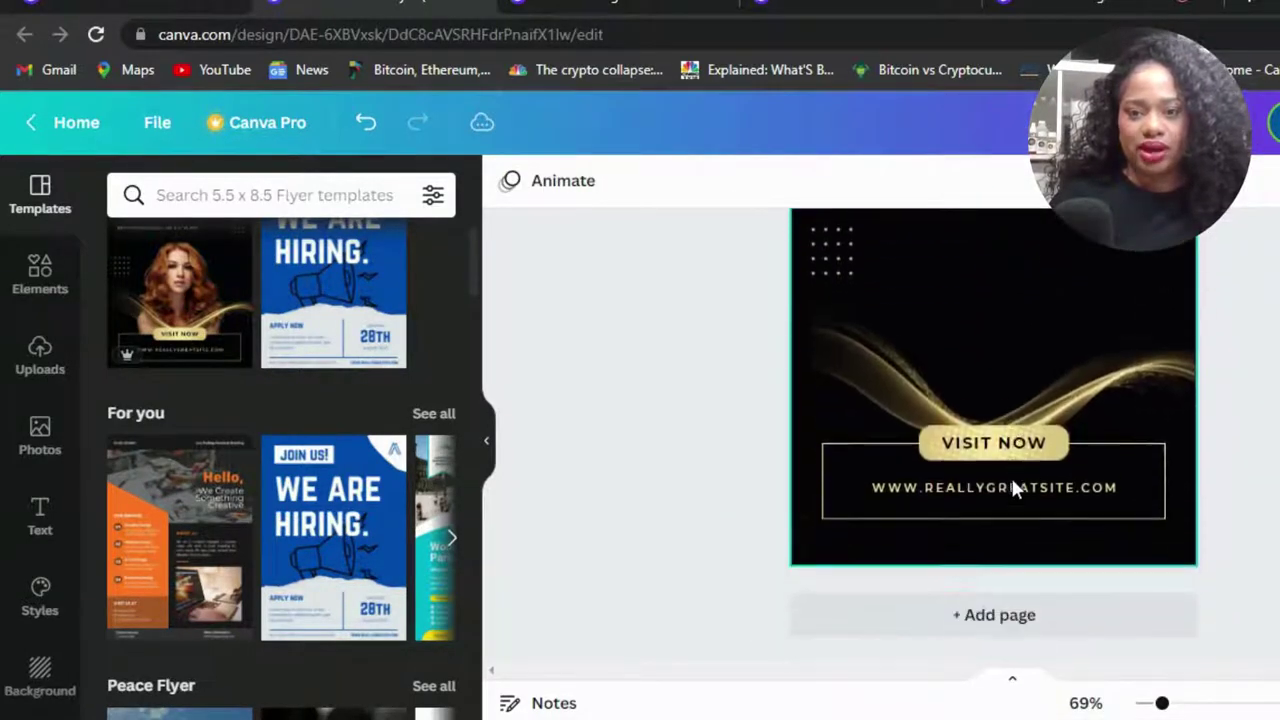
{"action": "scroll", "coordinate": [1013, 488], "scroll_direction": "up", "scroll_amount": 2}
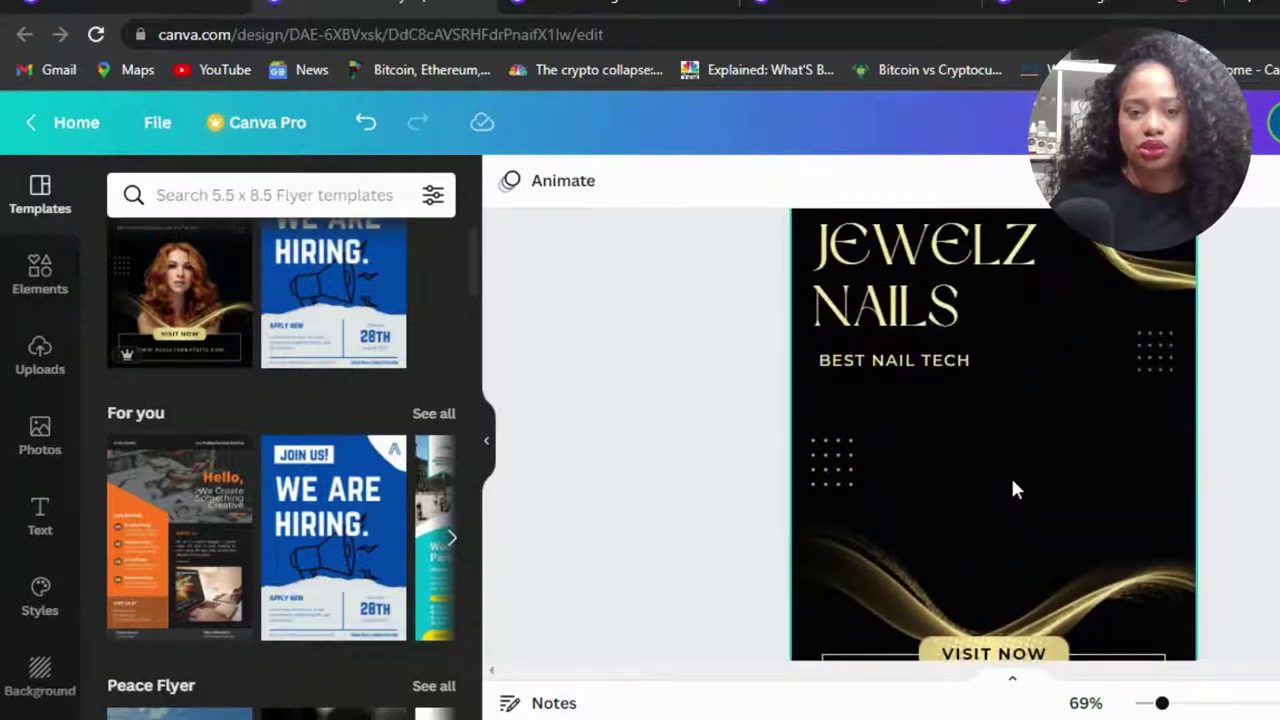
Upload ACPN1646 from the Pictures folder to the Uploads library
{"action": "left_click", "coordinate": [46, 378]}
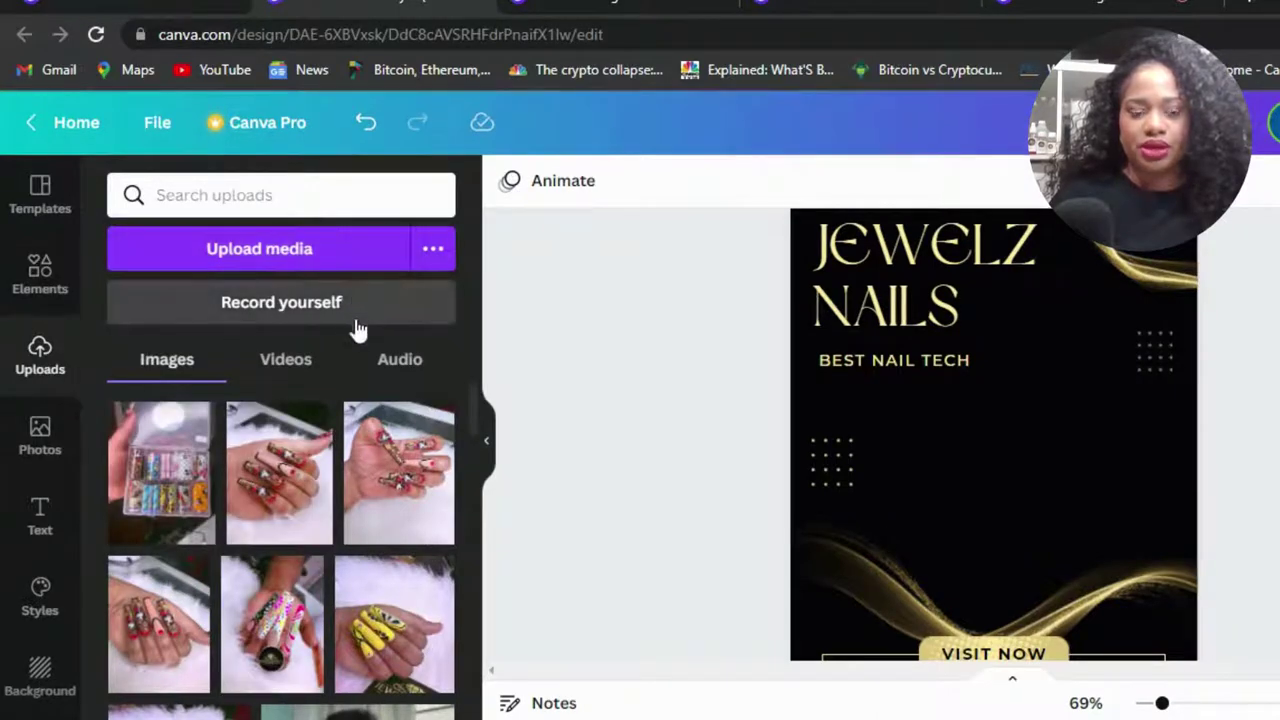
{"action": "left_click", "coordinate": [348, 250]}
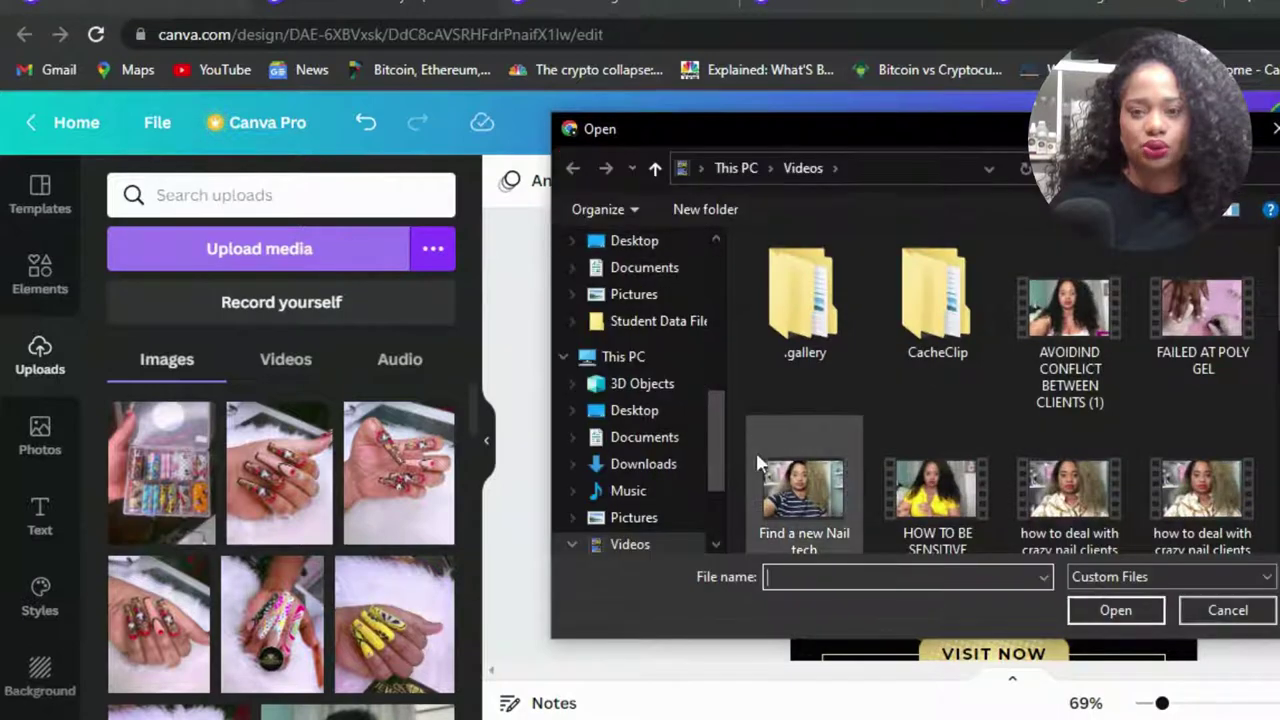
{"action": "left_click", "coordinate": [651, 518]}
{"action": "scroll", "coordinate": [1104, 390], "scroll_direction": "down", "scroll_amount": 1}
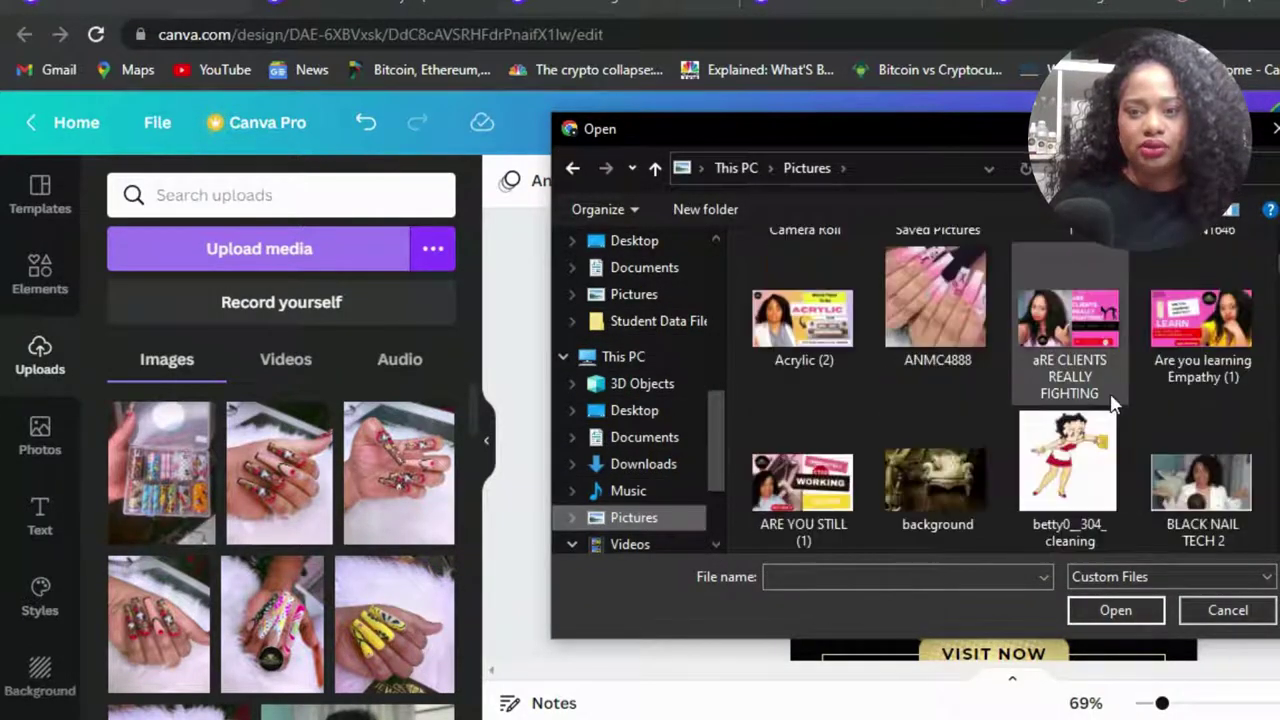
{"action": "scroll", "coordinate": [1112, 398], "scroll_direction": "up", "scroll_amount": 1}
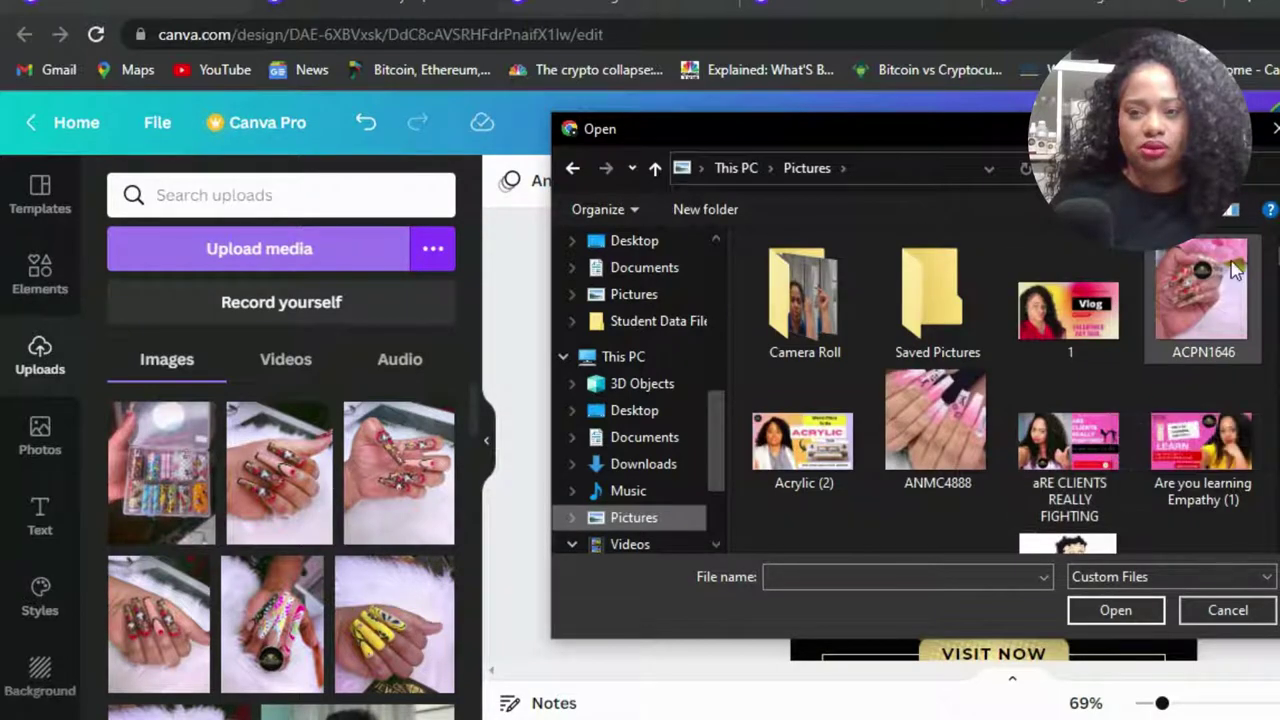
{"action": "left_click", "coordinate": [1217, 312]}
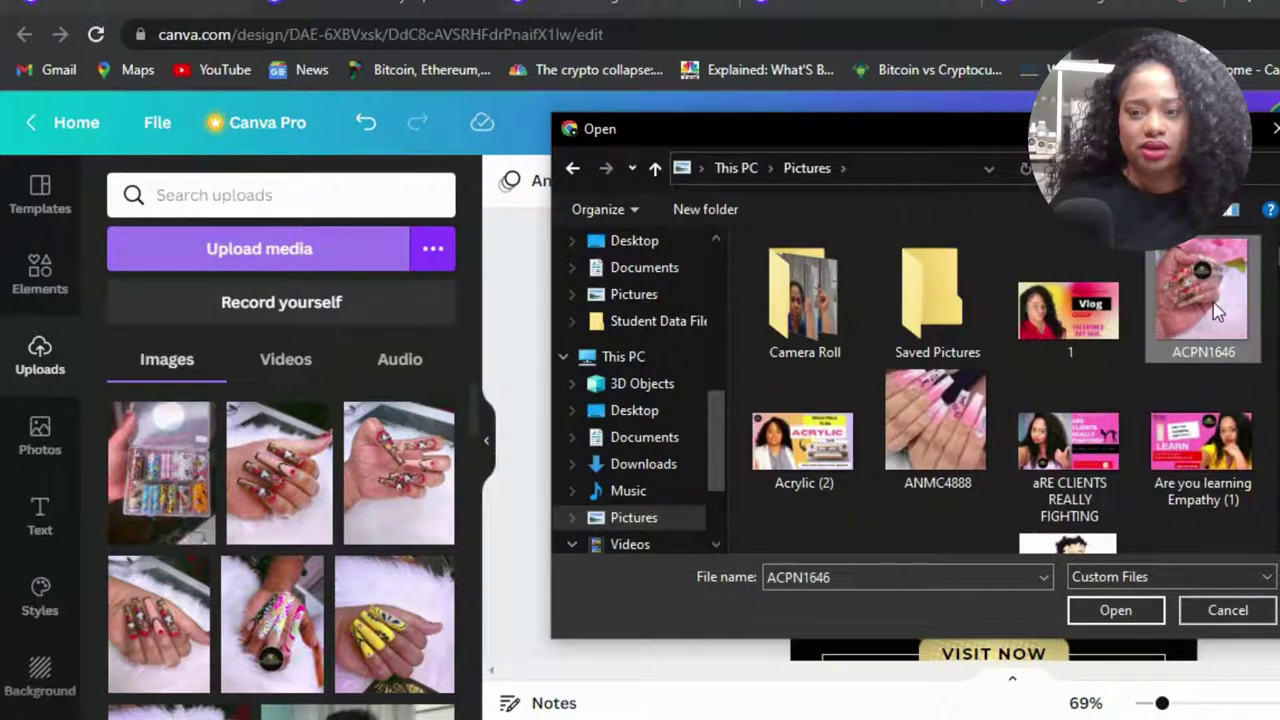
{"action": "left_click", "coordinate": [1110, 620]}
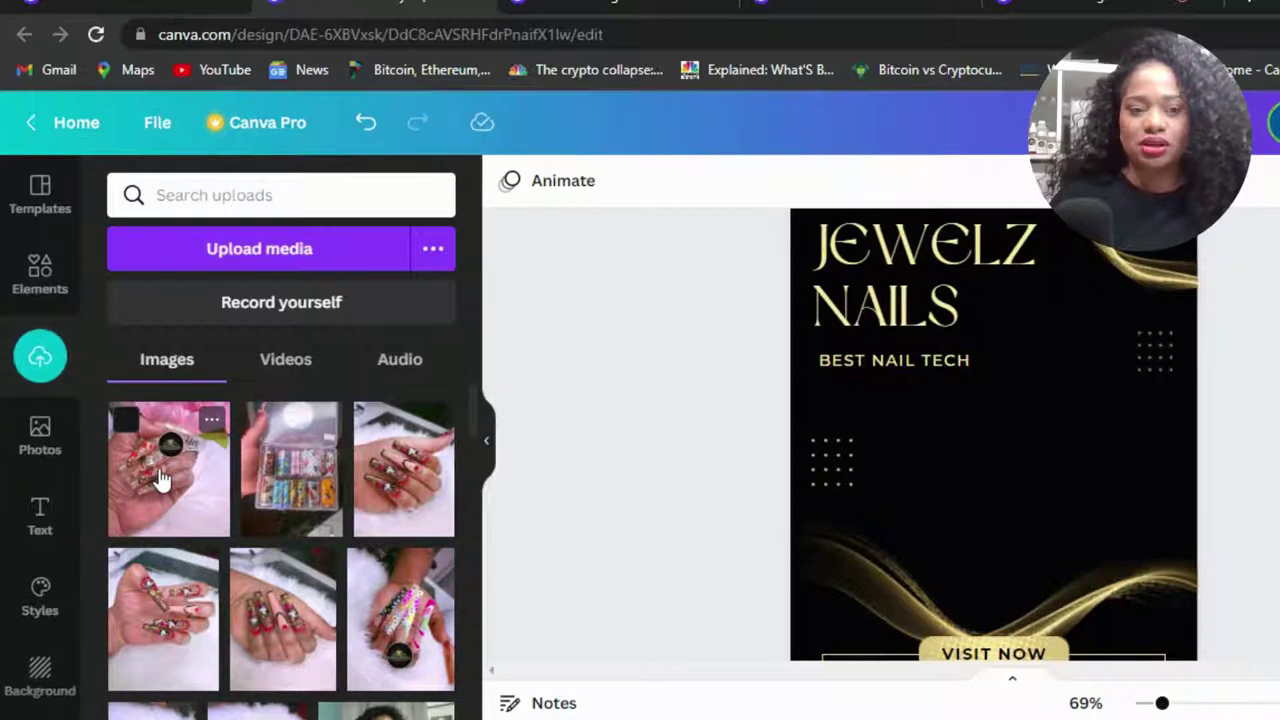
Drag the uploaded pink-flower nail photo onto the flyer, shrink it and move it right
{"action": "left_click_drag", "start_coordinate": [160, 478], "coordinate": [924, 427]}
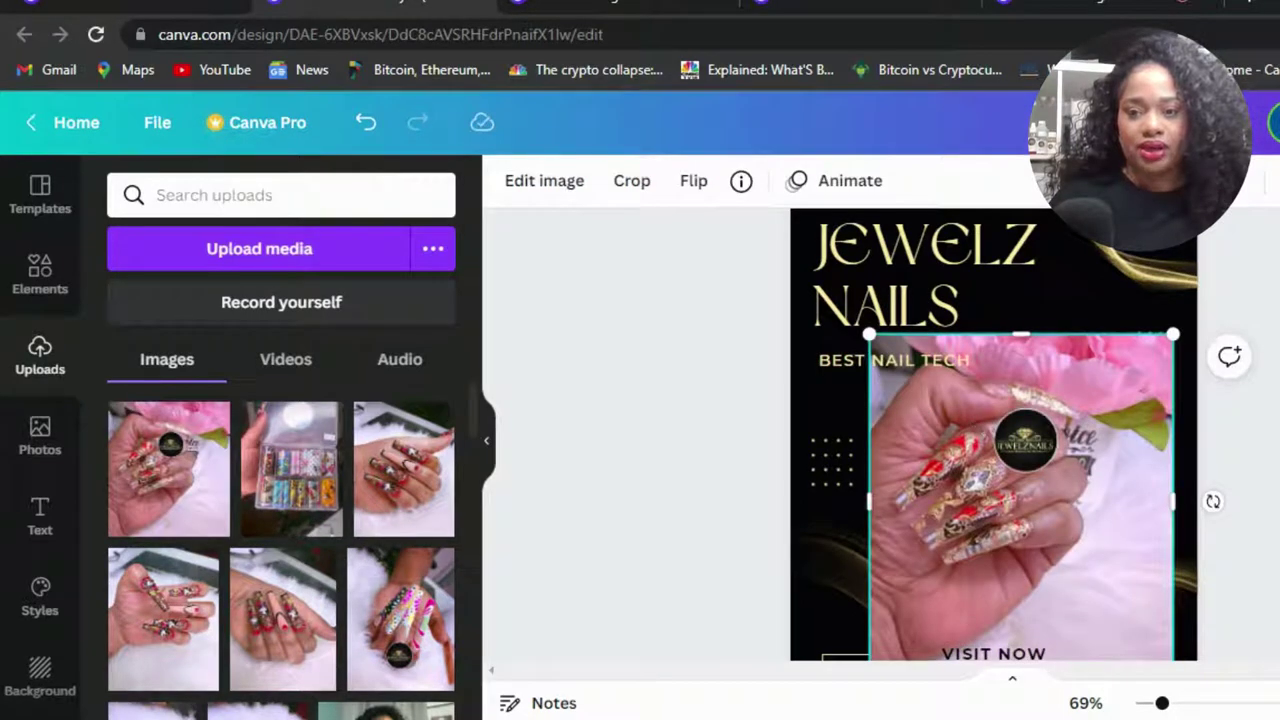
{"action": "left_click_drag", "start_coordinate": [1008, 510], "coordinate": [975, 481]}
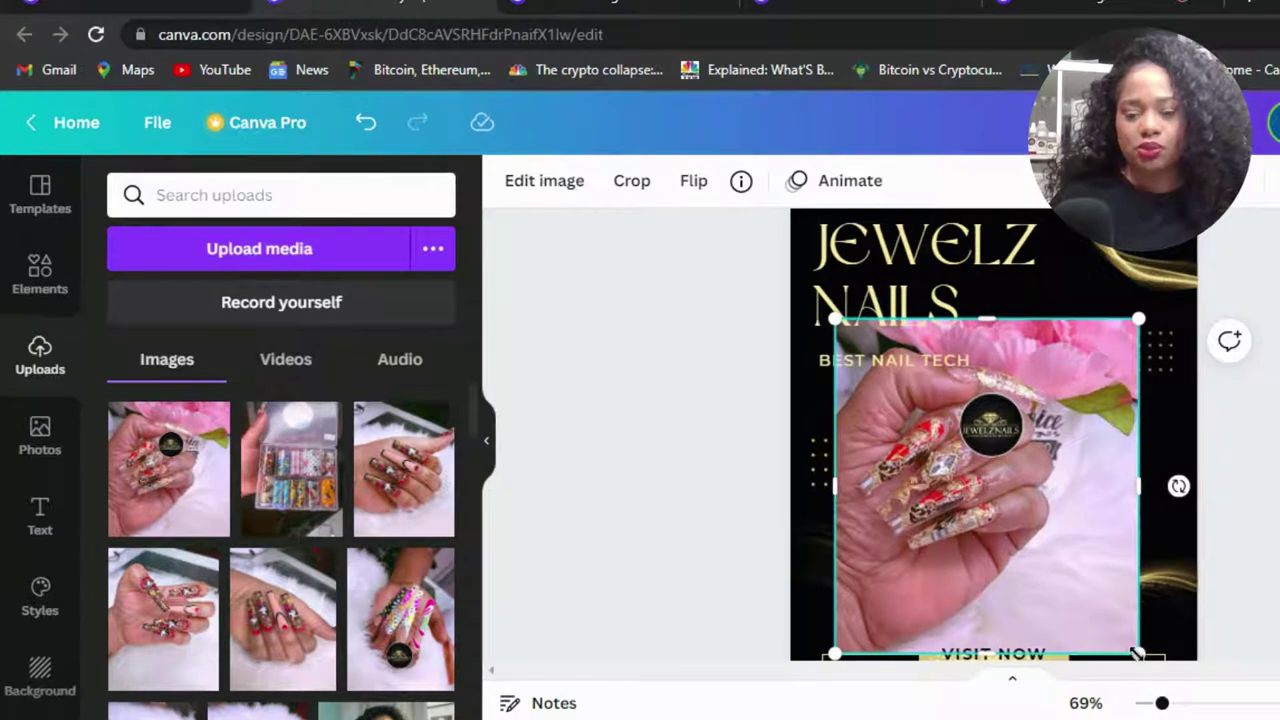
{"action": "left_click_drag", "start_coordinate": [1137, 652], "coordinate": [923, 491]}
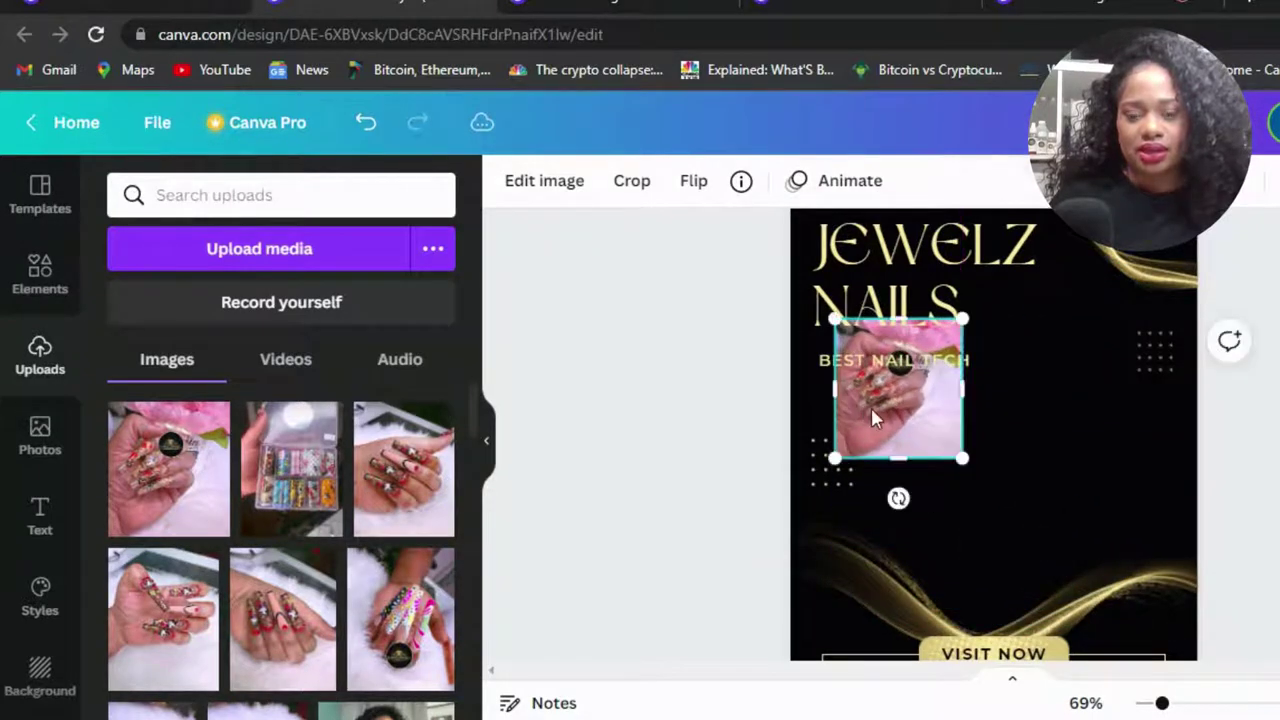
{"action": "left_click_drag", "start_coordinate": [872, 409], "coordinate": [1066, 469]}
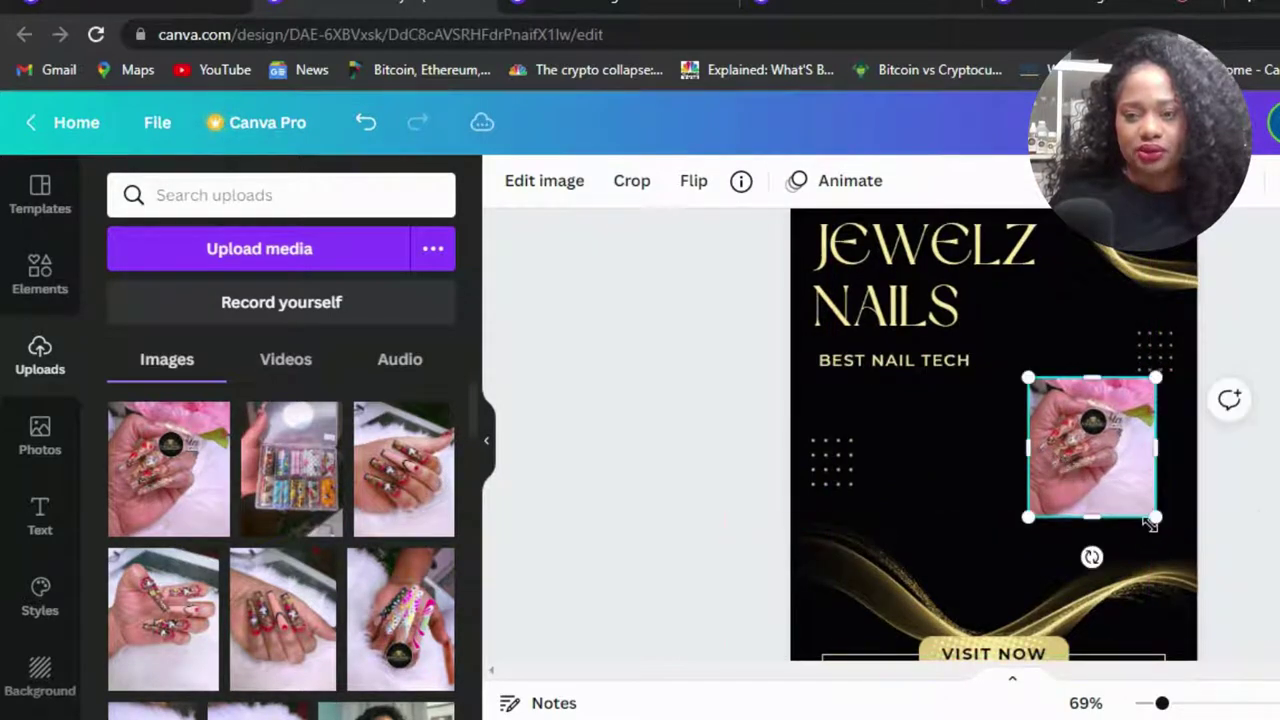
{"action": "left_click_drag", "start_coordinate": [1152, 520], "coordinate": [1113, 476]}
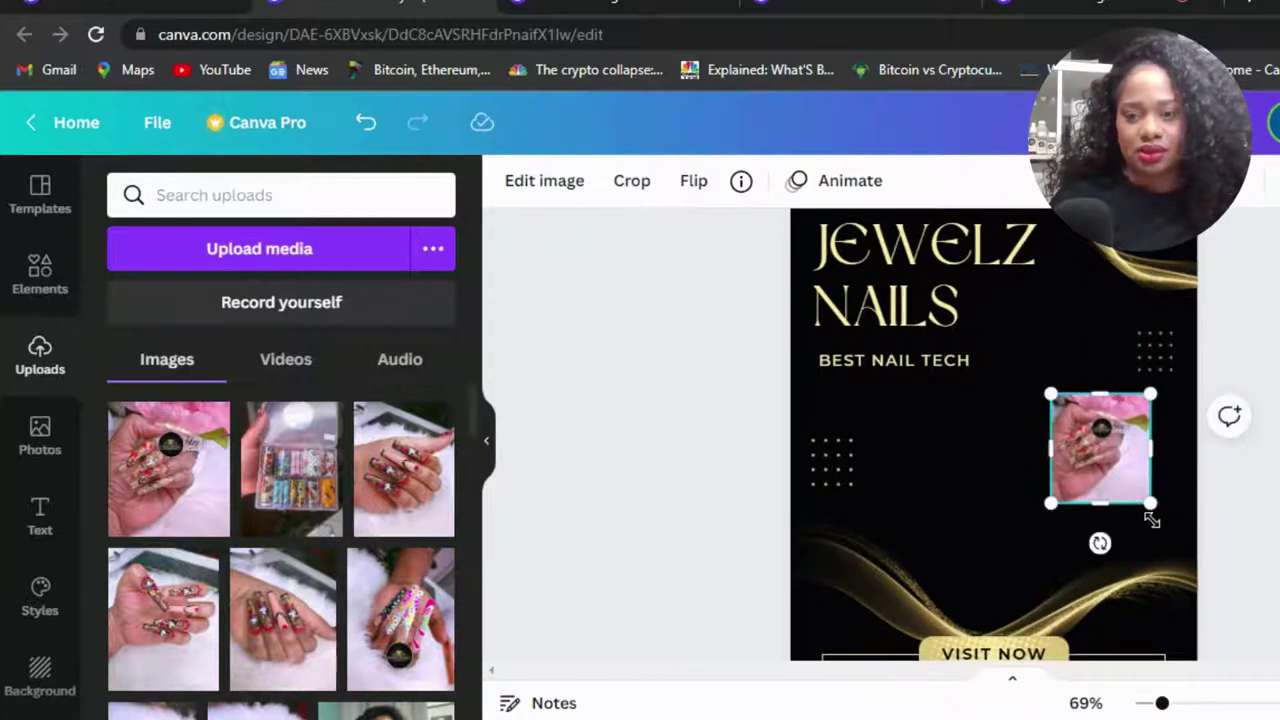
{"action": "left_click_drag", "start_coordinate": [1150, 503], "coordinate": [1148, 502]}
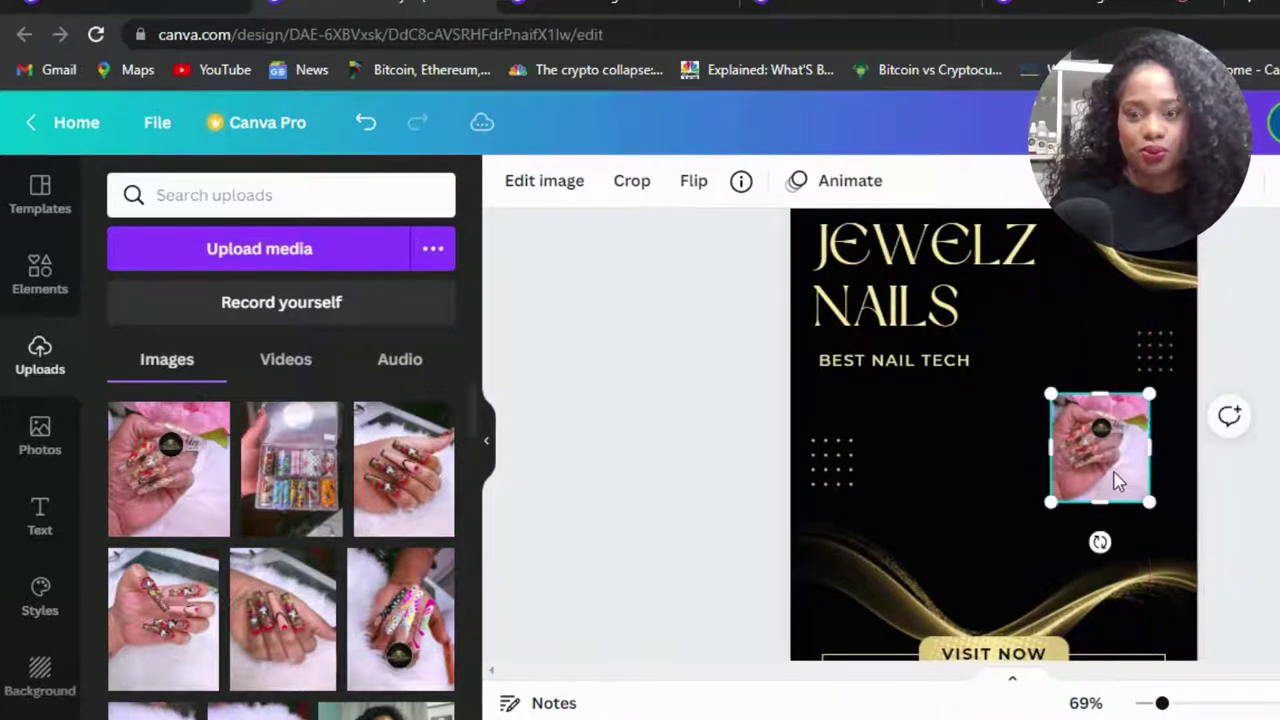
Remove the nail photo's background with BG Remover and enlarge it toward the lower left
{"action": "left_click", "coordinate": [548, 184]}
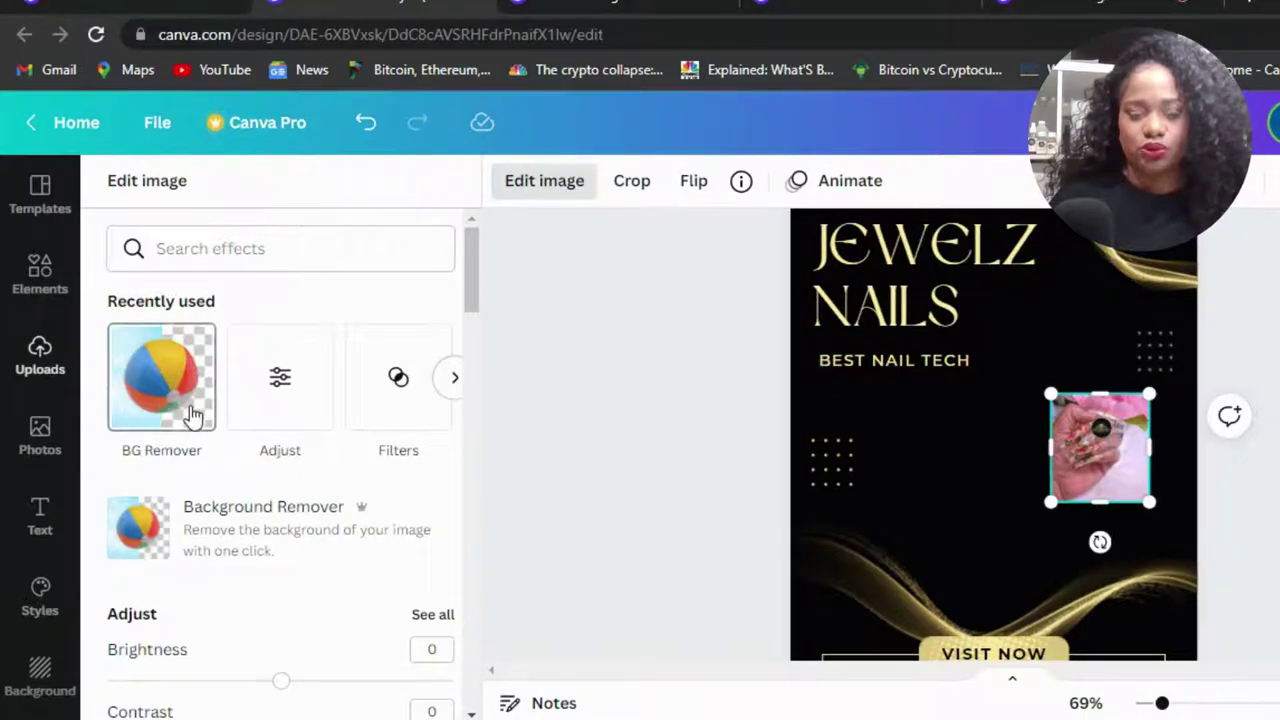
{"action": "left_click", "coordinate": [196, 416]}
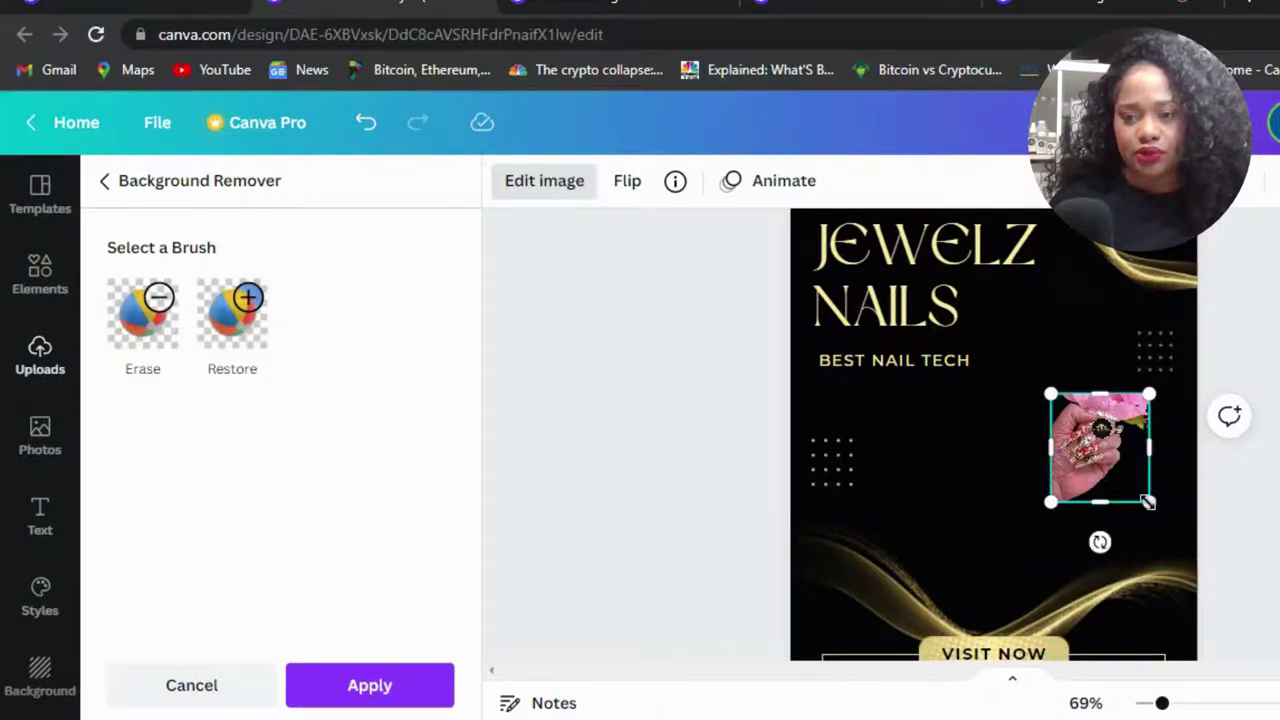
{"action": "left_click_drag", "start_coordinate": [1148, 502], "coordinate": [1186, 617]}
{"action": "left_click_drag", "start_coordinate": [1104, 492], "coordinate": [1034, 478]}
{"action": "left_click_drag", "start_coordinate": [979, 572], "coordinate": [774, 640]}
{"action": "left_click_drag", "start_coordinate": [965, 547], "coordinate": [945, 538]}
Push the enlarged background-free nail photo against the flyer's right edge
{"action": "key", "text": "Escape"}
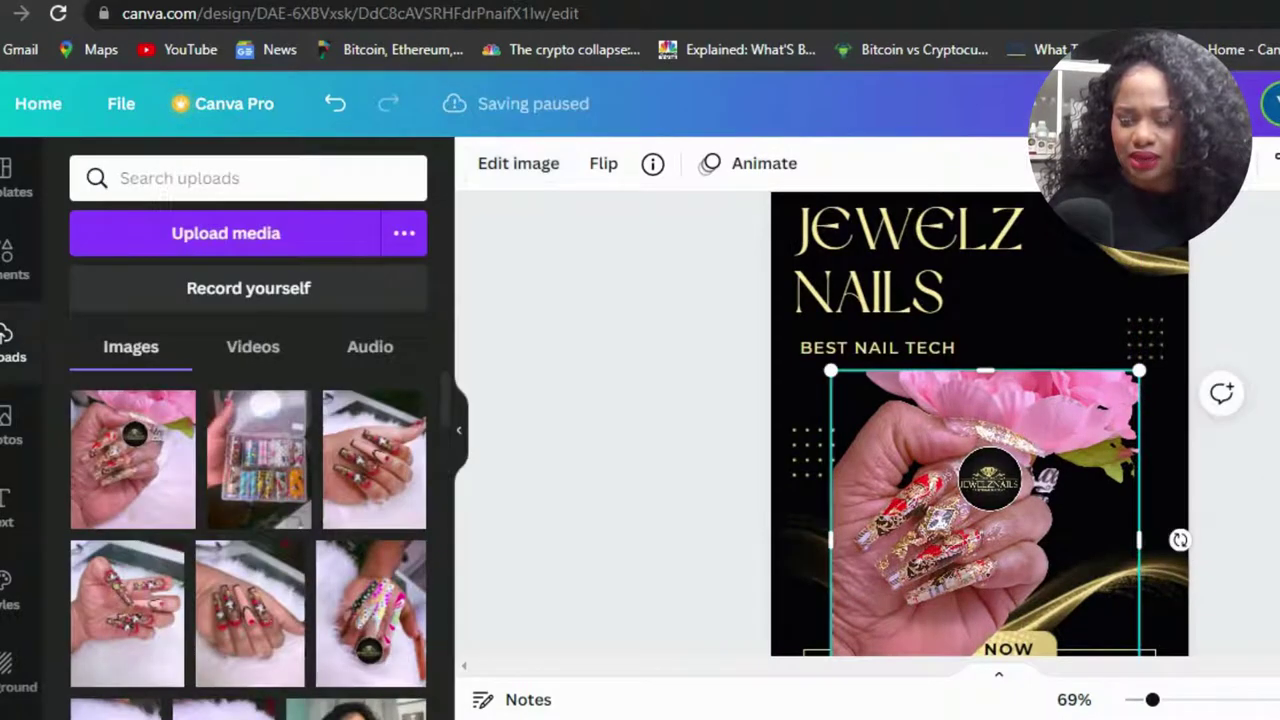
{"action": "key", "text": "Delete"}
{"action": "key", "text": "ctrl+z"}
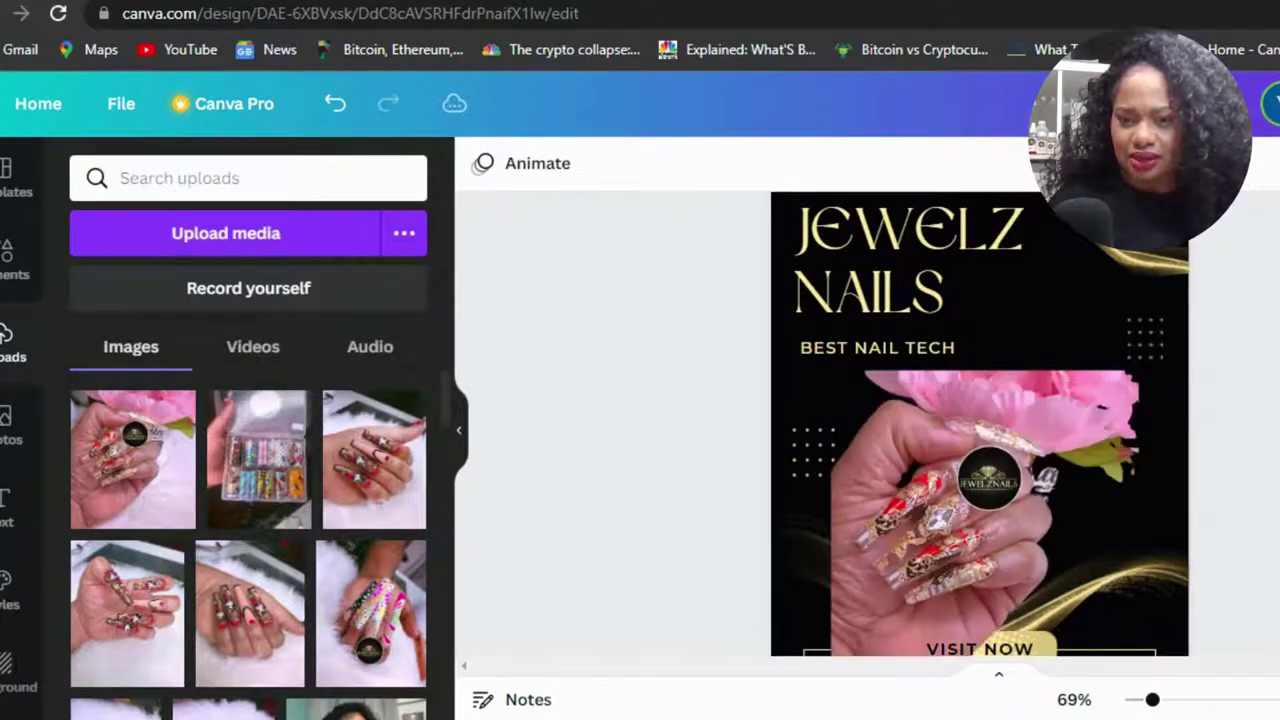
{"action": "left_click_drag", "start_coordinate": [1000, 505], "coordinate": [1040, 482]}
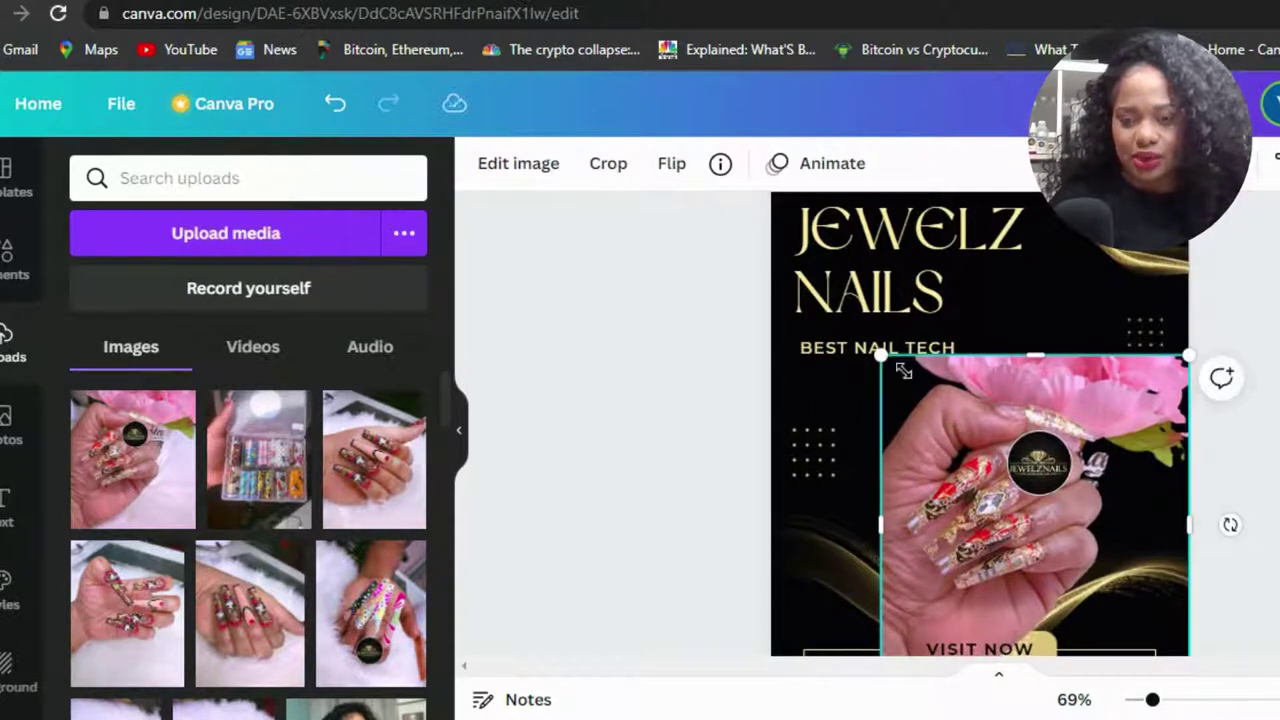
Resize the nail photo to a small thumbnail on the right, just below BEST NAIL TECH
{"action": "left_click_drag", "start_coordinate": [903, 370], "coordinate": [1003, 432]}
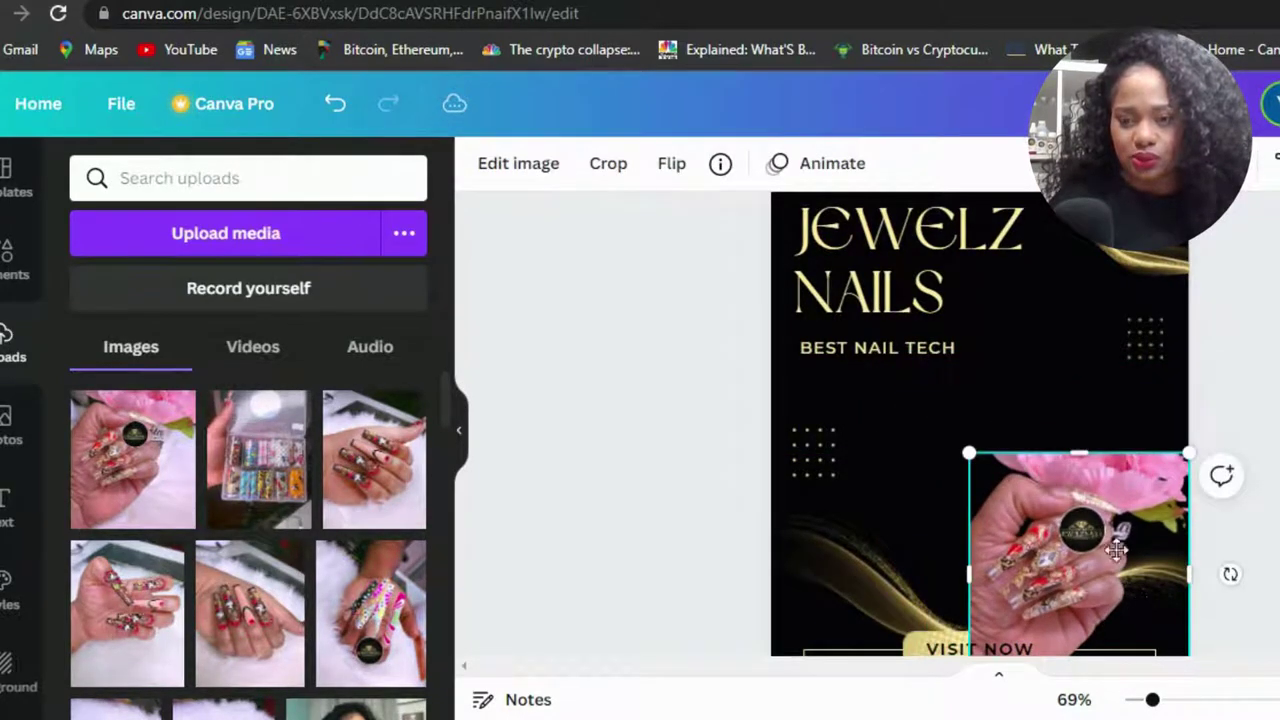
{"action": "left_click_drag", "start_coordinate": [1115, 548], "coordinate": [1121, 444]}
{"action": "left_click_drag", "start_coordinate": [963, 551], "coordinate": [927, 444]}
{"action": "left_click_drag", "start_coordinate": [1143, 443], "coordinate": [1123, 485]}
{"action": "left_click_drag", "start_coordinate": [986, 551], "coordinate": [1057, 497]}
{"action": "mouse_move", "coordinate": [1107, 428]}
{"action": "left_mouse_down"}
{"action": "mouse_move", "coordinate": [1102, 452]}
{"action": "mouse_move", "coordinate": [1100, 440]}
{"action": "mouse_move", "coordinate": [1060, 443]}
{"action": "mouse_move", "coordinate": [1102, 446]}
{"action": "left_mouse_up"}
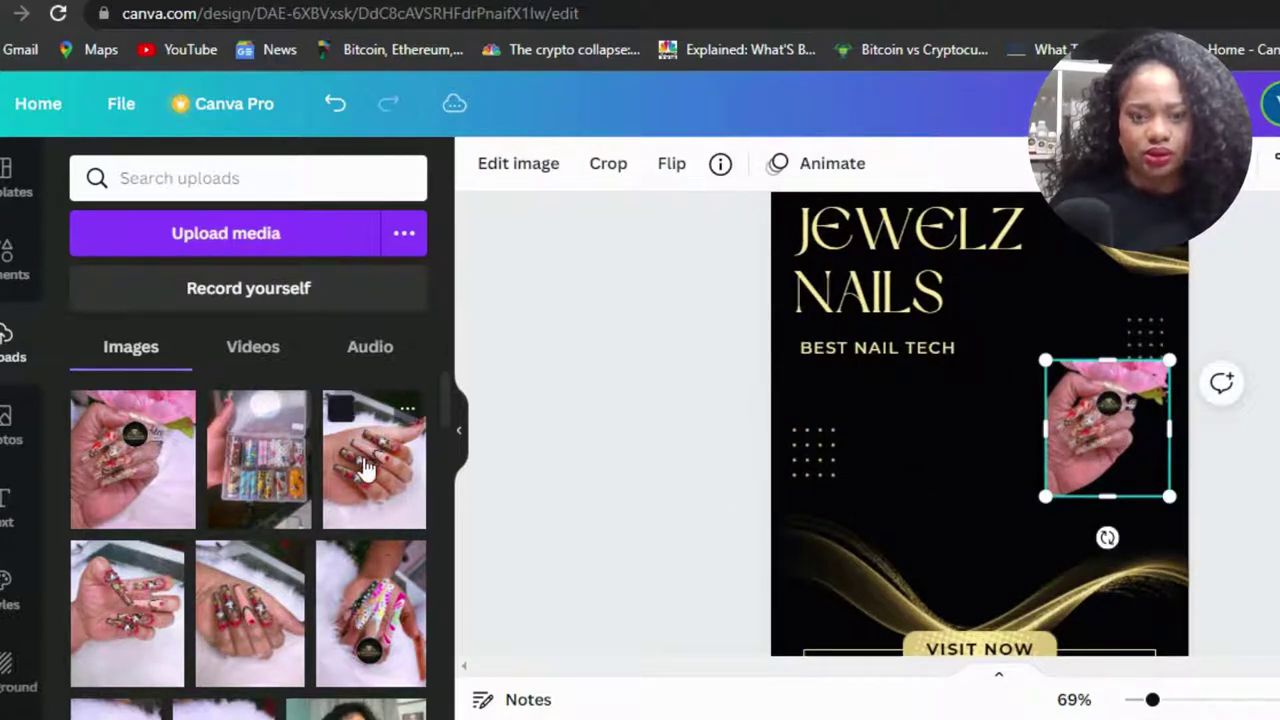
Add the yellow-nail photo and shrink it to match the pink one below BEST NAIL TECH
{"action": "scroll", "coordinate": [358, 622], "scroll_direction": "down", "scroll_amount": 2}
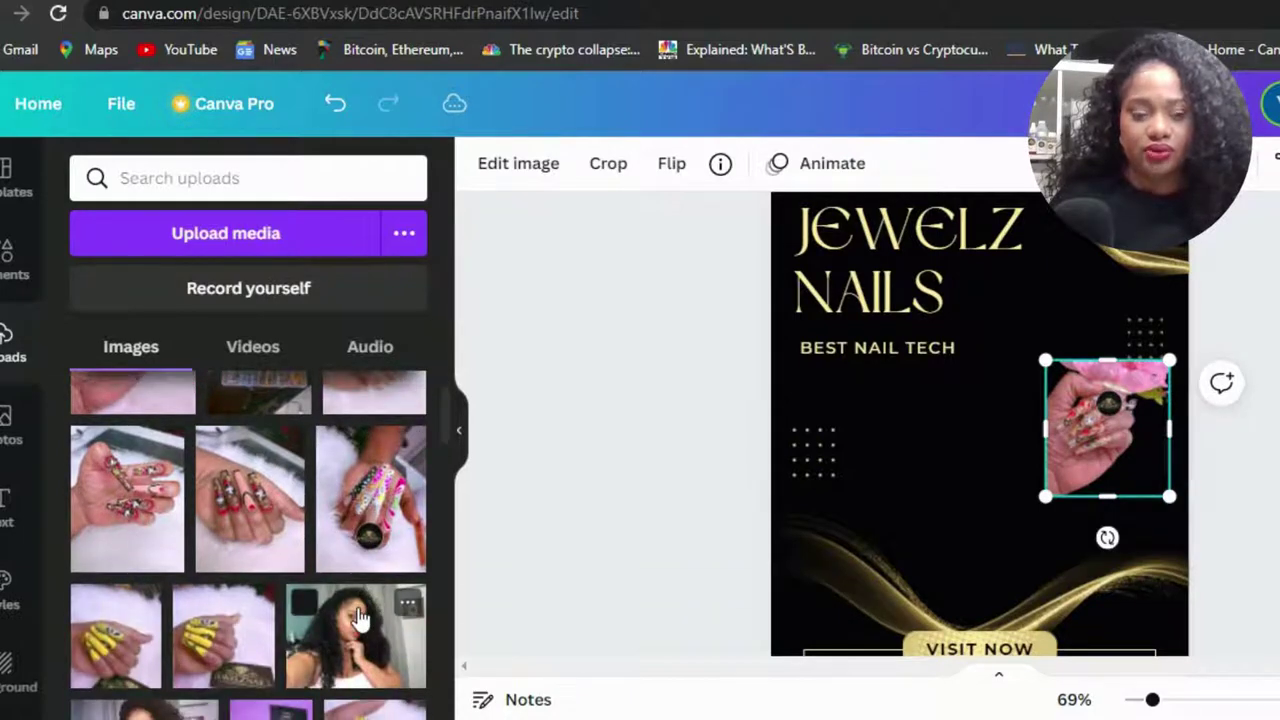
{"action": "scroll", "coordinate": [358, 620], "scroll_direction": "down", "scroll_amount": 2}
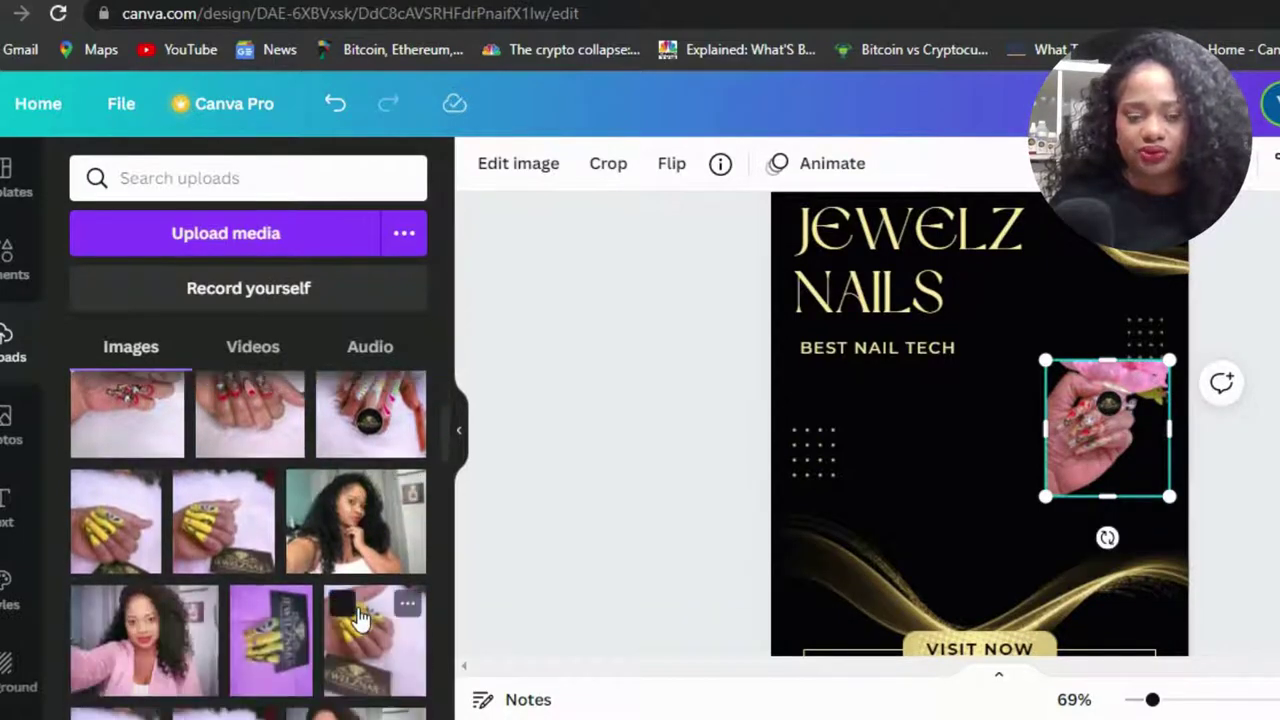
{"action": "left_click", "coordinate": [210, 548]}
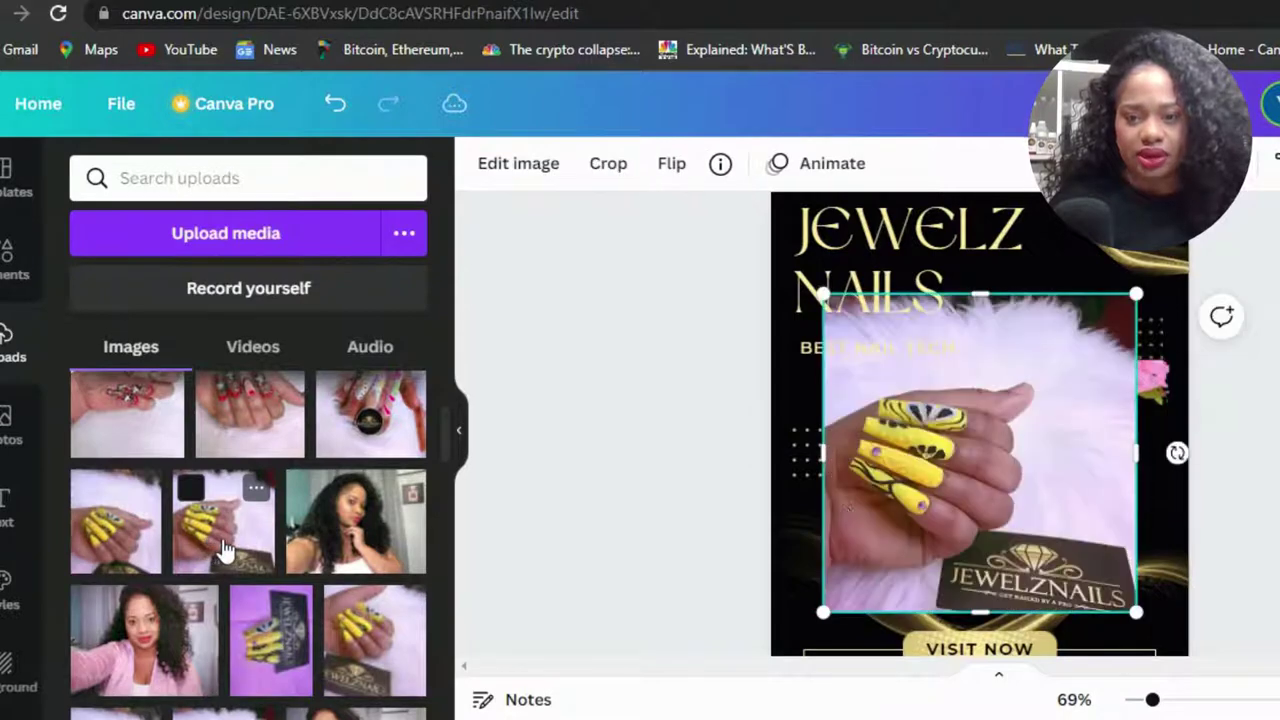
{"action": "left_click_drag", "start_coordinate": [1141, 617], "coordinate": [980, 454]}
{"action": "left_click_drag", "start_coordinate": [892, 403], "coordinate": [951, 465]}
{"action": "left_click_drag", "start_coordinate": [884, 516], "coordinate": [904, 489]}
{"action": "left_click_drag", "start_coordinate": [1020, 458], "coordinate": [1015, 454]}
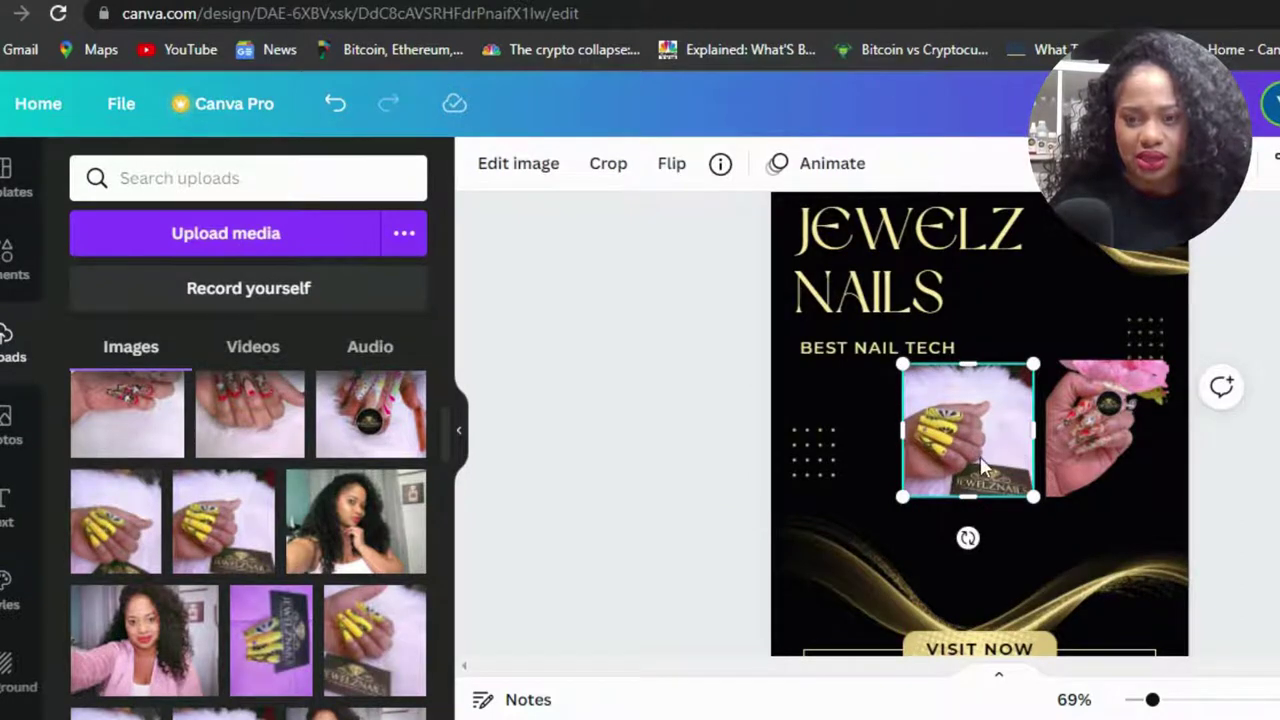
{"action": "left_click", "coordinate": [1100, 486]}
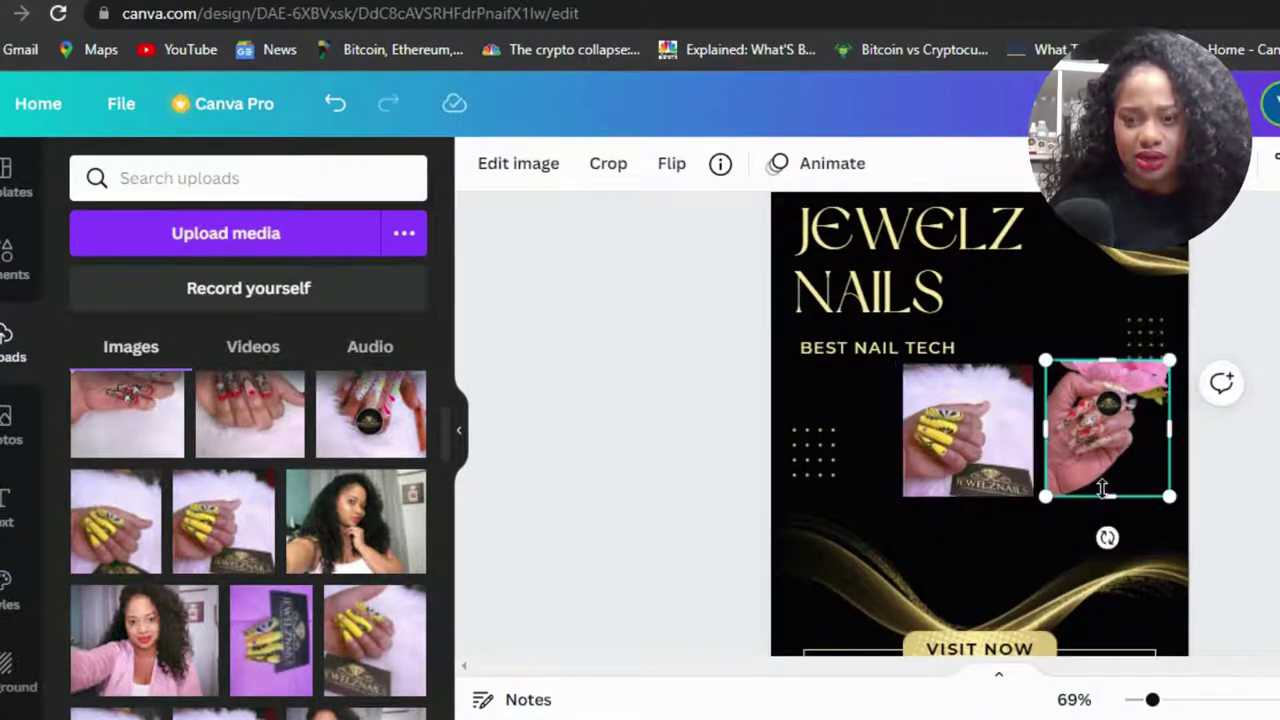
{"action": "left_click", "coordinate": [977, 473]}
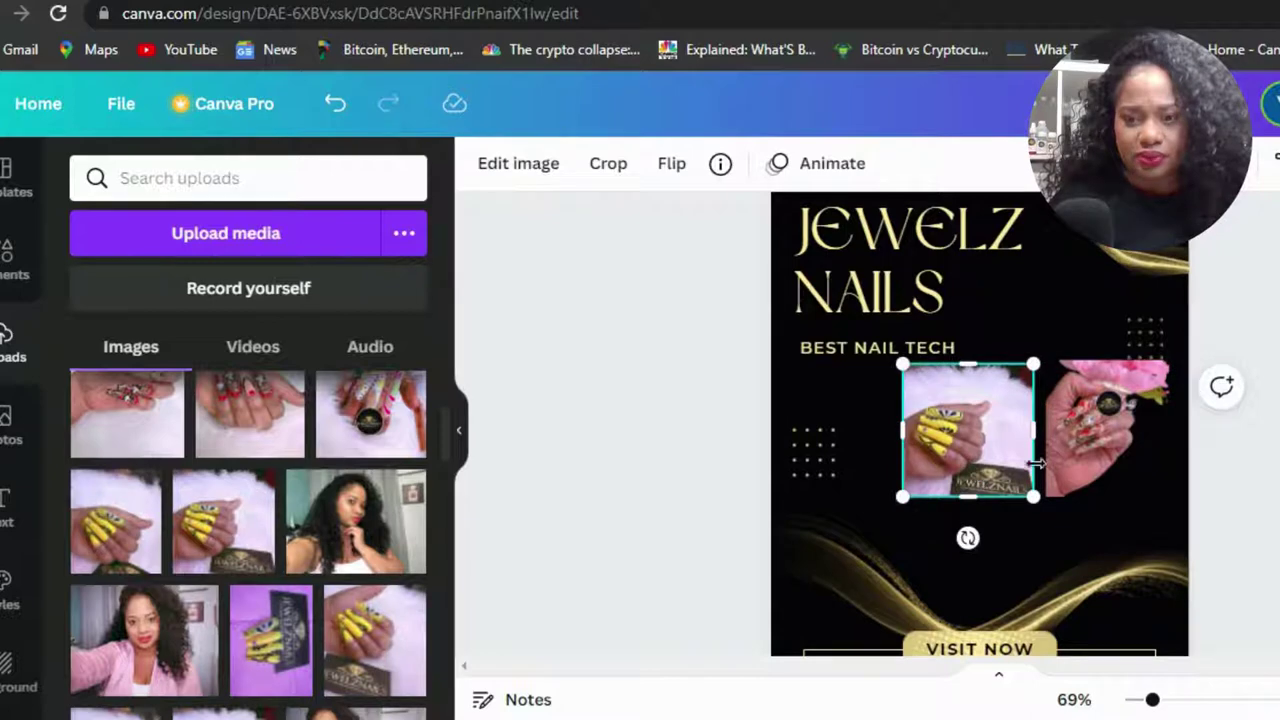
{"action": "left_click", "coordinate": [1042, 460]}
{"action": "left_click", "coordinate": [999, 468]}
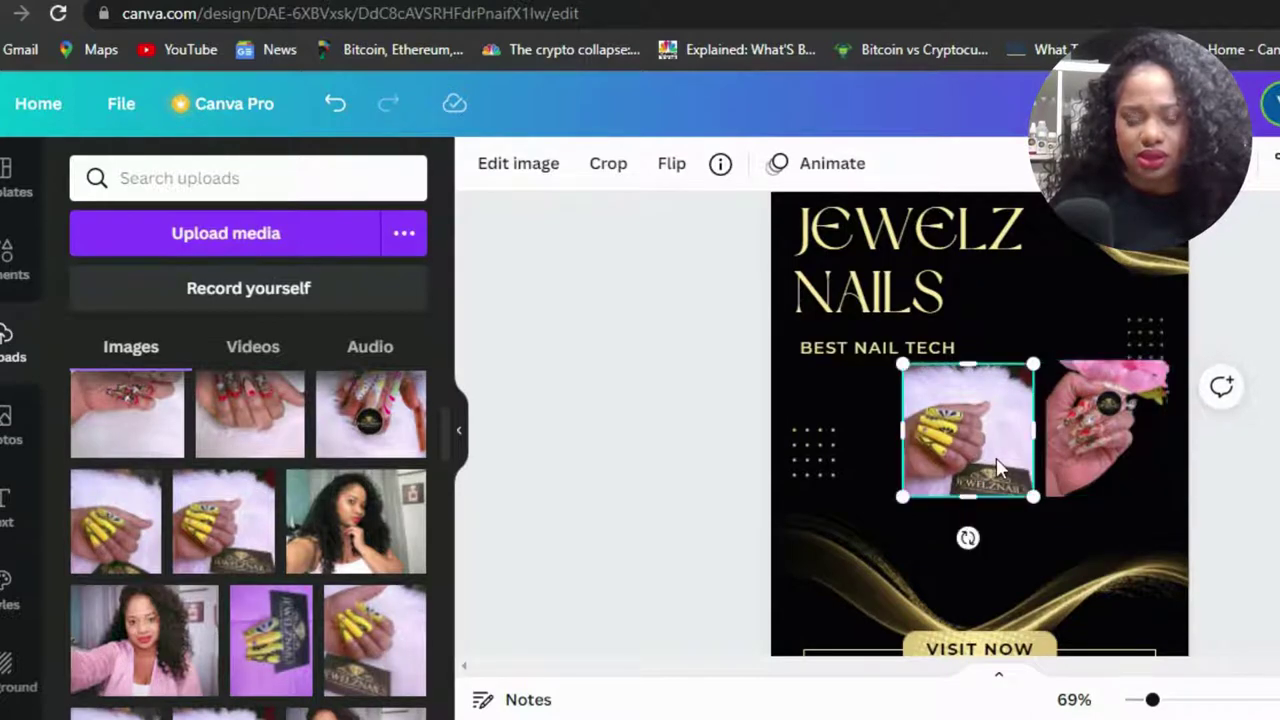
Add the green-nail photo as a thumbnail completing the three-photo row, adjusting the middle one
{"action": "scroll", "coordinate": [250, 568], "scroll_direction": "down", "scroll_amount": 3}
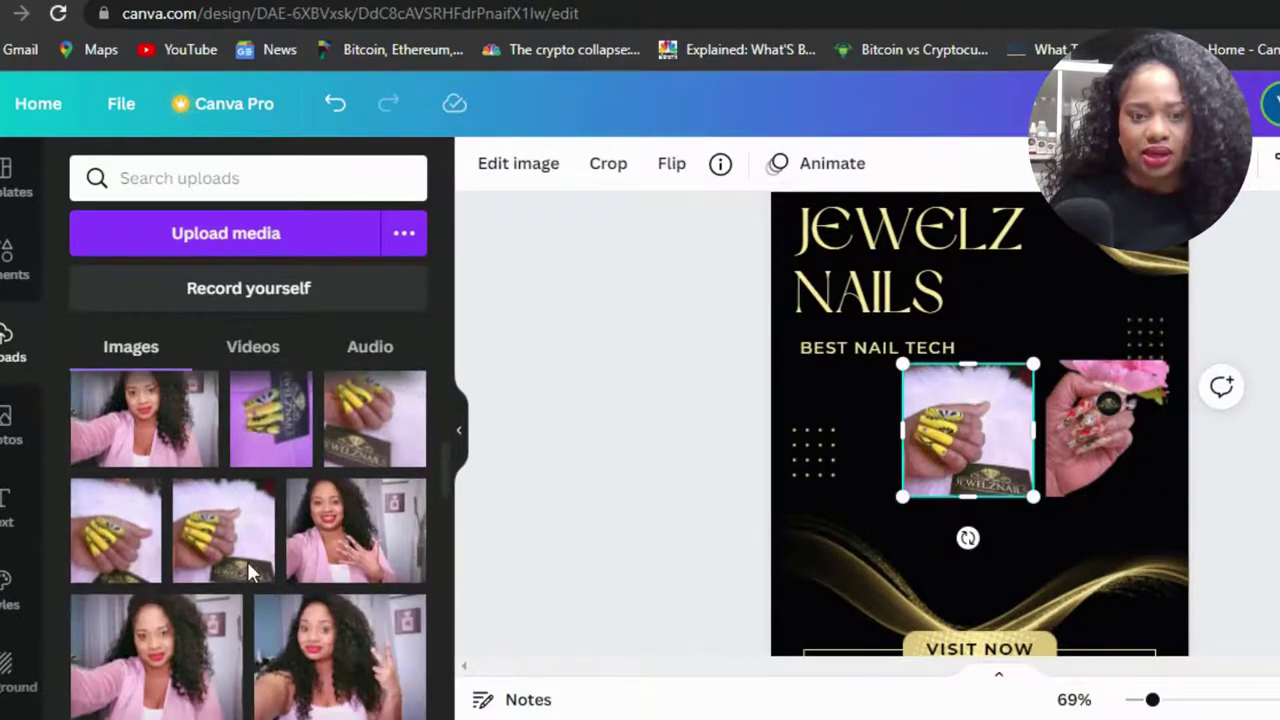
{"action": "scroll", "coordinate": [248, 572], "scroll_direction": "down", "scroll_amount": 6}
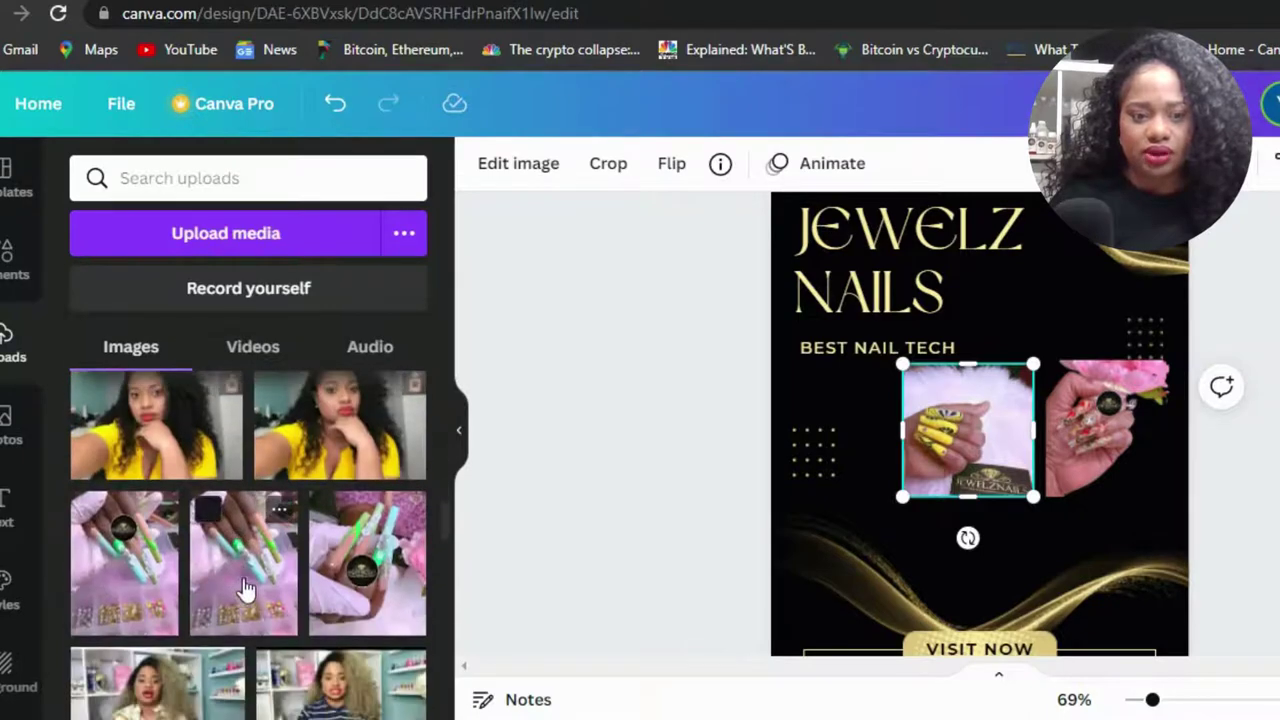
{"action": "left_click", "coordinate": [362, 560]}
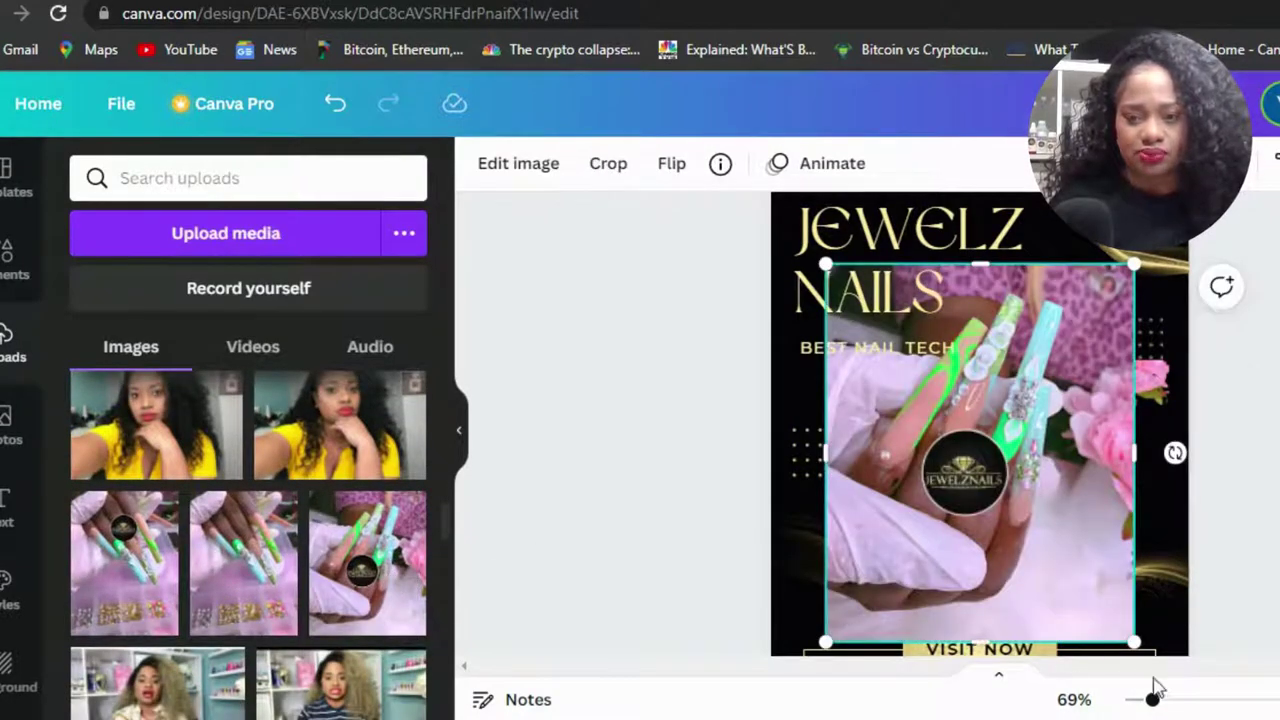
{"action": "left_click_drag", "start_coordinate": [1133, 642], "coordinate": [893, 452]}
{"action": "left_click_drag", "start_coordinate": [880, 395], "coordinate": [829, 493]}
{"action": "mouse_move", "coordinate": [903, 513]}
{"action": "left_mouse_down"}
{"action": "mouse_move", "coordinate": [858, 488]}
{"action": "mouse_move", "coordinate": [886, 499]}
{"action": "left_mouse_up"}
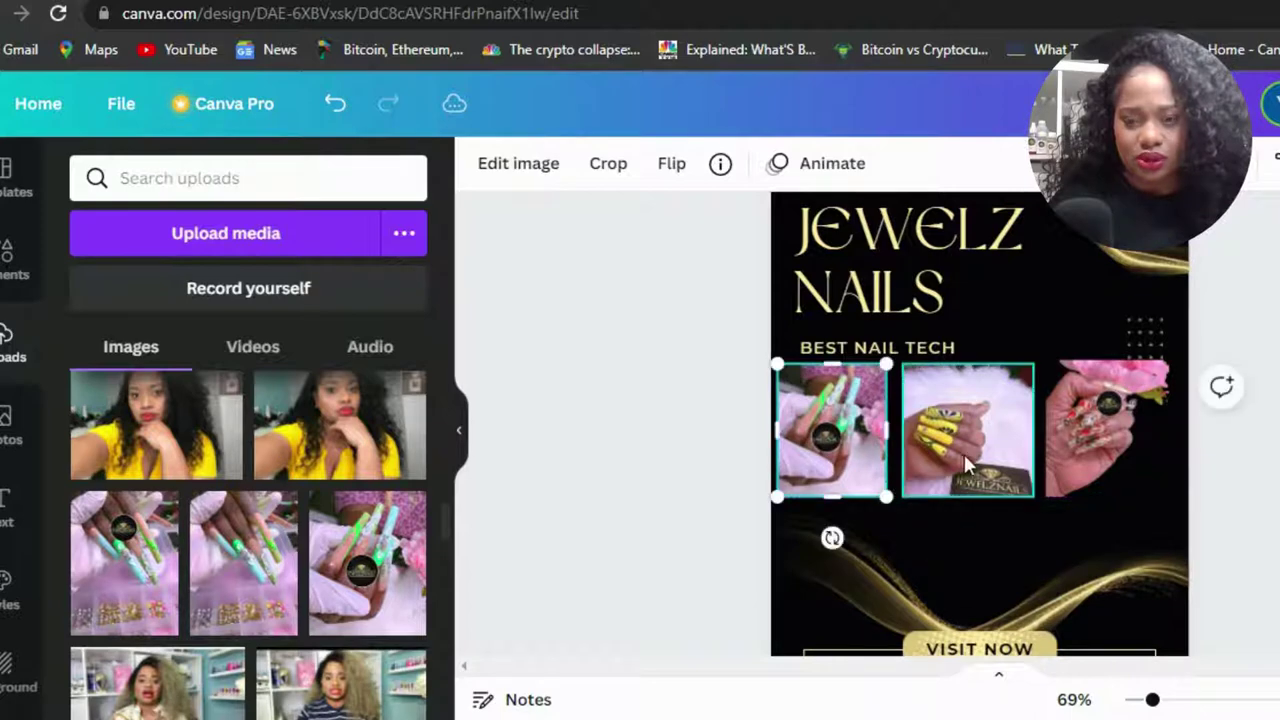
{"action": "left_click", "coordinate": [965, 458]}
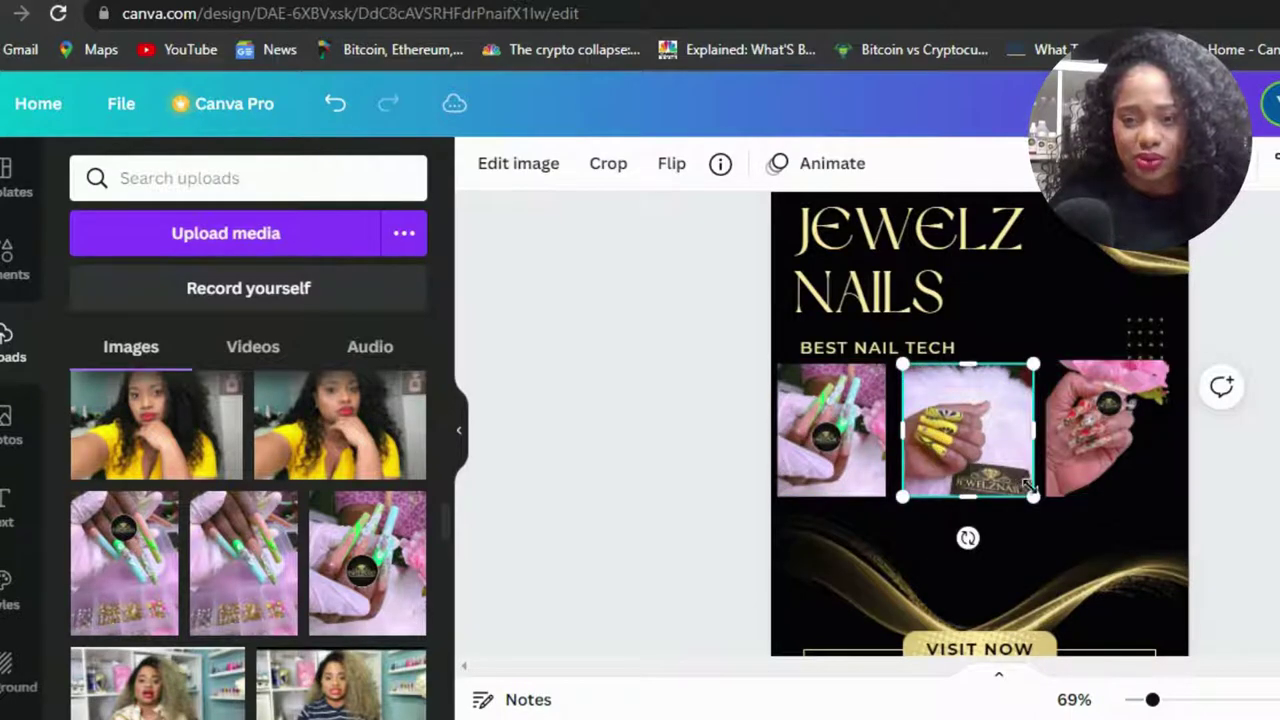
{"action": "left_click_drag", "start_coordinate": [1030, 498], "coordinate": [1026, 490]}
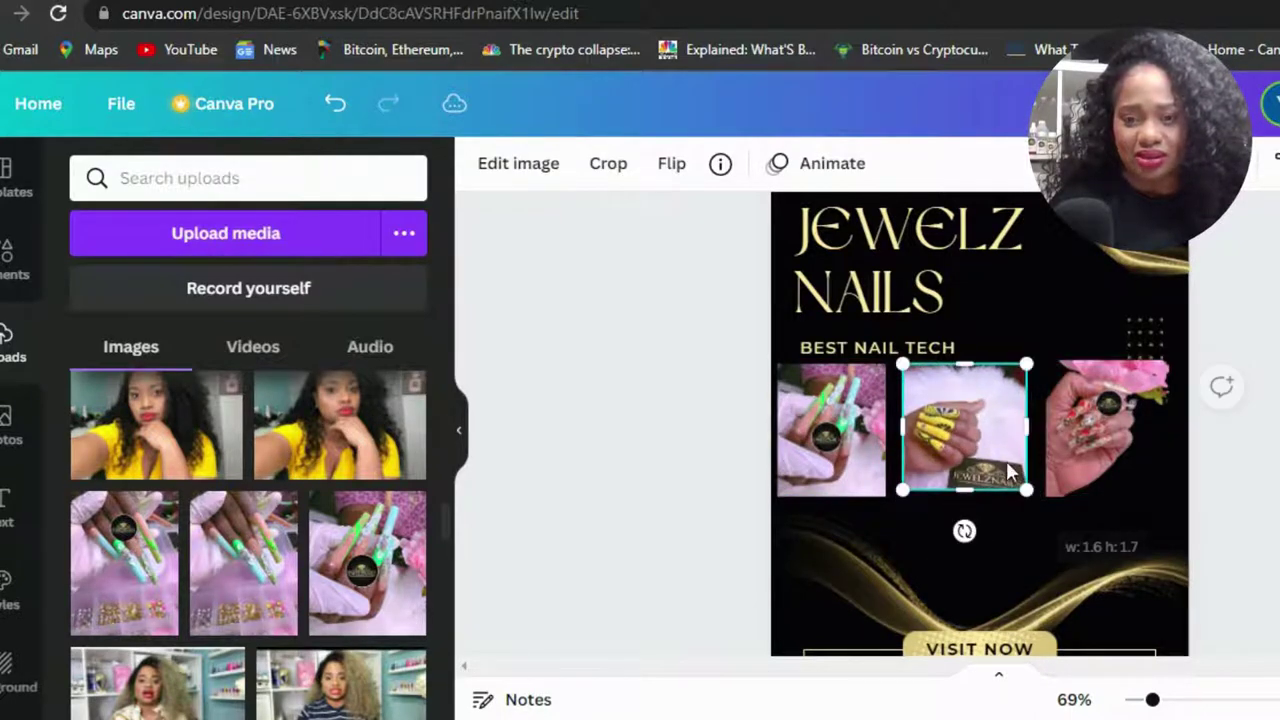
{"action": "left_click", "coordinate": [1125, 445]}
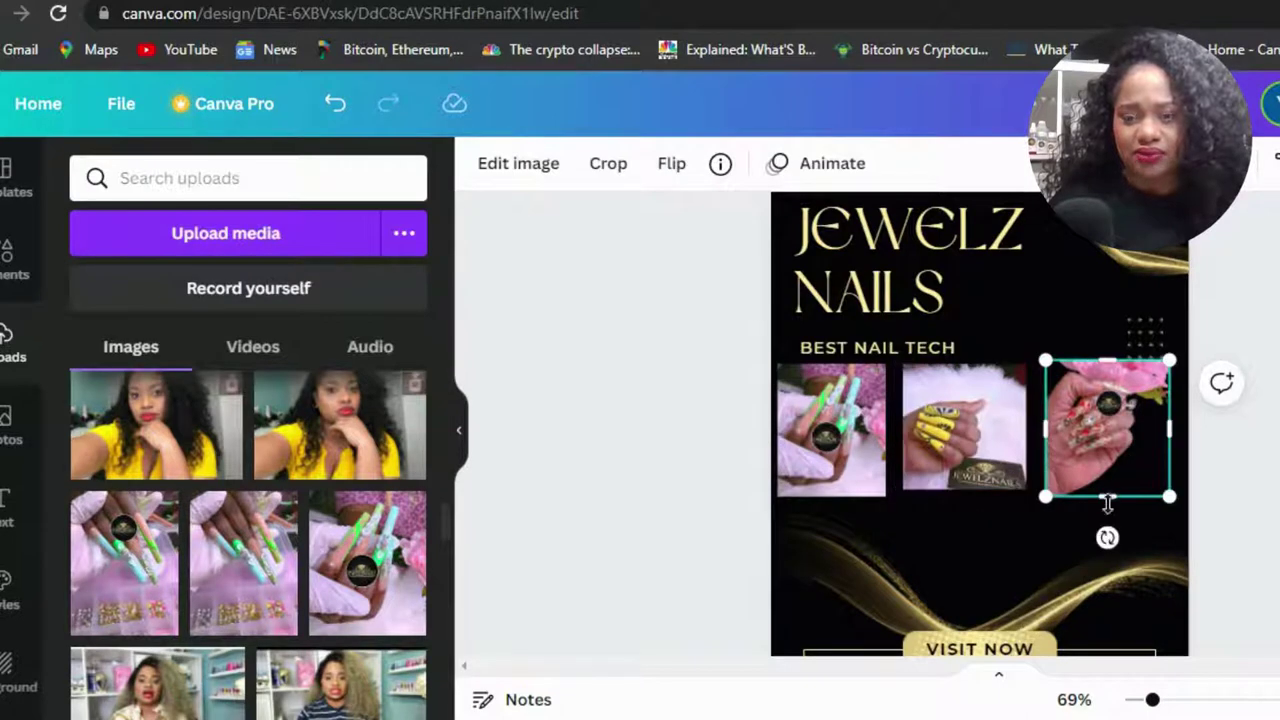
{"action": "left_click", "coordinate": [1030, 550]}
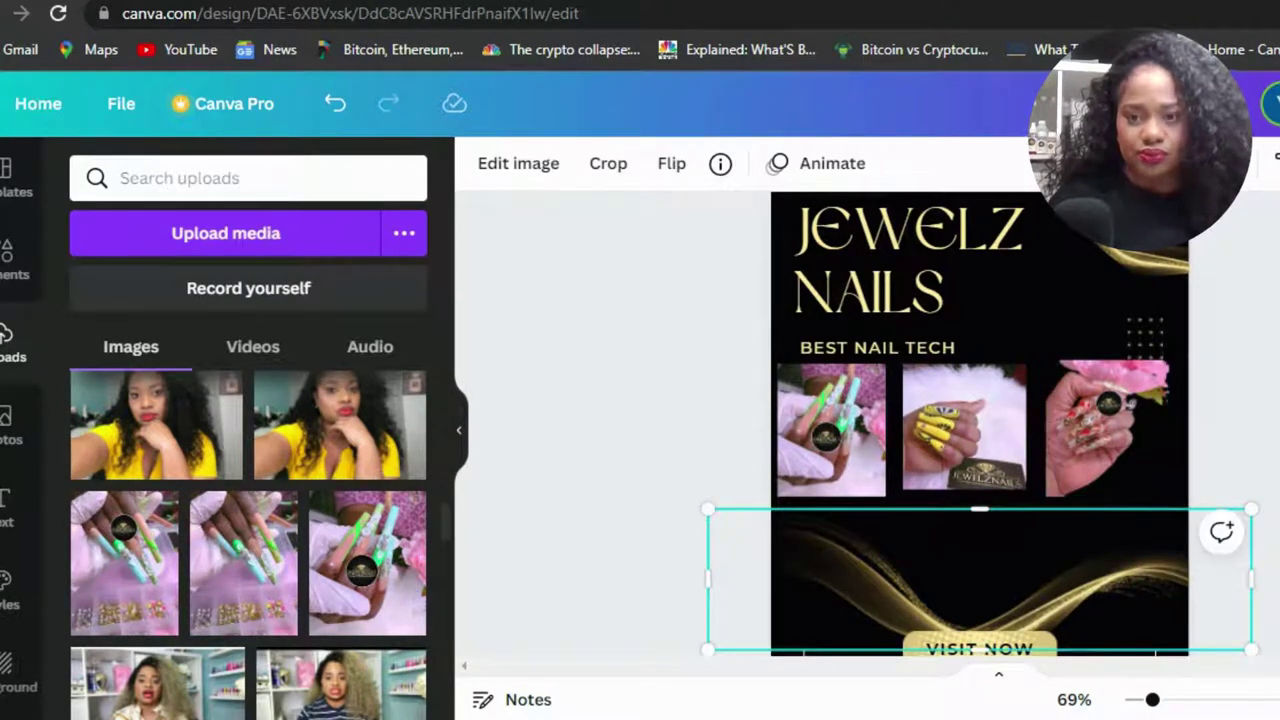
{"action": "key", "text": "Escape"}
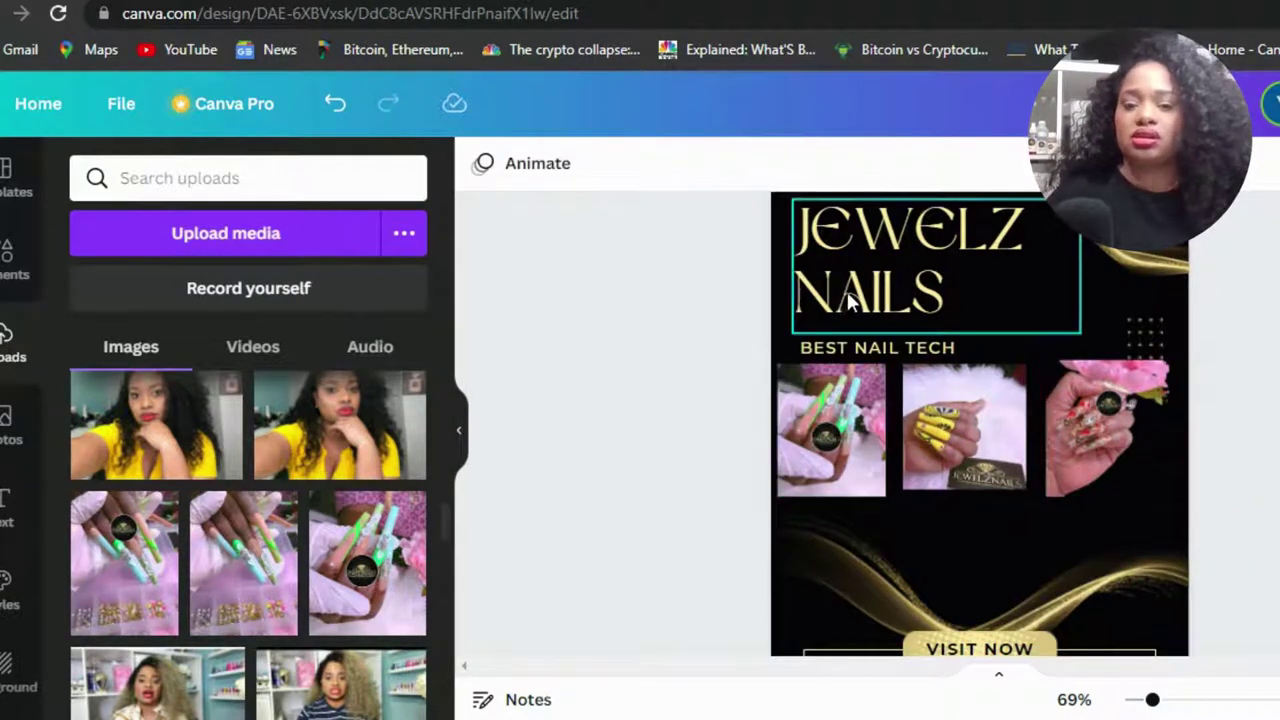
{"action": "scroll", "coordinate": [1155, 564], "scroll_direction": "down", "scroll_amount": 2}
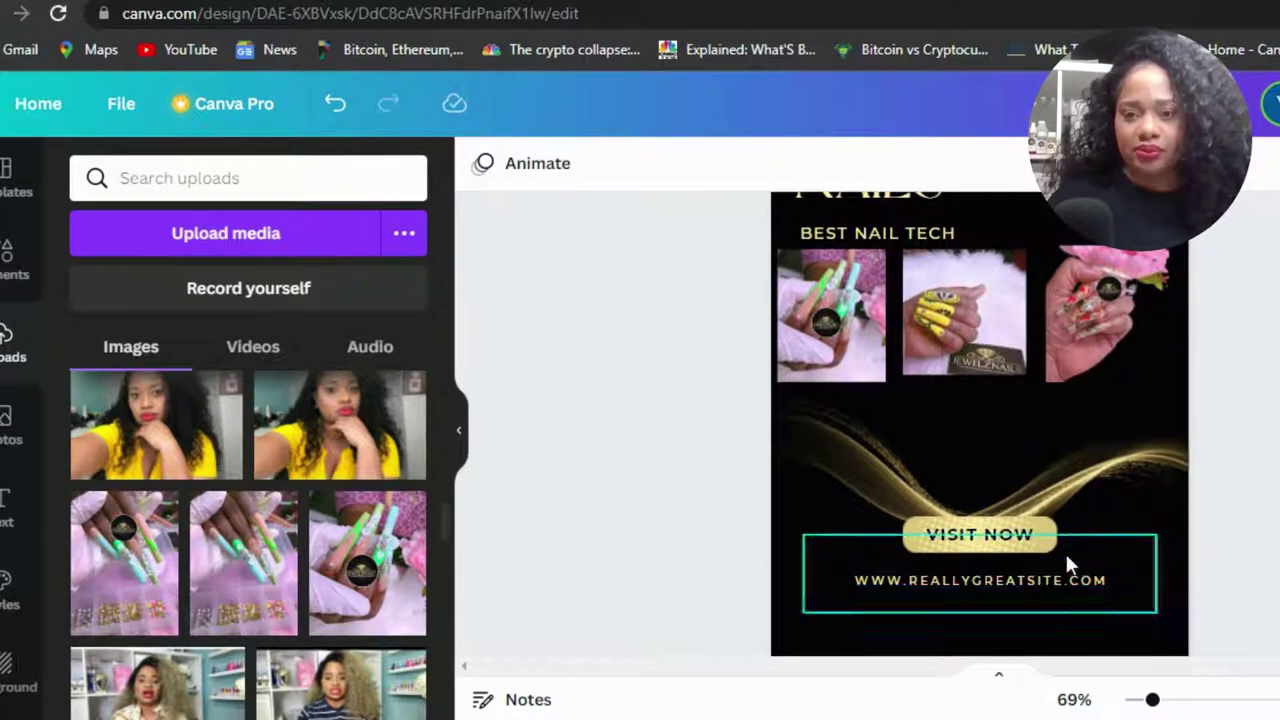
{"action": "scroll", "coordinate": [1065, 530], "scroll_direction": "up", "scroll_amount": 2}
{"action": "scroll", "coordinate": [1020, 590], "scroll_direction": "down", "scroll_amount": 4}
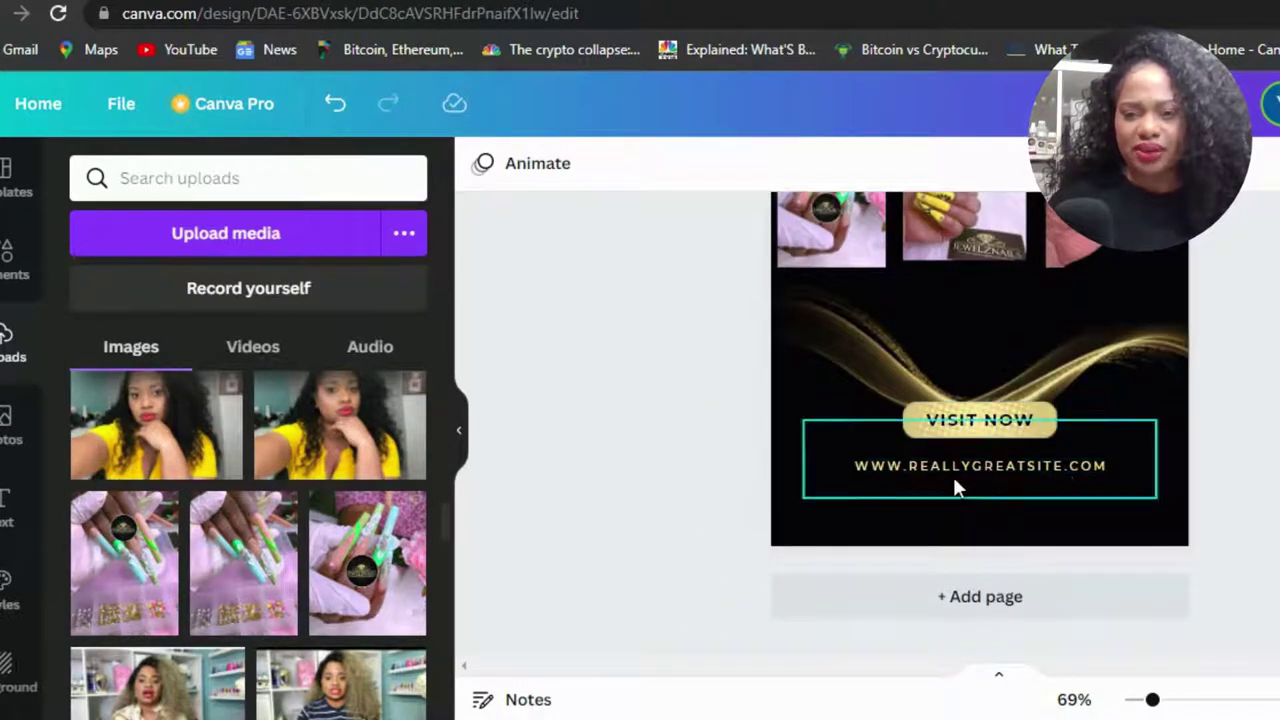
{"action": "left_click", "coordinate": [1118, 460]}
{"action": "double_click", "coordinate": [1108, 461]}
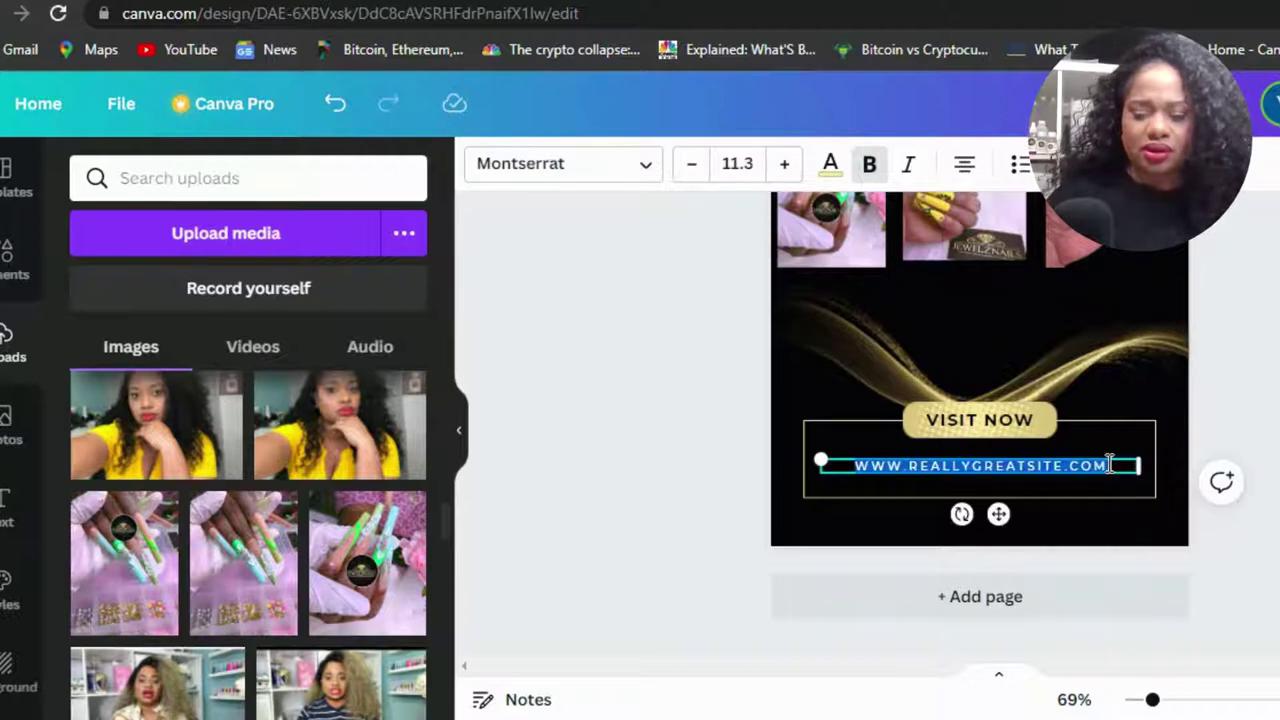
{"action": "key", "text": "BackSpace"}
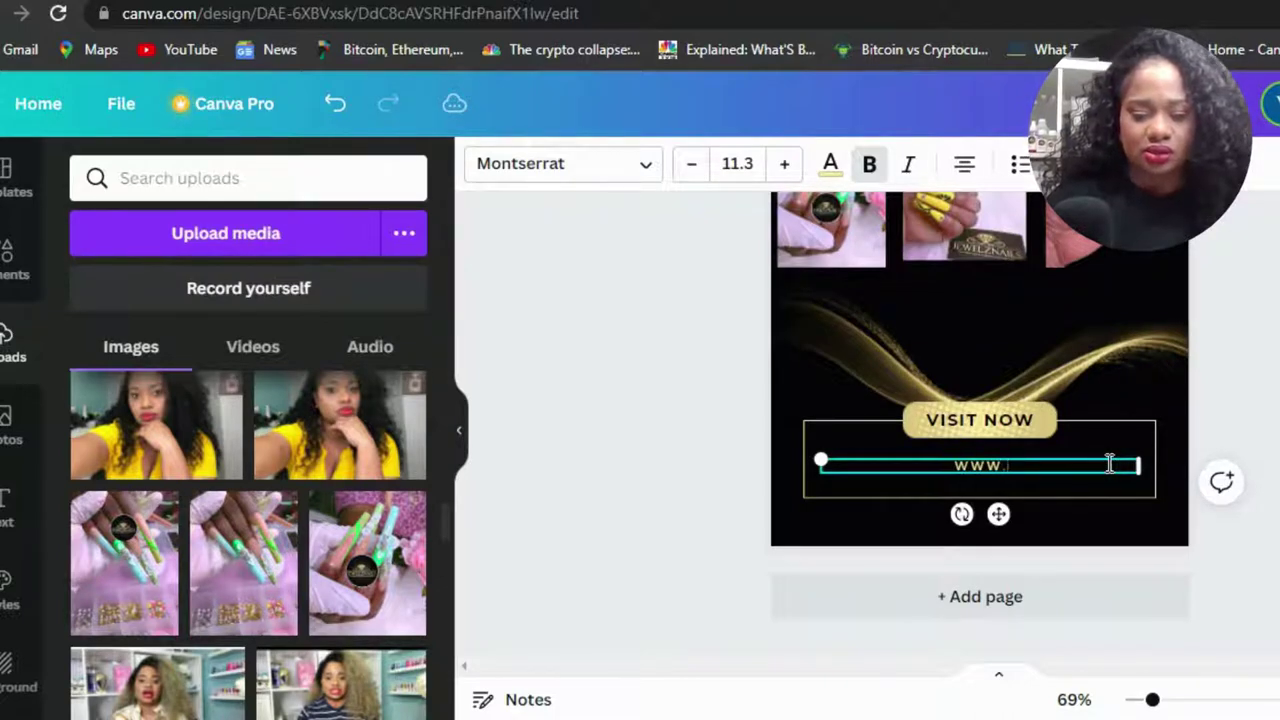
{"action": "type", "text": "WWW.JEWELZ"}
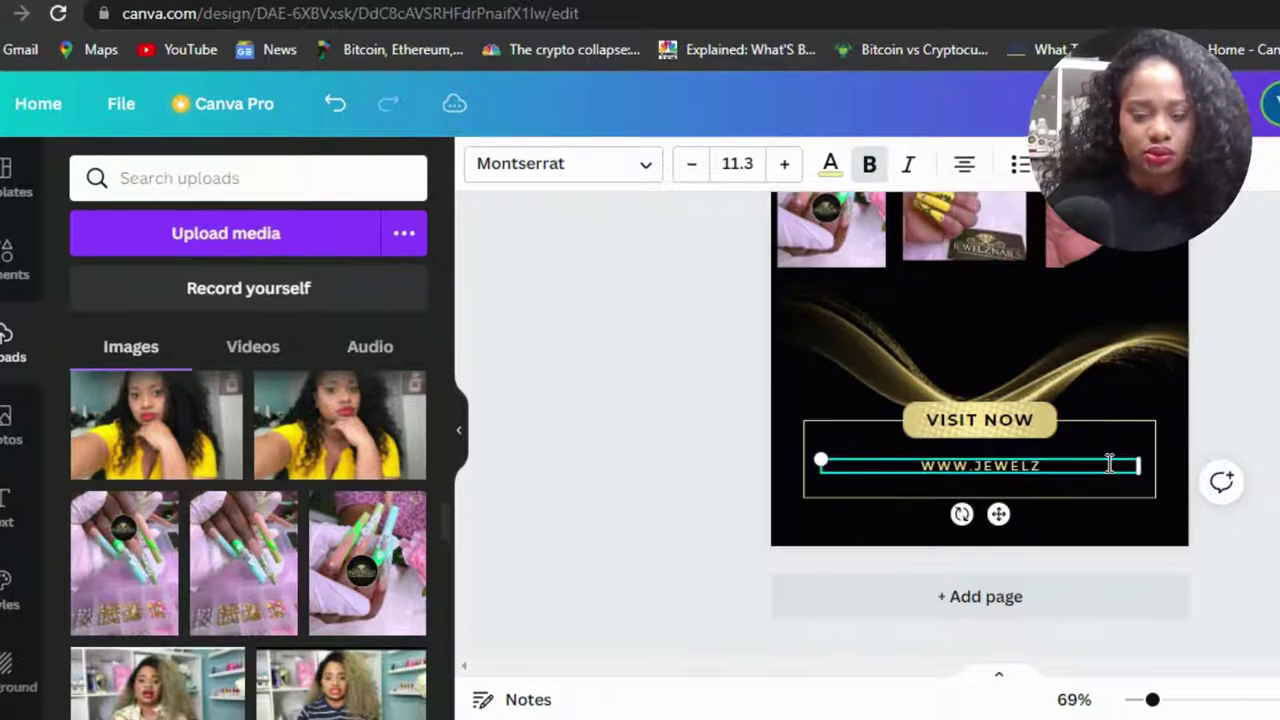
{"action": "type", "text": "PROCOL"}
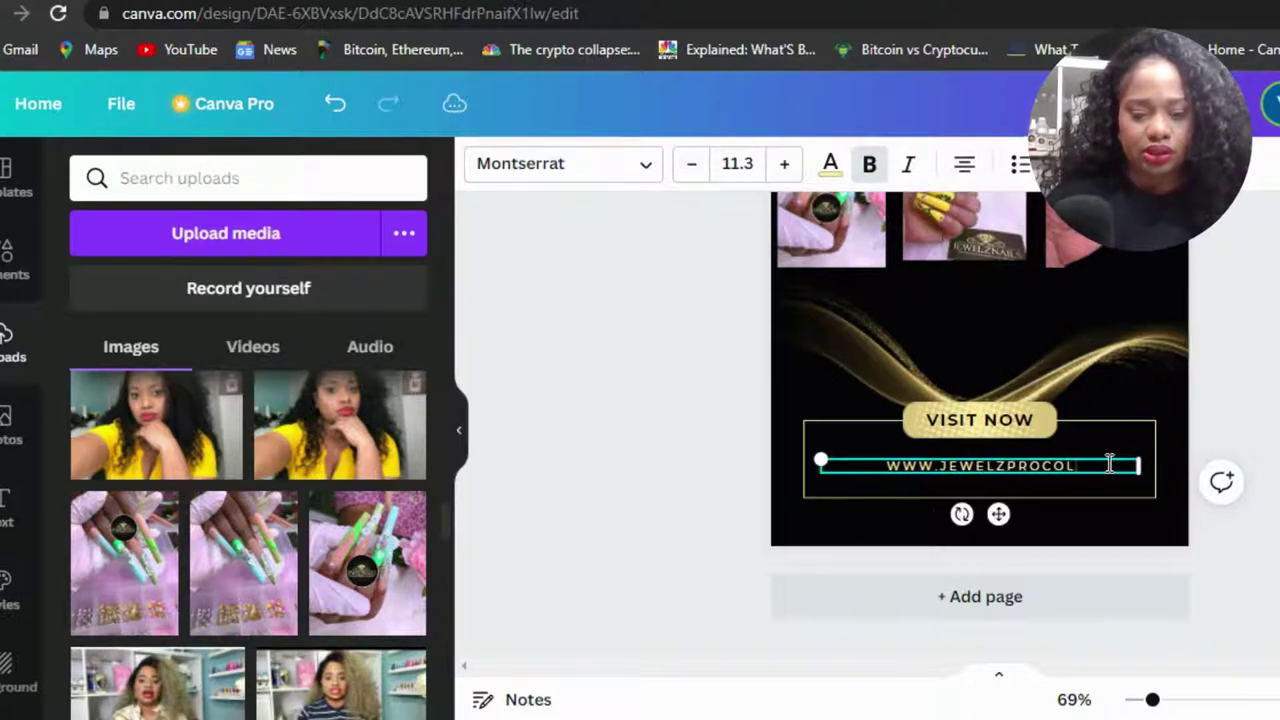
{"action": "type", "text": "LECTIO"}
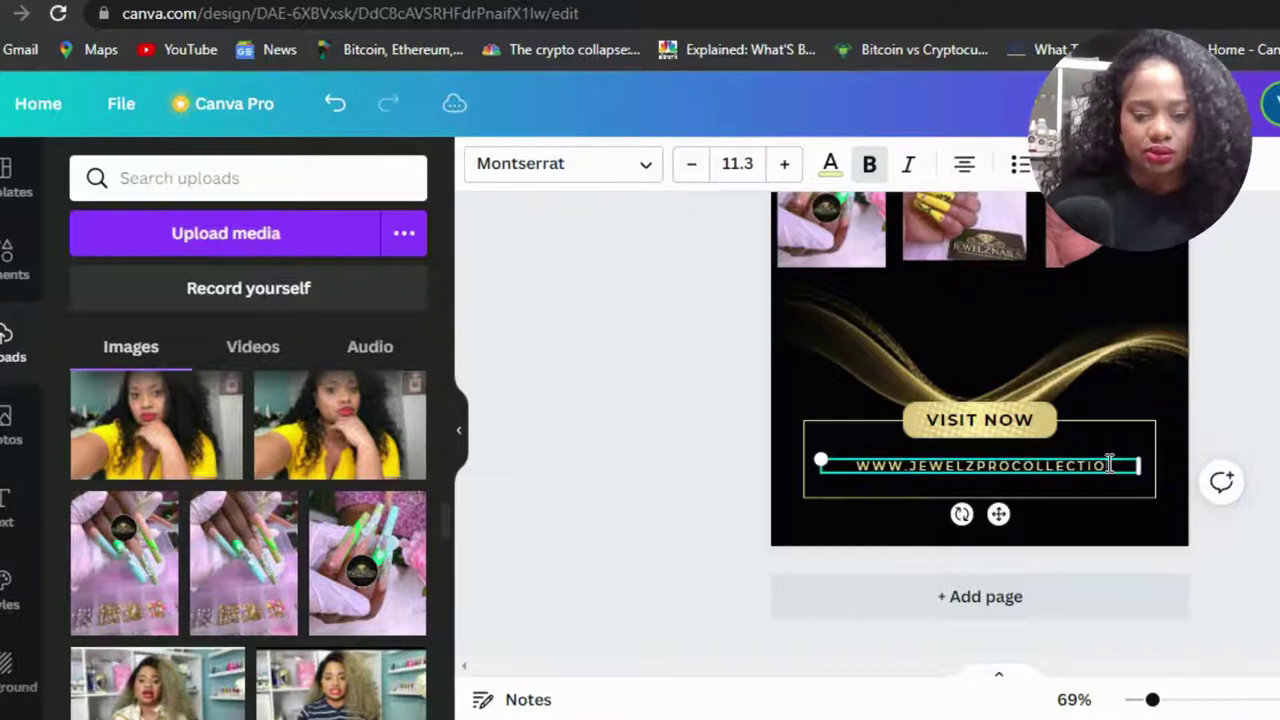
{"action": "type", "text": "NS.COM"}
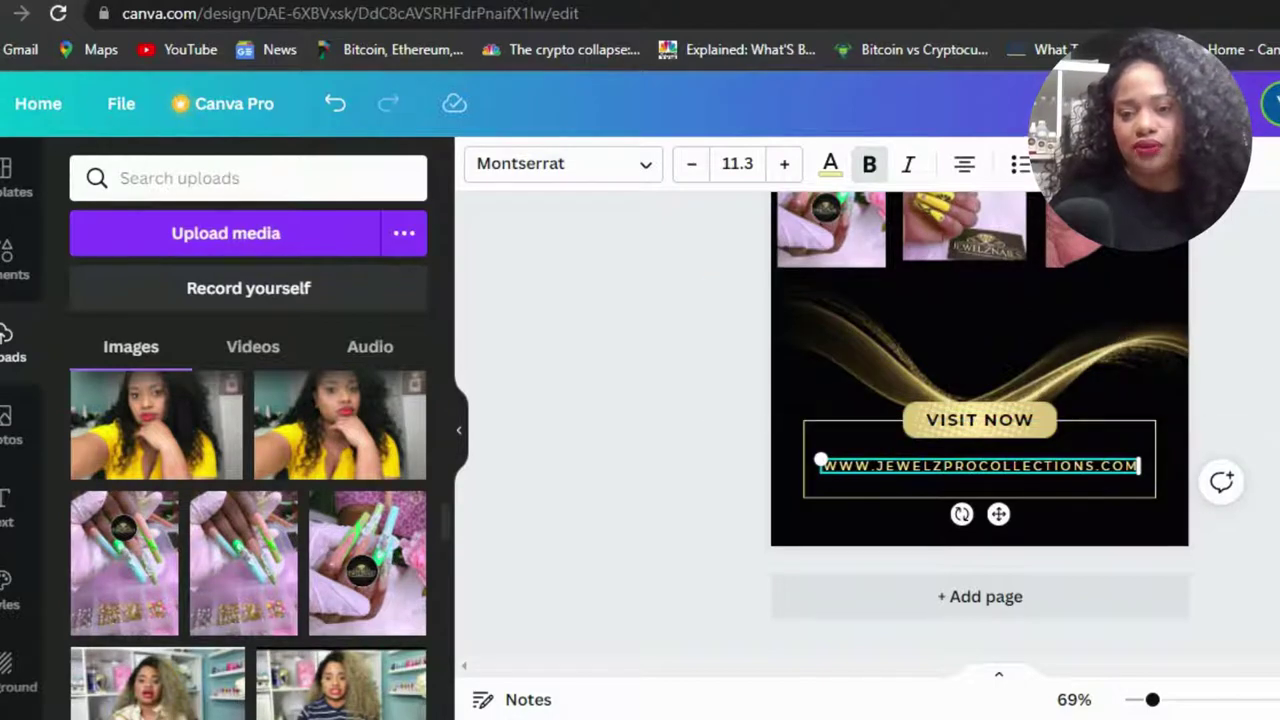
{"action": "scroll", "coordinate": [1183, 385], "scroll_direction": "up", "scroll_amount": 3}
{"action": "scroll", "coordinate": [1122, 470], "scroll_direction": "down", "scroll_amount": 2}
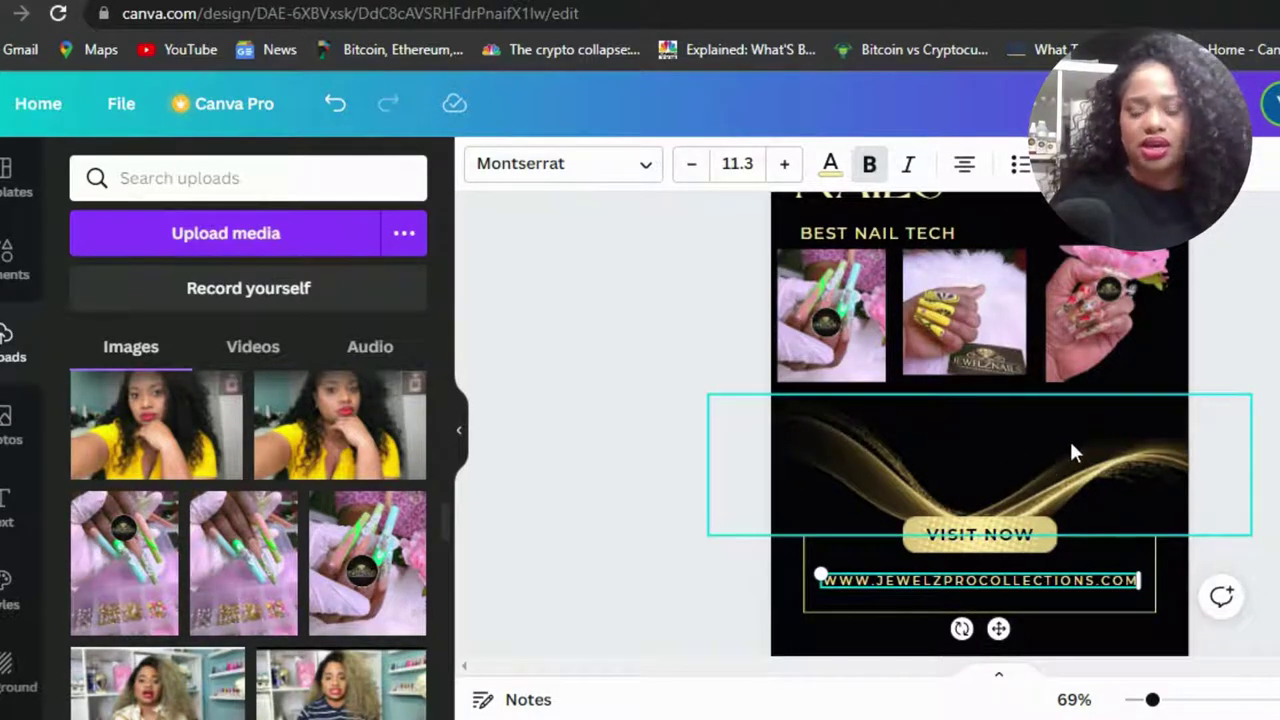
{"action": "scroll", "coordinate": [1069, 438], "scroll_direction": "up", "scroll_amount": 3}
{"action": "scroll", "coordinate": [1063, 459], "scroll_direction": "down", "scroll_amount": 3}
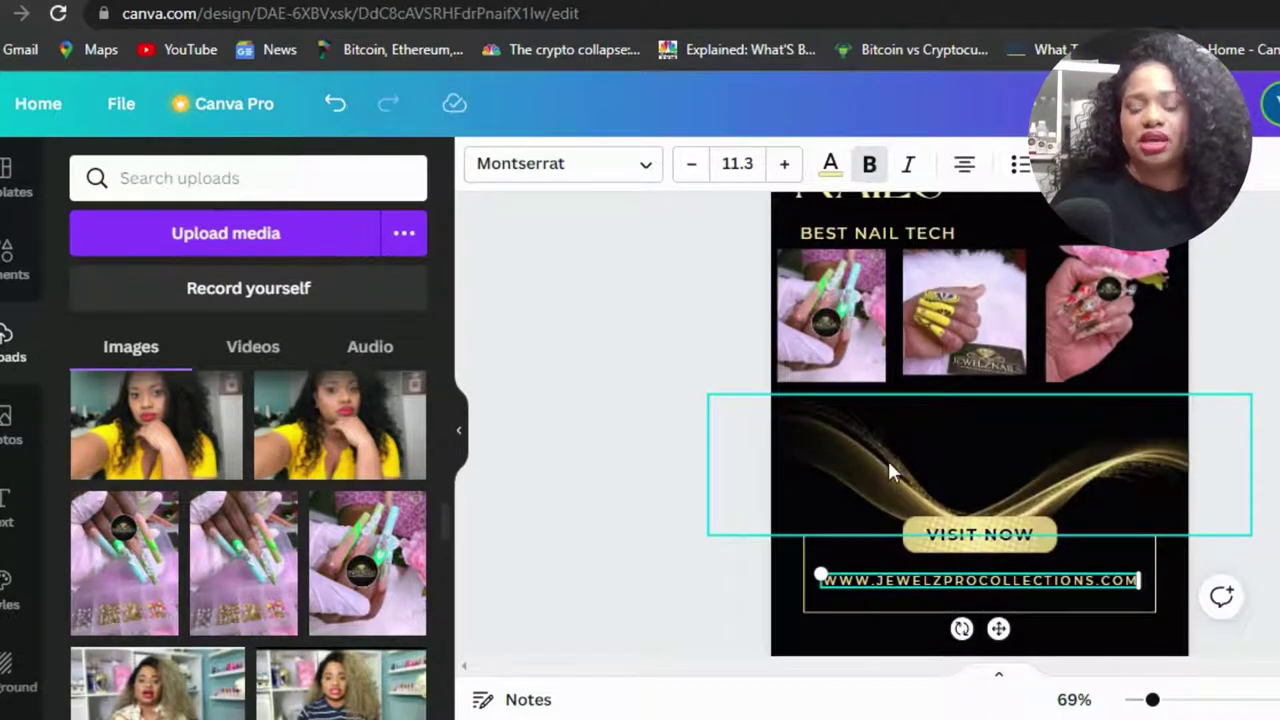
Add a new heading text box to the flyer and clear its placeholder text
{"action": "left_click", "coordinate": [826, 427]}
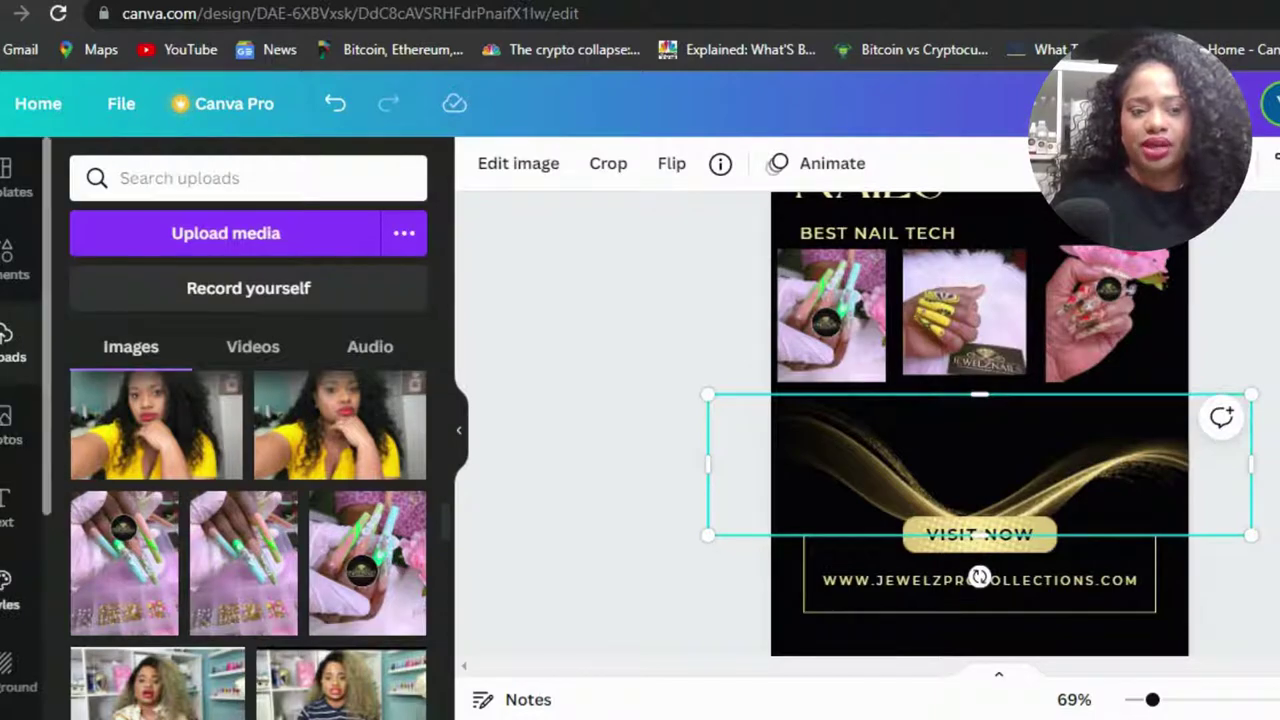
{"action": "left_click", "coordinate": [8, 515]}
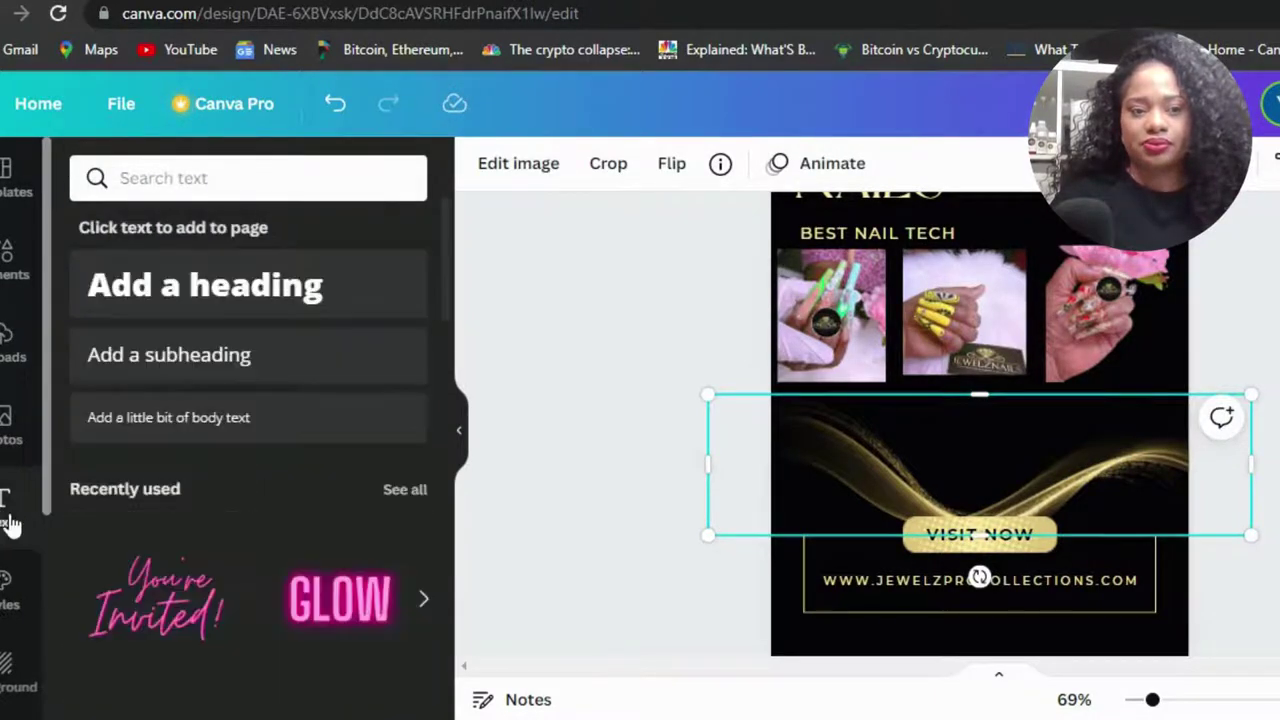
{"action": "scroll", "coordinate": [229, 514], "scroll_direction": "down", "scroll_amount": 10}
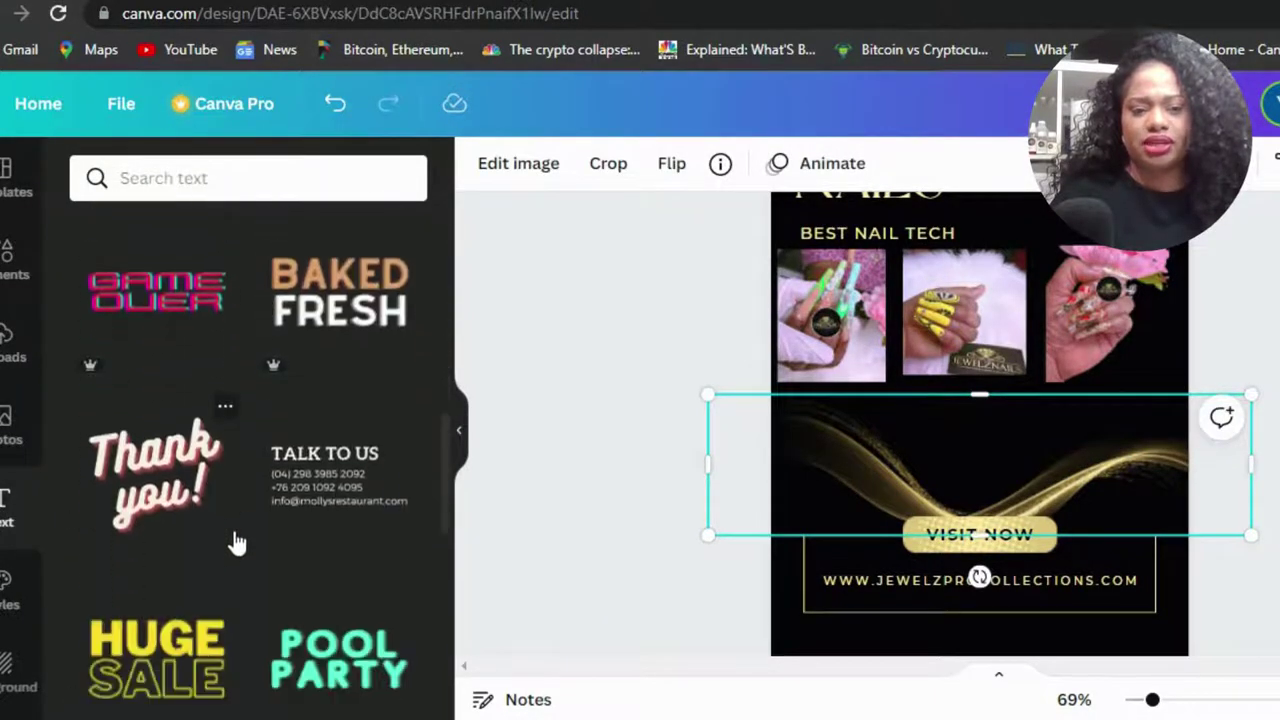
{"action": "scroll", "coordinate": [237, 542], "scroll_direction": "down", "scroll_amount": 10}
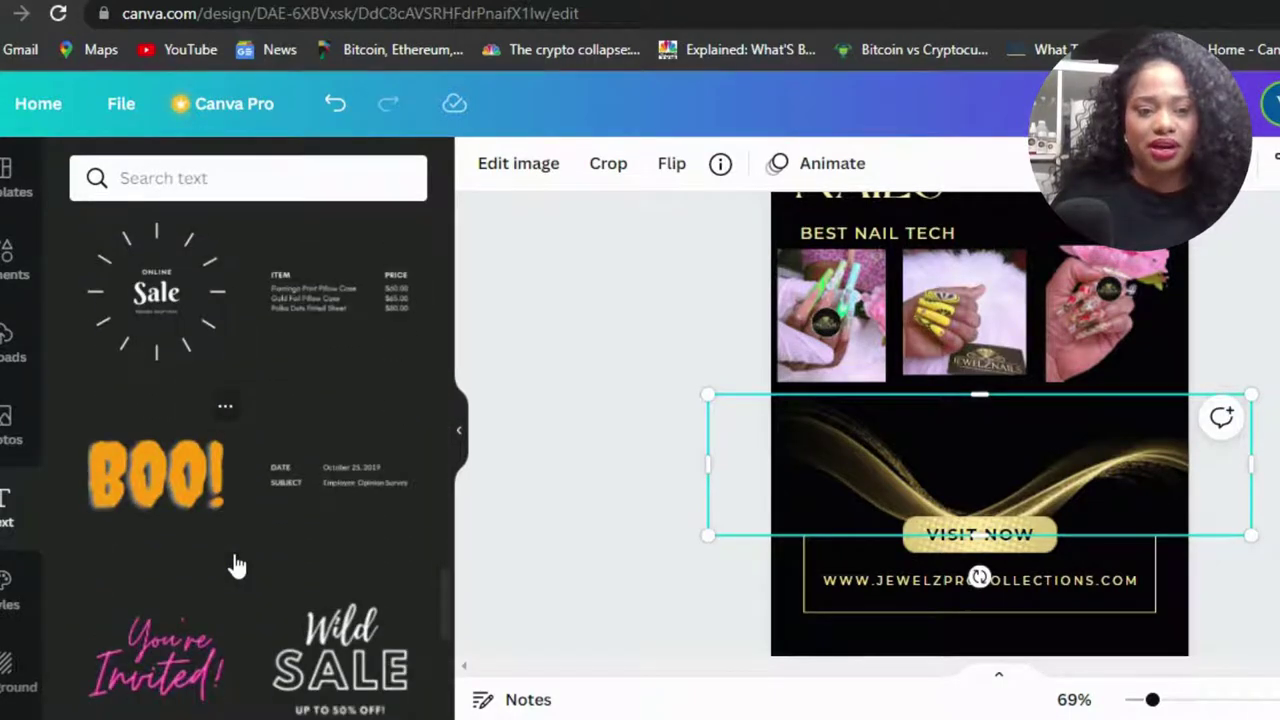
{"action": "scroll", "coordinate": [237, 567], "scroll_direction": "down", "scroll_amount": 3}
{"action": "scroll", "coordinate": [237, 567], "scroll_direction": "down", "scroll_amount": 3}
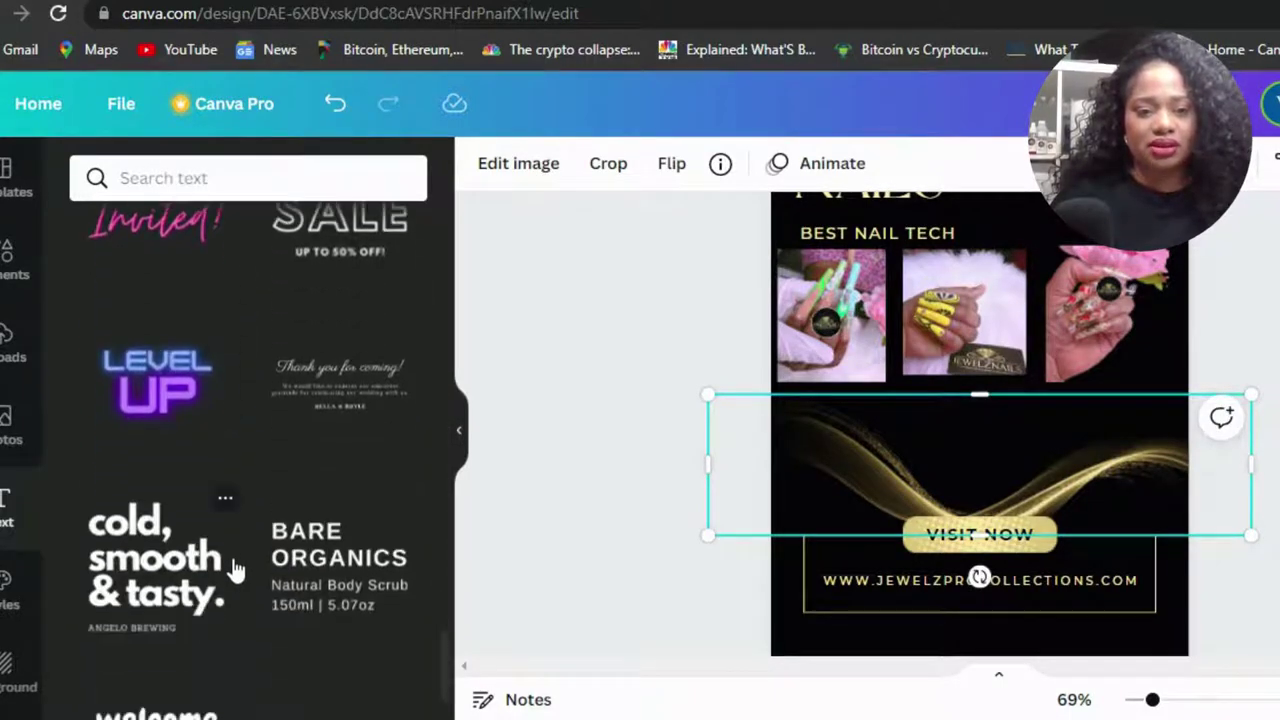
{"action": "scroll", "coordinate": [235, 569], "scroll_direction": "up", "scroll_amount": 3}
{"action": "scroll", "coordinate": [232, 571], "scroll_direction": "up", "scroll_amount": 15}
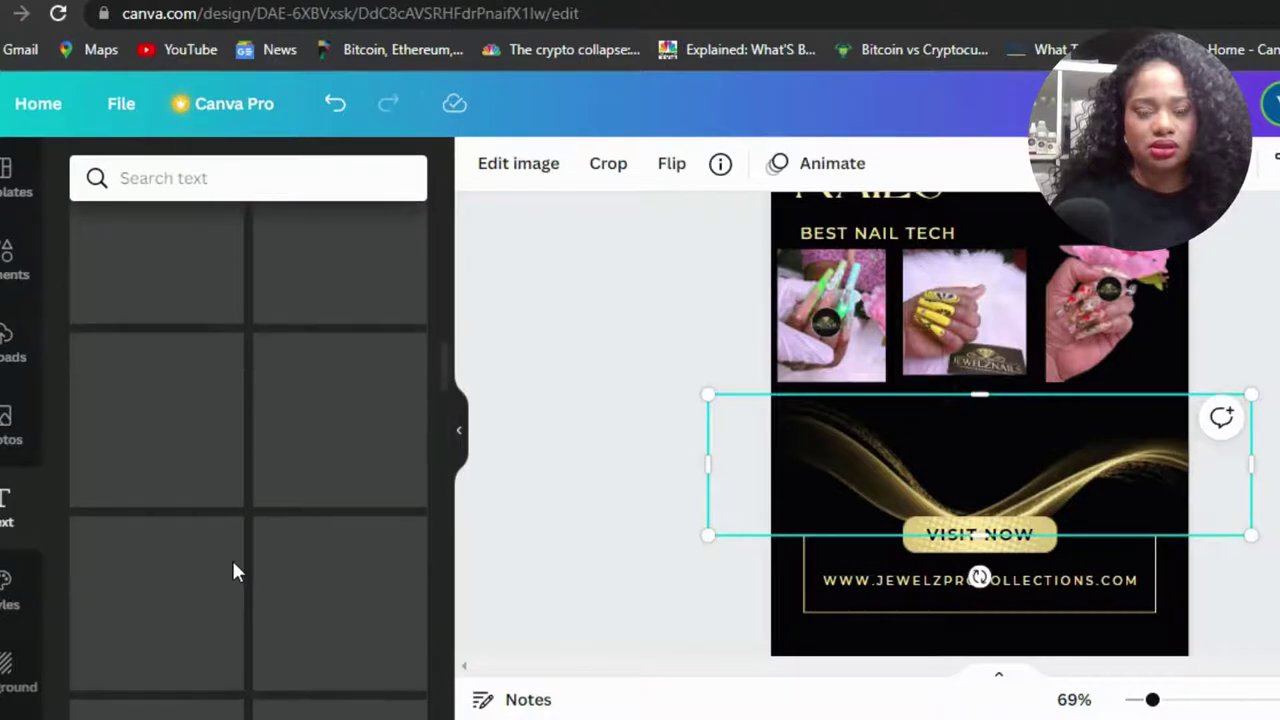
{"action": "scroll", "coordinate": [232, 570], "scroll_direction": "up", "scroll_amount": 3}
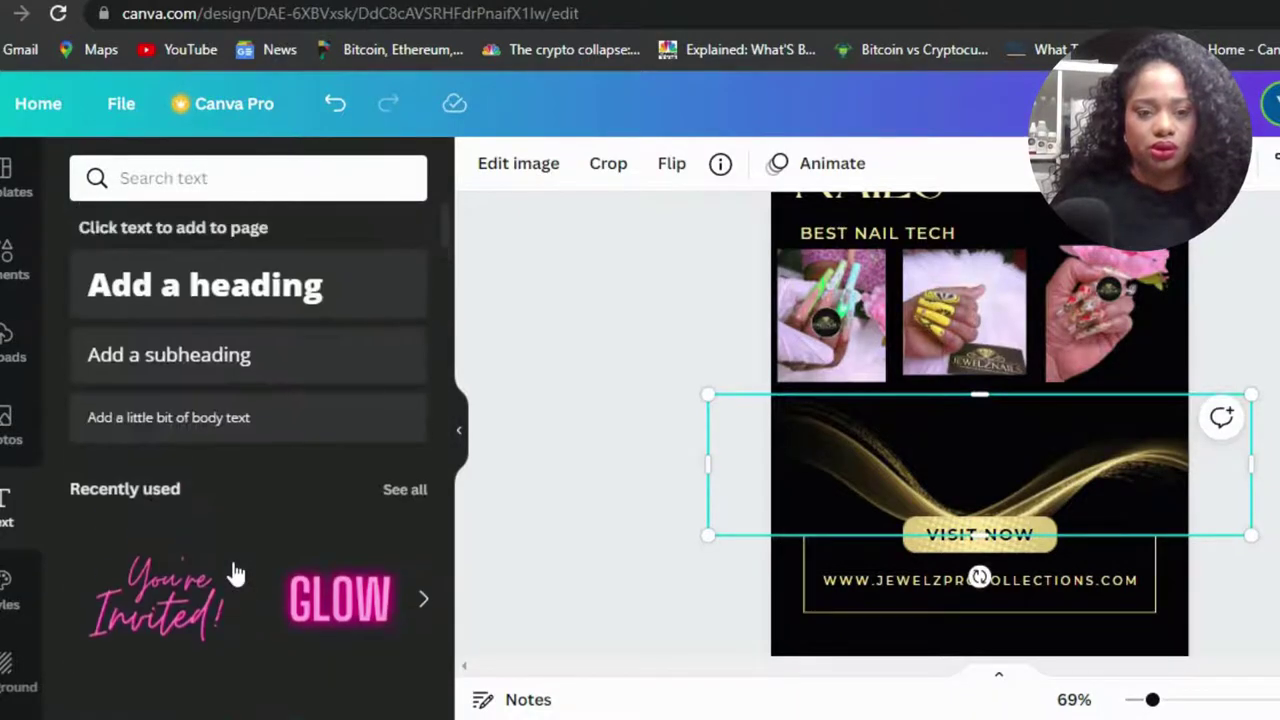
{"action": "left_click", "coordinate": [205, 285]}
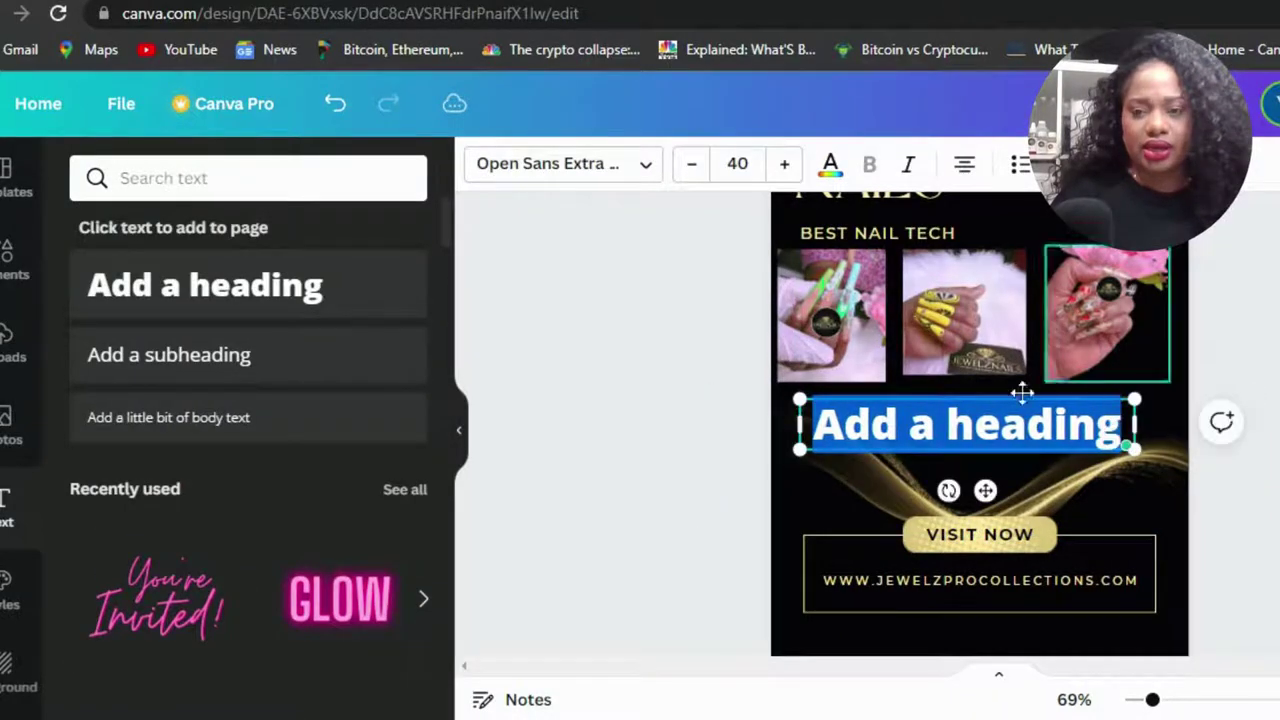
{"action": "left_click", "coordinate": [1113, 424]}
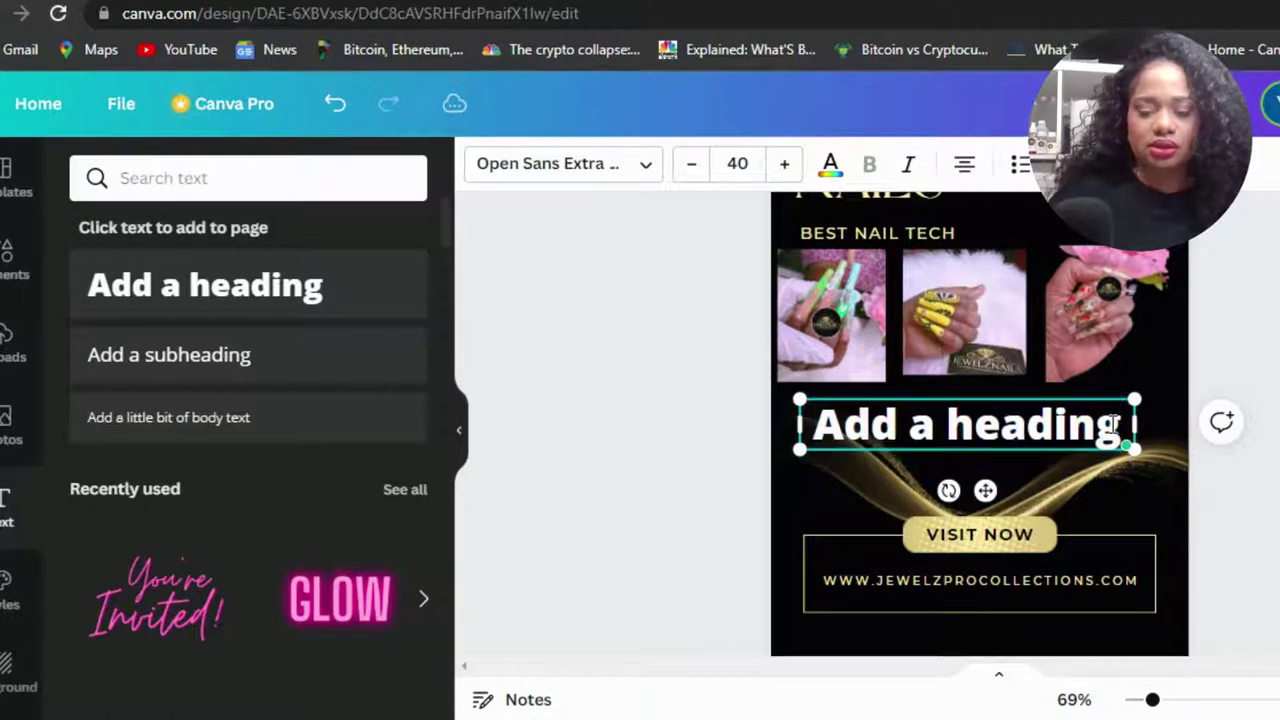
{"action": "key", "text": "BackSpace"}
{"action": "key", "text": "BackSpace"}
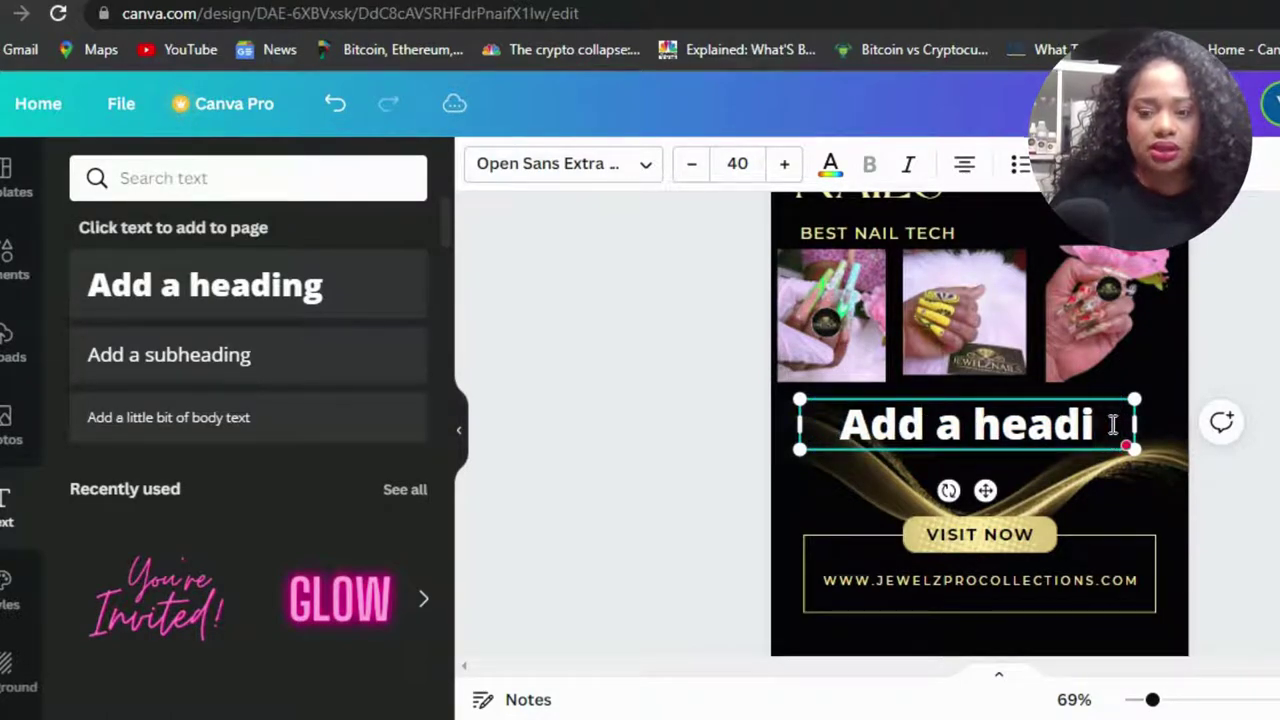
{"action": "key", "text": "BackSpace"}
{"action": "key", "text": "BackSpace"}
{"action": "key", "text": "BackSpace"}
{"action": "key", "text": "BackSpace"}
{"action": "key", "text": "BackSpace"}
{"action": "key", "text": "BackSpace"}
{"action": "key", "text": "BackSpace"}
{"action": "key", "text": "BackSpace"}
{"action": "key", "text": "BackSpace"}
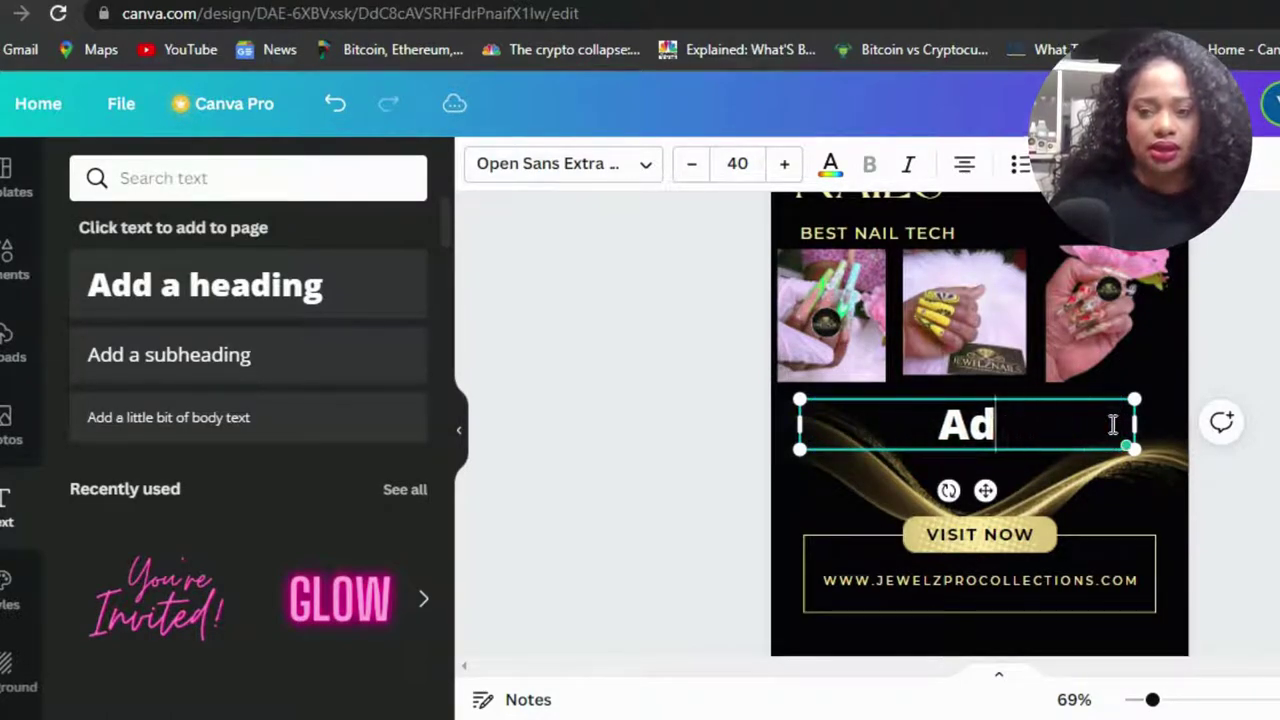
{"action": "key", "text": "BackSpace"}
{"action": "key", "text": "BackSpace"}
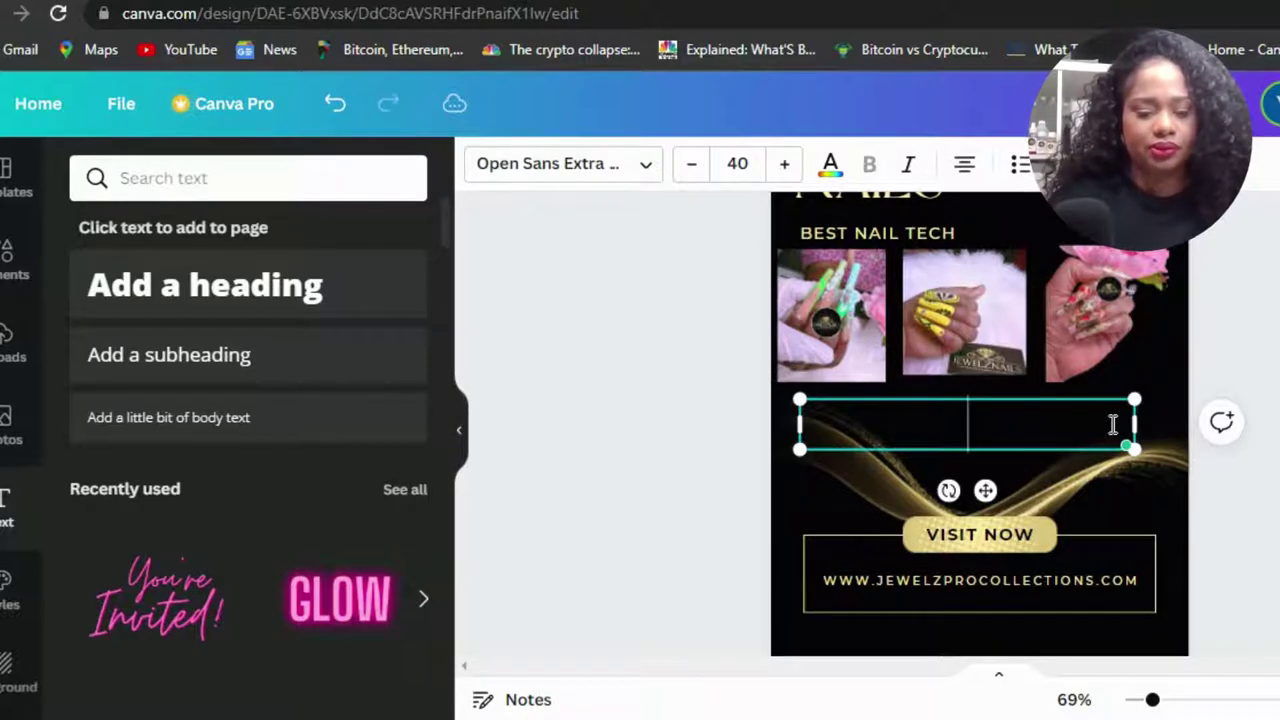
Type the lines ACRYLIC FULLSET, COFFIN NAILS and FREESTYLE FULLSET into the heading
{"action": "type", "text": "A"}
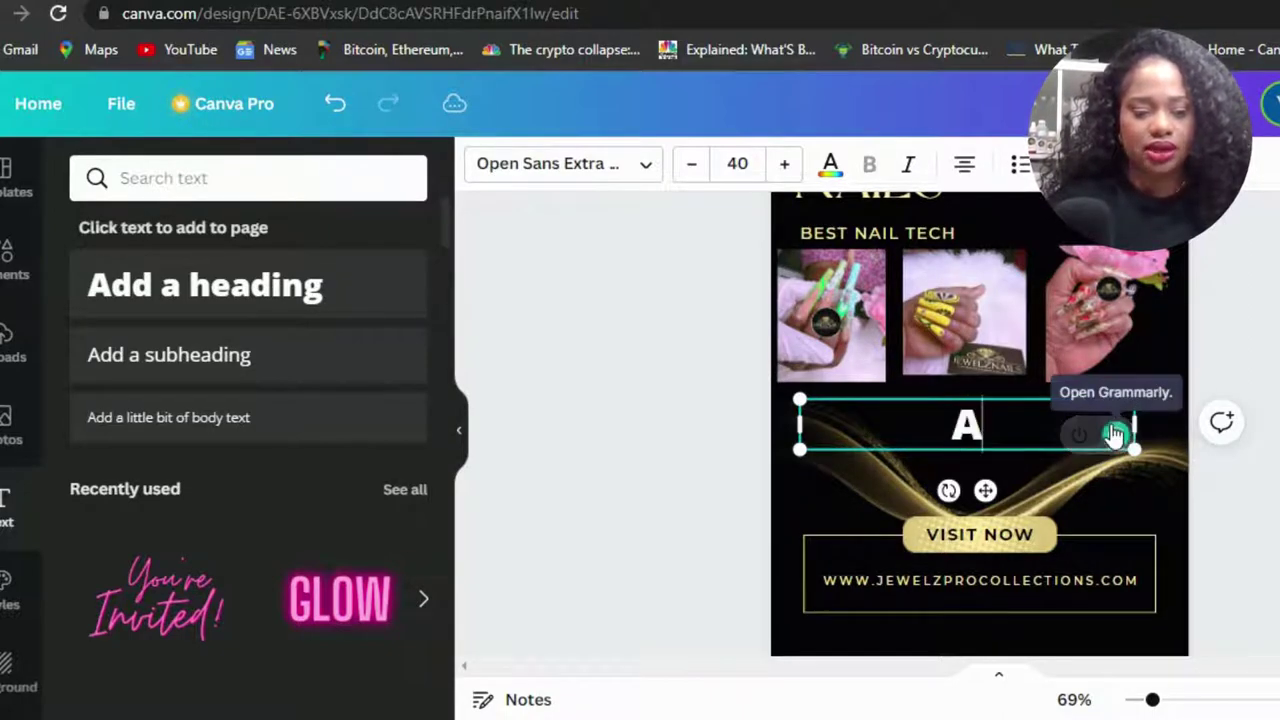
{"action": "type", "text": "CRY"}
{"action": "type", "text": "LI"}
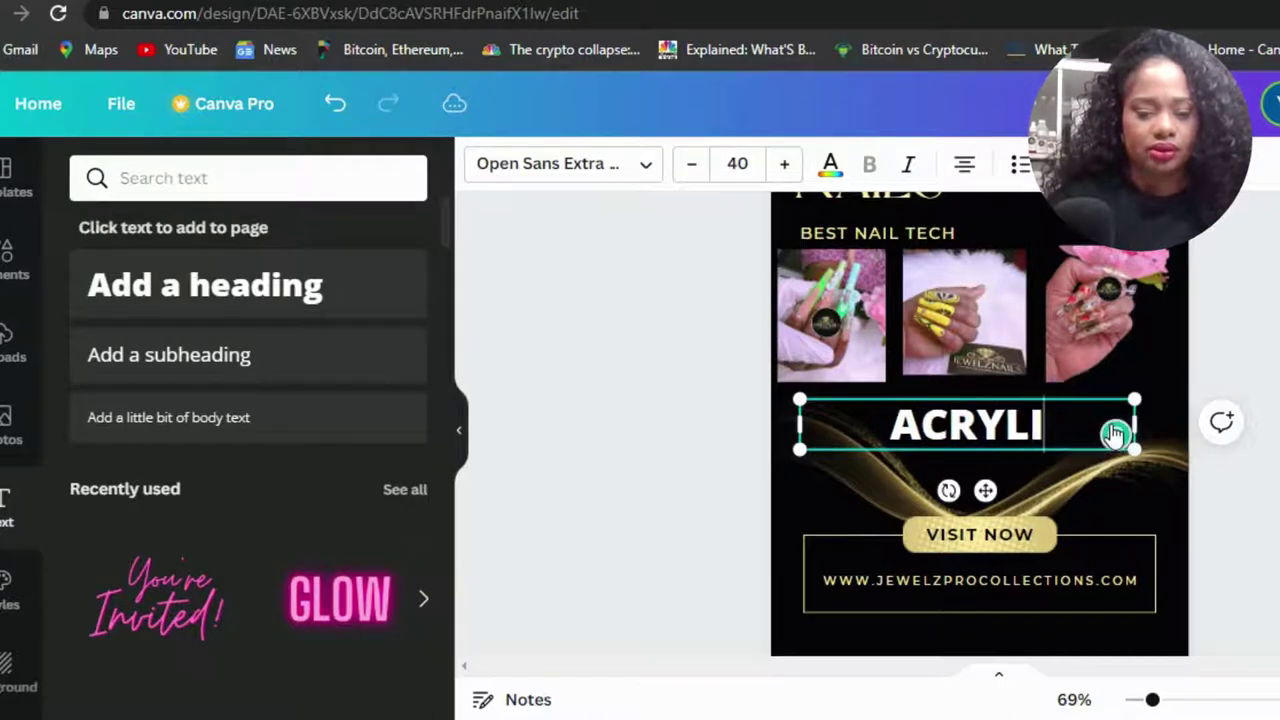
{"action": "type", "text": "C FULLSET"}
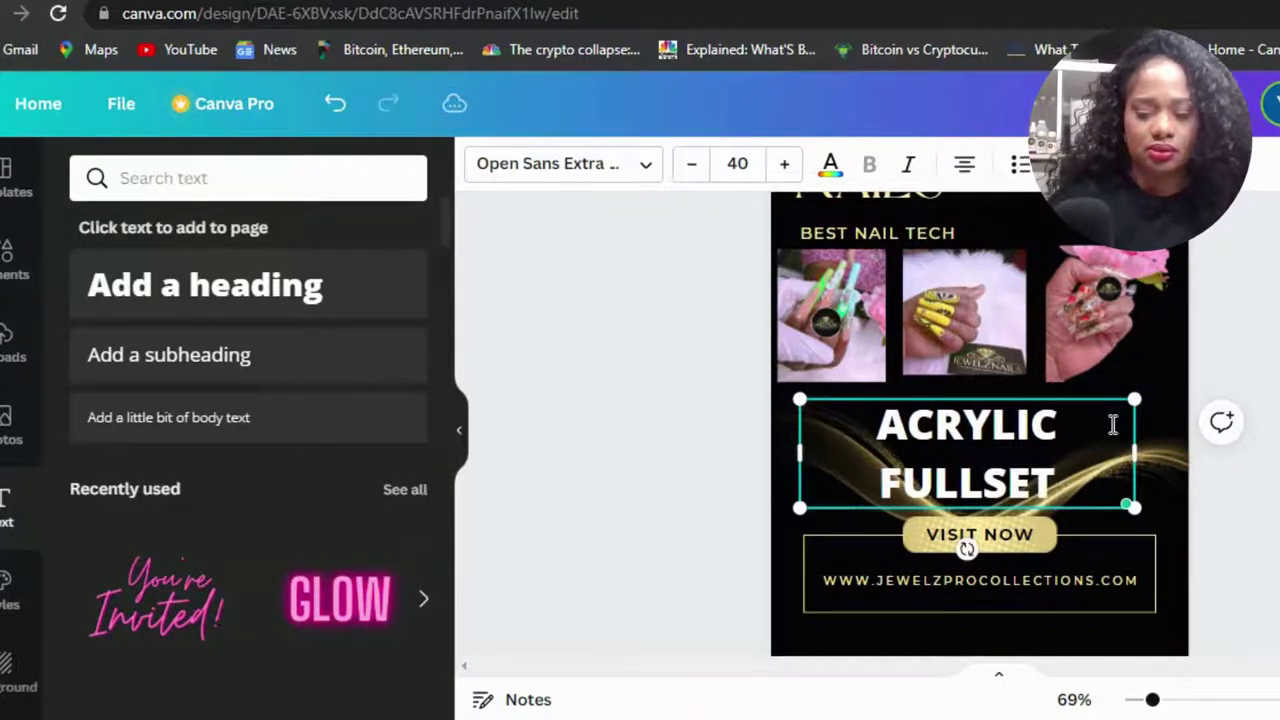
{"action": "key", "text": "Return"}
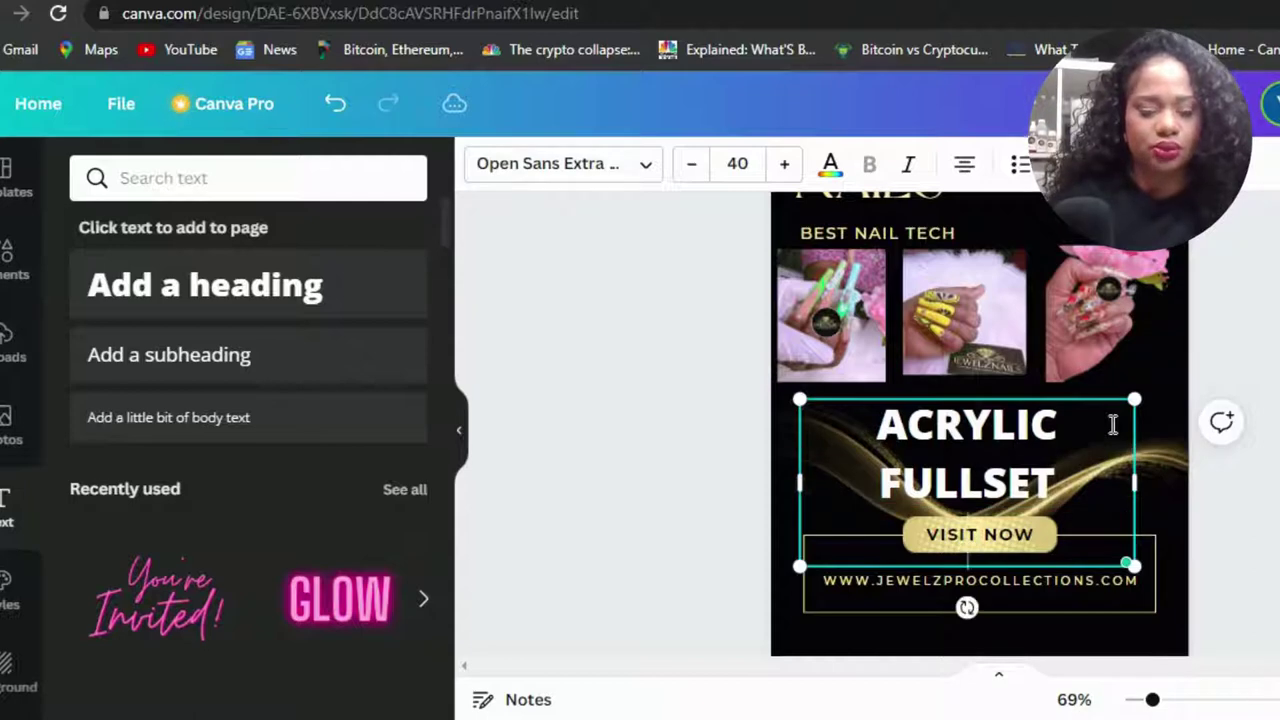
{"action": "type", "text": "COFFI"}
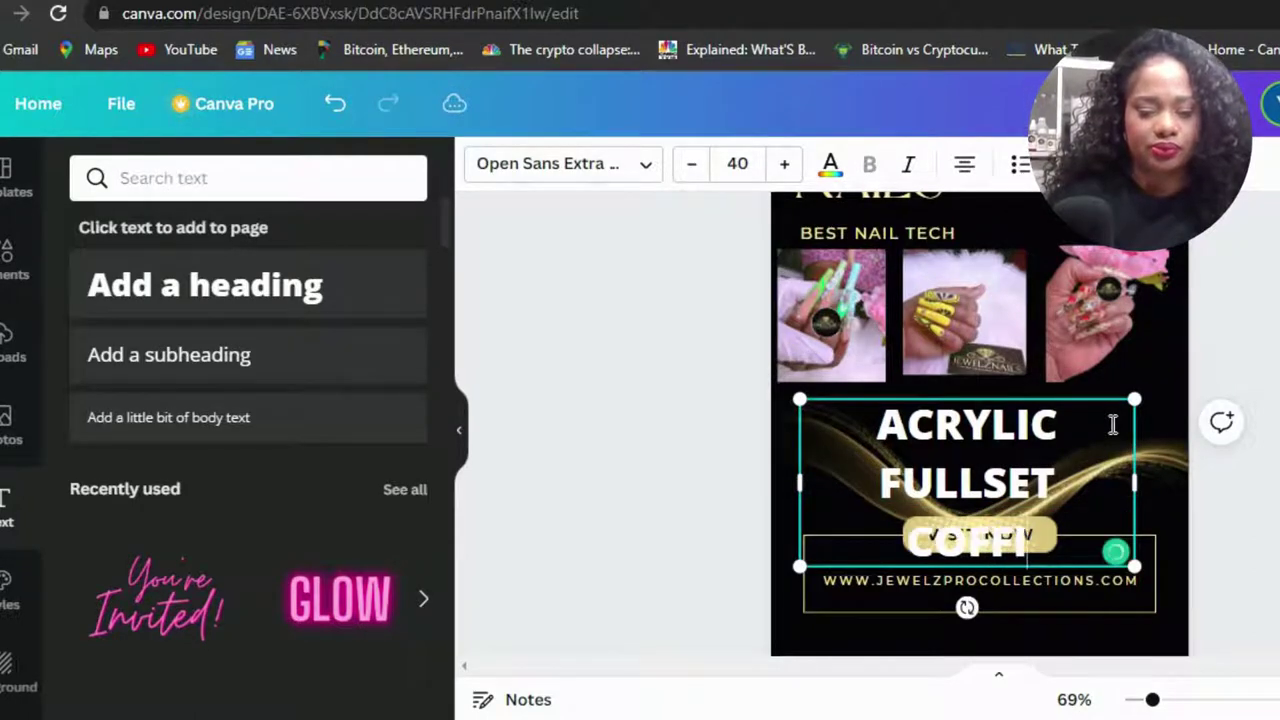
{"action": "type", "text": "N NA"}
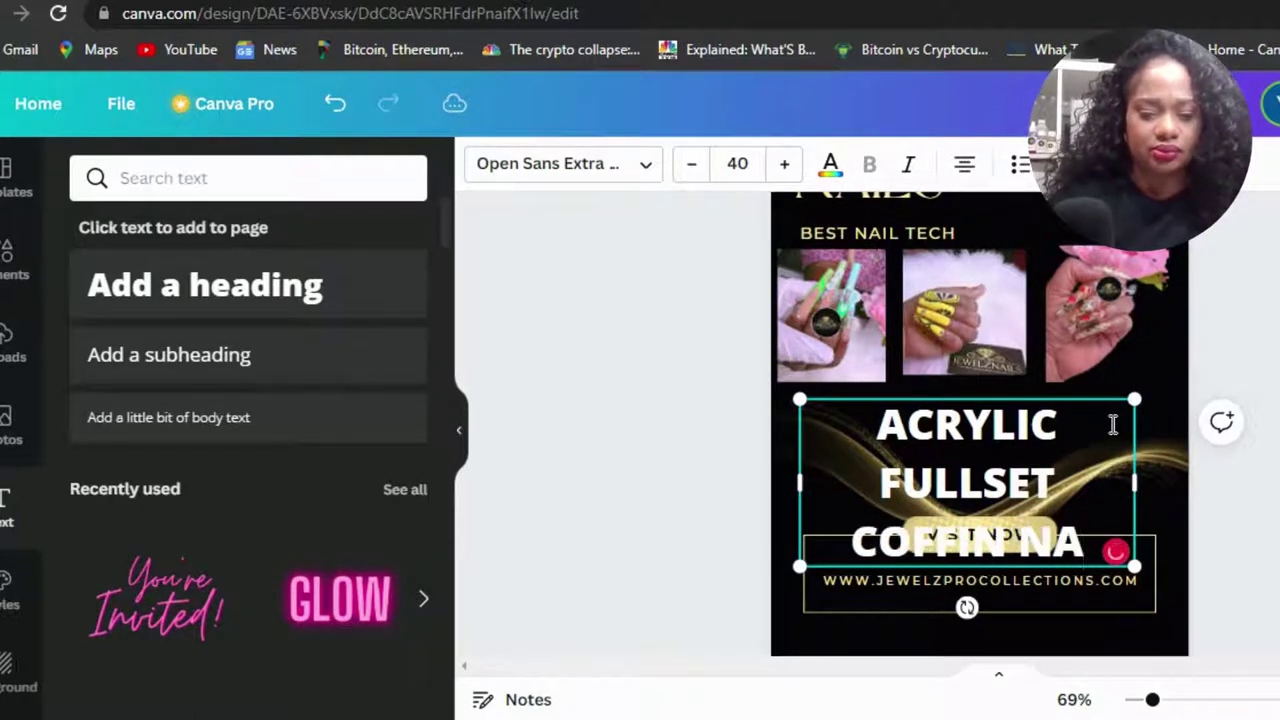
{"action": "type", "text": "ILS"}
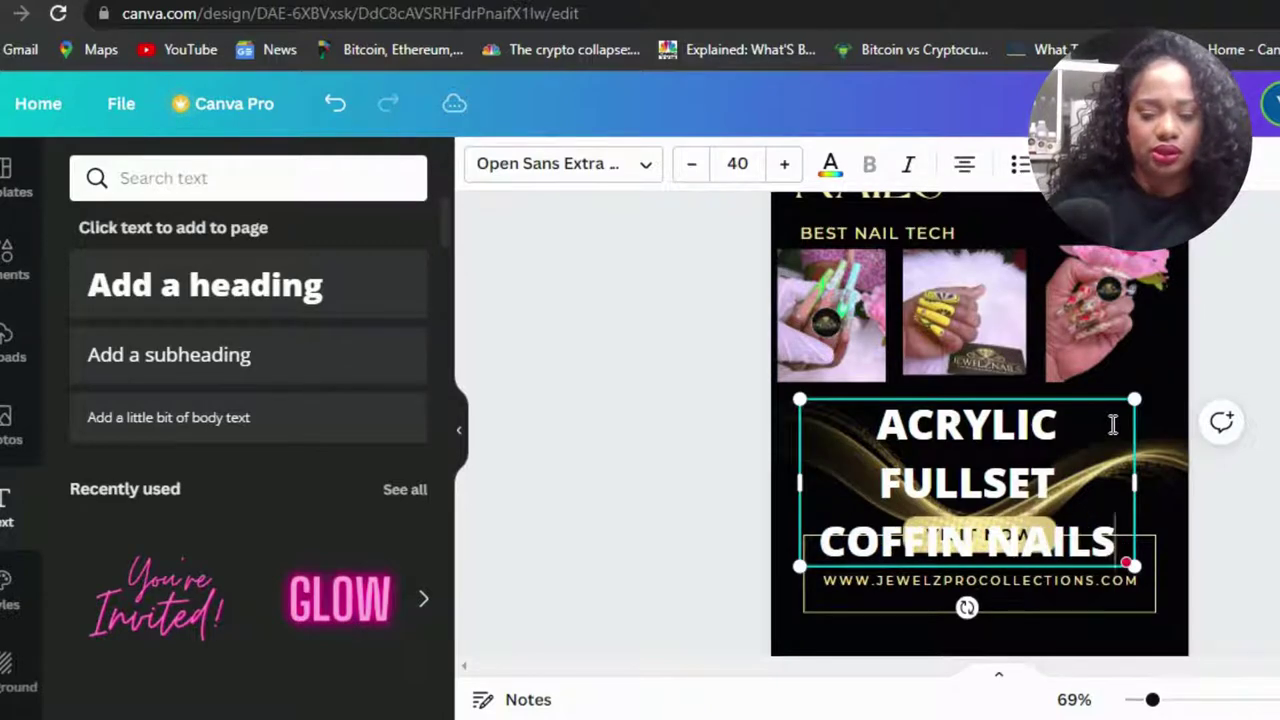
{"action": "key", "text": "Return"}
{"action": "type", "text": "FREE"}
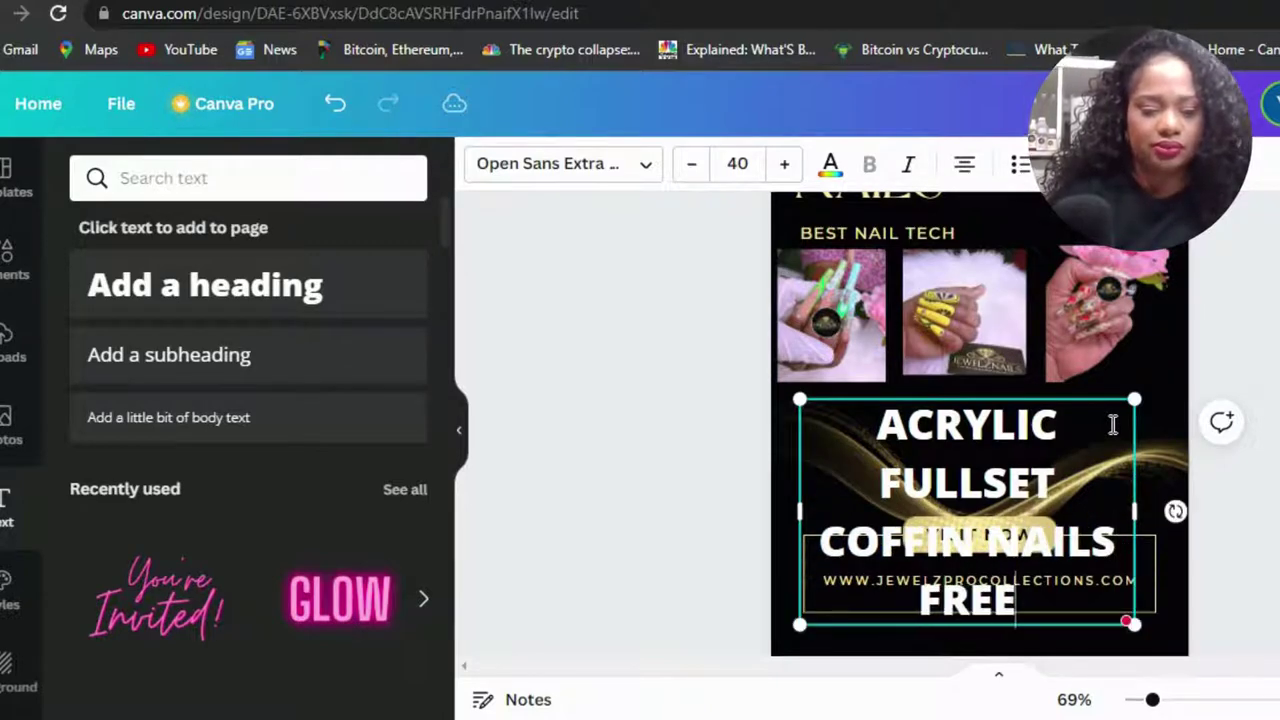
{"action": "type", "text": "STYL"}
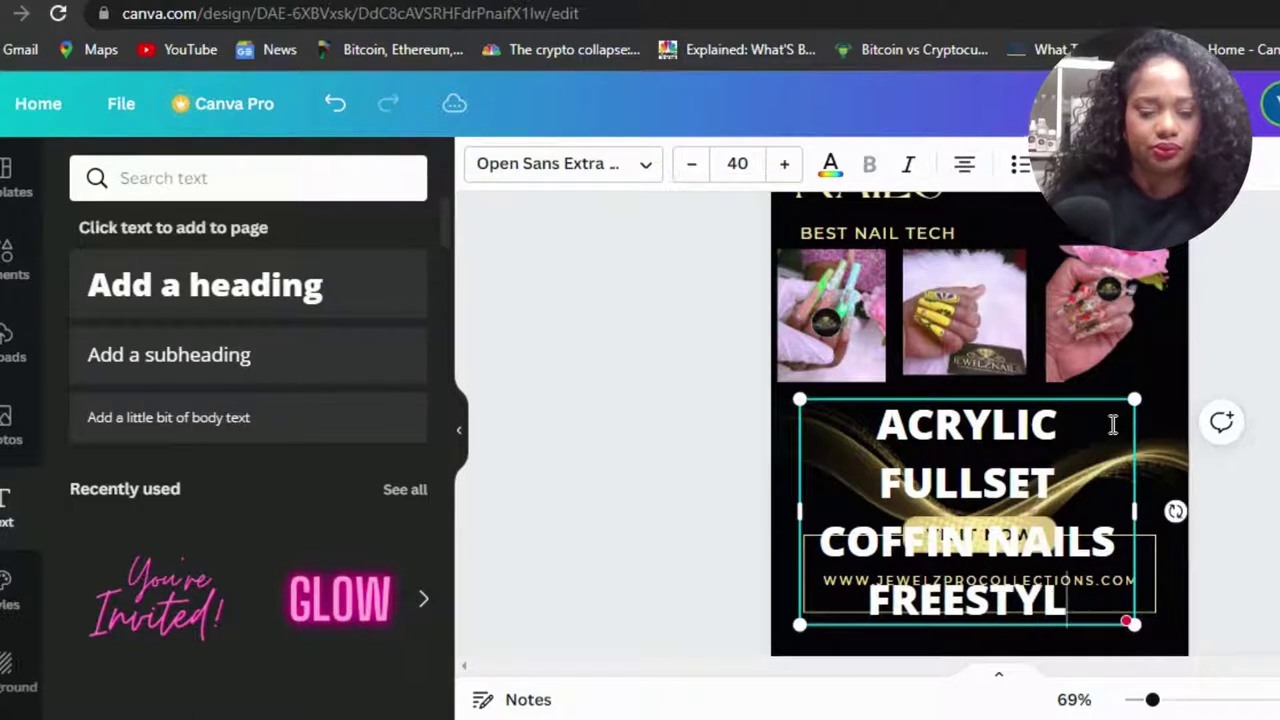
{"action": "type", "text": "E FU"}
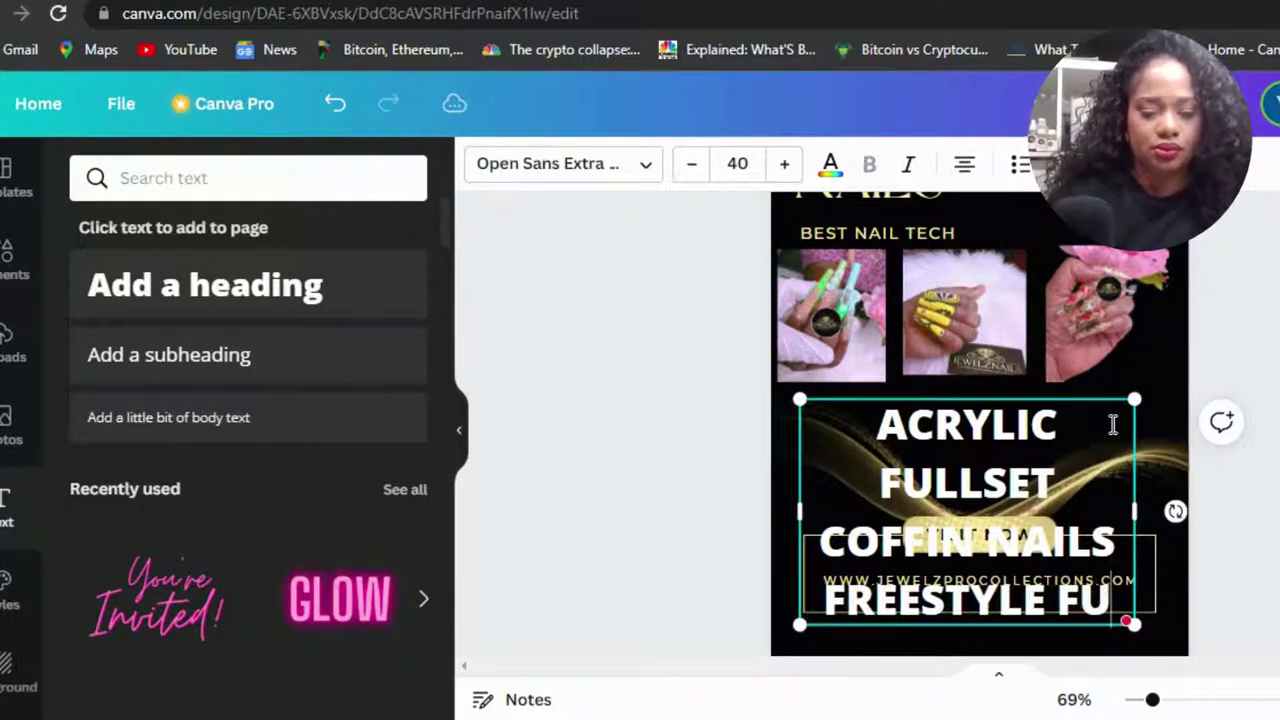
{"action": "type", "text": "LLSET"}
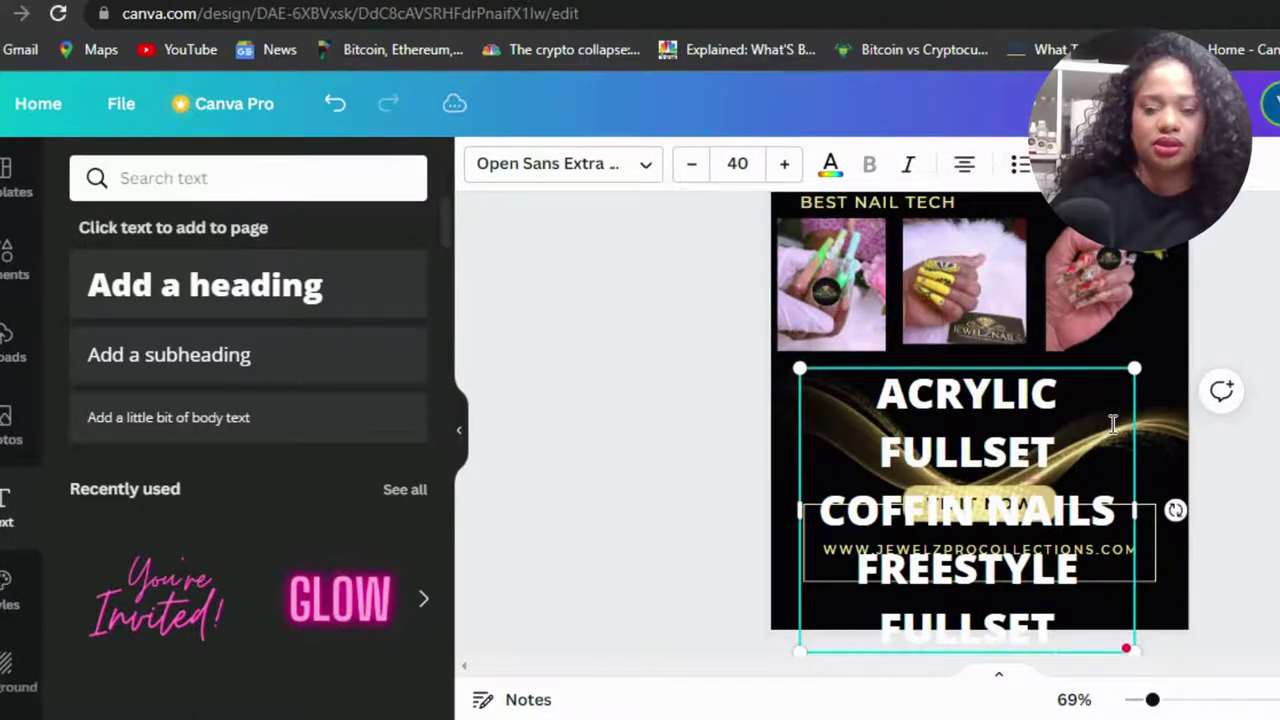
{"action": "scroll", "coordinate": [1110, 421], "scroll_direction": "up", "scroll_amount": 2}
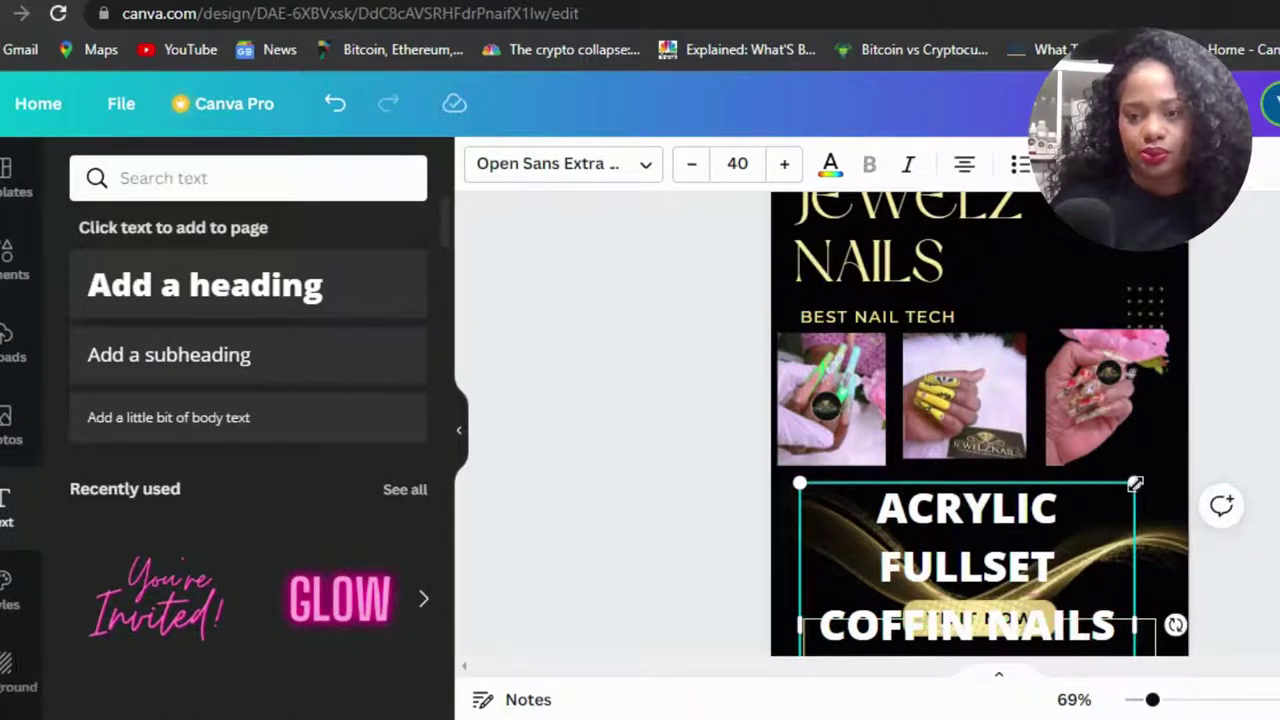
Scale the services list down to about 12.9 pt and move it under the nail photos
{"action": "left_click_drag", "start_coordinate": [1135, 484], "coordinate": [1057, 549]}
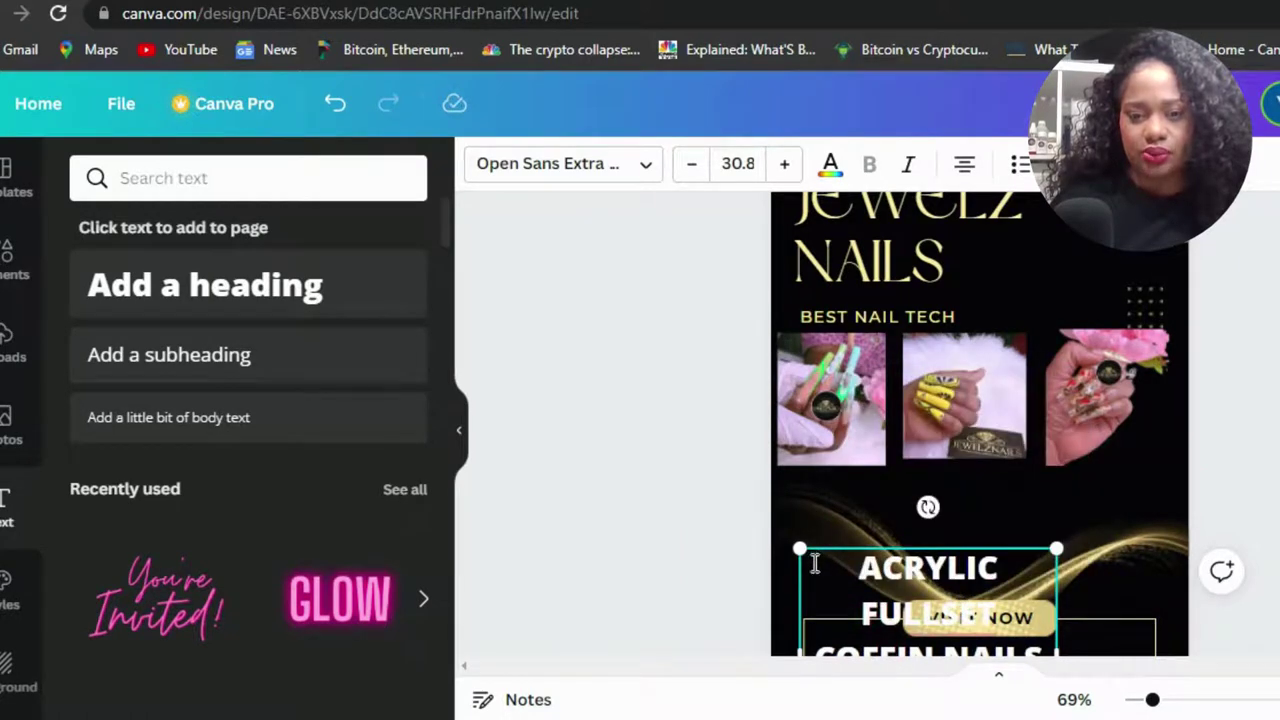
{"action": "left_click_drag", "start_coordinate": [815, 563], "coordinate": [804, 365]}
{"action": "left_click_drag", "start_coordinate": [1043, 354], "coordinate": [957, 531]}
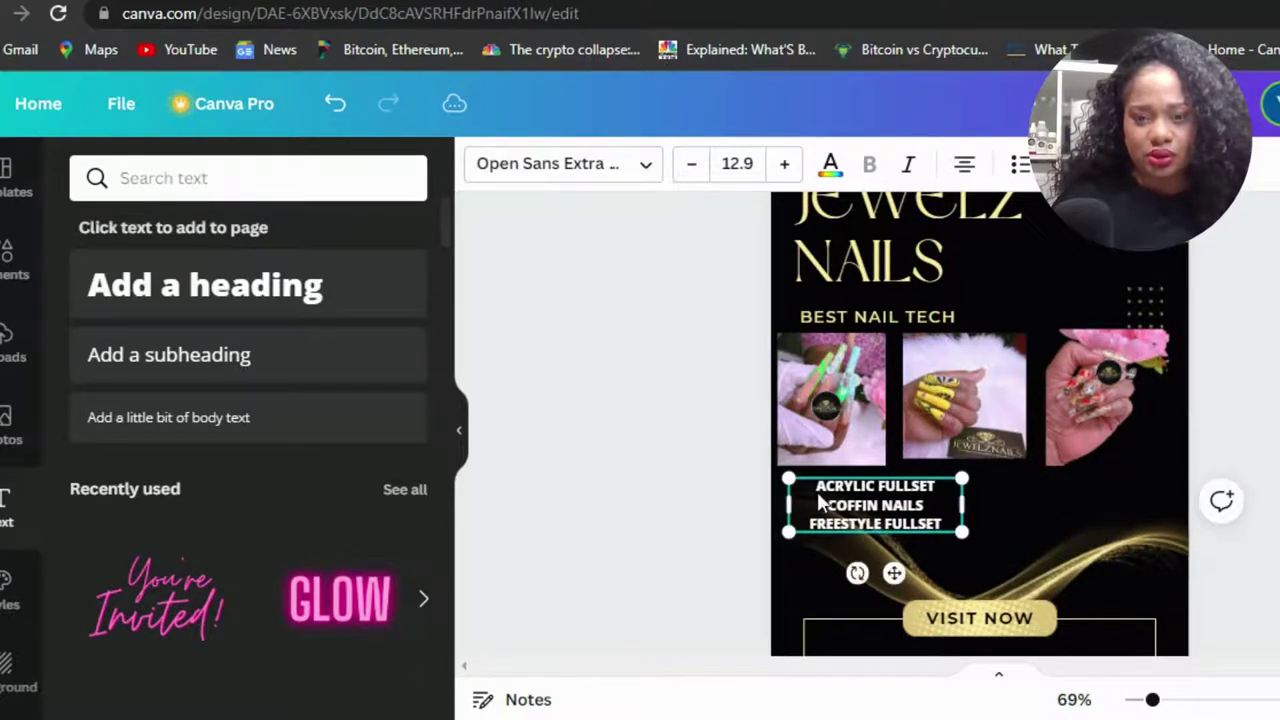
Enter the services text box and select the three service lines
{"action": "double_click", "coordinate": [818, 500]}
{"action": "left_click", "coordinate": [920, 532]}
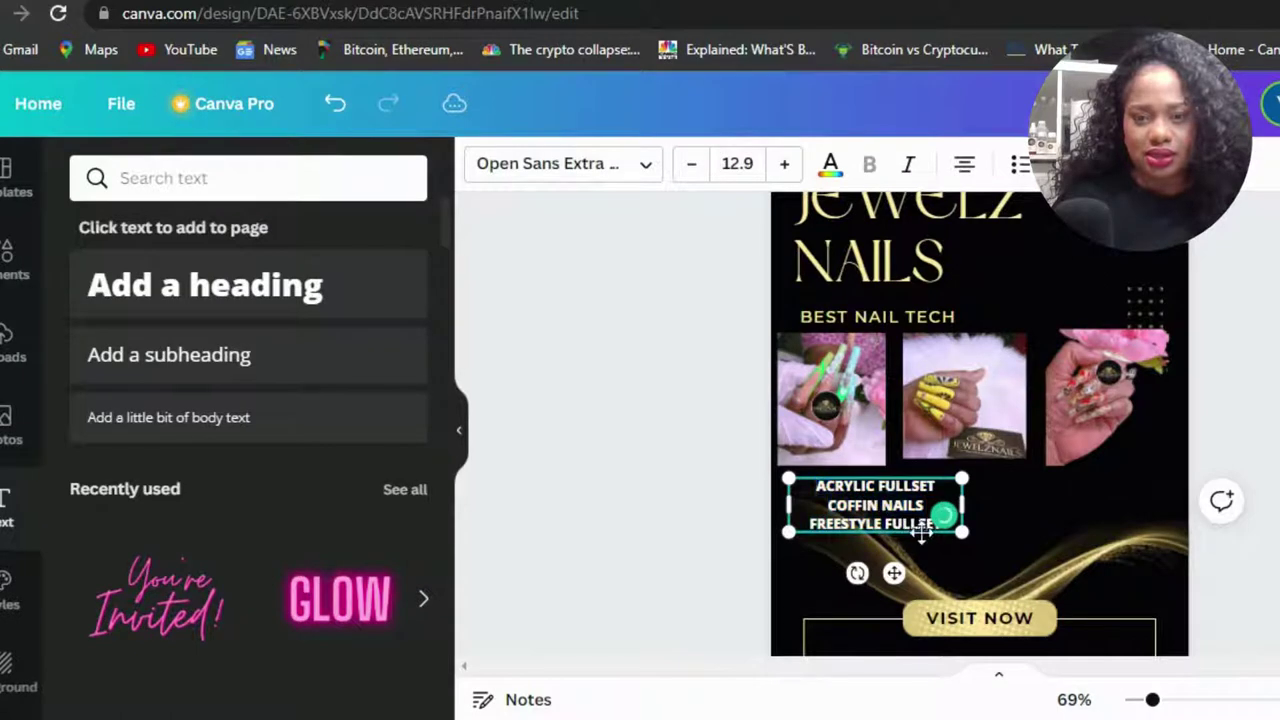
{"action": "double_click", "coordinate": [905, 531]}
{"action": "left_click", "coordinate": [910, 533]}
{"action": "double_click", "coordinate": [940, 535]}
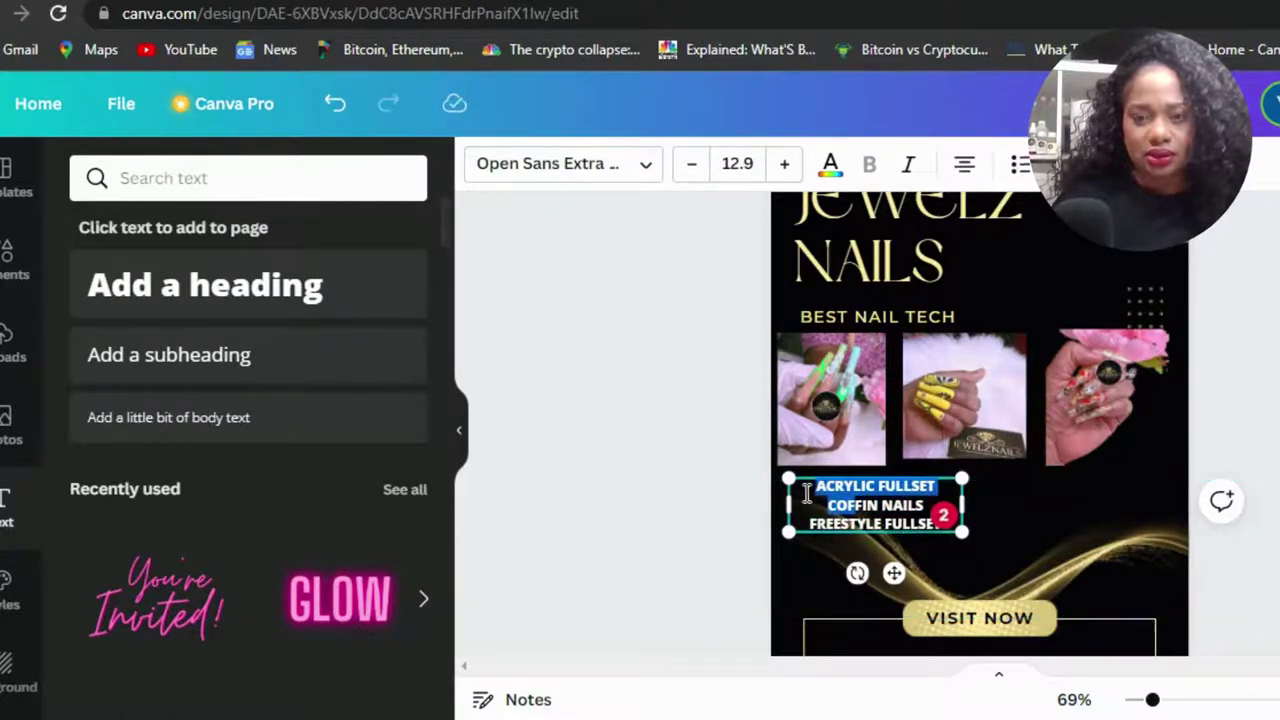
Accept Grammarly's FULL SET correction for the ACRYLIC and FREESTYLE lines
{"action": "left_click", "coordinate": [945, 520]}
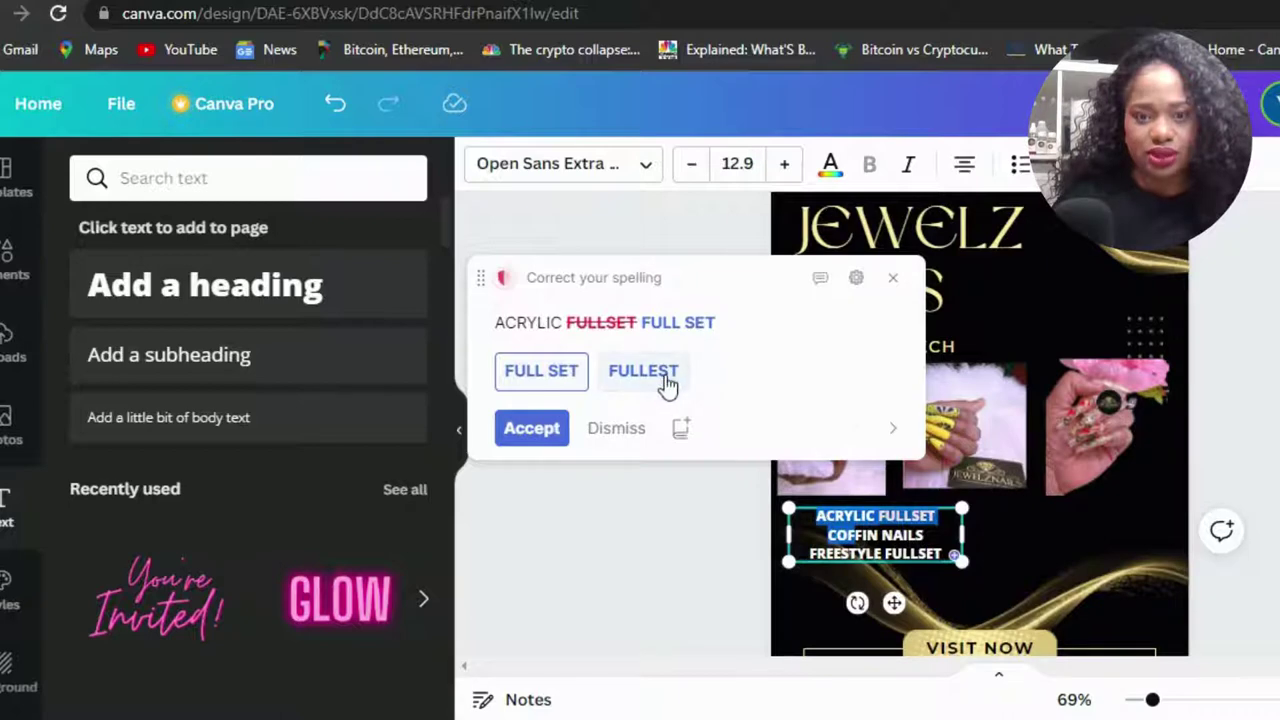
{"action": "left_click", "coordinate": [531, 430]}
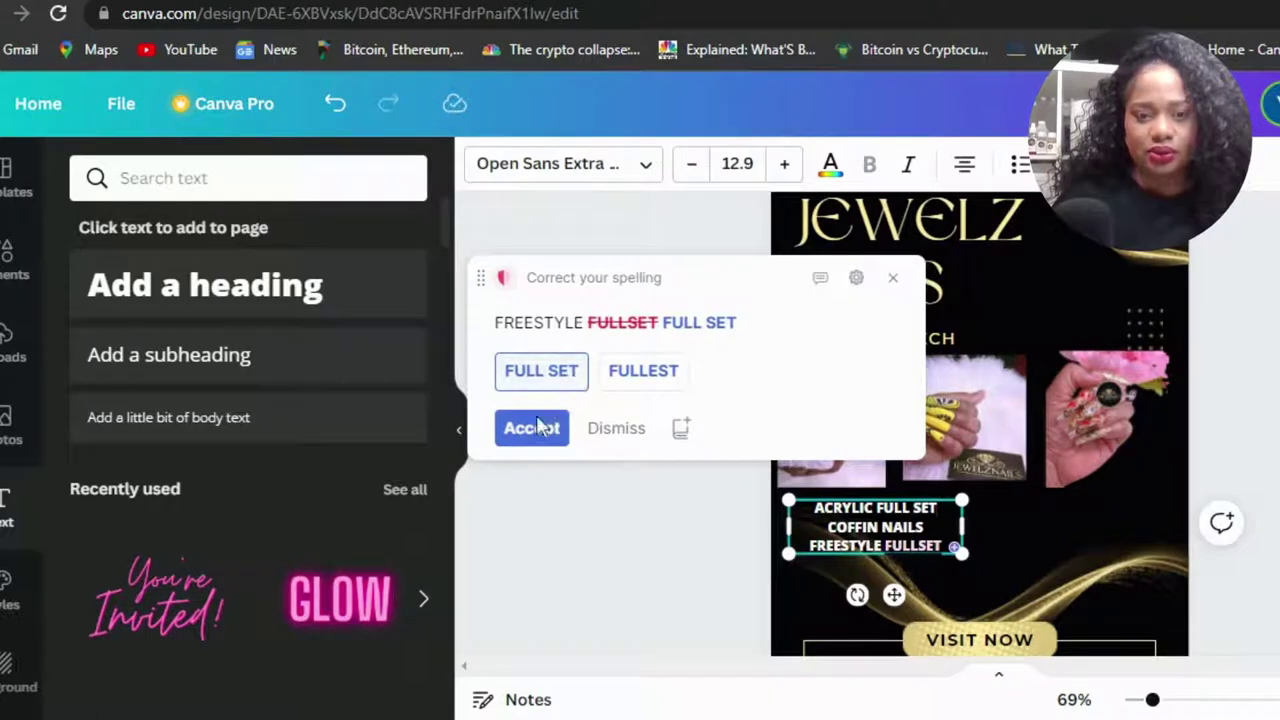
{"action": "left_click", "coordinate": [528, 442]}
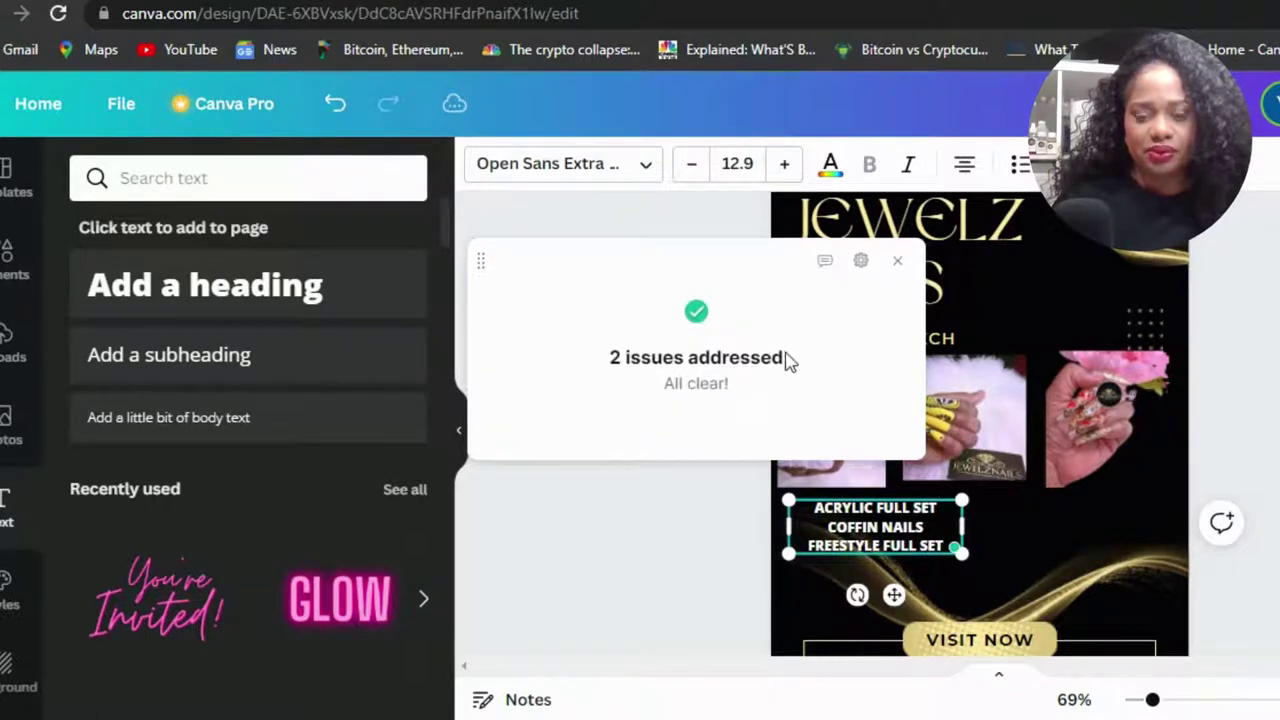
{"action": "left_click", "coordinate": [1022, 520]}
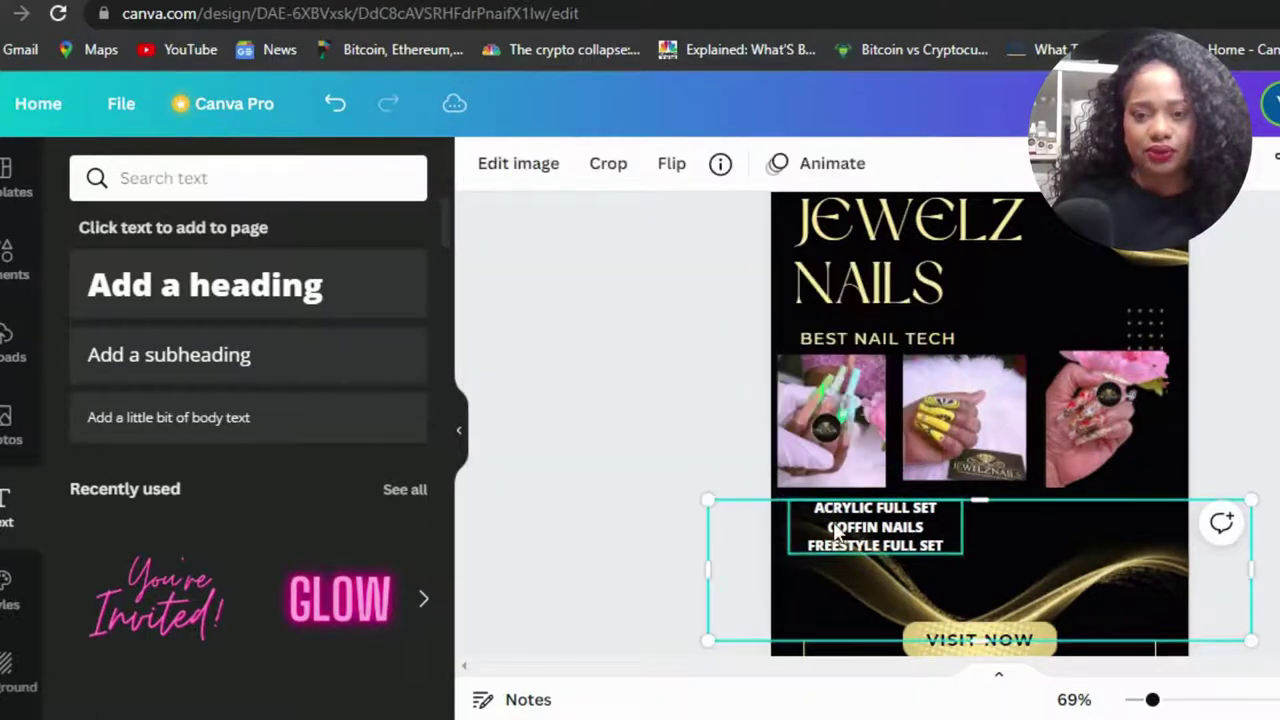
Select all three service lines, left-align them, then deselect
{"action": "left_click", "coordinate": [821, 526]}
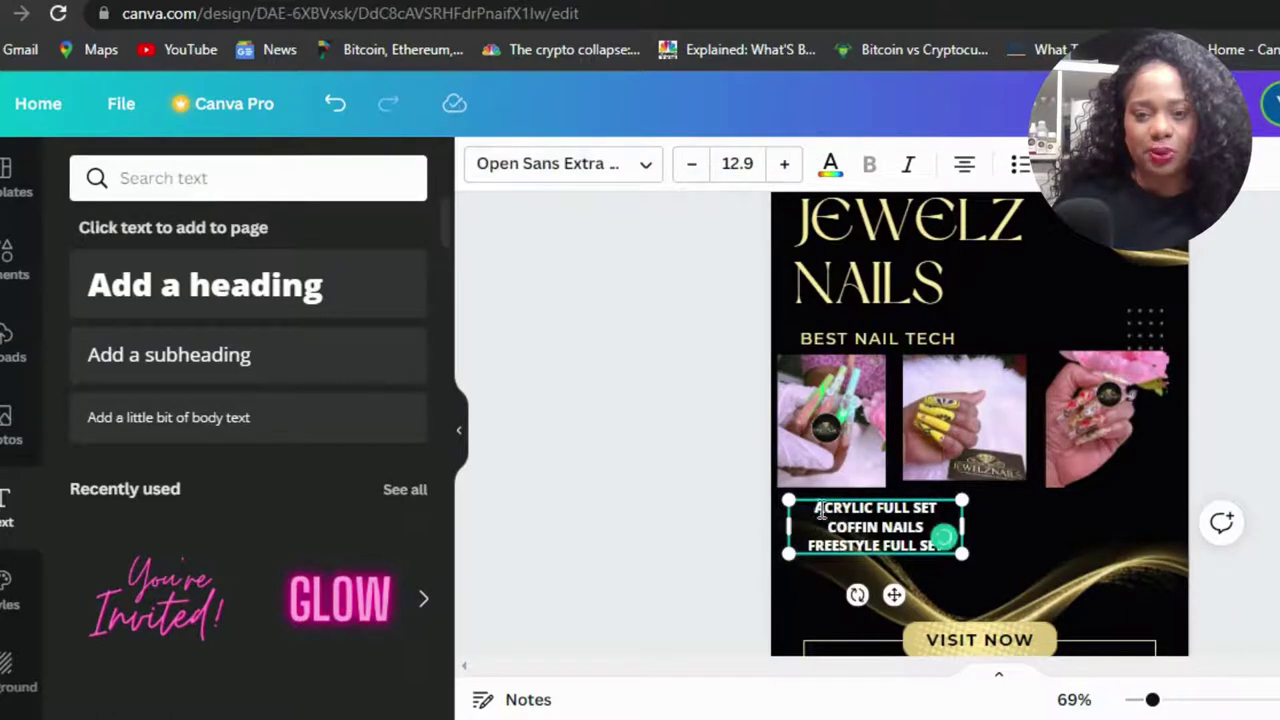
{"action": "left_click_drag", "start_coordinate": [818, 508], "coordinate": [910, 545]}
{"action": "left_click", "coordinate": [918, 552]}
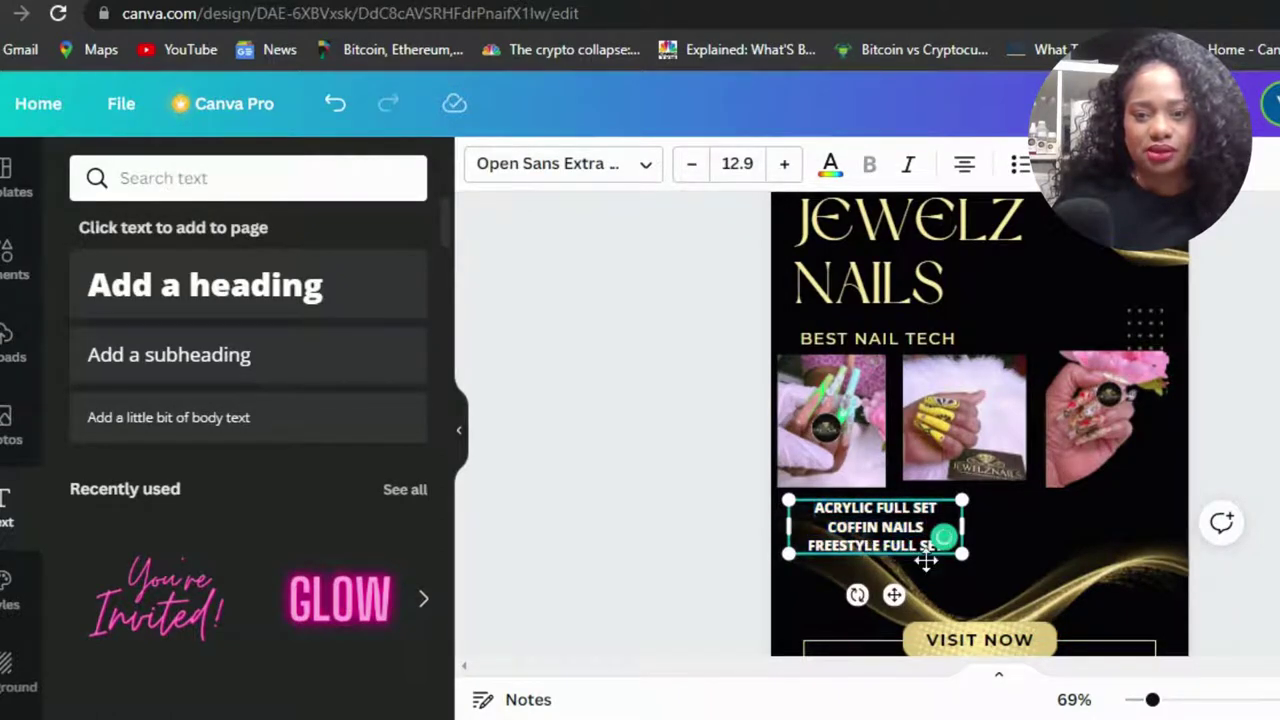
{"action": "key", "text": "ctrl+a"}
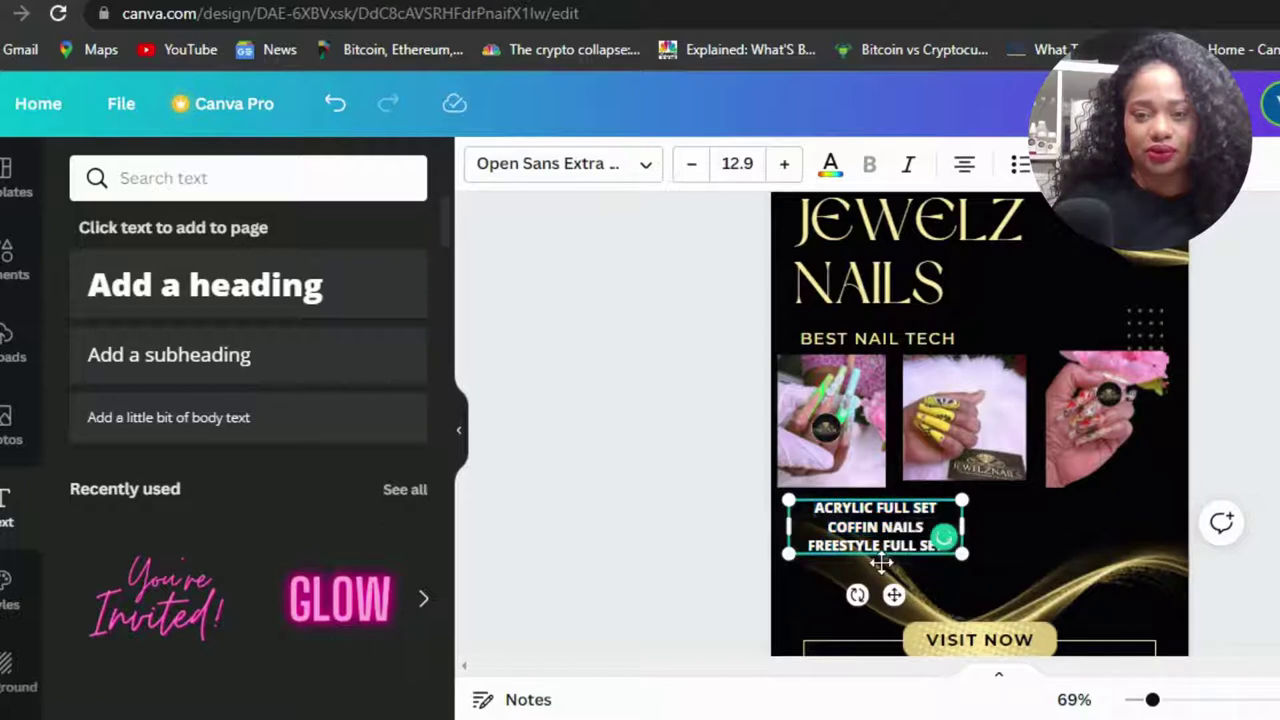
{"action": "left_click", "coordinate": [807, 530]}
{"action": "left_click_drag", "start_coordinate": [814, 507], "coordinate": [857, 547]}
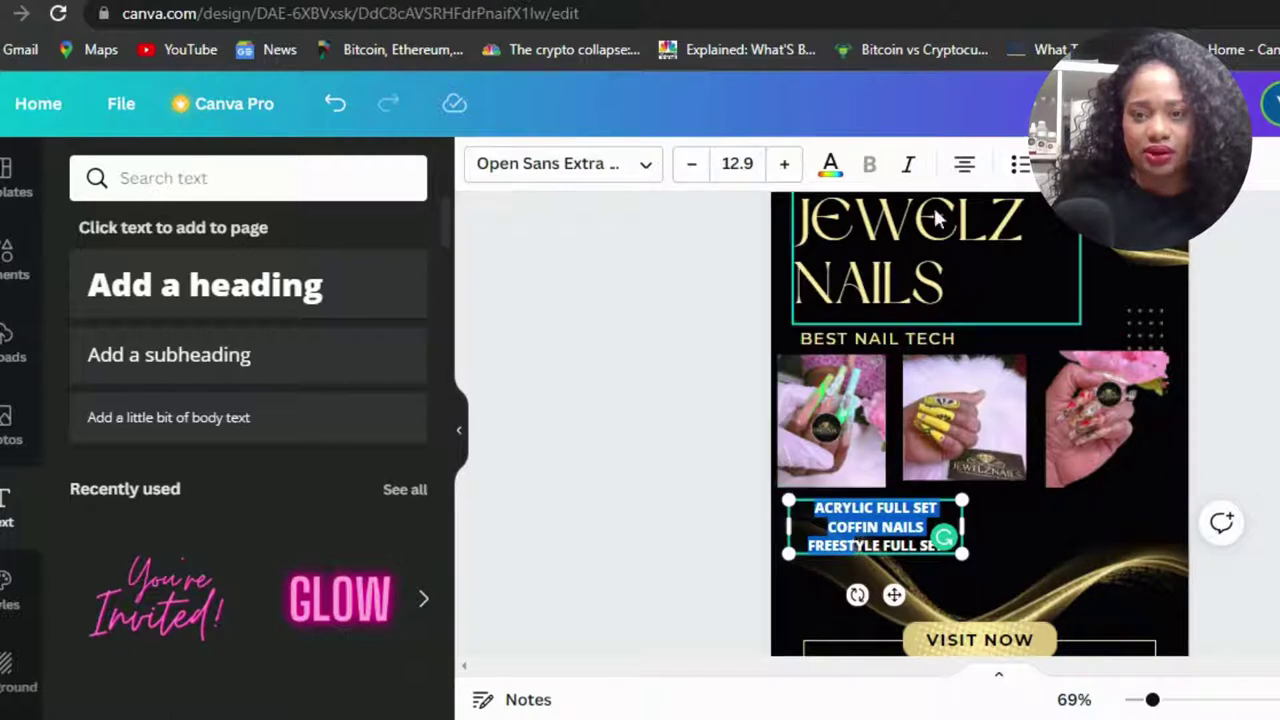
{"action": "left_click", "coordinate": [964, 163]}
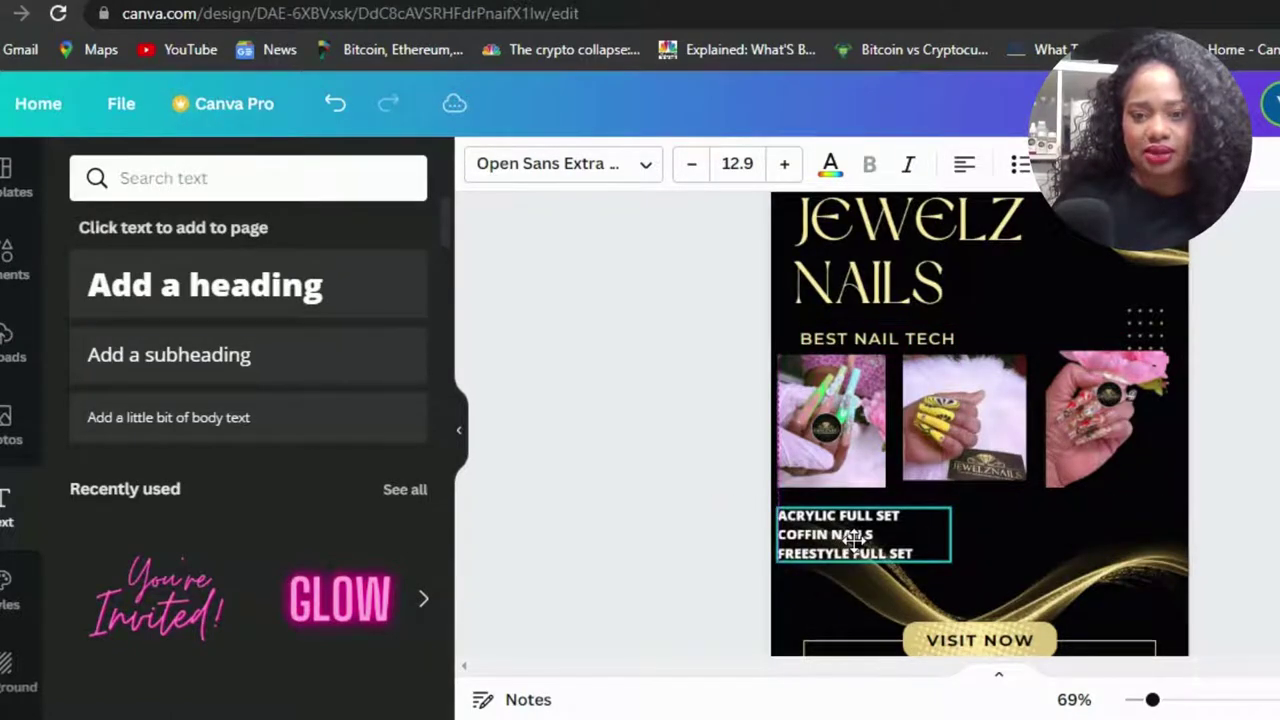
{"action": "left_click", "coordinate": [1101, 532]}
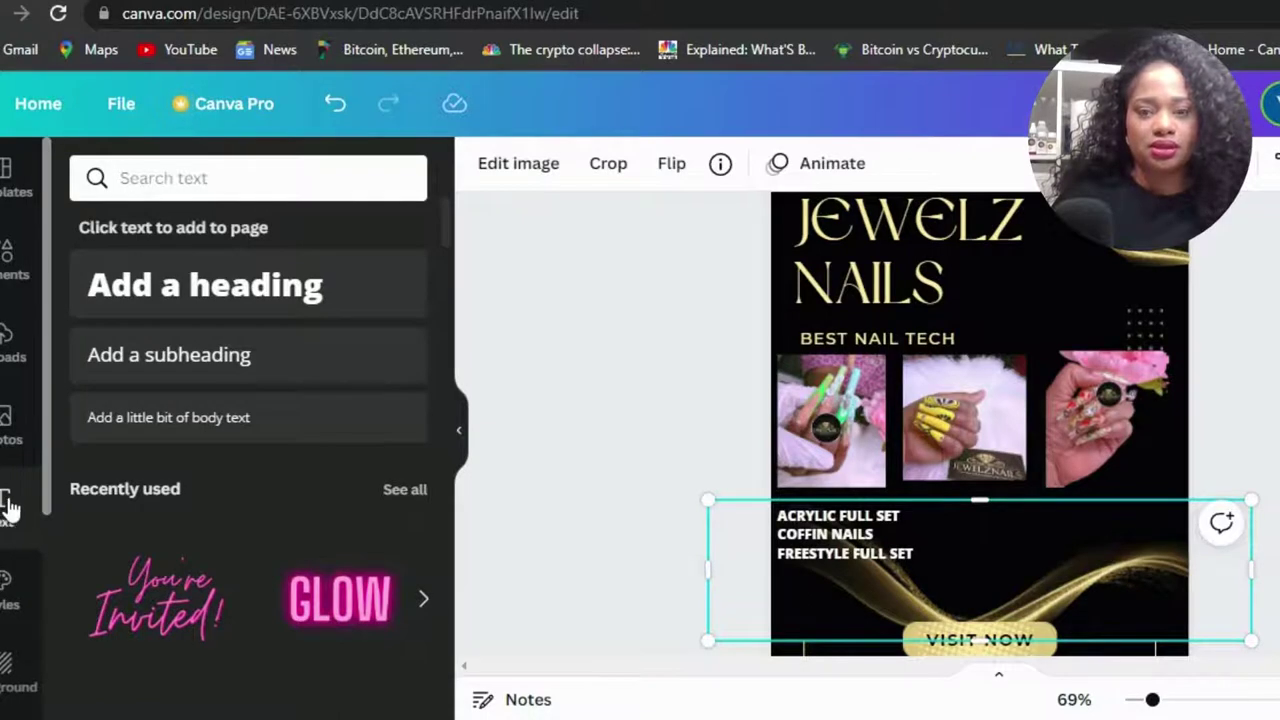
{"action": "left_click", "coordinate": [1213, 508]}
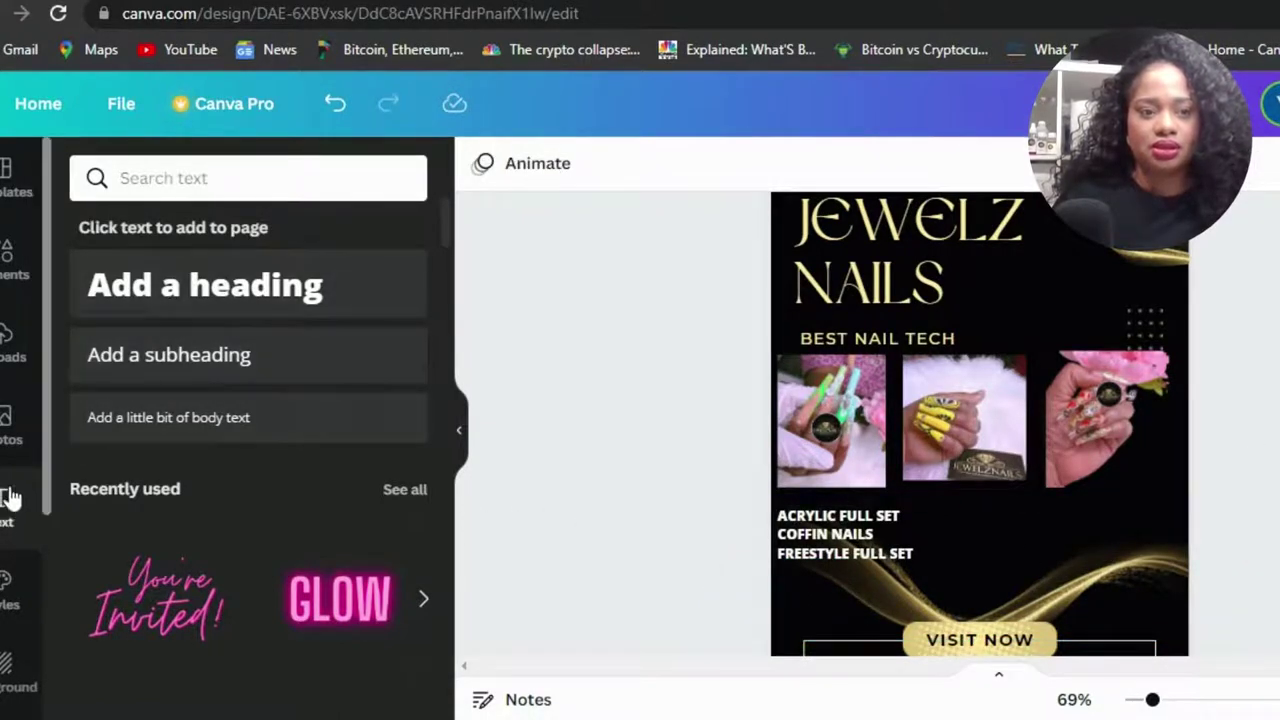
Add a heading text box beside the services list, resize it and delete its placeholder text
{"action": "left_click", "coordinate": [312, 288]}
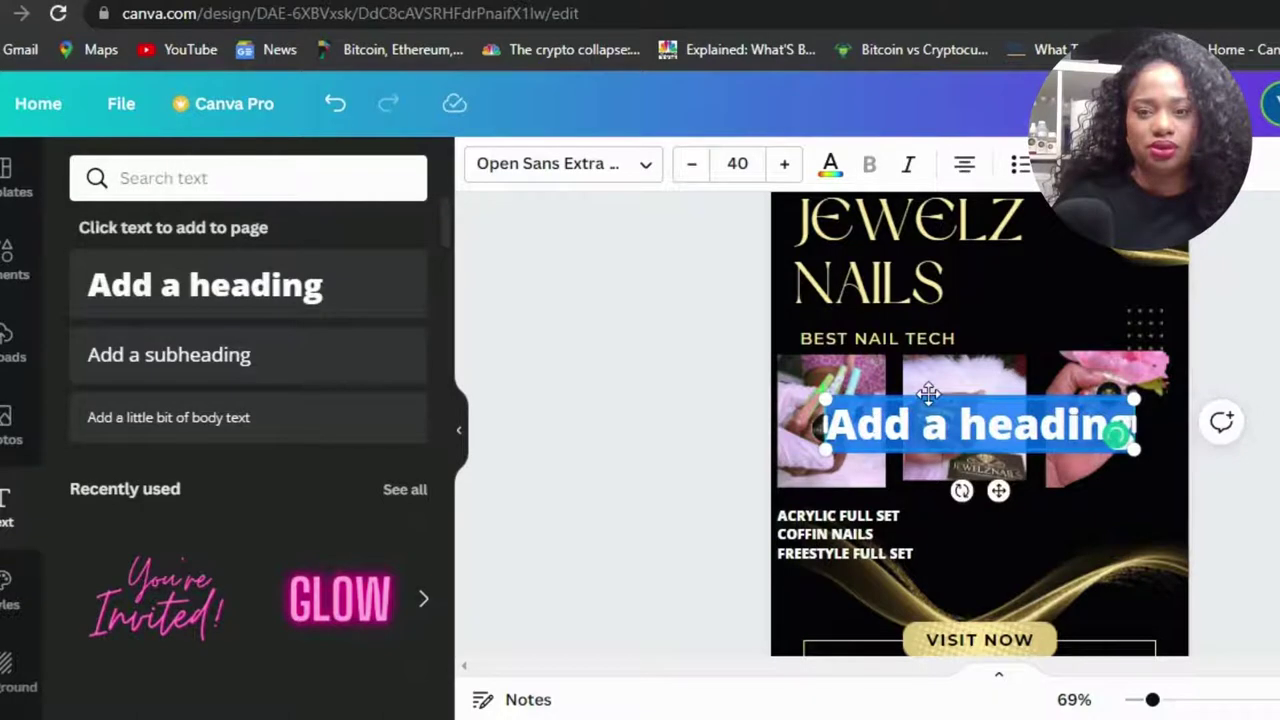
{"action": "left_click_drag", "start_coordinate": [925, 429], "coordinate": [893, 552]}
{"action": "left_click_drag", "start_coordinate": [1100, 557], "coordinate": [1028, 498]}
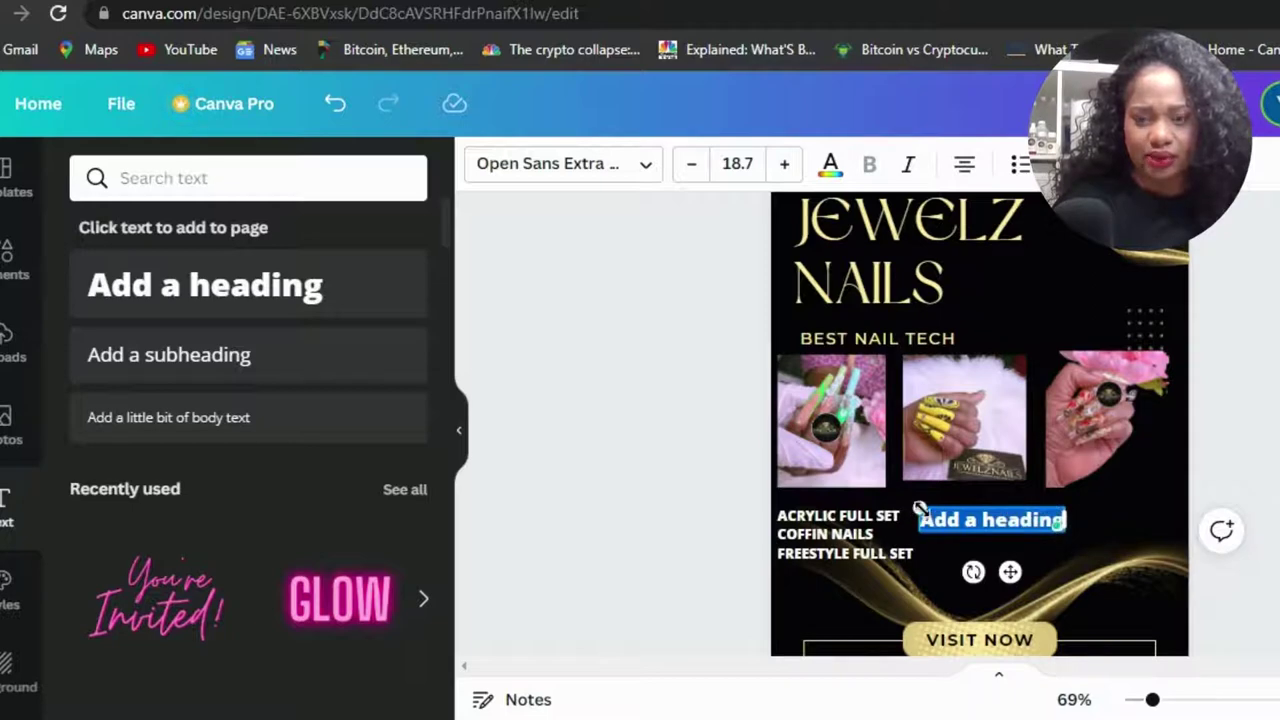
{"action": "left_click_drag", "start_coordinate": [918, 508], "coordinate": [777, 486]}
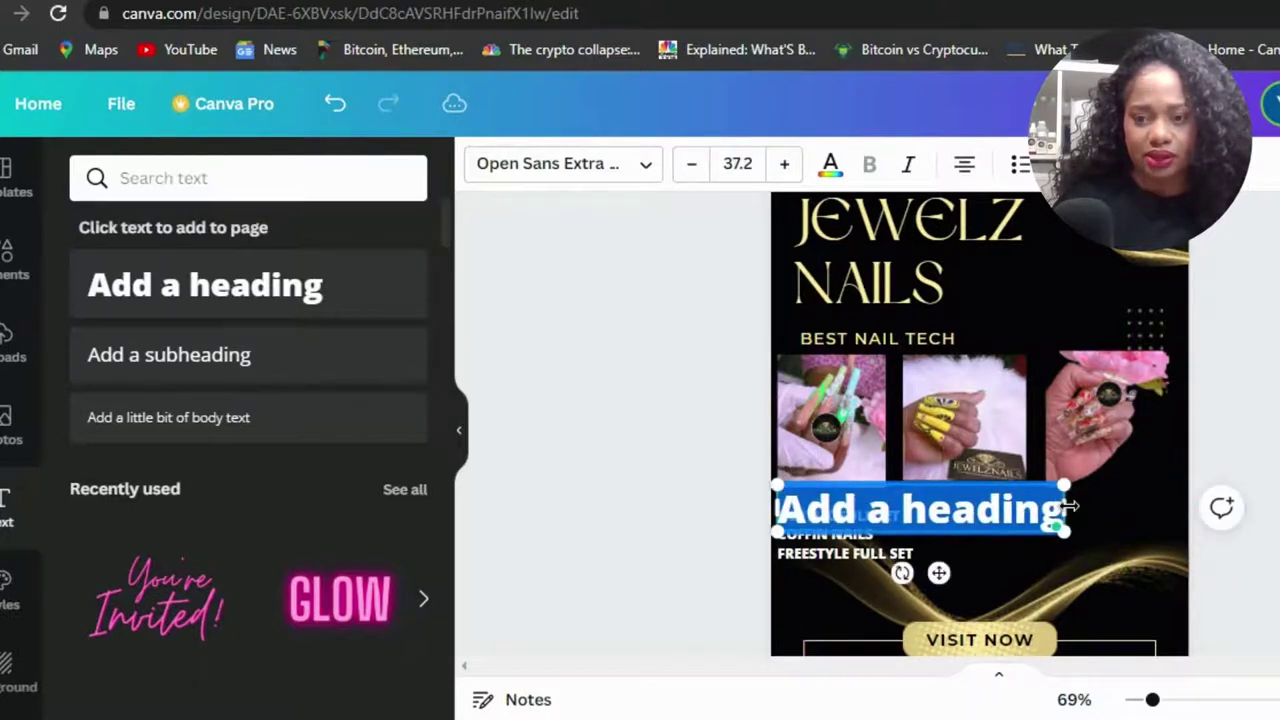
{"action": "left_click_drag", "start_coordinate": [1068, 507], "coordinate": [1186, 516]}
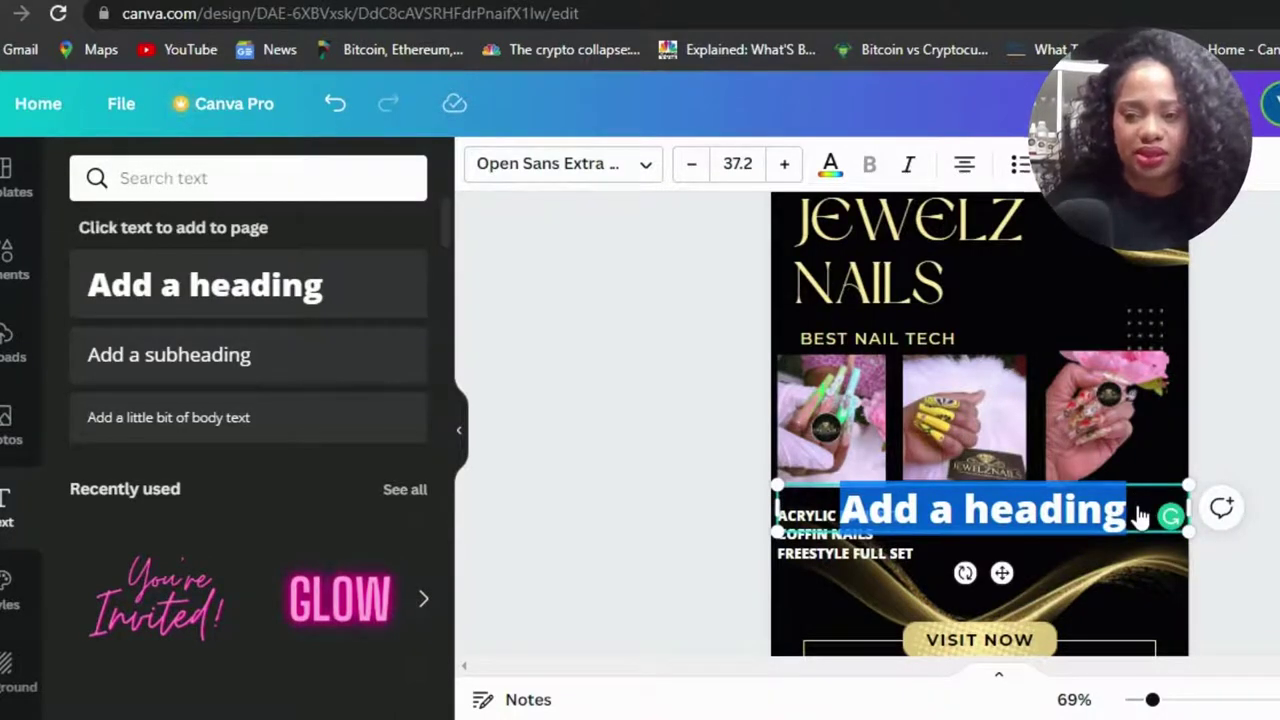
{"action": "key", "text": "BackSpace"}
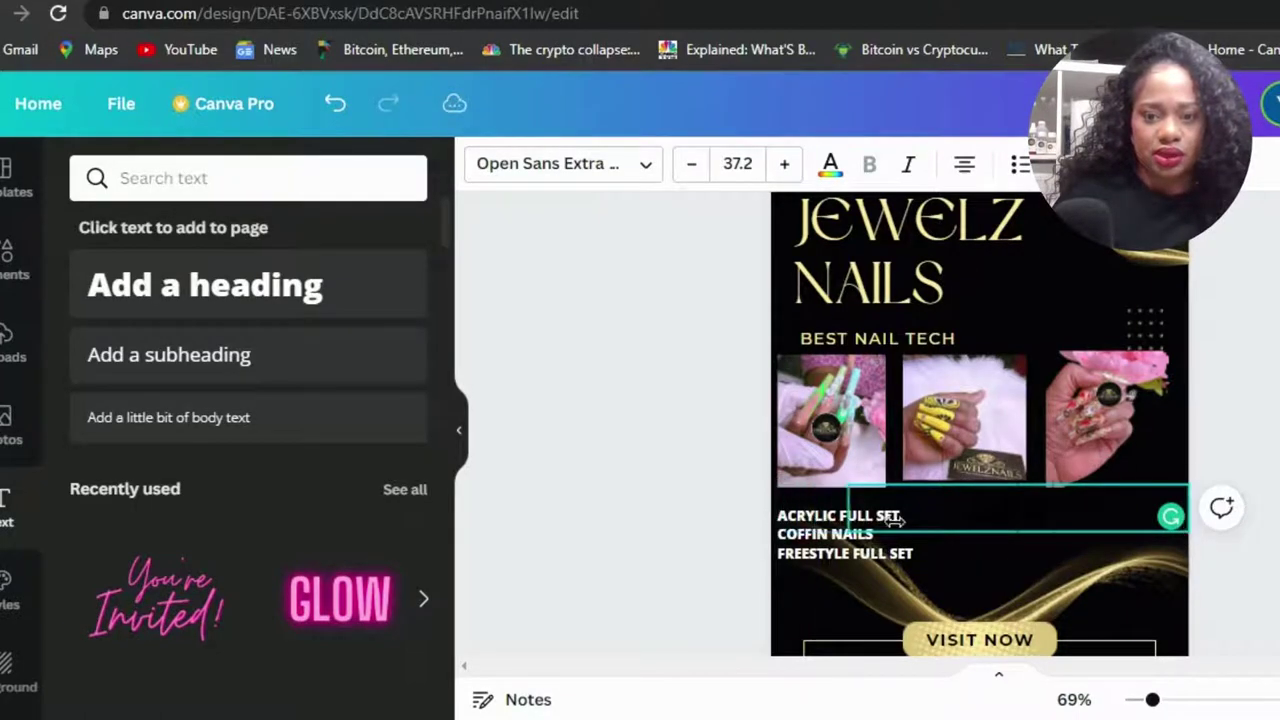
{"action": "left_click_drag", "start_coordinate": [770, 515], "coordinate": [948, 512]}
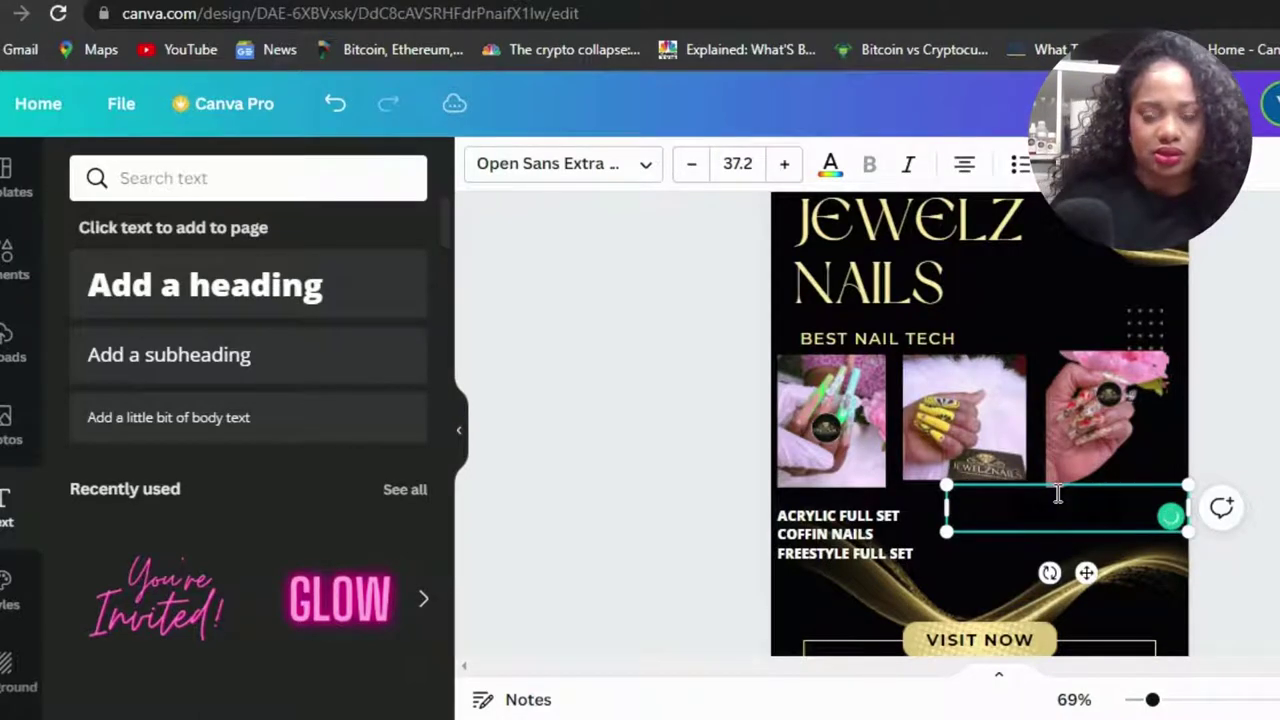
Make the new text white and change it to read $50
{"action": "left_click", "coordinate": [830, 165]}
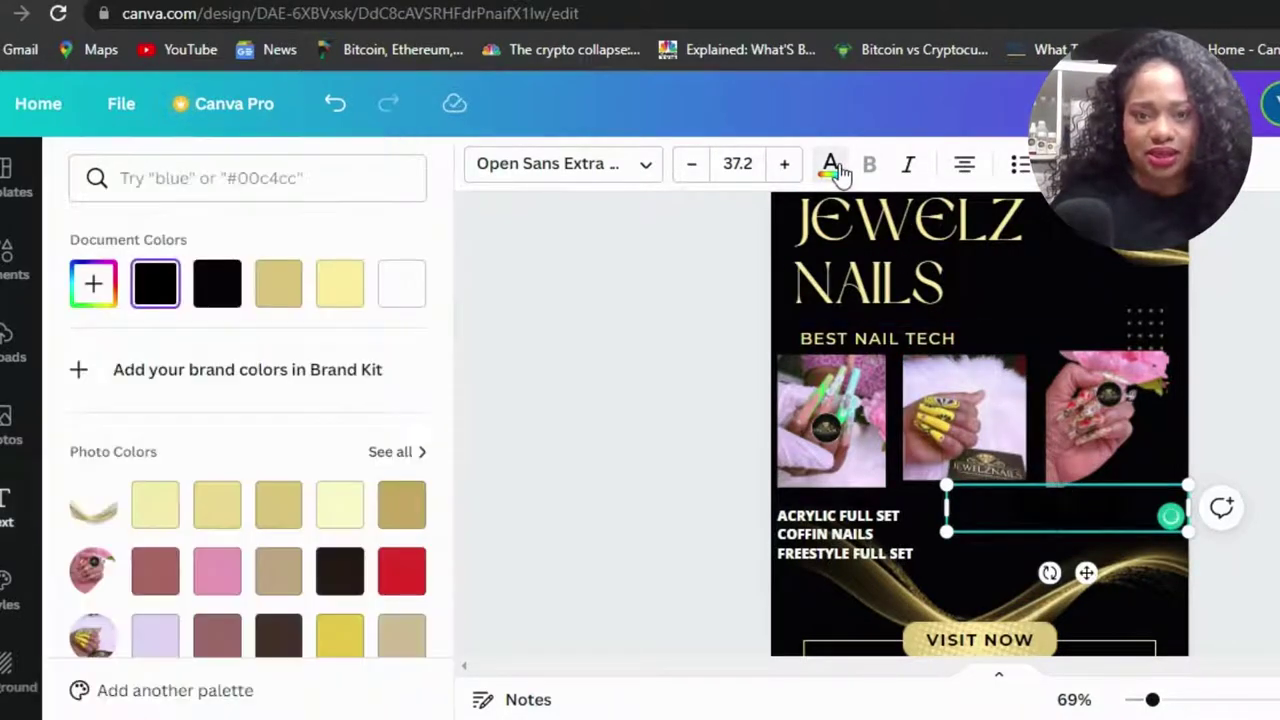
{"action": "left_click", "coordinate": [398, 288]}
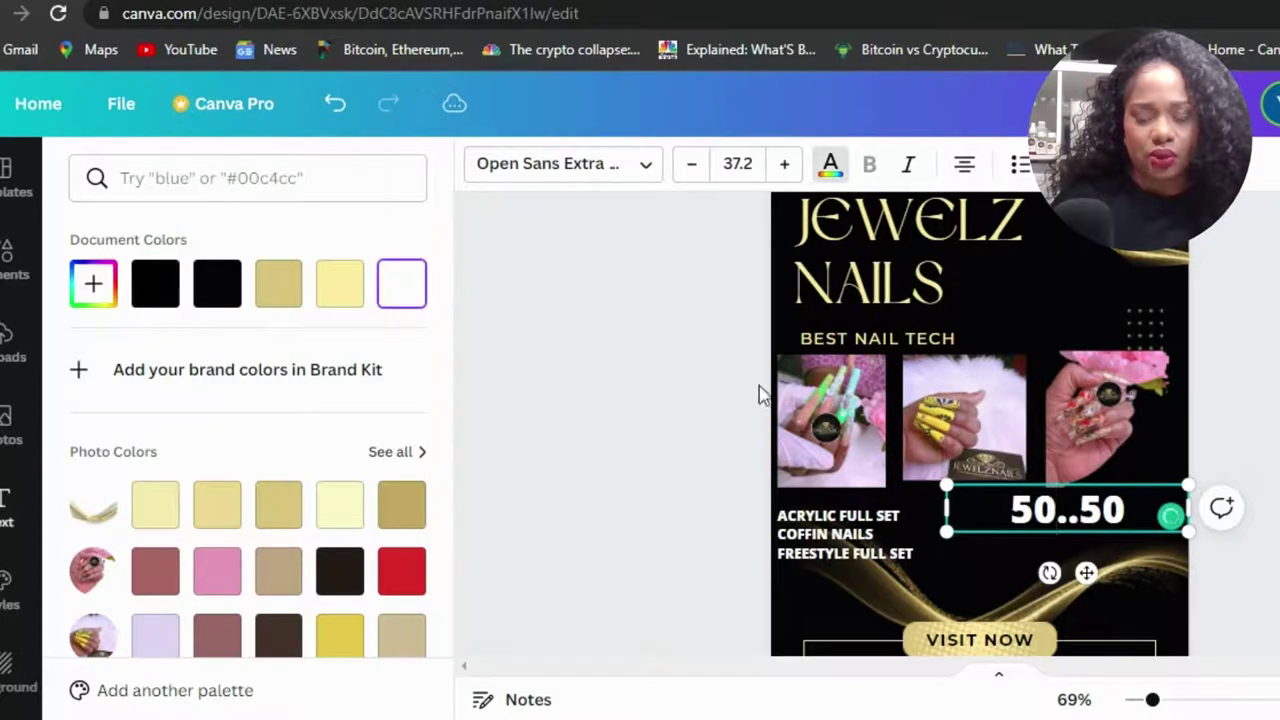
{"action": "left_click", "coordinate": [1082, 512]}
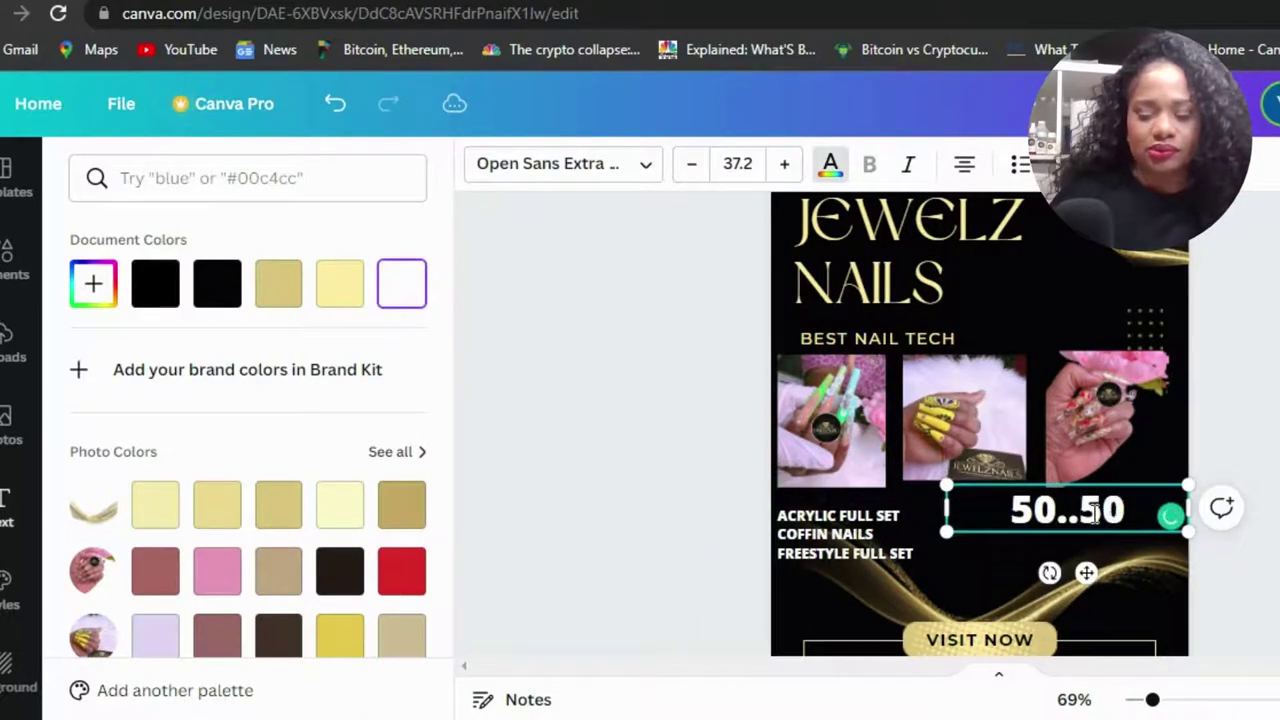
{"action": "key", "text": "BackSpace"}
{"action": "key", "text": "BackSpace"}
{"action": "key", "text": "BackSpace"}
{"action": "key", "text": "BackSpace"}
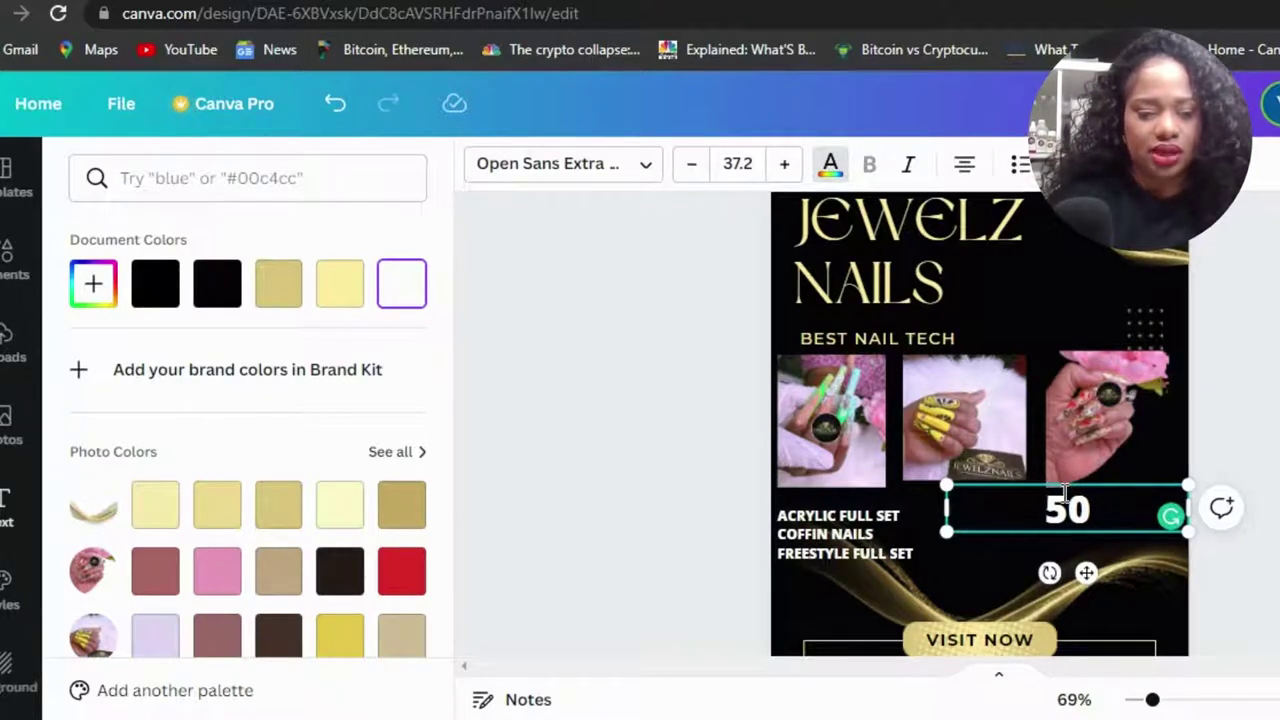
{"action": "type", "text": "4"}
{"action": "key", "text": "BackSpace"}
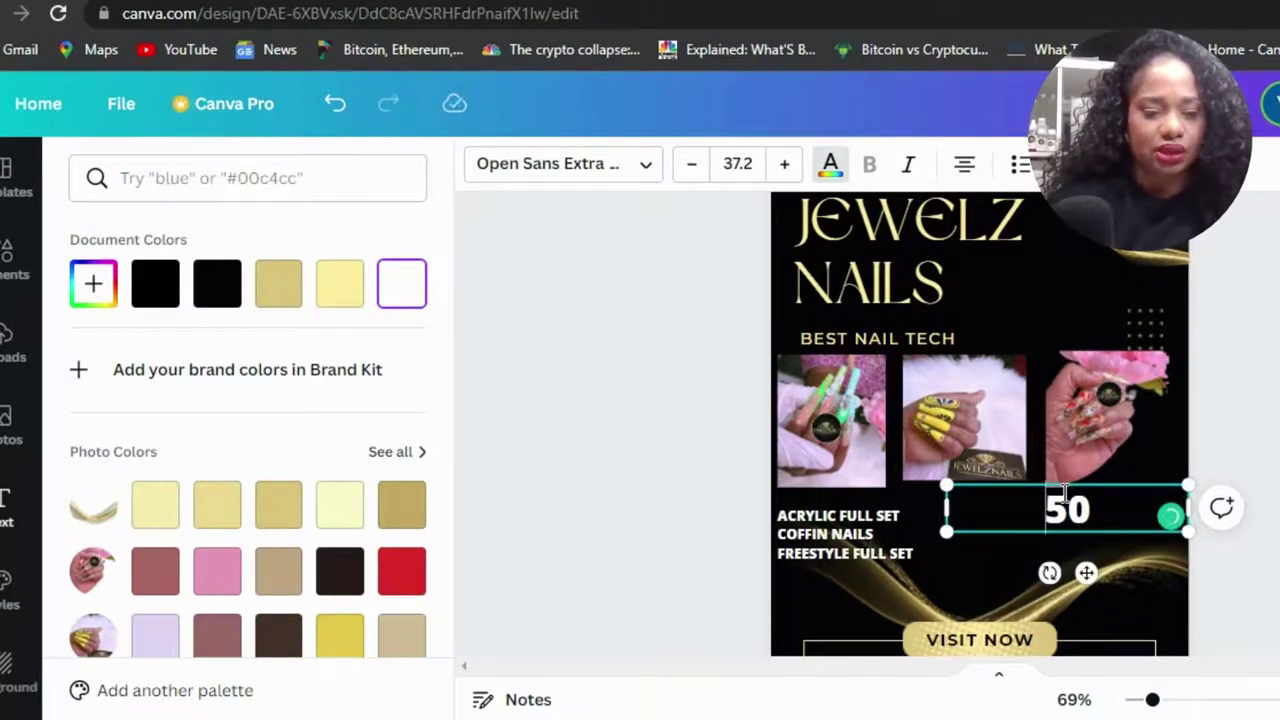
{"action": "type", "text": "$"}
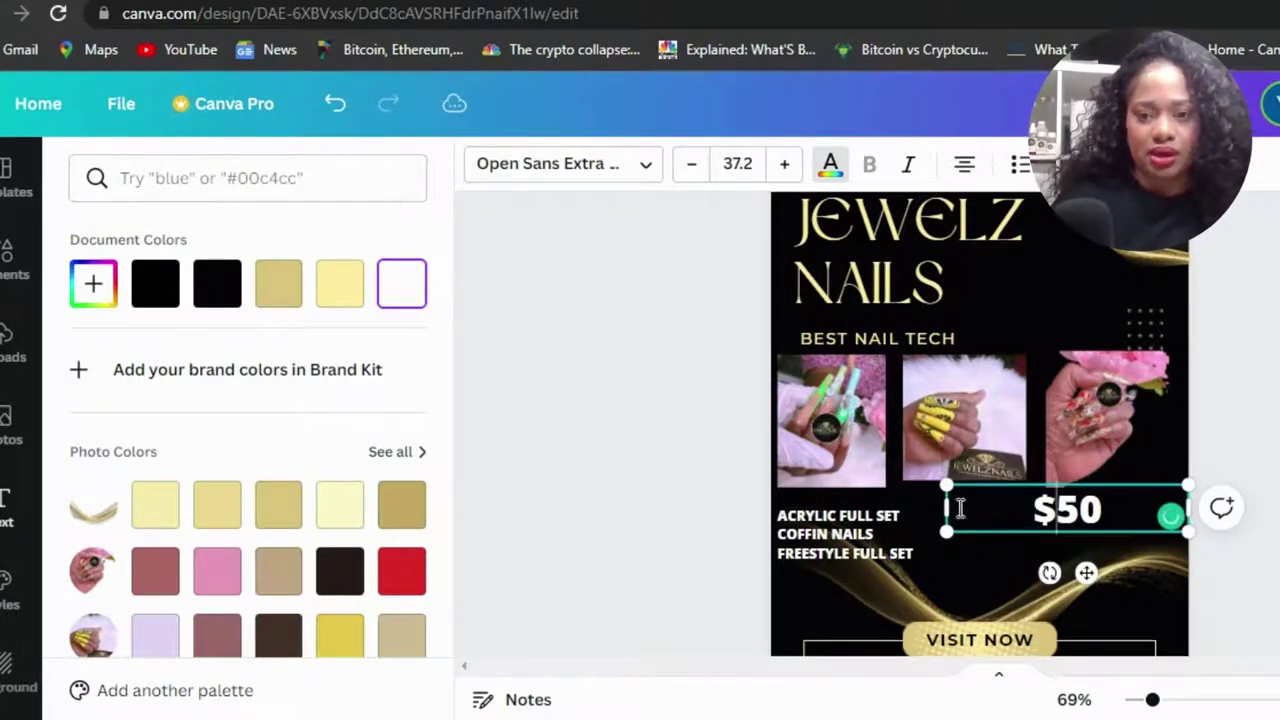
Shrink the $50 price to about 13.8 and place it beside ACRYLIC FULL SET
{"action": "left_click_drag", "start_coordinate": [947, 485], "coordinate": [1057, 507]}
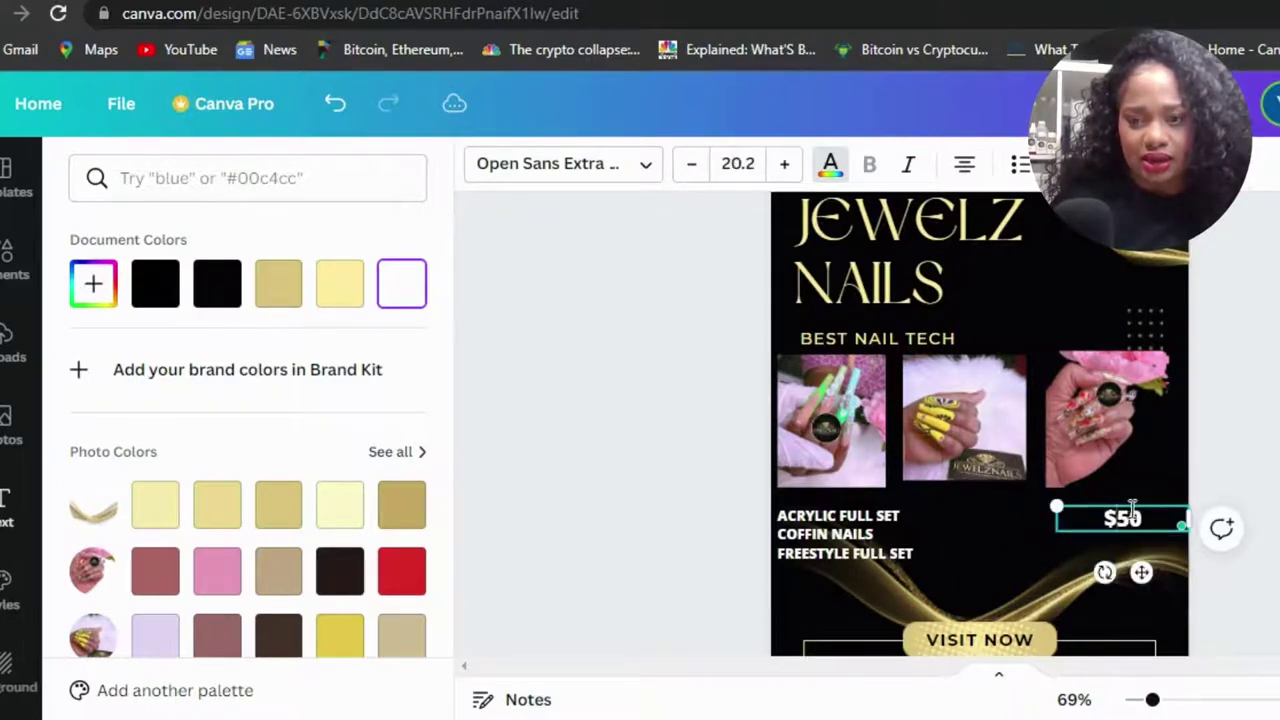
{"action": "left_click_drag", "start_coordinate": [1139, 498], "coordinate": [990, 490]}
{"action": "mouse_move", "coordinate": [903, 500]}
{"action": "left_mouse_down"}
{"action": "mouse_move", "coordinate": [944, 508]}
{"action": "mouse_move", "coordinate": [924, 511]}
{"action": "left_mouse_up"}
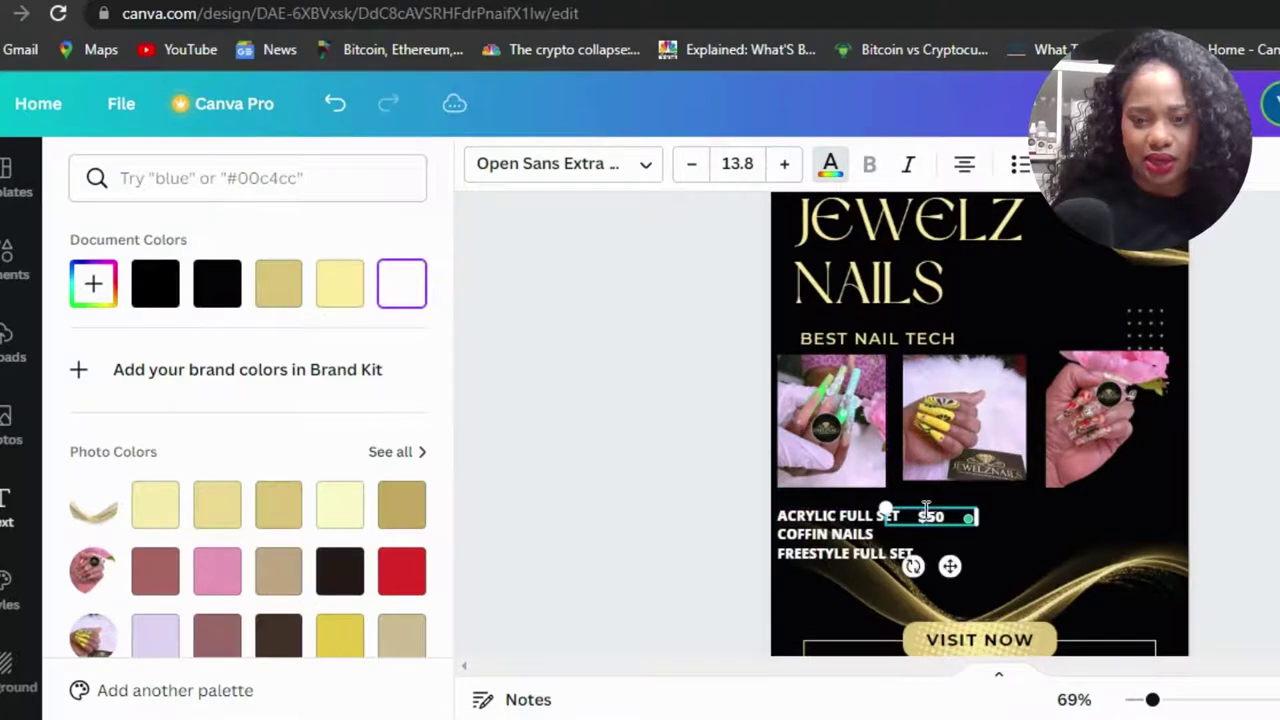
Add $70 and $100 on new lines under $50 and resize the price list
{"action": "left_click", "coordinate": [1075, 543]}
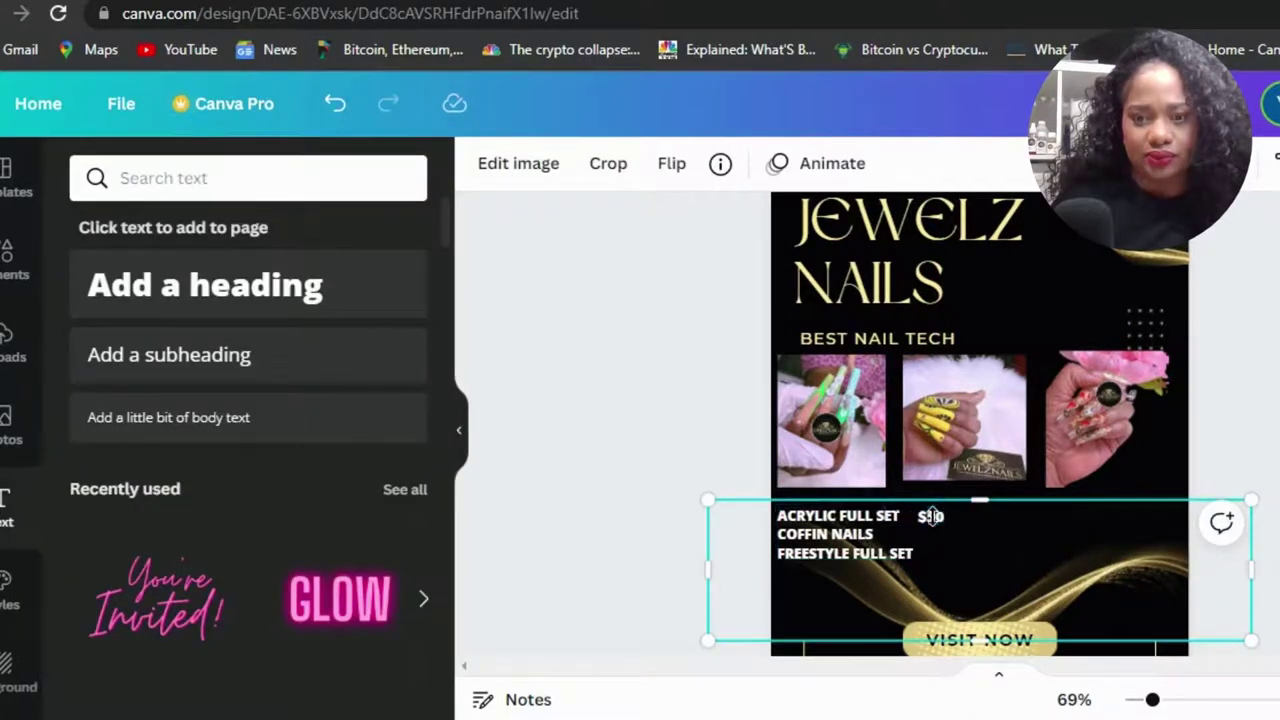
{"action": "left_click_drag", "start_coordinate": [928, 529], "coordinate": [931, 521]}
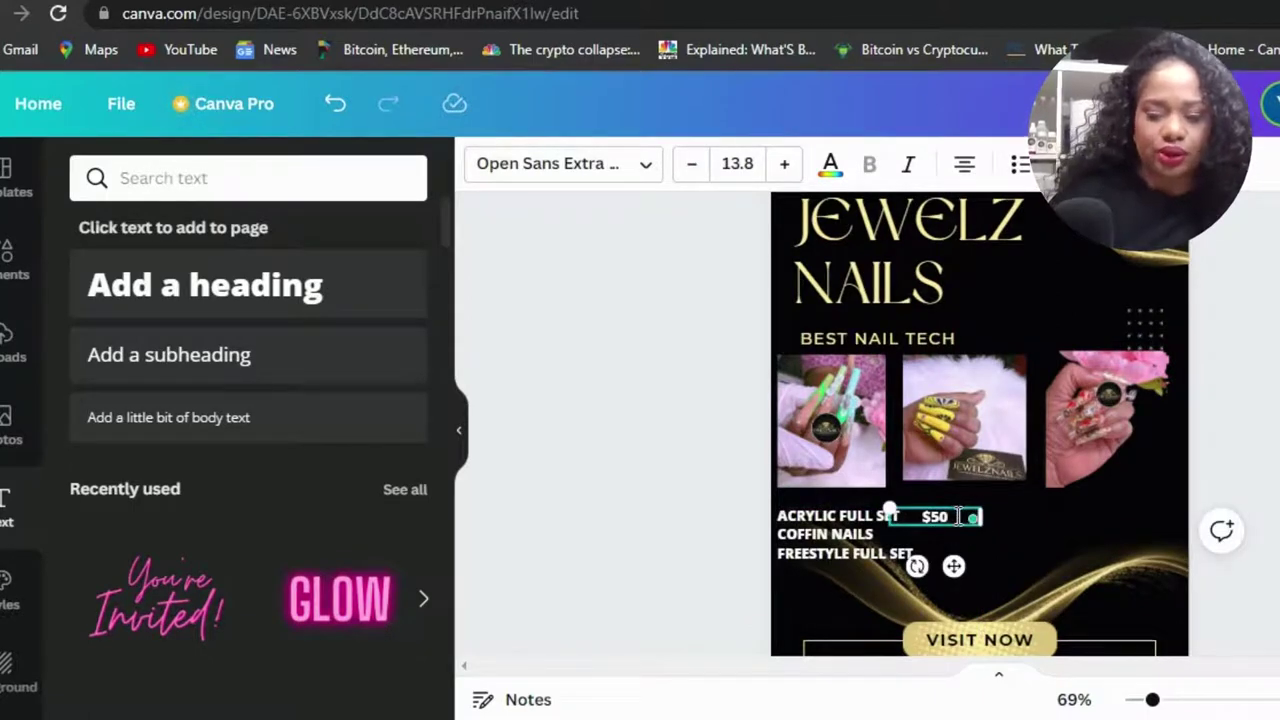
{"action": "key", "text": "Return"}
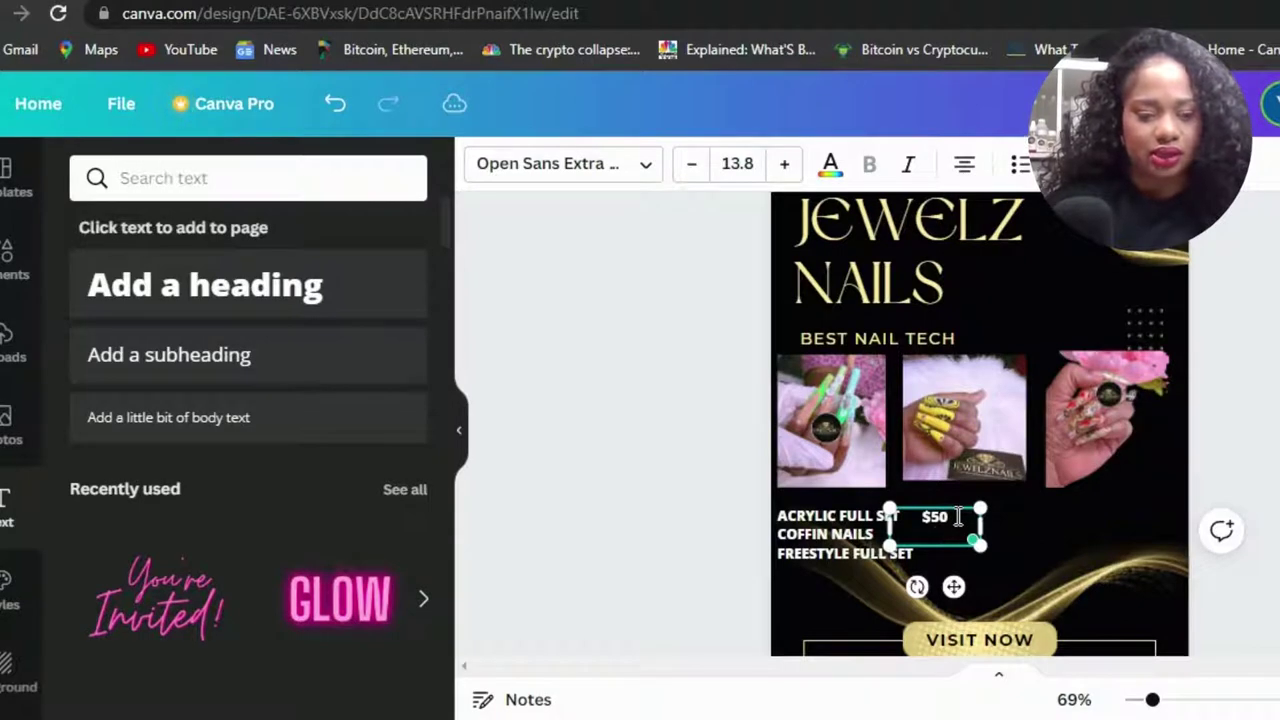
{"action": "type", "text": "7"}
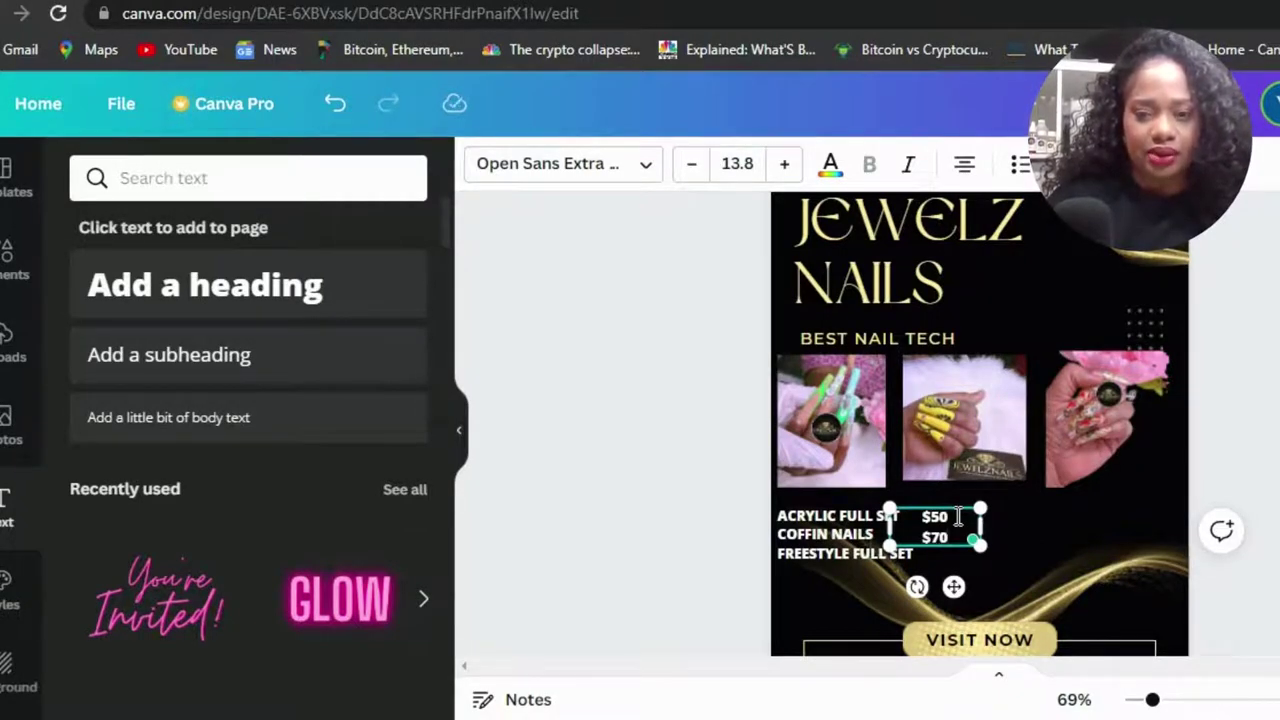
{"action": "type", "text": "0"}
{"action": "key", "text": "Return"}
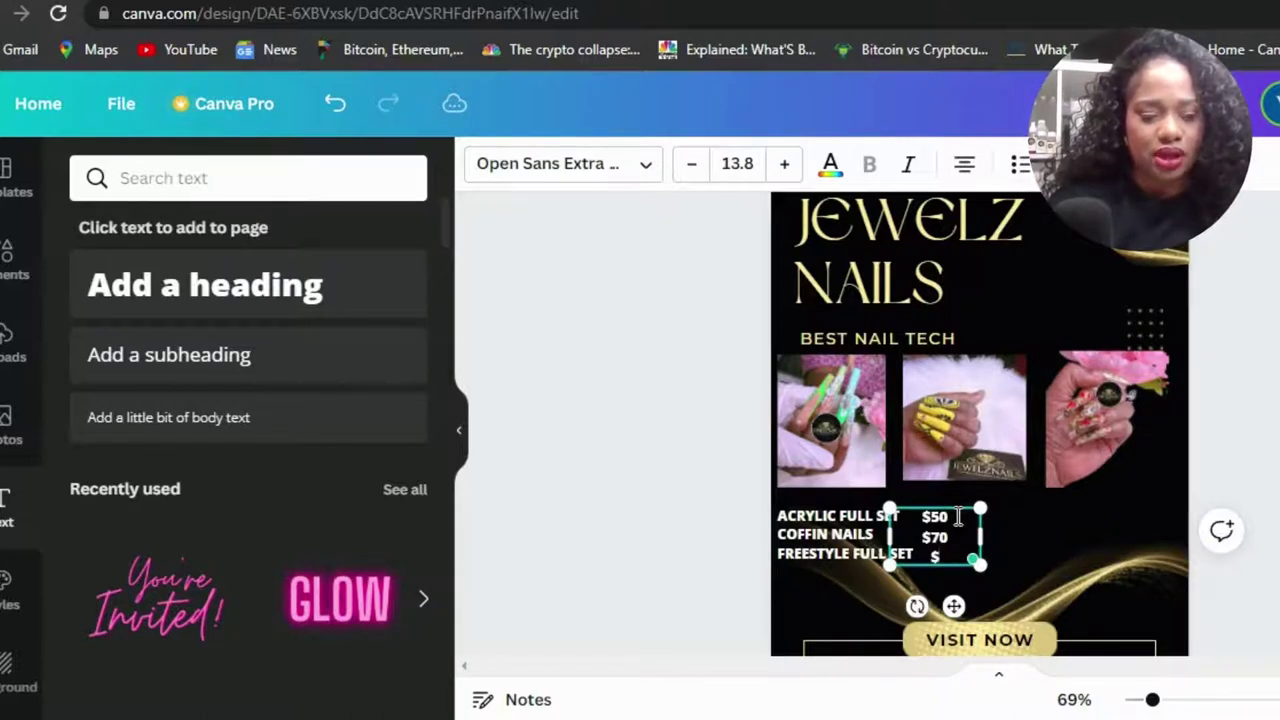
{"action": "type", "text": "00"}
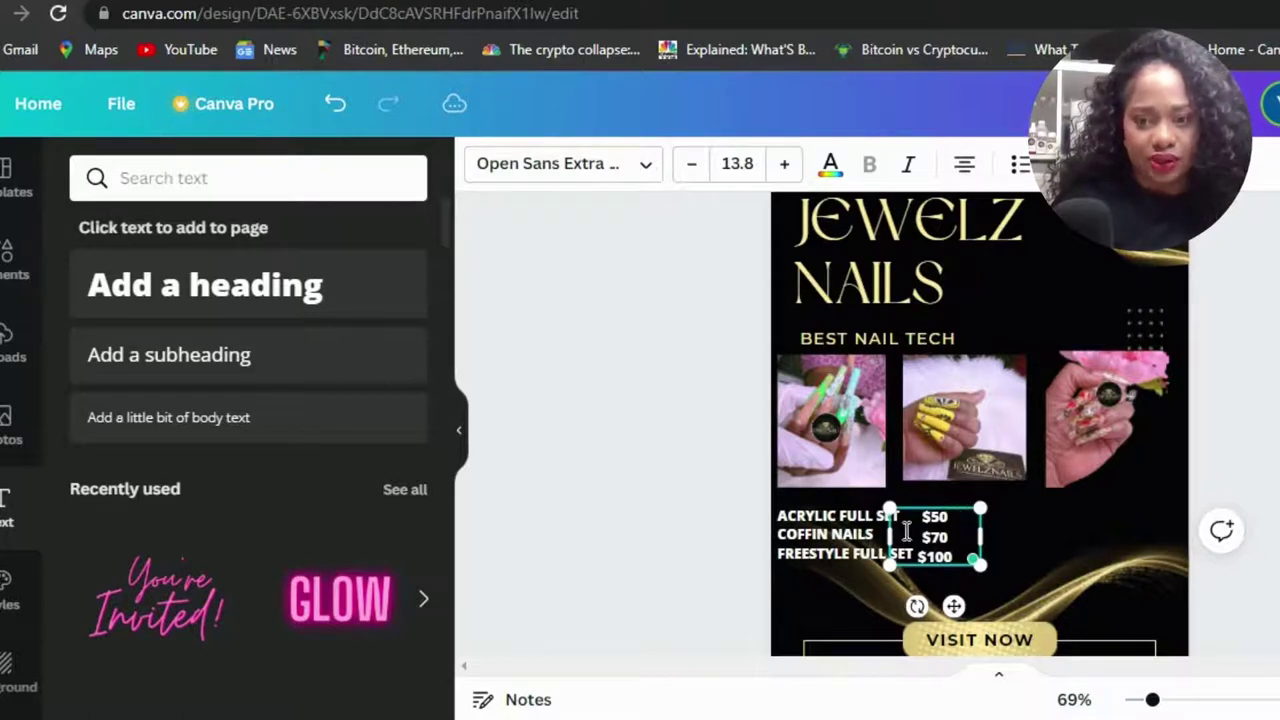
{"action": "left_click_drag", "start_coordinate": [890, 510], "coordinate": [903, 516]}
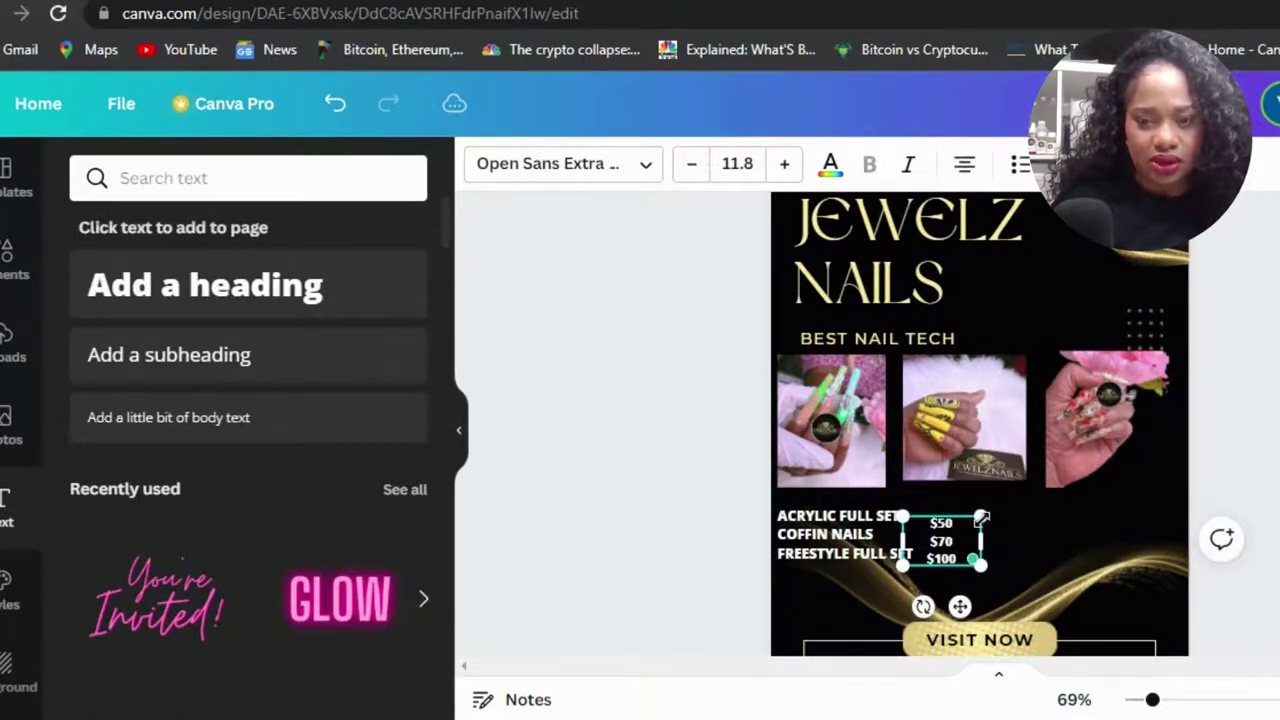
{"action": "mouse_move", "coordinate": [981, 517]}
{"action": "left_mouse_down"}
{"action": "mouse_move", "coordinate": [1002, 497]}
{"action": "mouse_move", "coordinate": [1016, 503]}
{"action": "mouse_move", "coordinate": [995, 501]}
{"action": "left_mouse_up"}
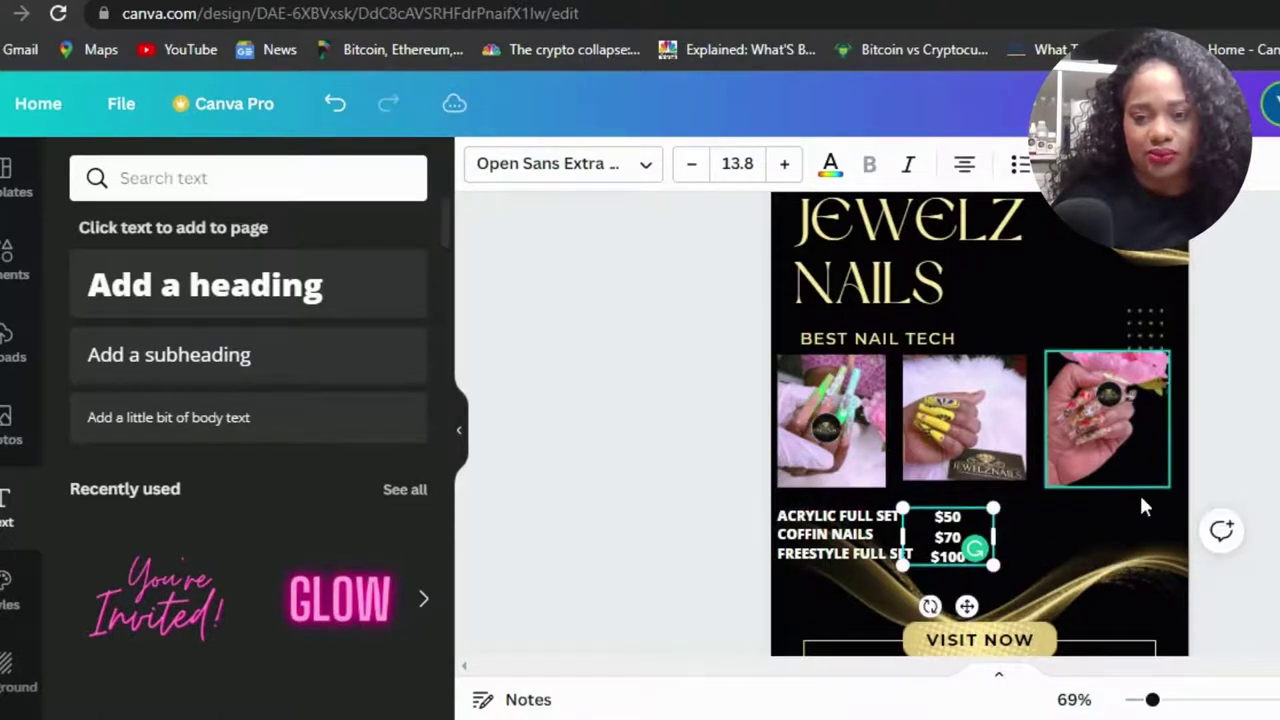
{"action": "key", "text": "Escape"}
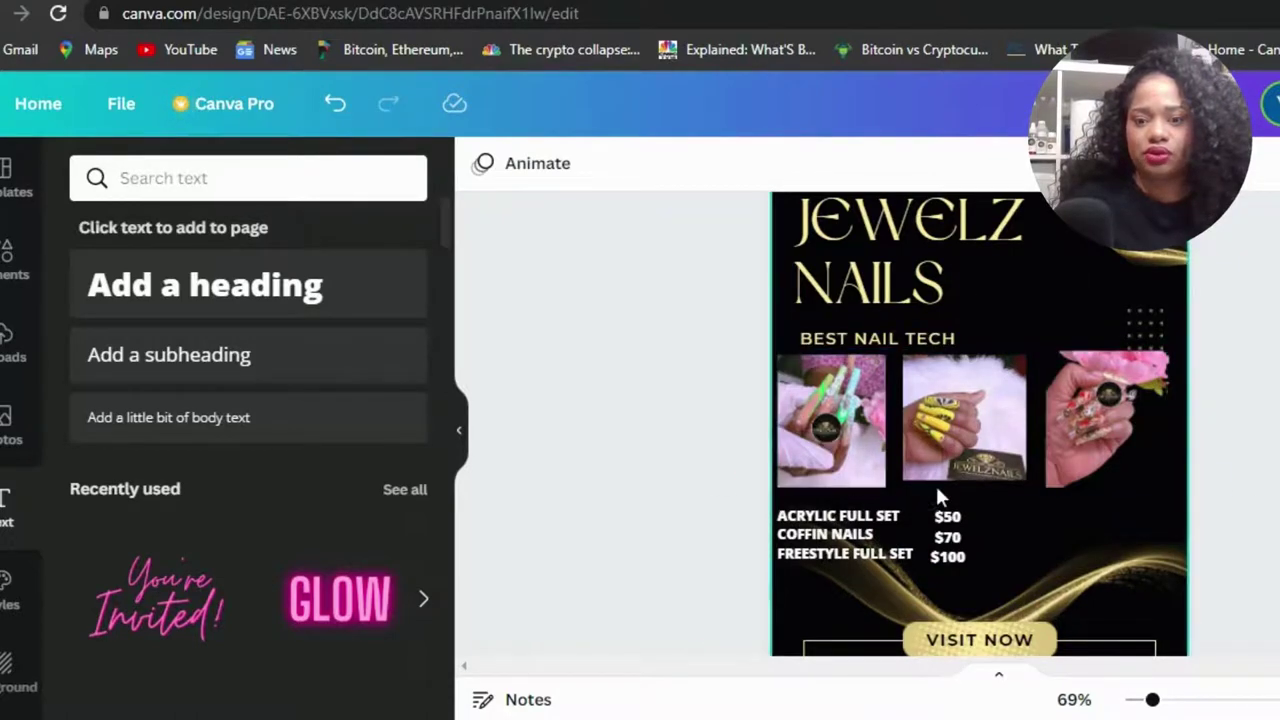
Add a heading text box at the flyer bottom below the website address and widen it
{"action": "scroll", "coordinate": [1070, 604], "scroll_direction": "down", "scroll_amount": 3}
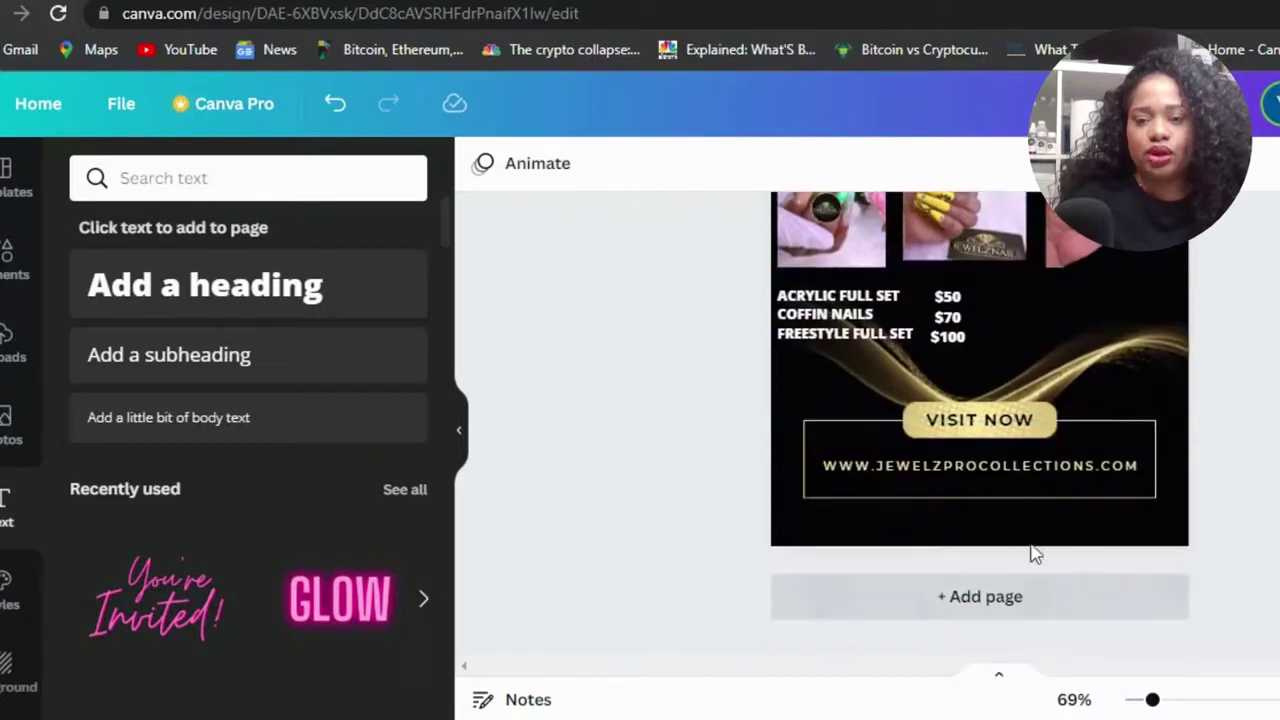
{"action": "double_click", "coordinate": [880, 463]}
{"action": "left_click", "coordinate": [857, 534]}
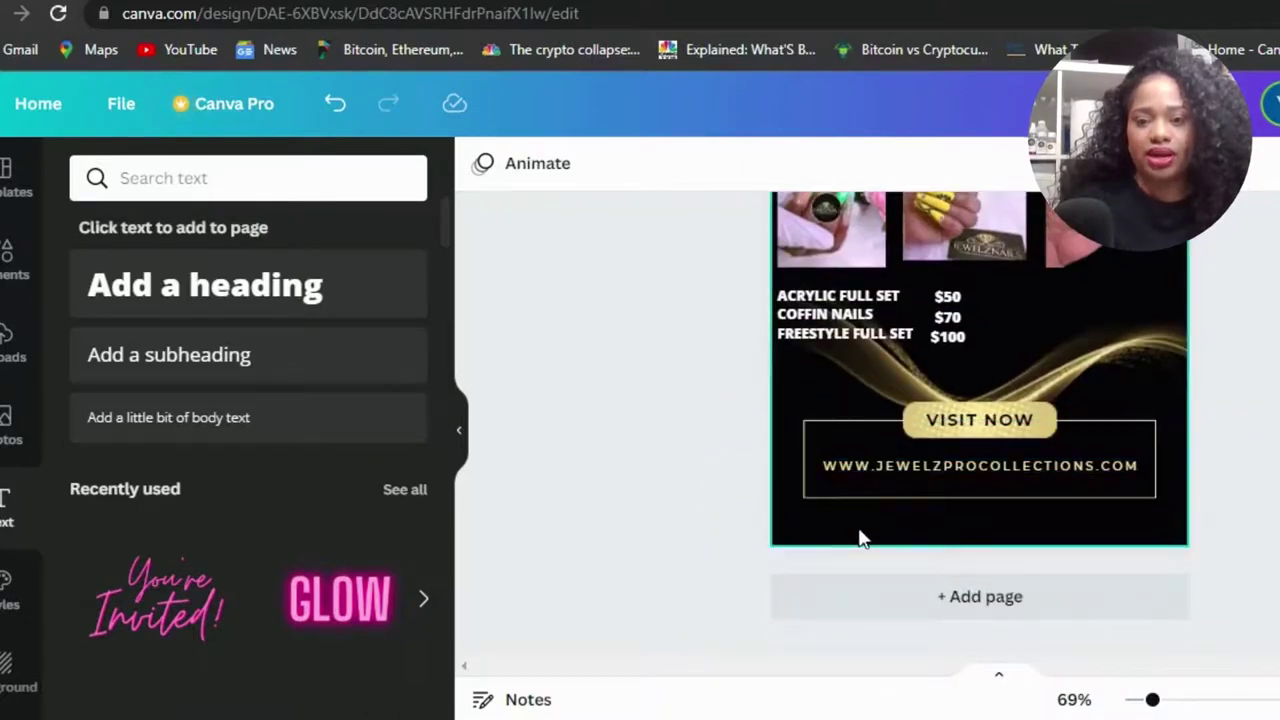
{"action": "left_click", "coordinate": [273, 303]}
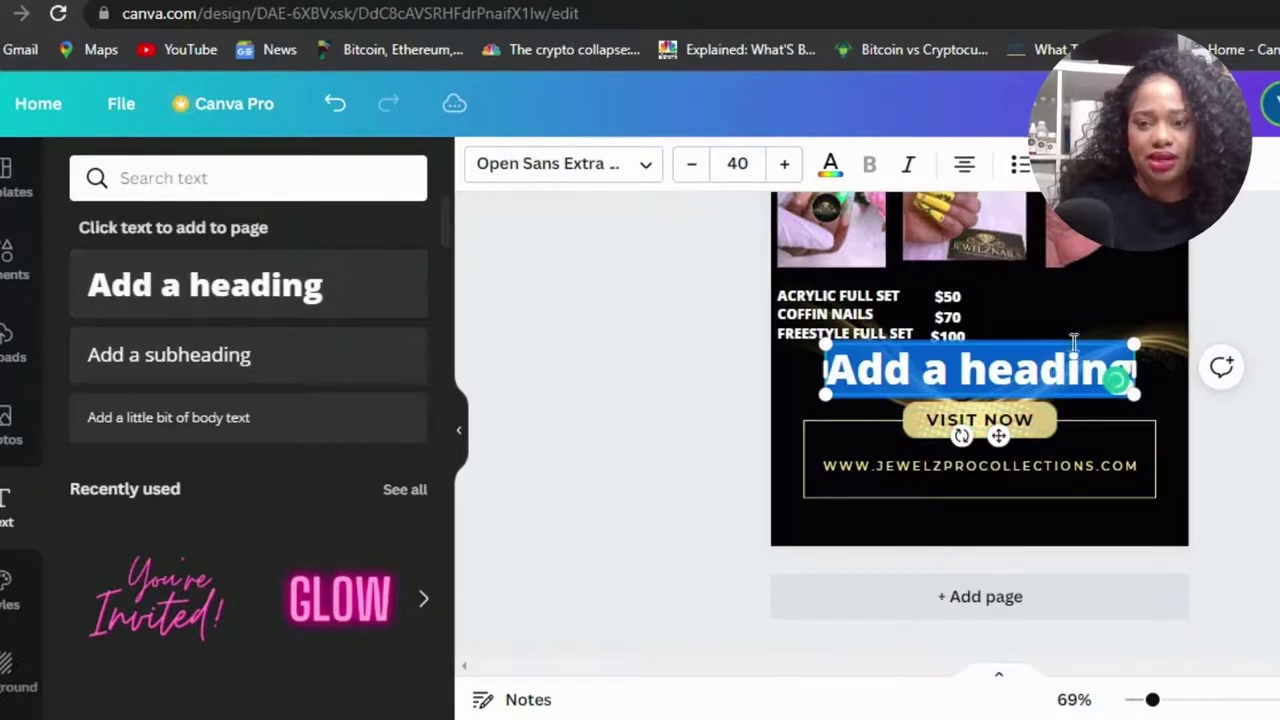
{"action": "left_click_drag", "start_coordinate": [1079, 342], "coordinate": [1010, 530]}
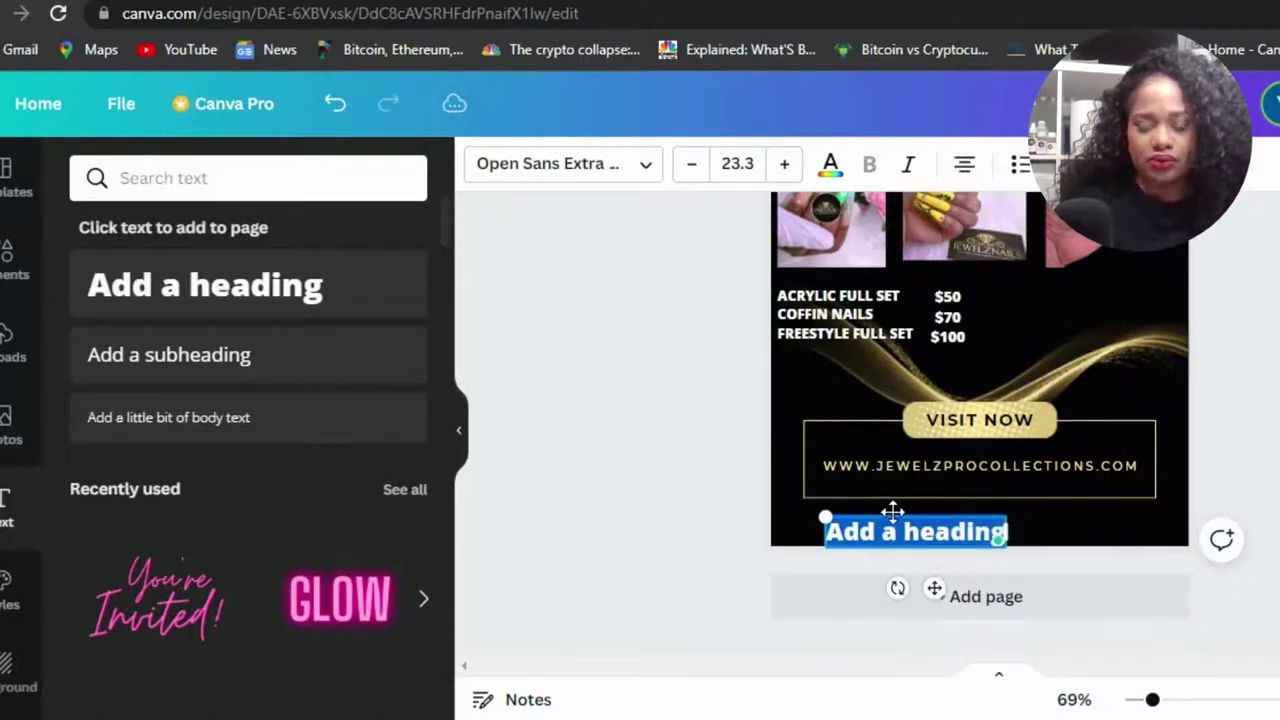
{"action": "left_click_drag", "start_coordinate": [894, 514], "coordinate": [966, 512]}
{"action": "left_click_drag", "start_coordinate": [1099, 527], "coordinate": [1150, 531]}
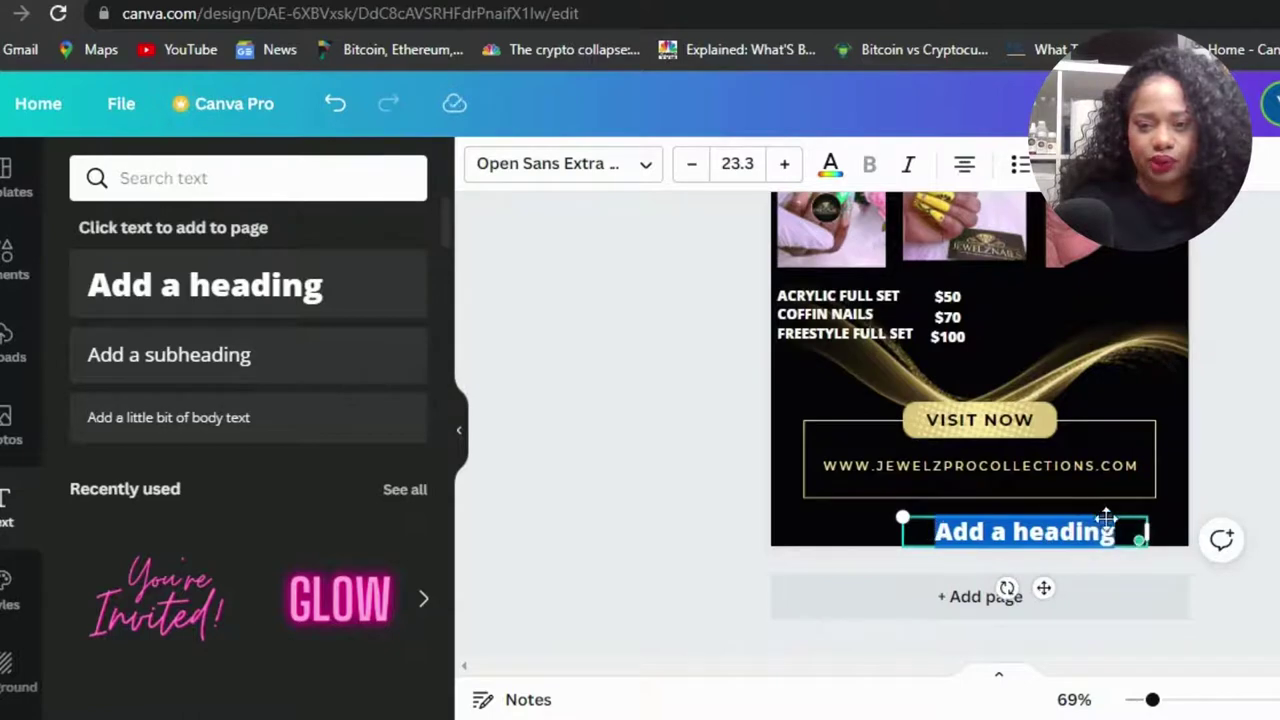
Replace the placeholder heading text with POMPANO BEACH, FL
{"action": "left_click", "coordinate": [1115, 530]}
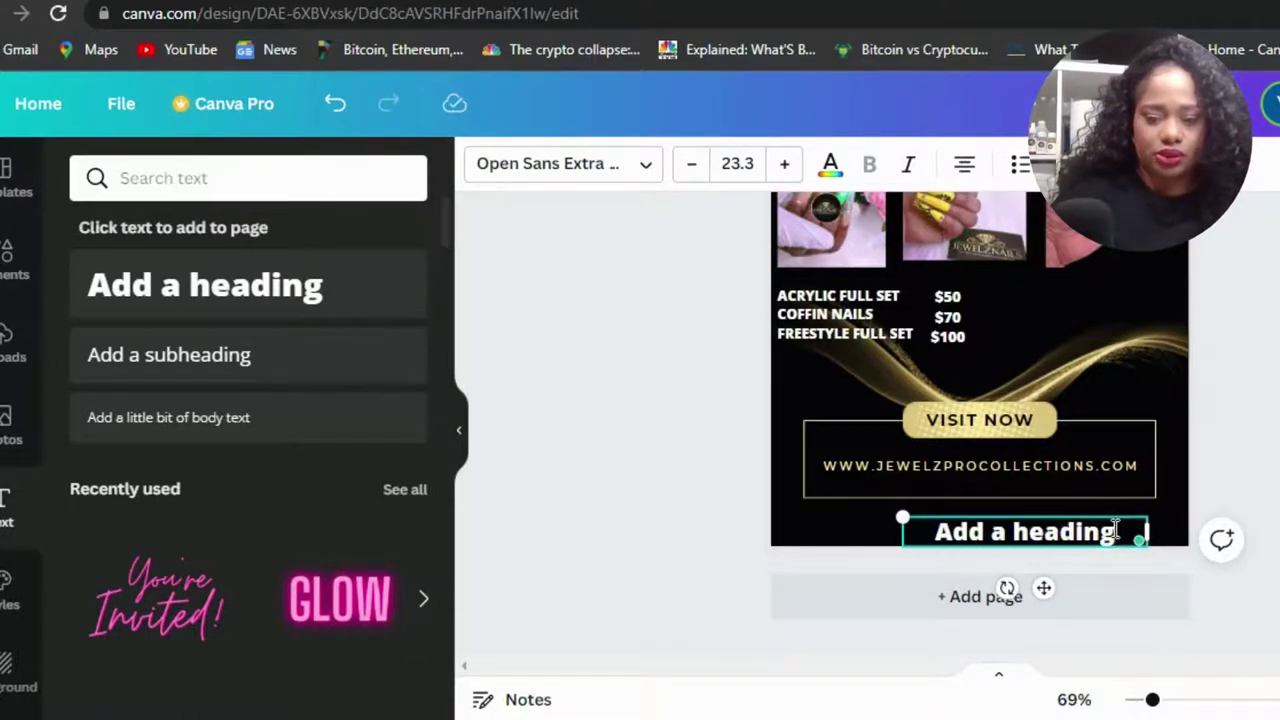
{"action": "key", "text": "BackSpace"}
{"action": "key", "text": "BackSpace"}
{"action": "key", "text": "BackSpace"}
{"action": "key", "text": "BackSpace"}
{"action": "key", "text": "BackSpace"}
{"action": "key", "text": "BackSpace"}
{"action": "key", "text": "BackSpace"}
{"action": "key", "text": "BackSpace"}
{"action": "key", "text": "BackSpace"}
{"action": "key", "text": "BackSpace"}
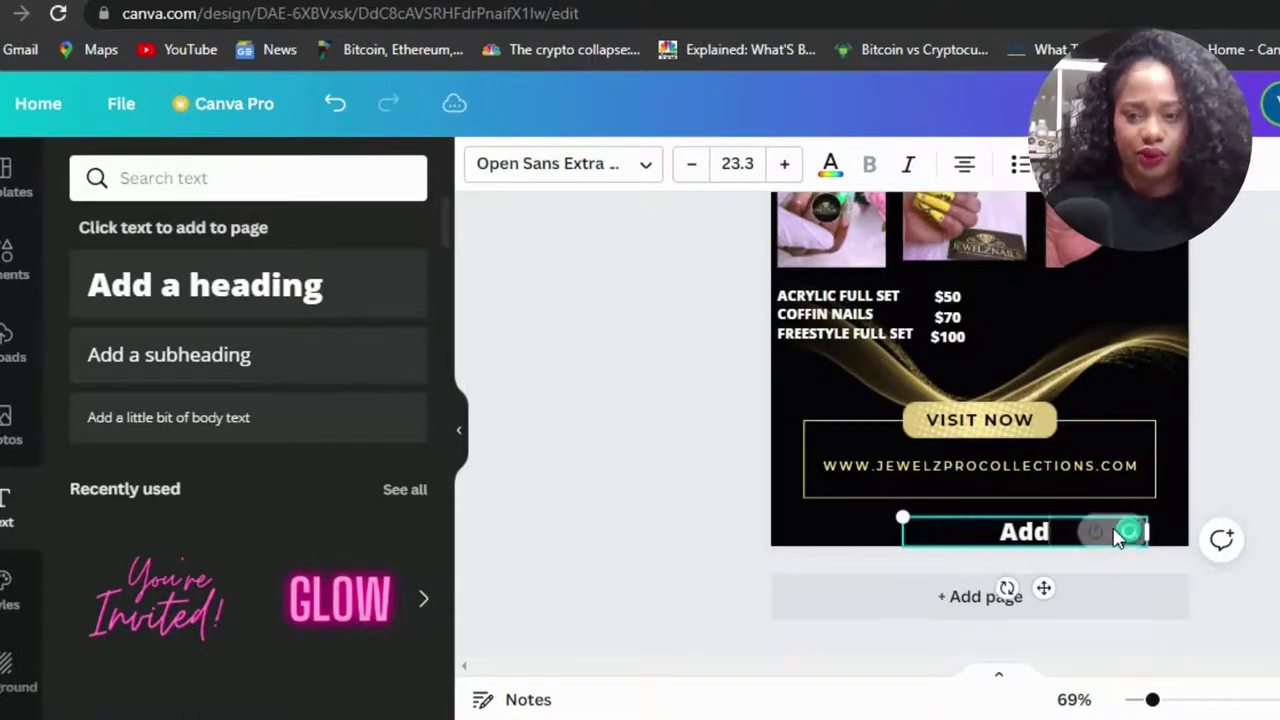
{"action": "key", "text": "BackSpace"}
{"action": "key", "text": "BackSpace"}
{"action": "key", "text": "BackSpace"}
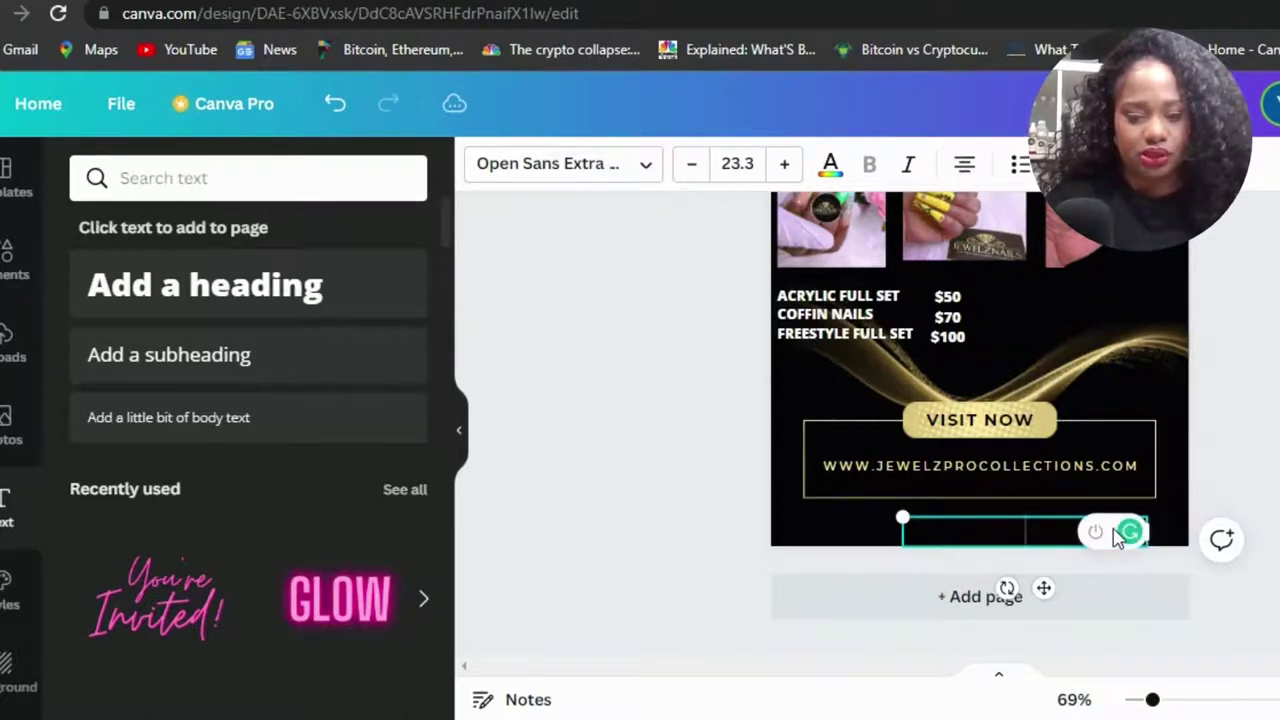
{"action": "type", "text": "p"}
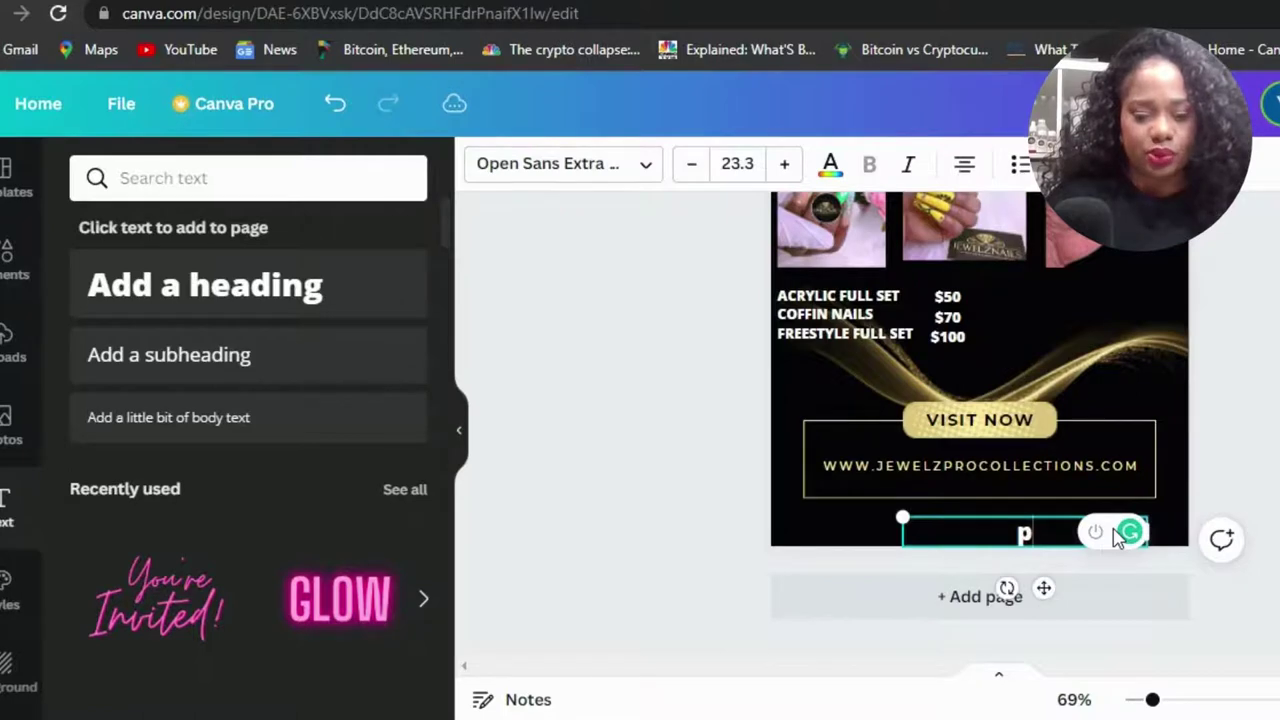
{"action": "type", "text": "OMP"}
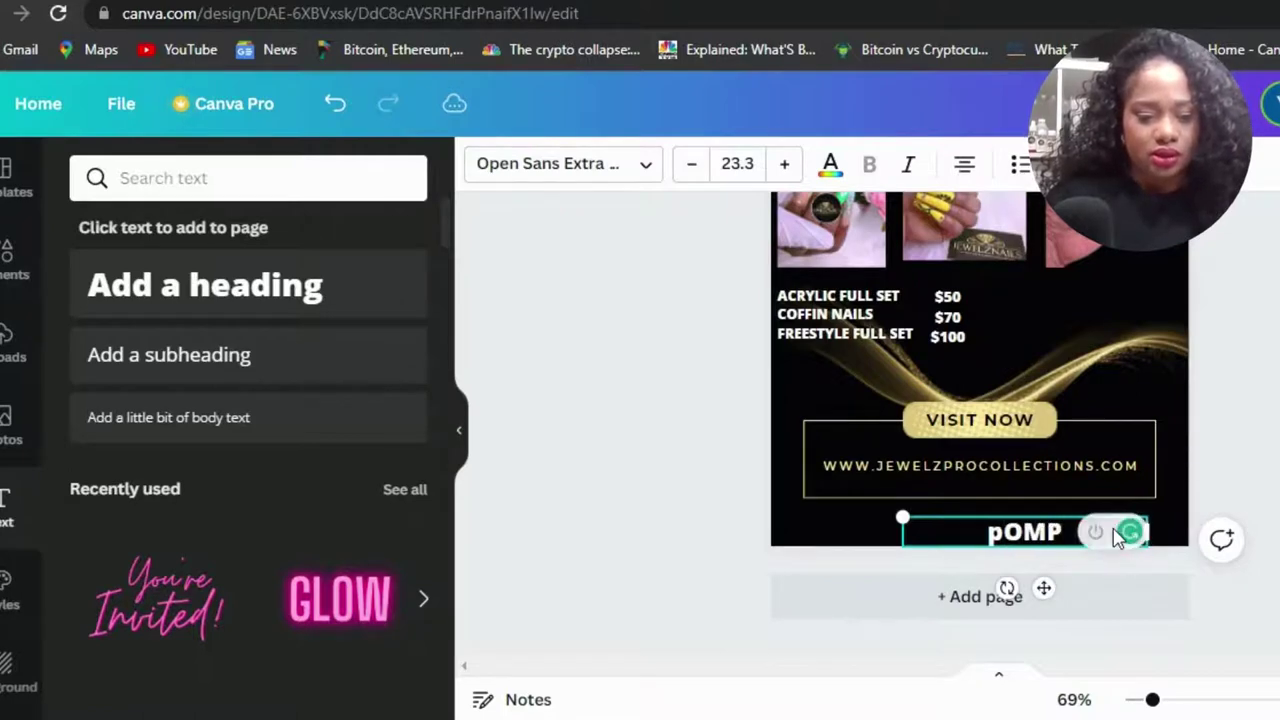
{"action": "type", "text": "ANO"}
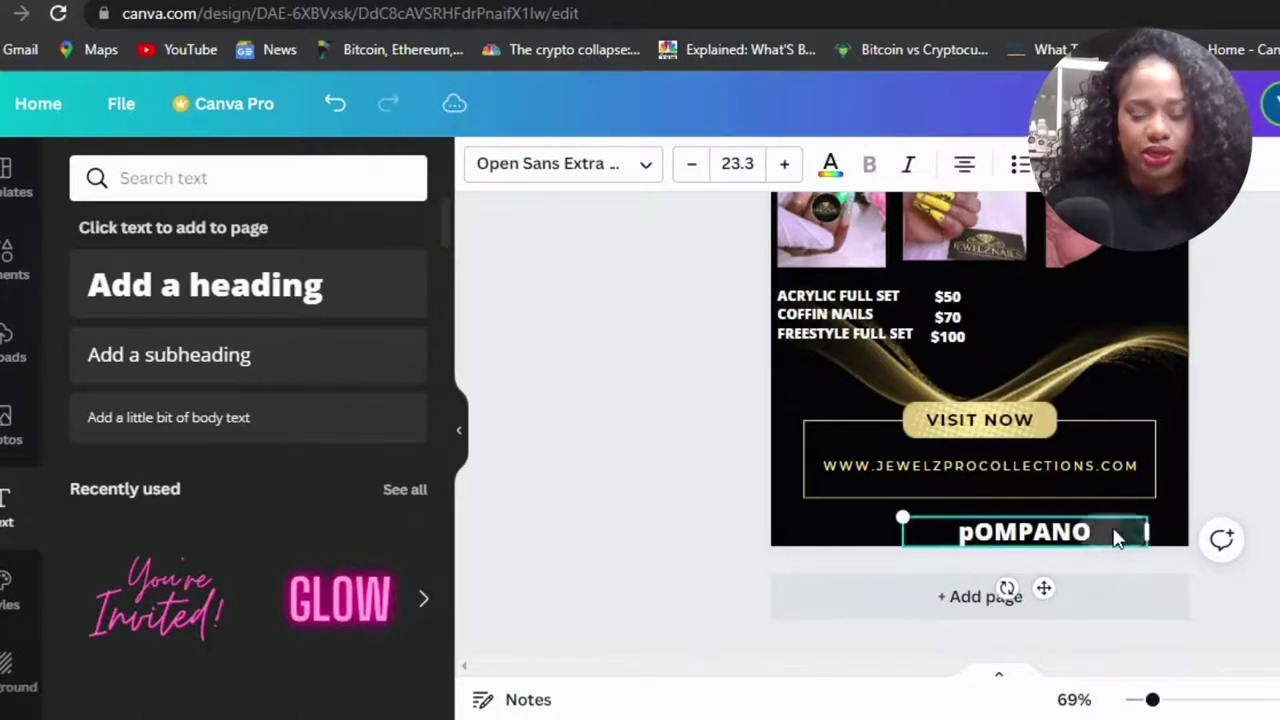
{"action": "key", "text": "BackSpace"}
{"action": "key", "text": "BackSpace"}
{"action": "key", "text": "BackSpace"}
{"action": "key", "text": "BackSpace"}
{"action": "key", "text": "BackSpace"}
{"action": "key", "text": "BackSpace"}
{"action": "key", "text": "BackSpace"}
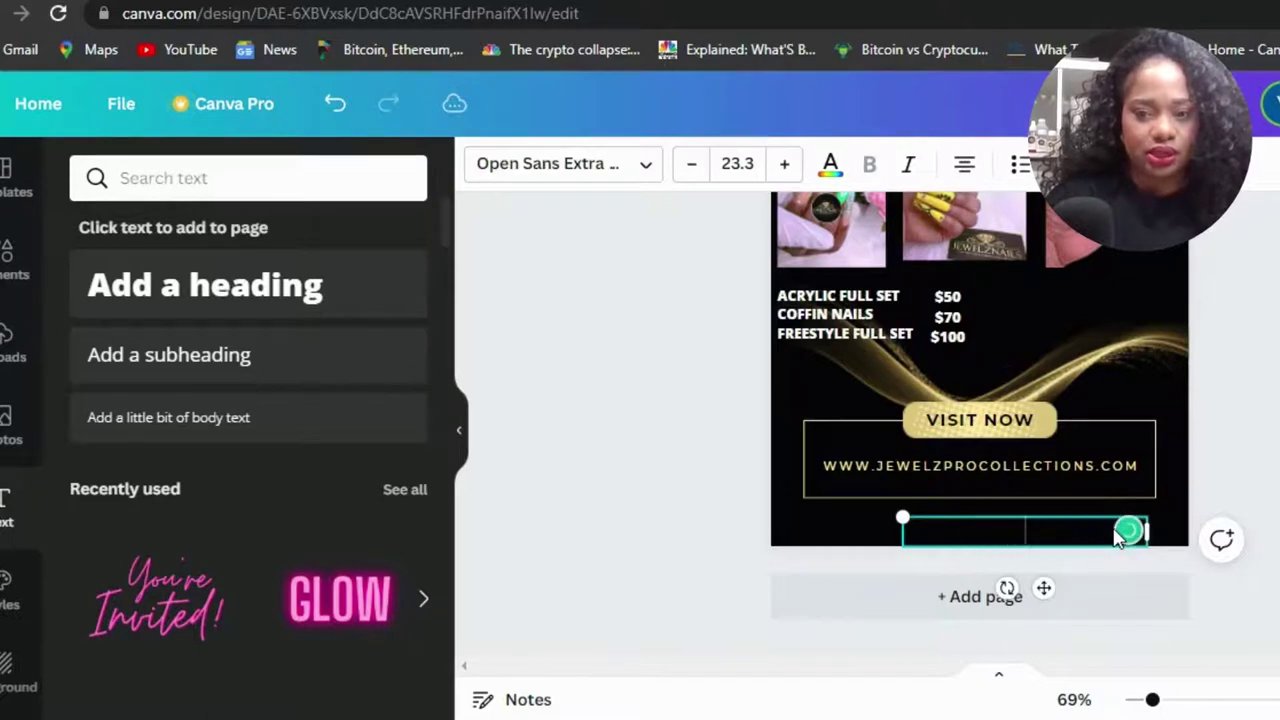
{"action": "type", "text": "POM"}
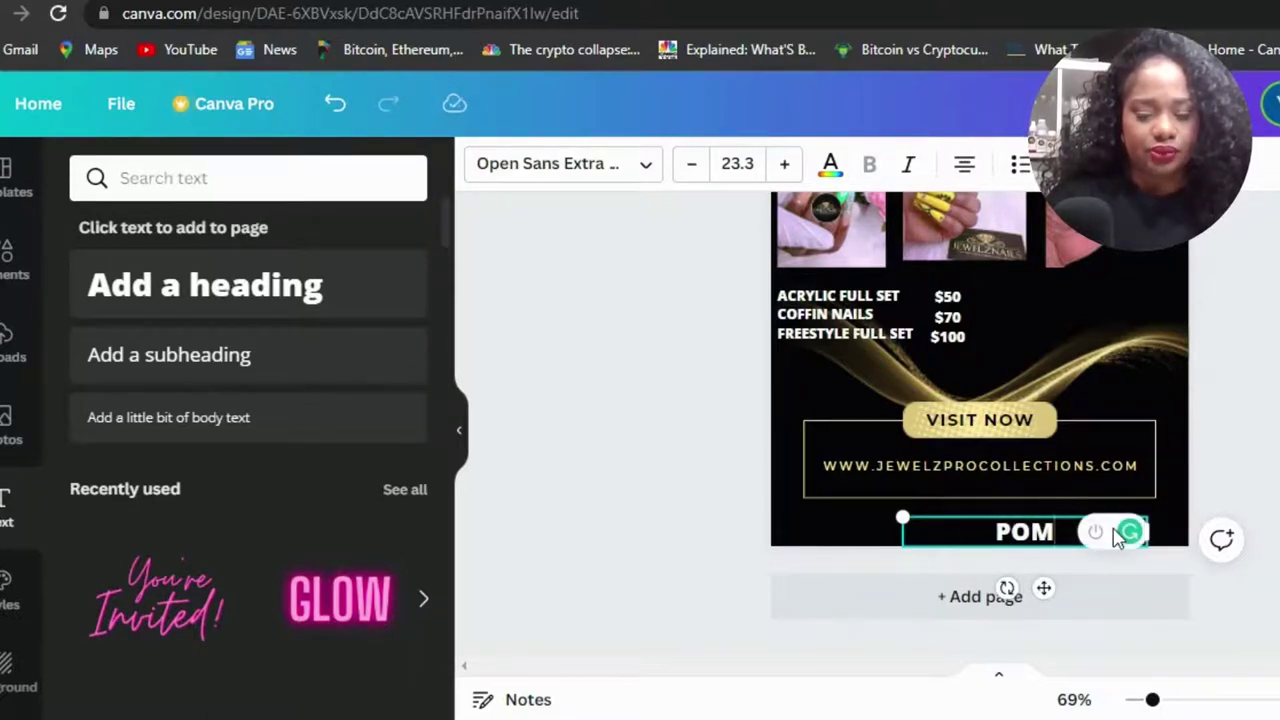
{"action": "type", "text": "PANO"}
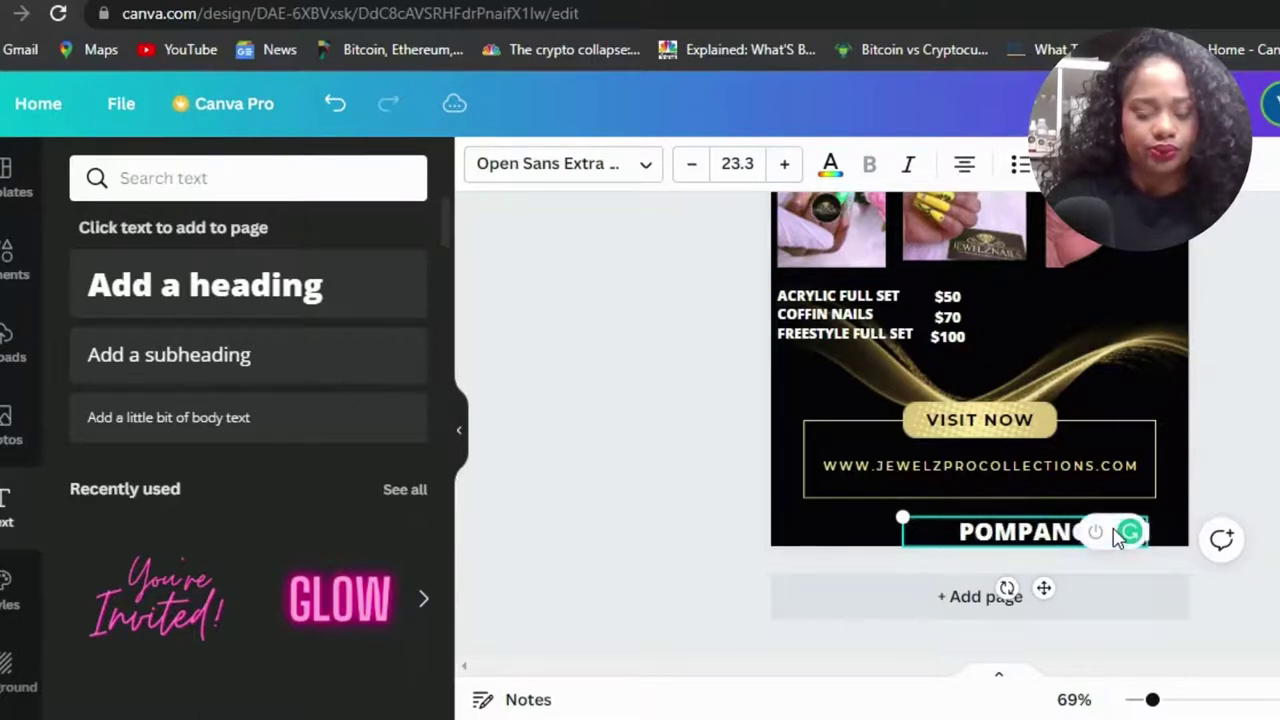
{"action": "type", "text": " BEA"}
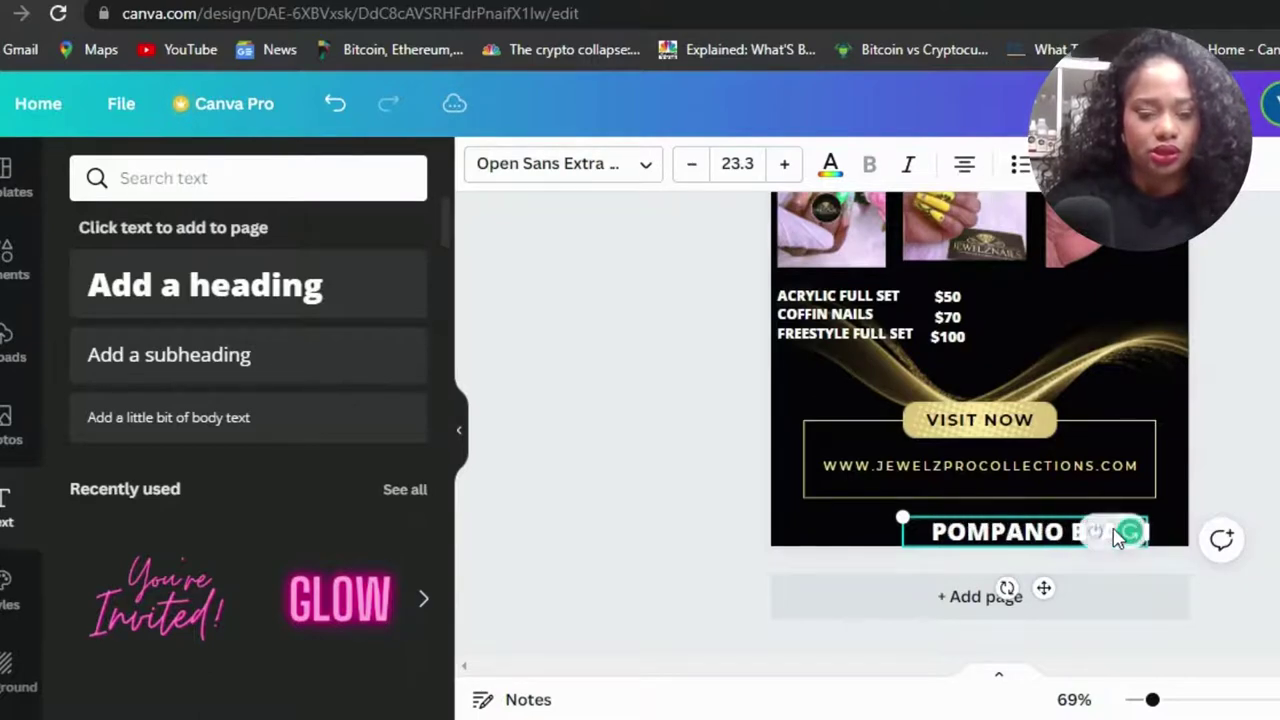
{"action": "type", "text": "CH"}
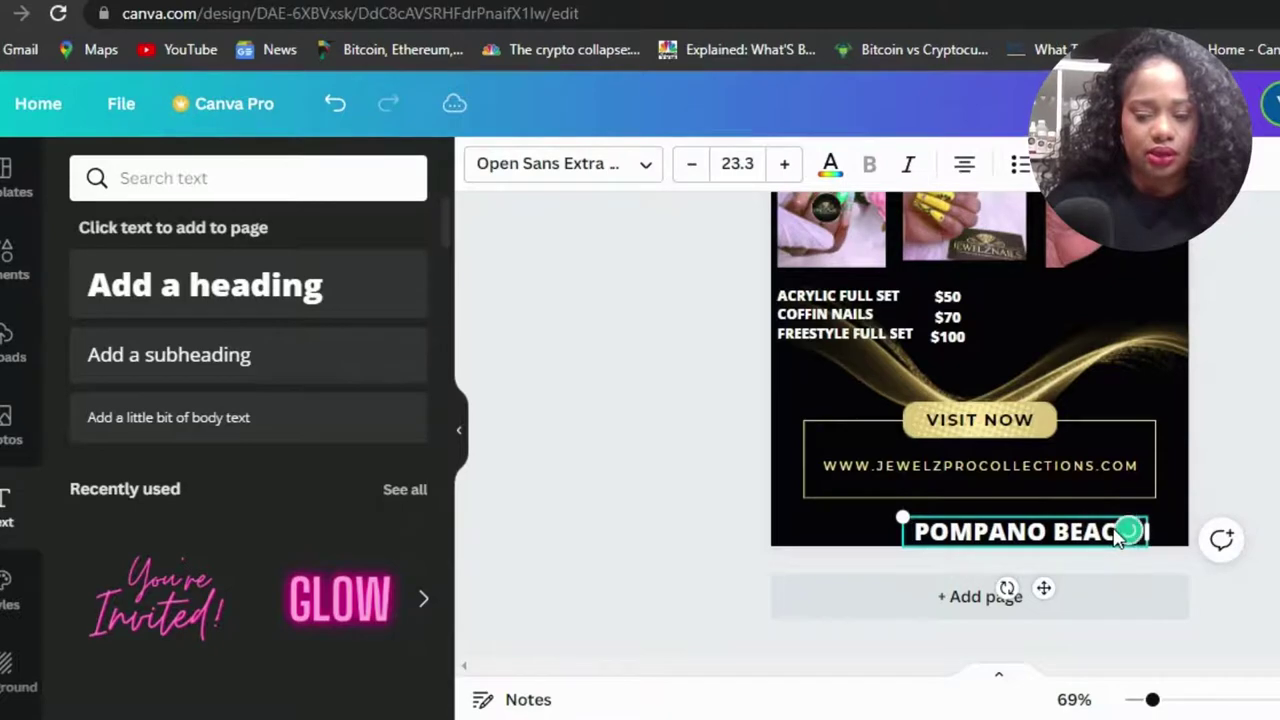
{"action": "type", "text": ", FL"}
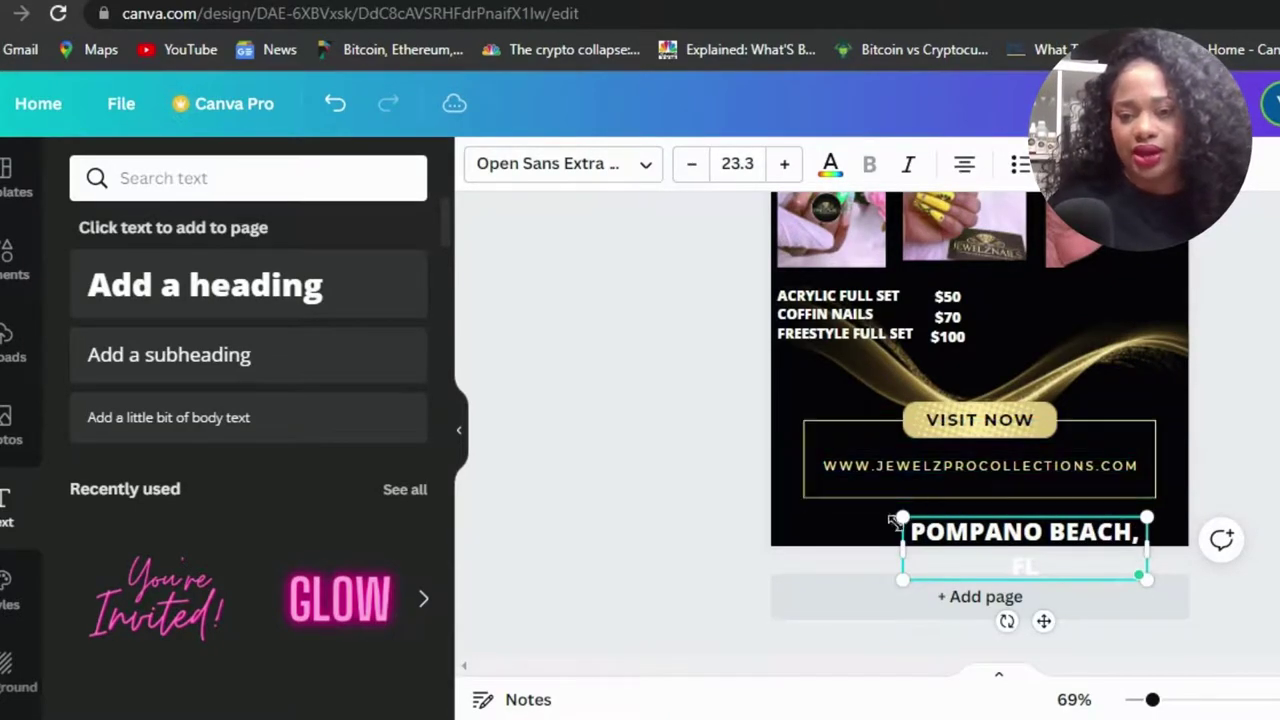
Resize the location text small and centre it under the website box
{"action": "left_click_drag", "start_coordinate": [902, 513], "coordinate": [830, 498]}
{"action": "left_click_drag", "start_coordinate": [1150, 583], "coordinate": [1036, 540]}
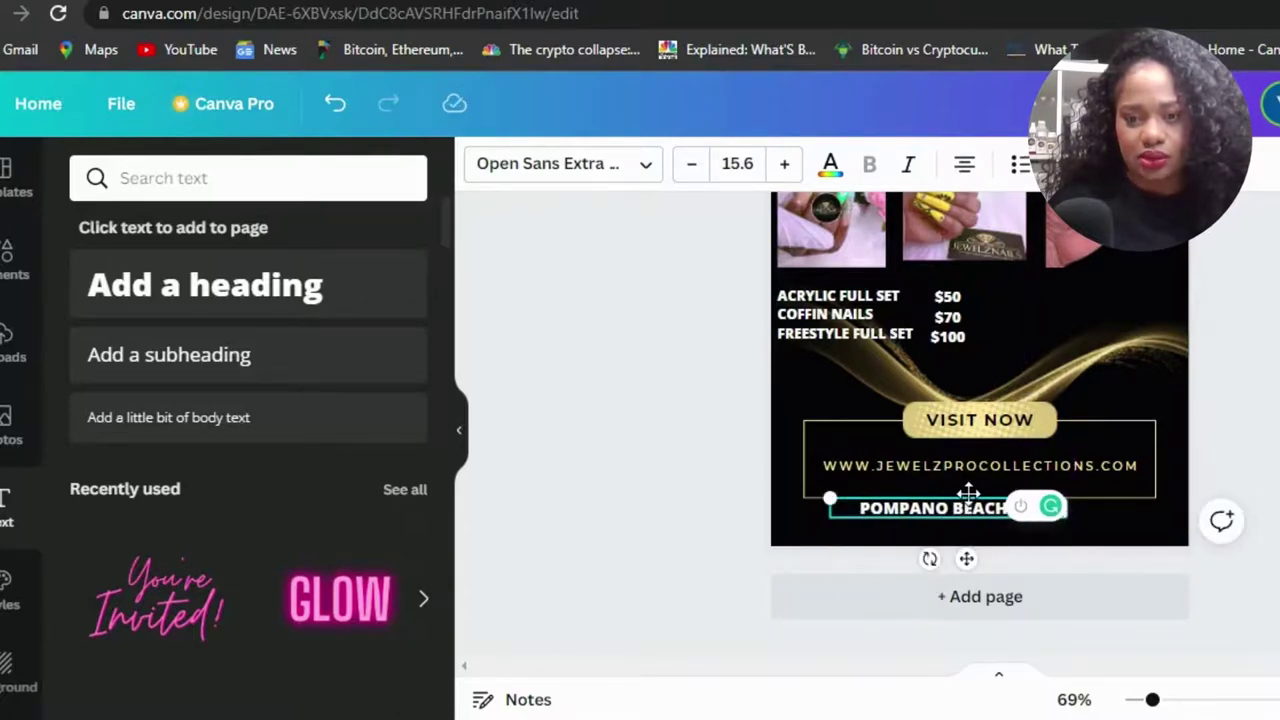
{"action": "left_click_drag", "start_coordinate": [967, 497], "coordinate": [989, 508]}
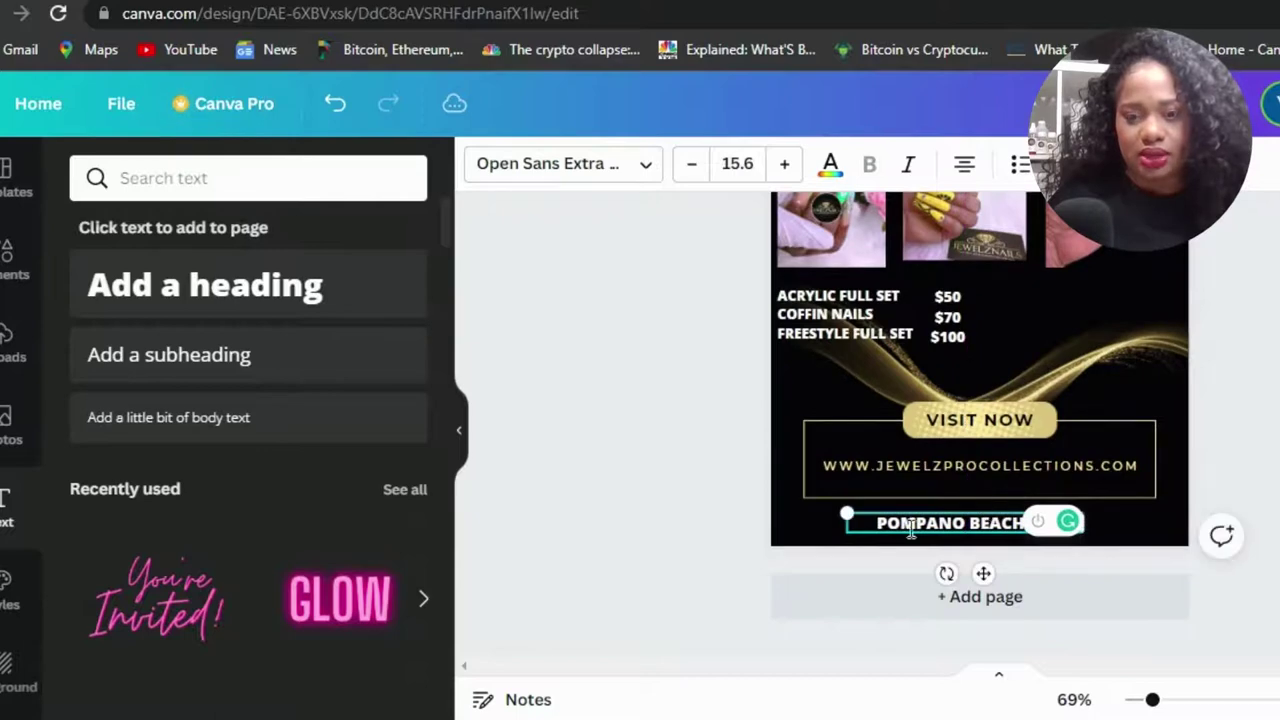
{"action": "left_click_drag", "start_coordinate": [848, 514], "coordinate": [893, 521]}
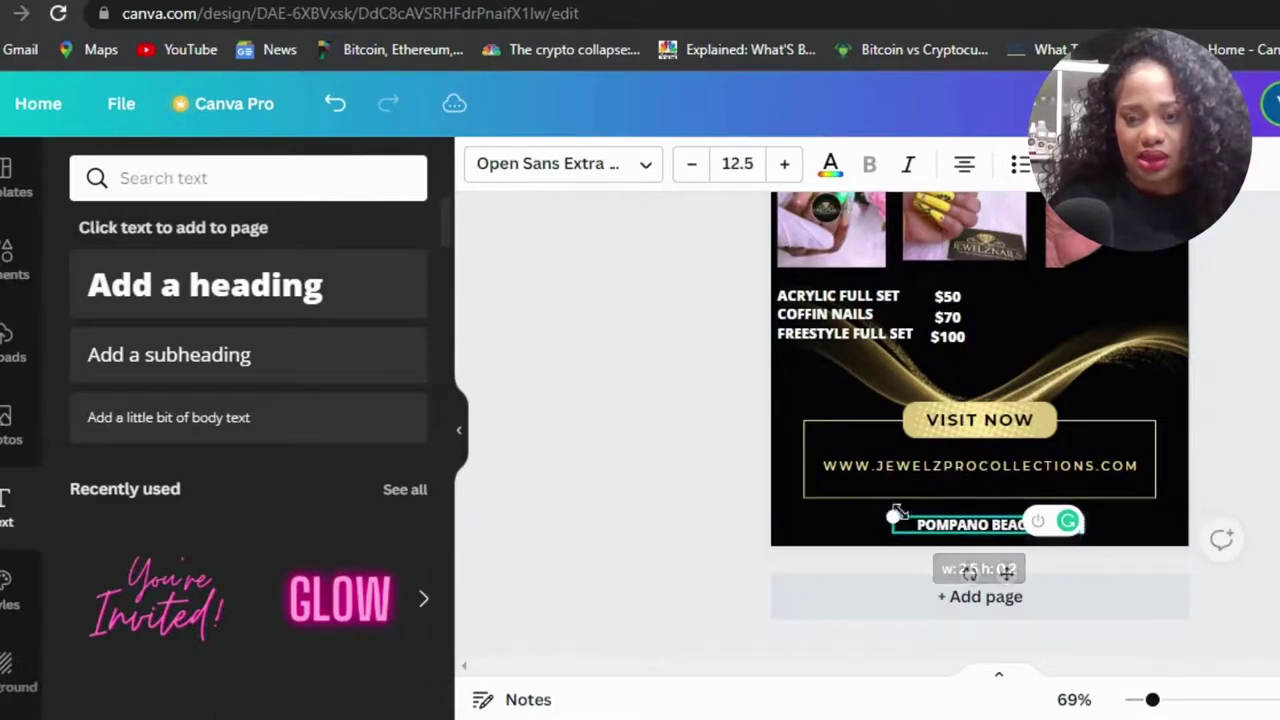
{"action": "left_click", "coordinate": [1156, 388]}
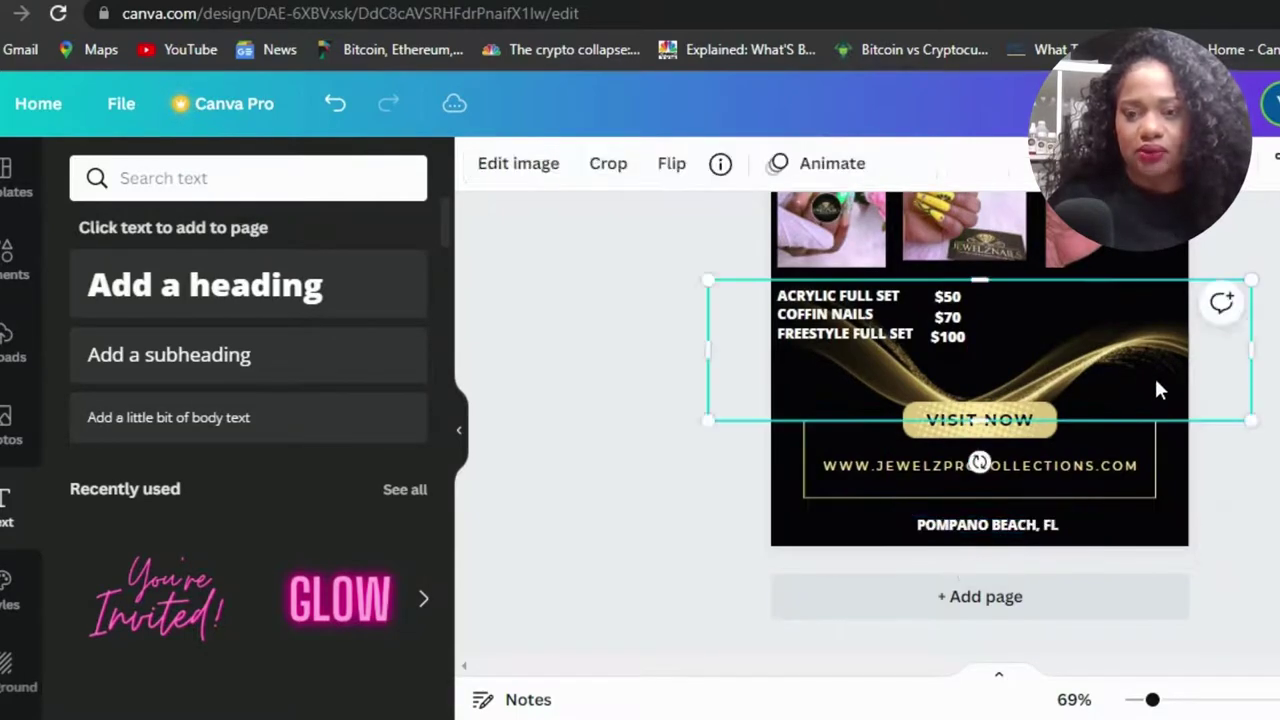
{"action": "left_click", "coordinate": [1254, 470]}
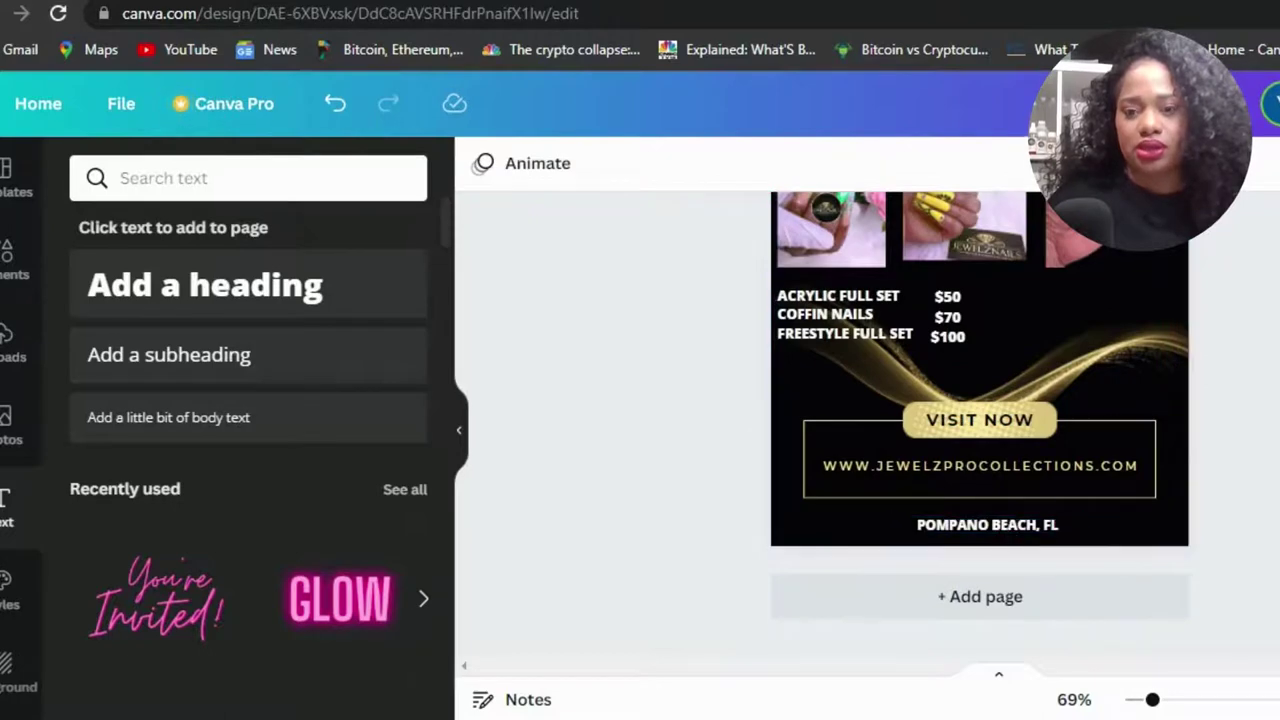
Add another heading text box just above VISIT NOW and widen it
{"action": "scroll", "coordinate": [910, 515], "scroll_direction": "up", "scroll_amount": 2}
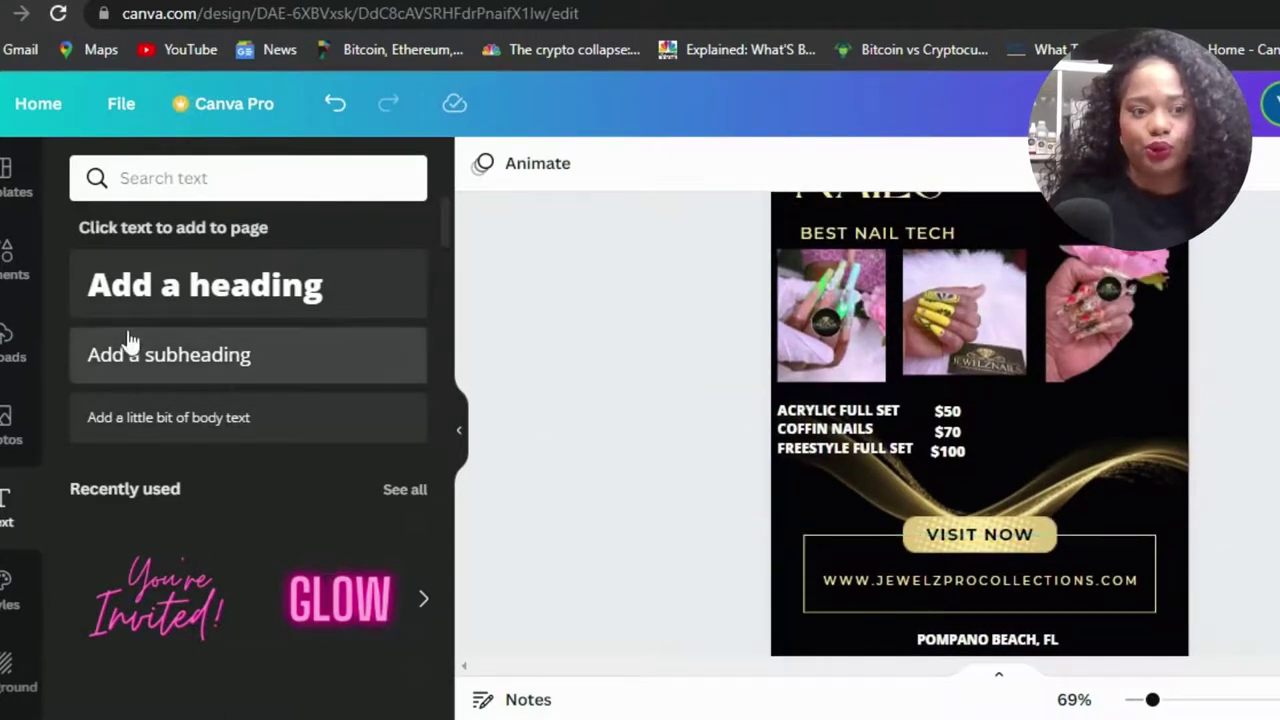
{"action": "left_click", "coordinate": [192, 290]}
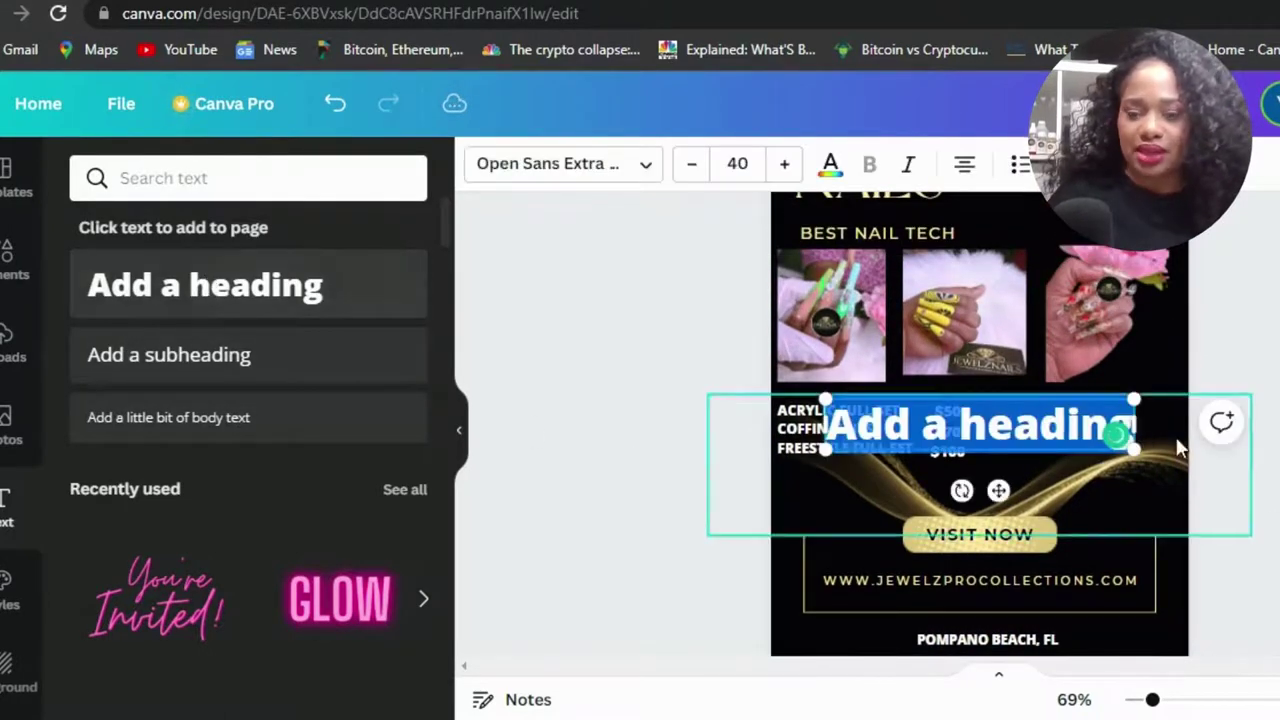
{"action": "left_click_drag", "start_coordinate": [1065, 398], "coordinate": [1043, 470]}
{"action": "left_click_drag", "start_coordinate": [1112, 491], "coordinate": [1266, 496]}
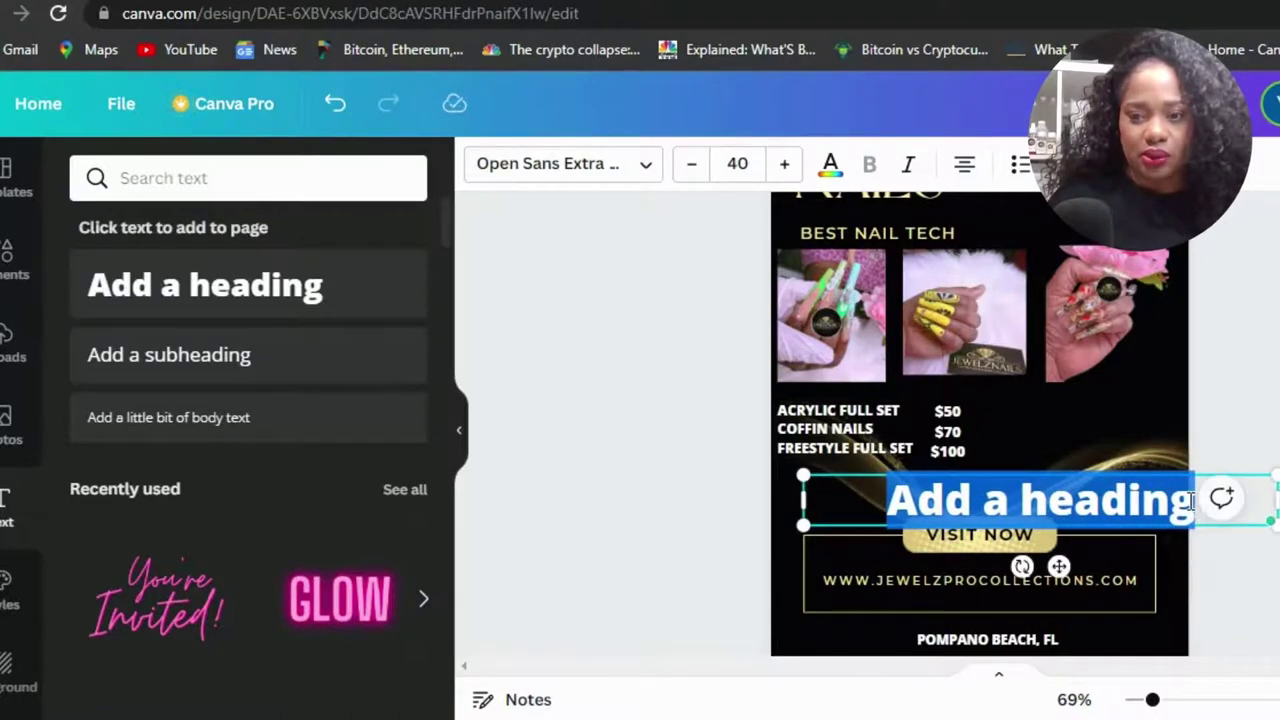
Replace the heading with the shop's phone number, shrink it to 31.7 and centre it
{"action": "left_click", "coordinate": [1193, 500]}
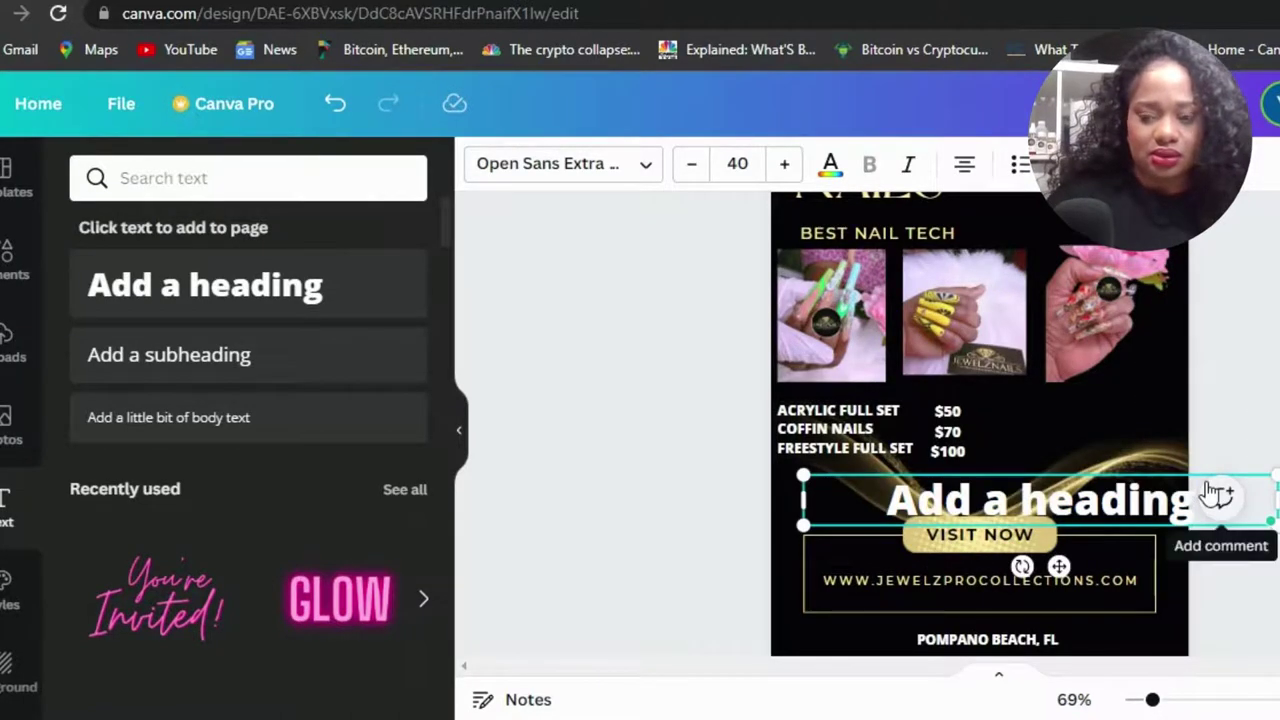
{"action": "key", "text": "BackSpace"}
{"action": "key", "text": "BackSpace"}
{"action": "key", "text": "BackSpace"}
{"action": "key", "text": "BackSpace"}
{"action": "key", "text": "BackSpace"}
{"action": "key", "text": "BackSpace"}
{"action": "key", "text": "BackSpace"}
{"action": "key", "text": "BackSpace"}
{"action": "key", "text": "BackSpace"}
{"action": "key", "text": "BackSpace"}
{"action": "key", "text": "BackSpace"}
{"action": "key", "text": "BackSpace"}
{"action": "key", "text": "BackSpace"}
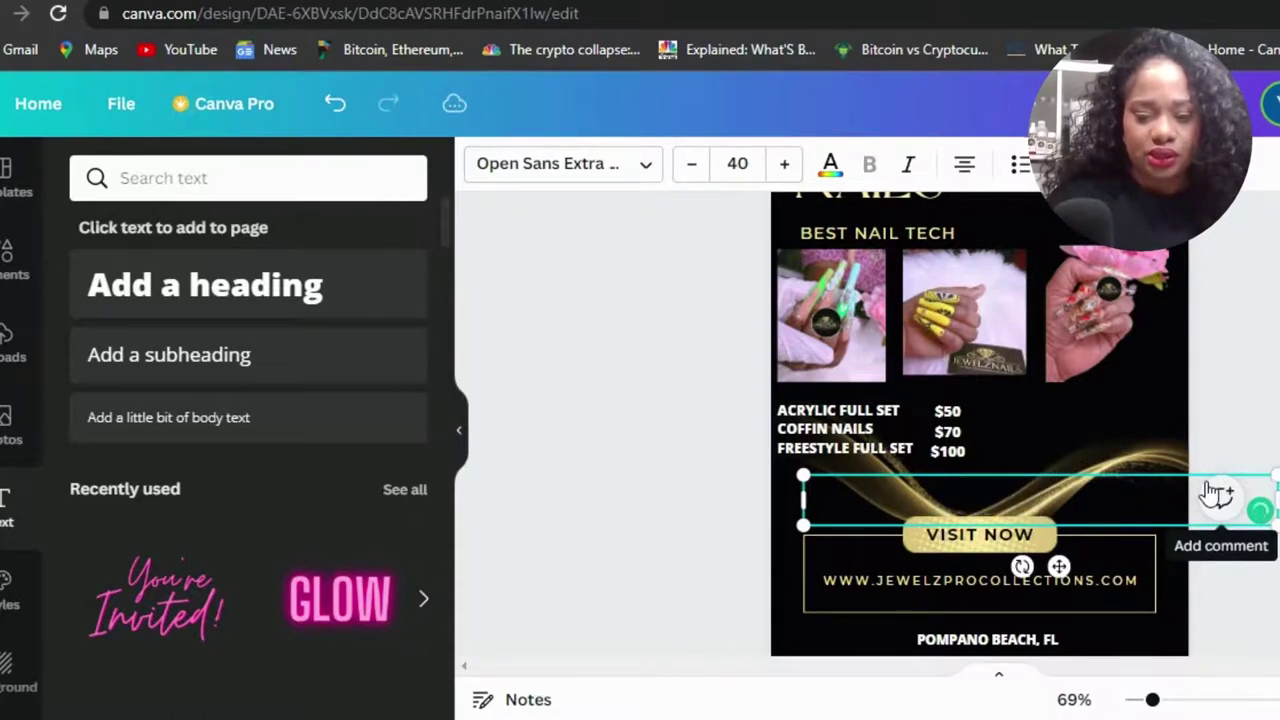
{"action": "type", "text": "p"}
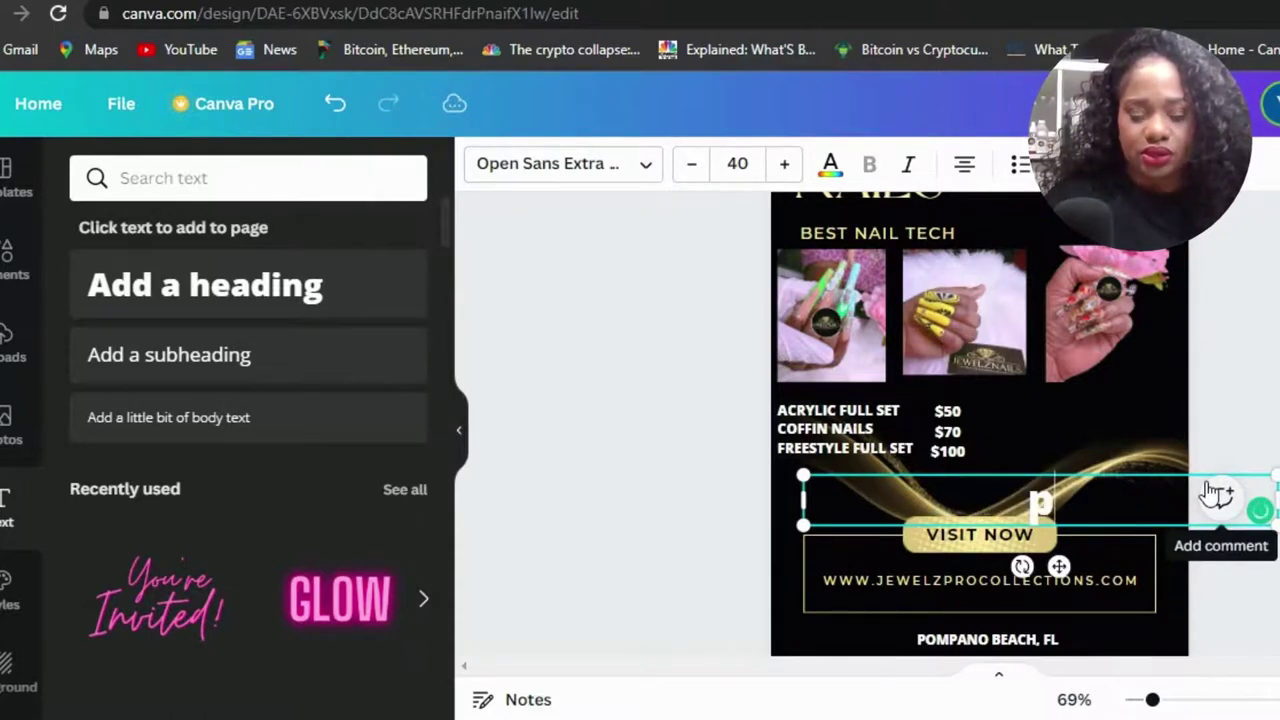
{"action": "type", "text": "H"}
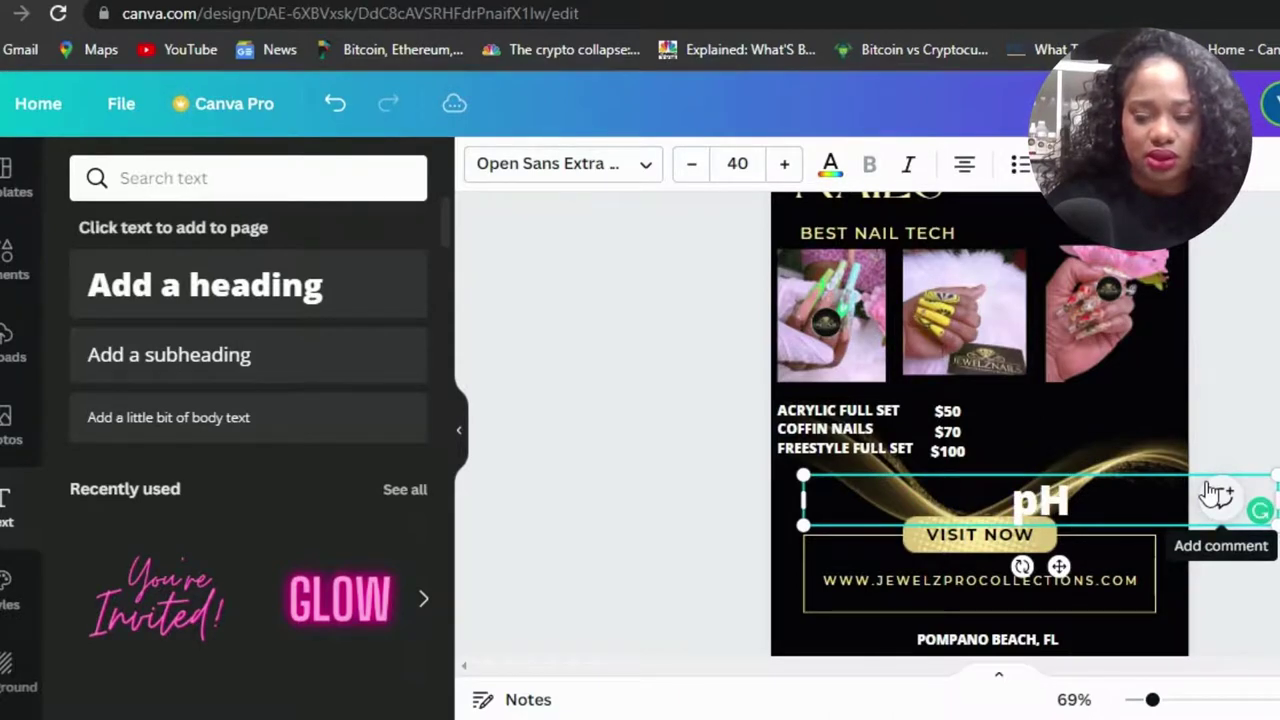
{"action": "key", "text": "BackSpace"}
{"action": "key", "text": "BackSpace"}
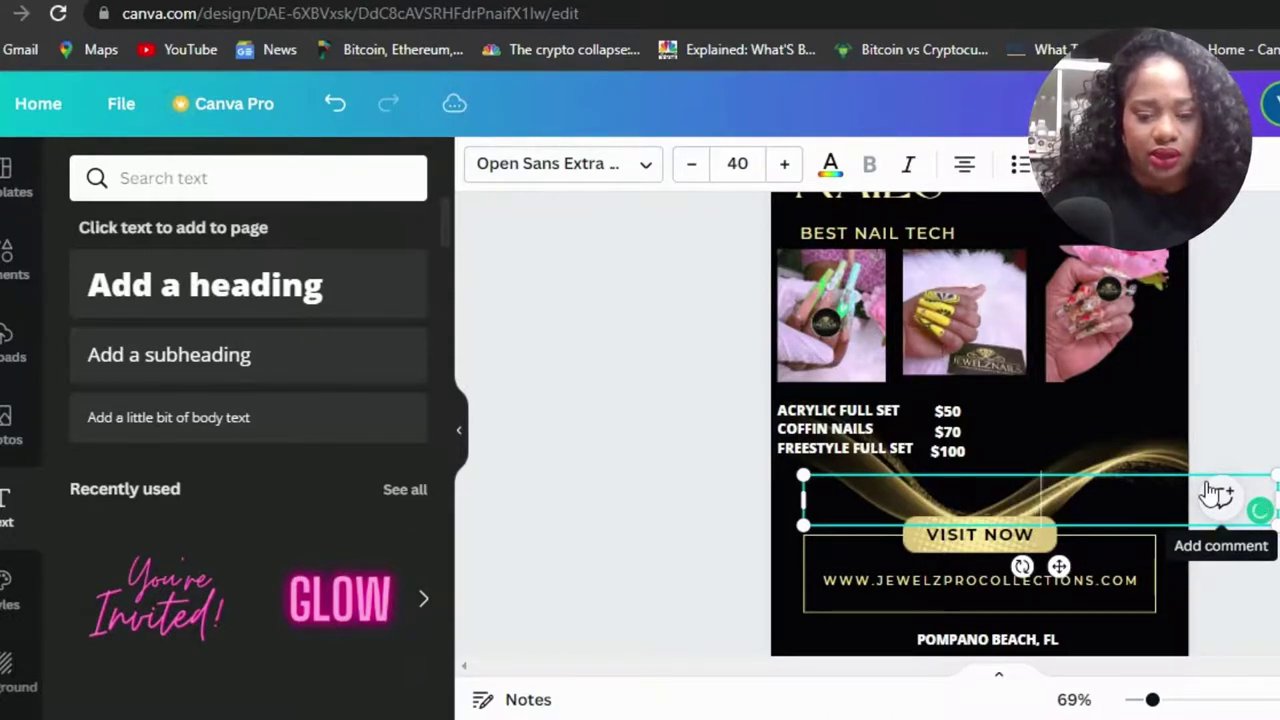
{"action": "type", "text": "PH"}
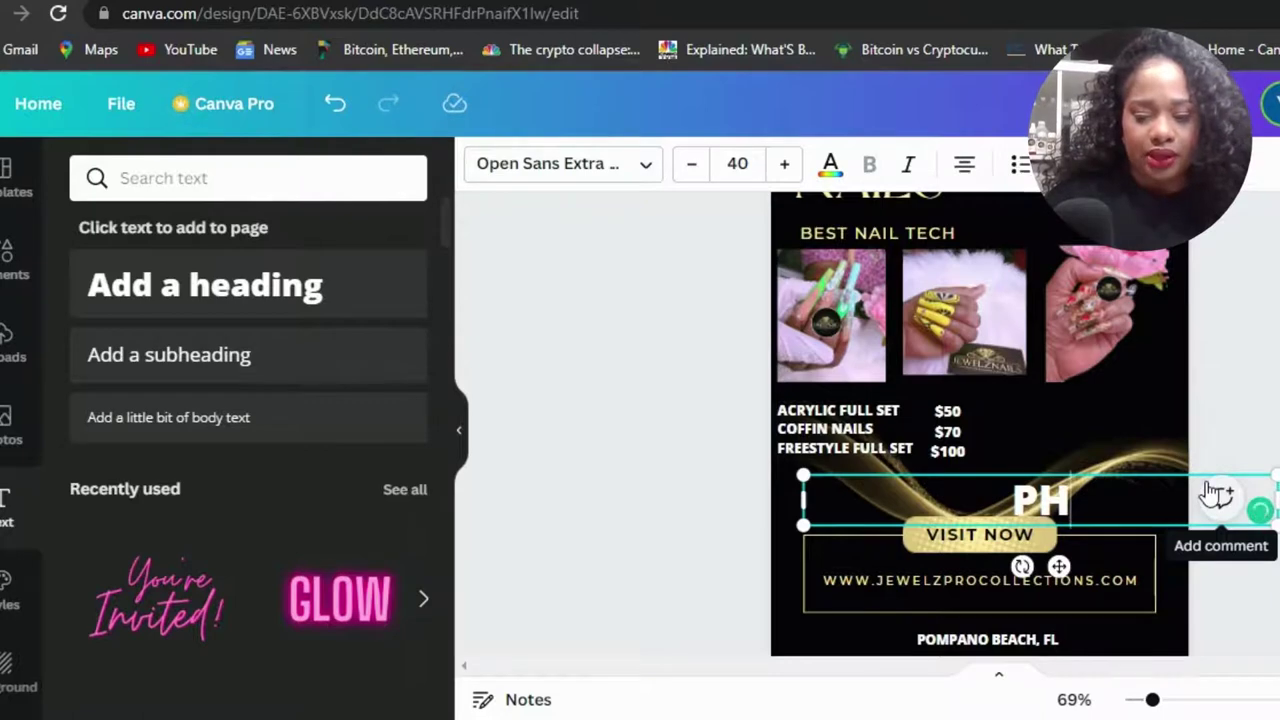
{"action": "type", "text": ":"}
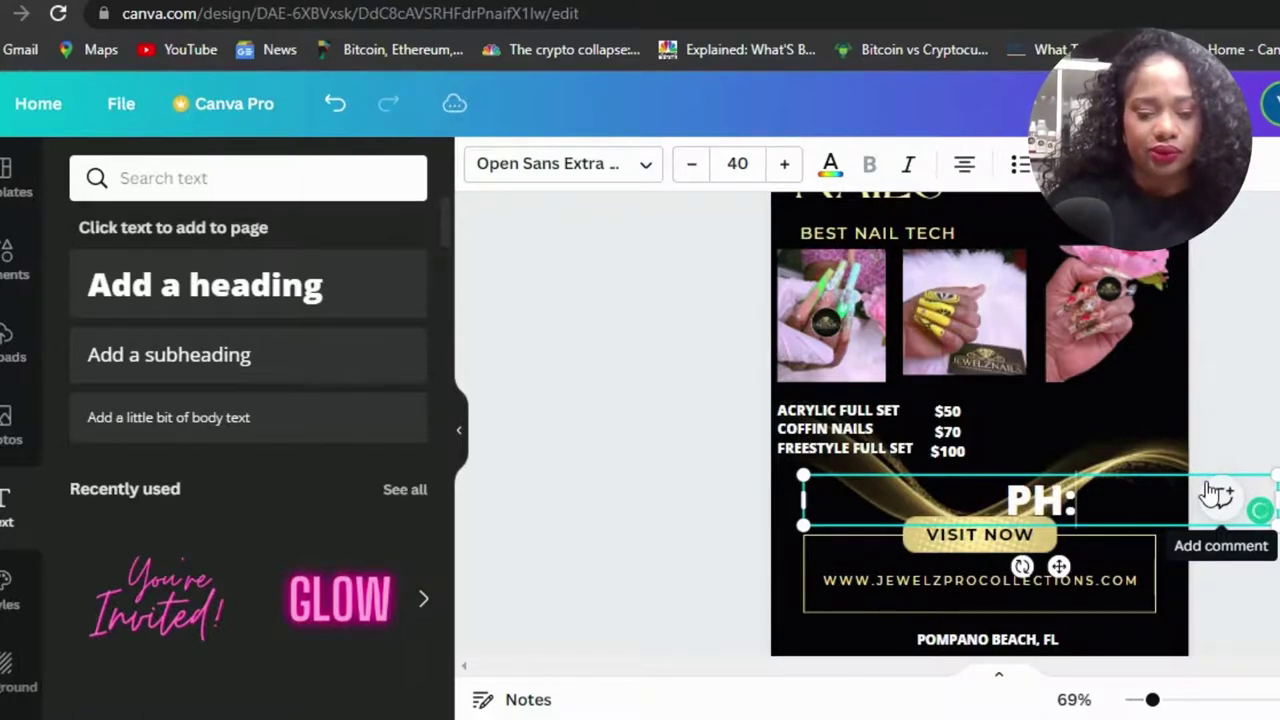
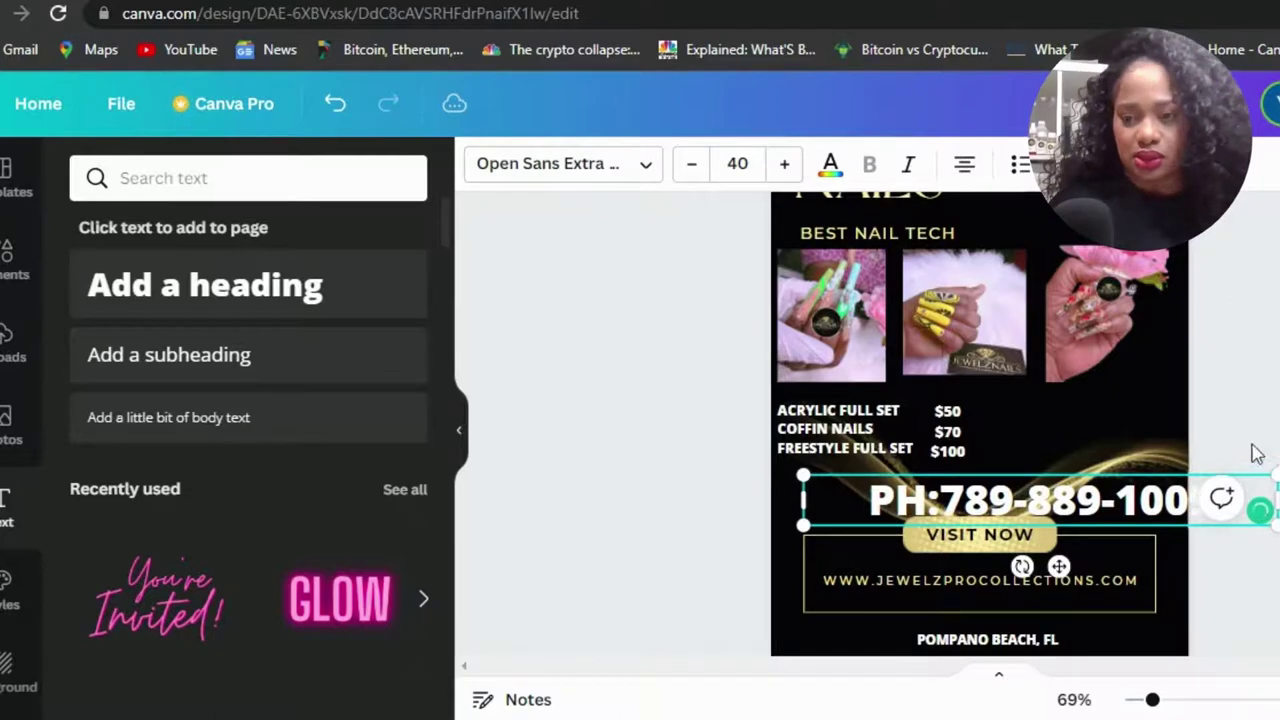
{"action": "left_click_drag", "start_coordinate": [1272, 477], "coordinate": [1180, 485]}
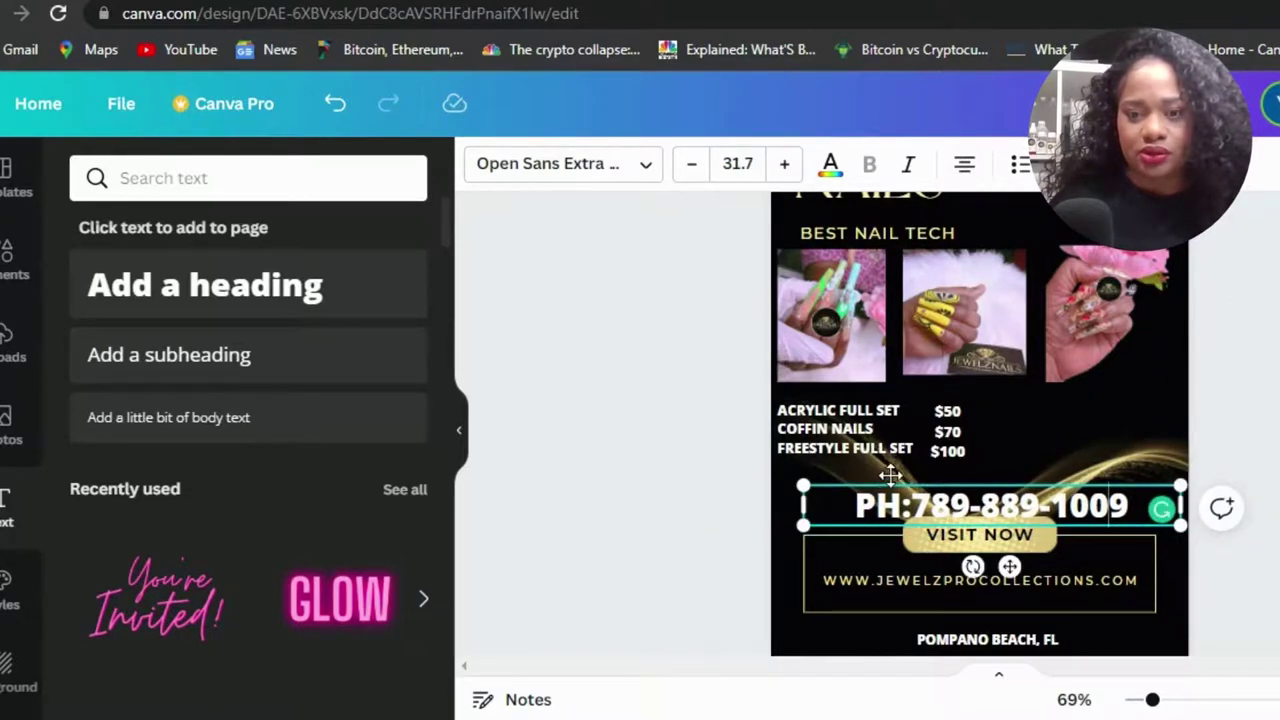
{"action": "mouse_move", "coordinate": [890, 480]}
{"action": "left_mouse_down"}
{"action": "mouse_move", "coordinate": [852, 480]}
{"action": "mouse_move", "coordinate": [876, 465]}
{"action": "left_mouse_up"}
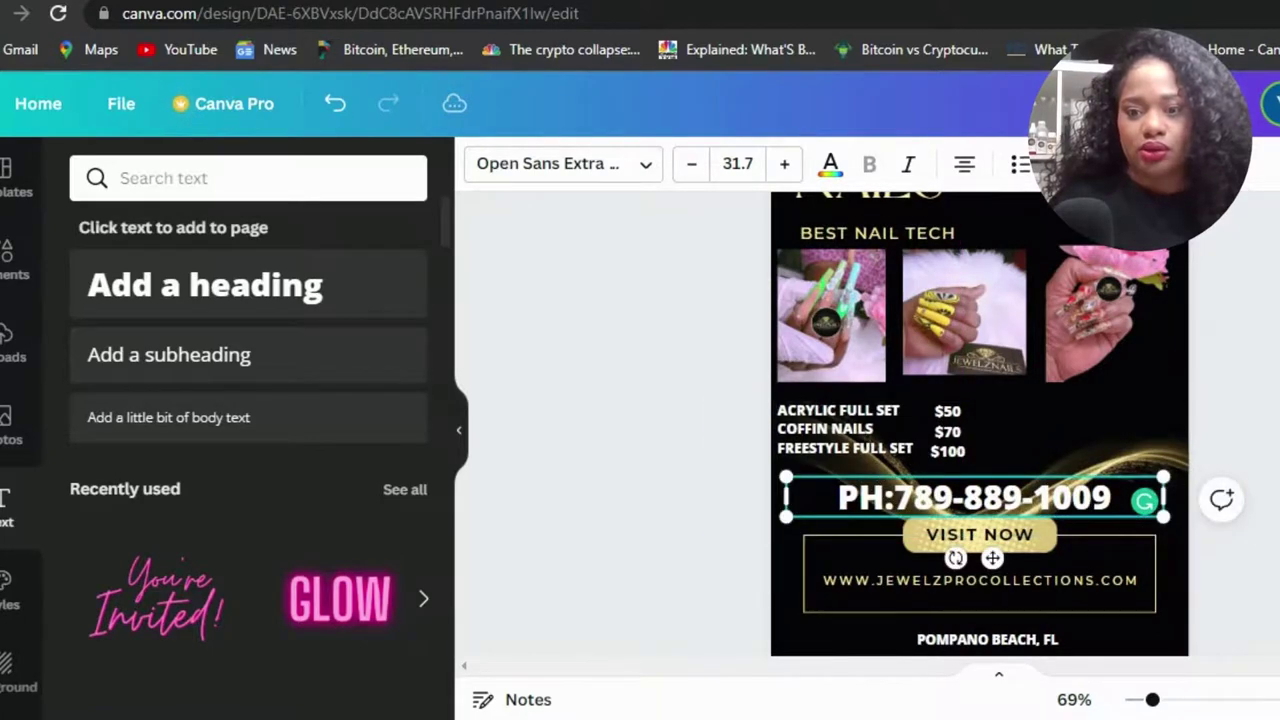
{"action": "key", "text": "Escape"}
Replace the gold button's VISIT NOW text with BOOK NOW
{"action": "left_click", "coordinate": [1062, 497]}
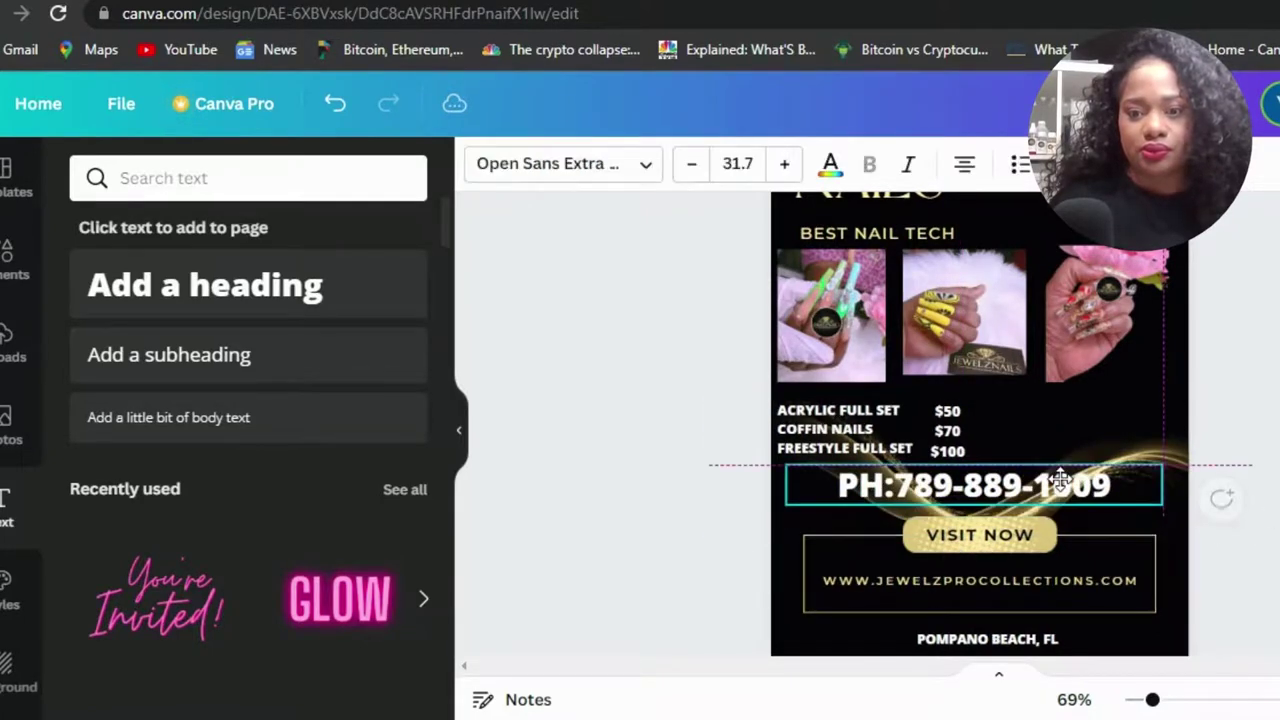
{"action": "left_click", "coordinate": [1040, 537]}
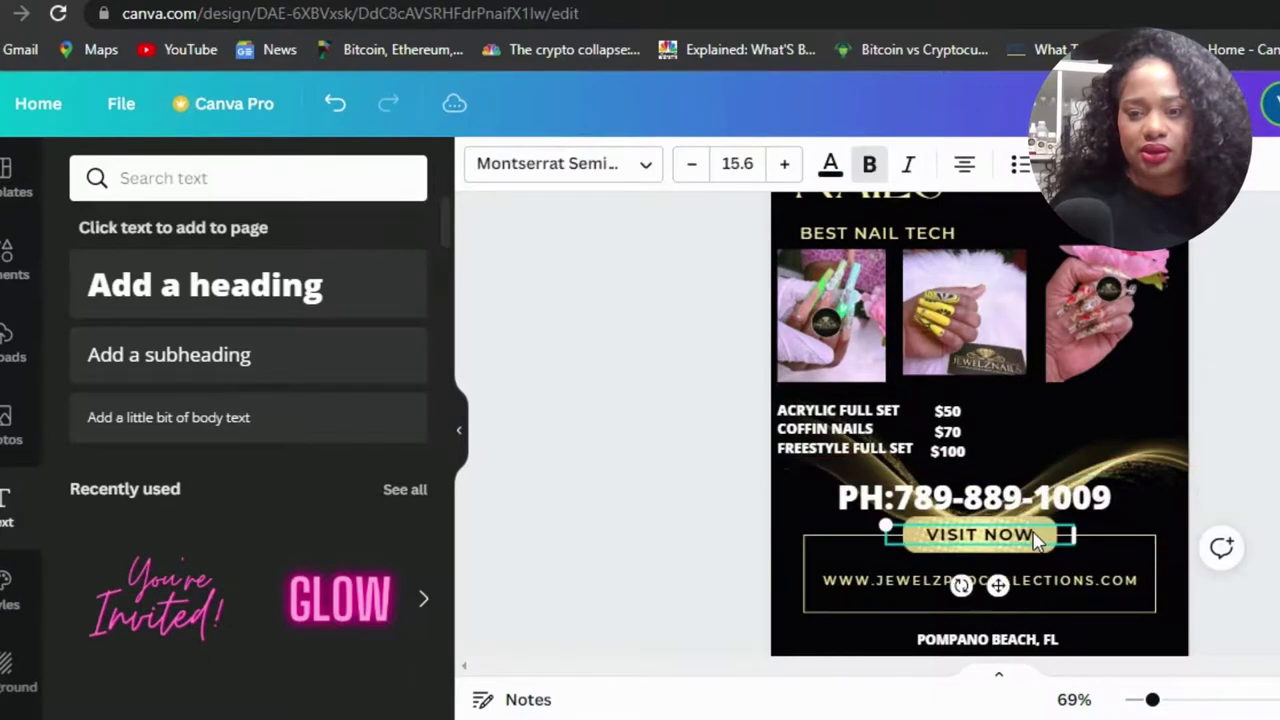
{"action": "left_click", "coordinate": [1038, 536]}
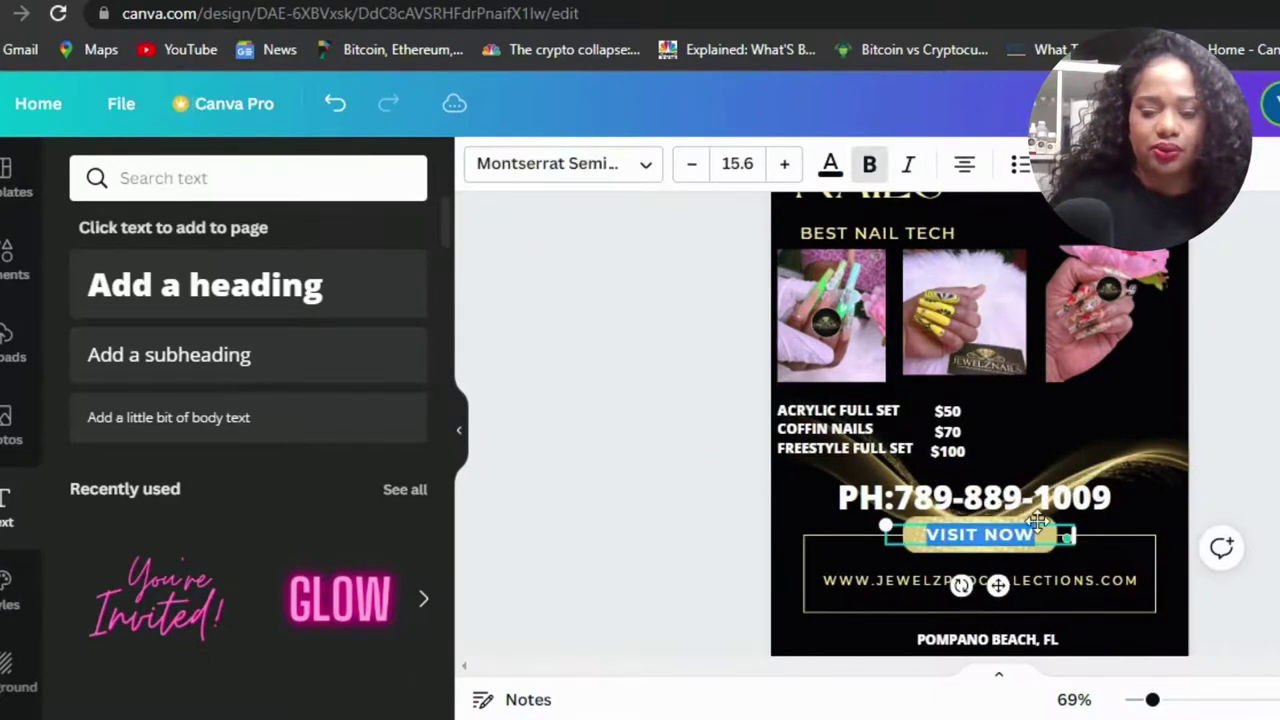
{"action": "key", "text": "BackSpace"}
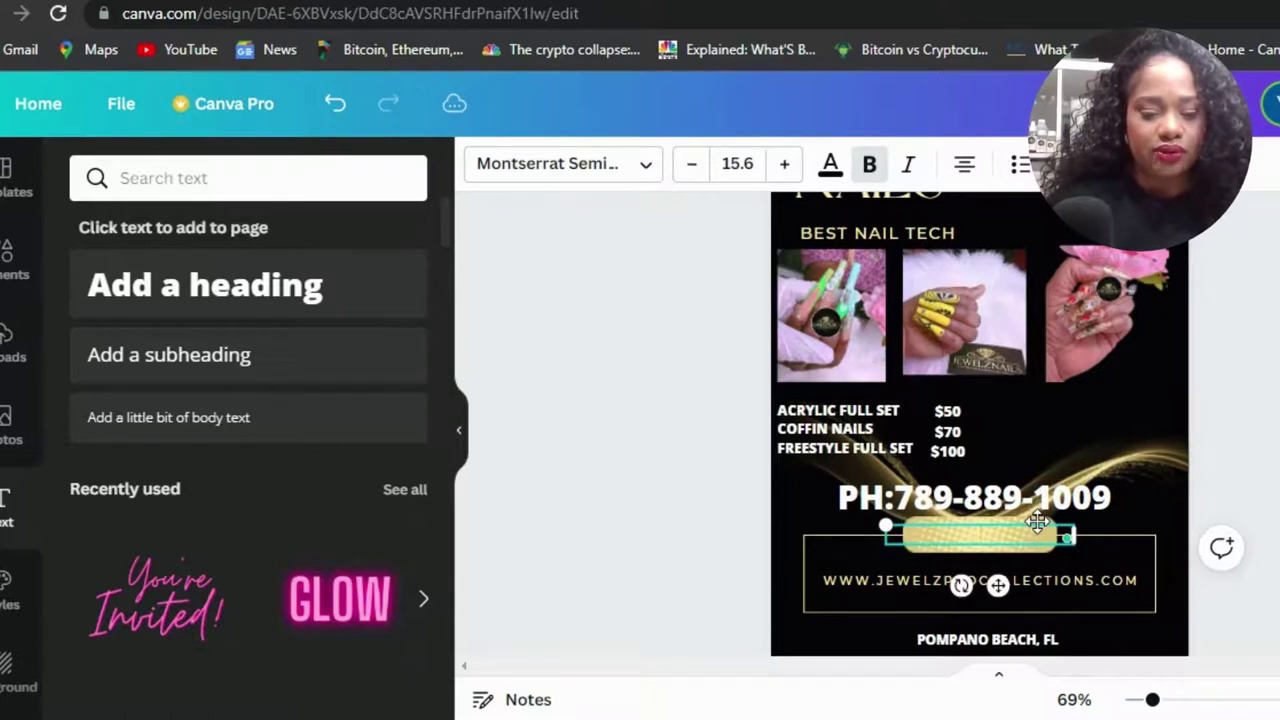
{"action": "type", "text": "BOOK NO"}
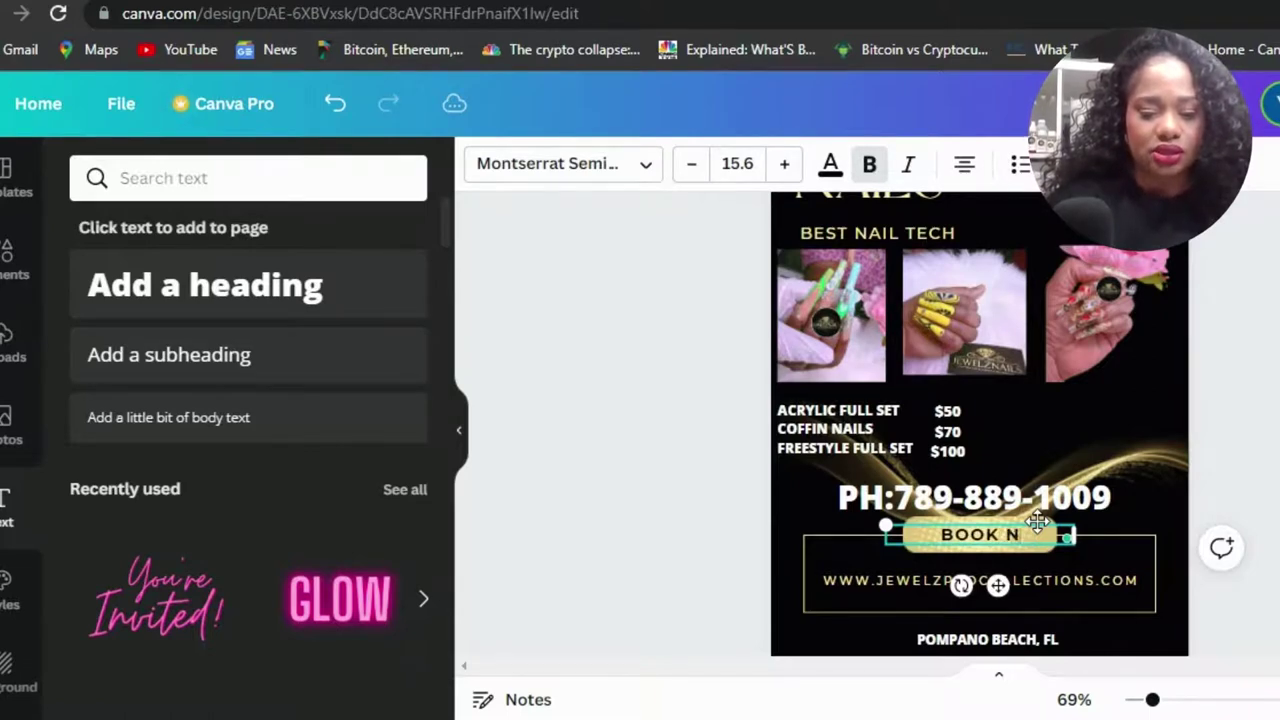
{"action": "type", "text": "W"}
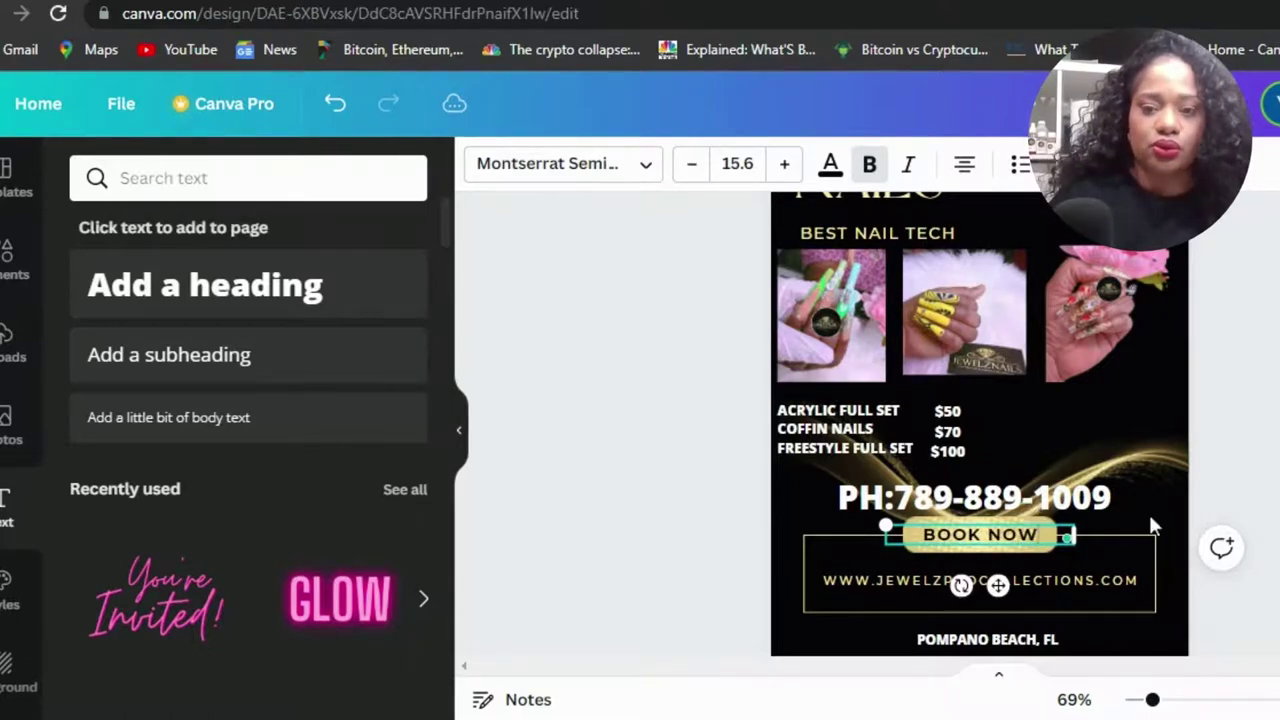
{"action": "left_click", "coordinate": [1276, 476]}
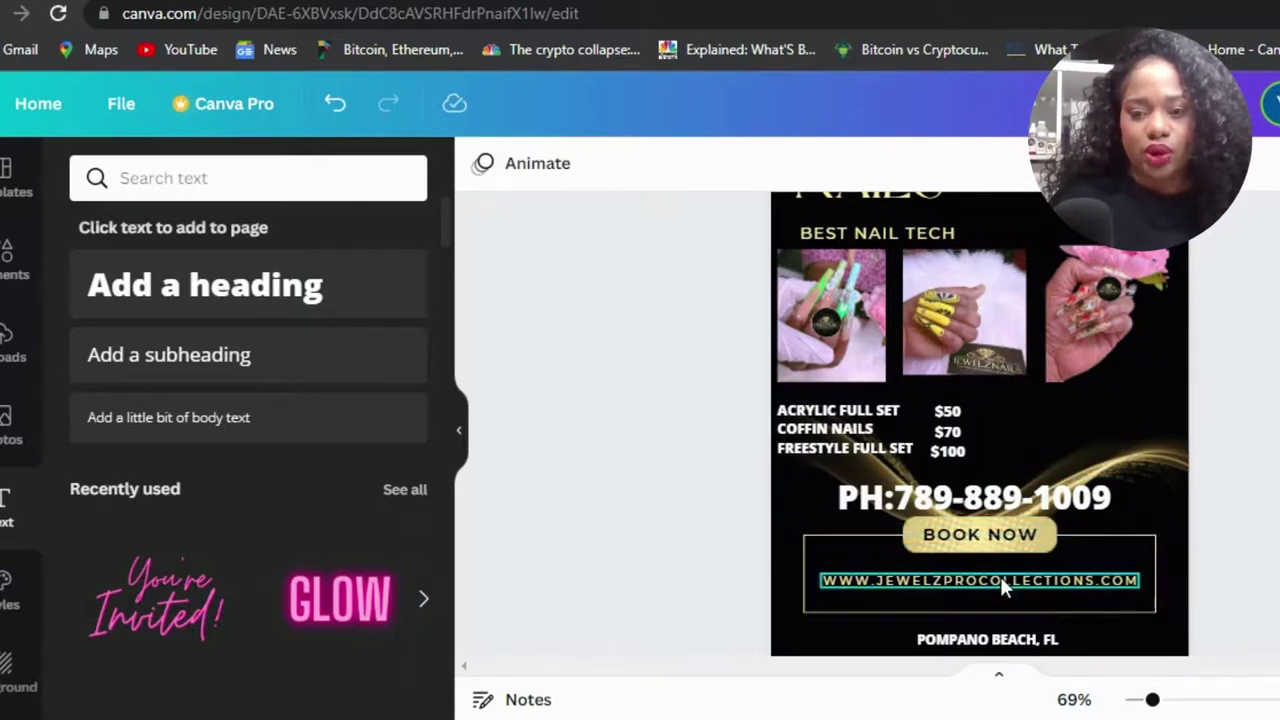
{"action": "scroll", "coordinate": [979, 420], "scroll_direction": "up", "scroll_amount": 3}
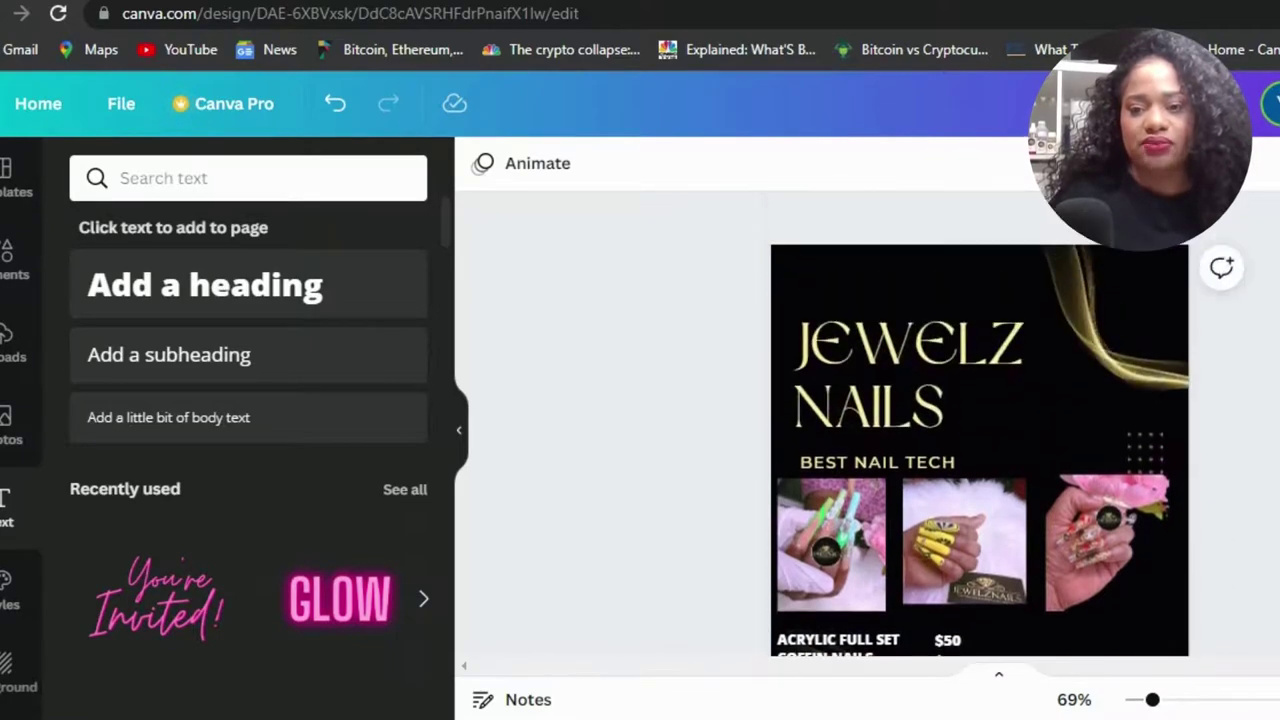
{"action": "scroll", "coordinate": [1063, 522], "scroll_direction": "down", "scroll_amount": 3}
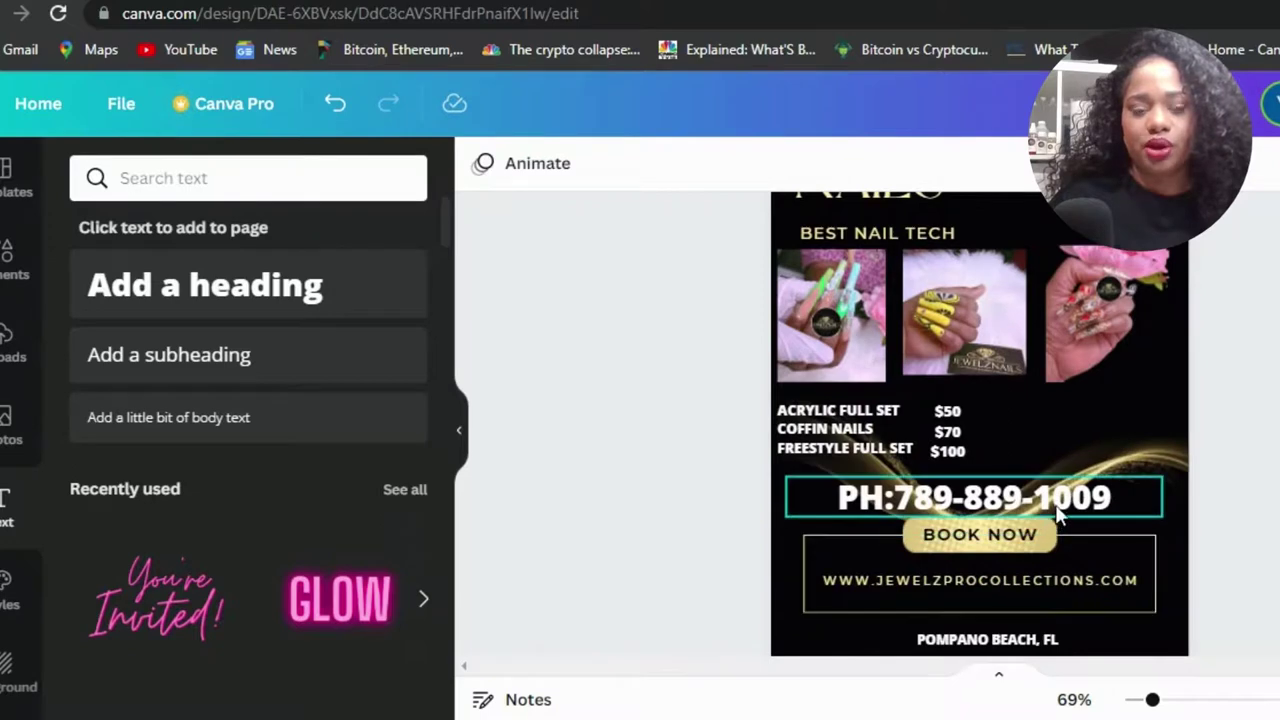
{"action": "scroll", "coordinate": [979, 420], "scroll_direction": "up", "scroll_amount": 3}
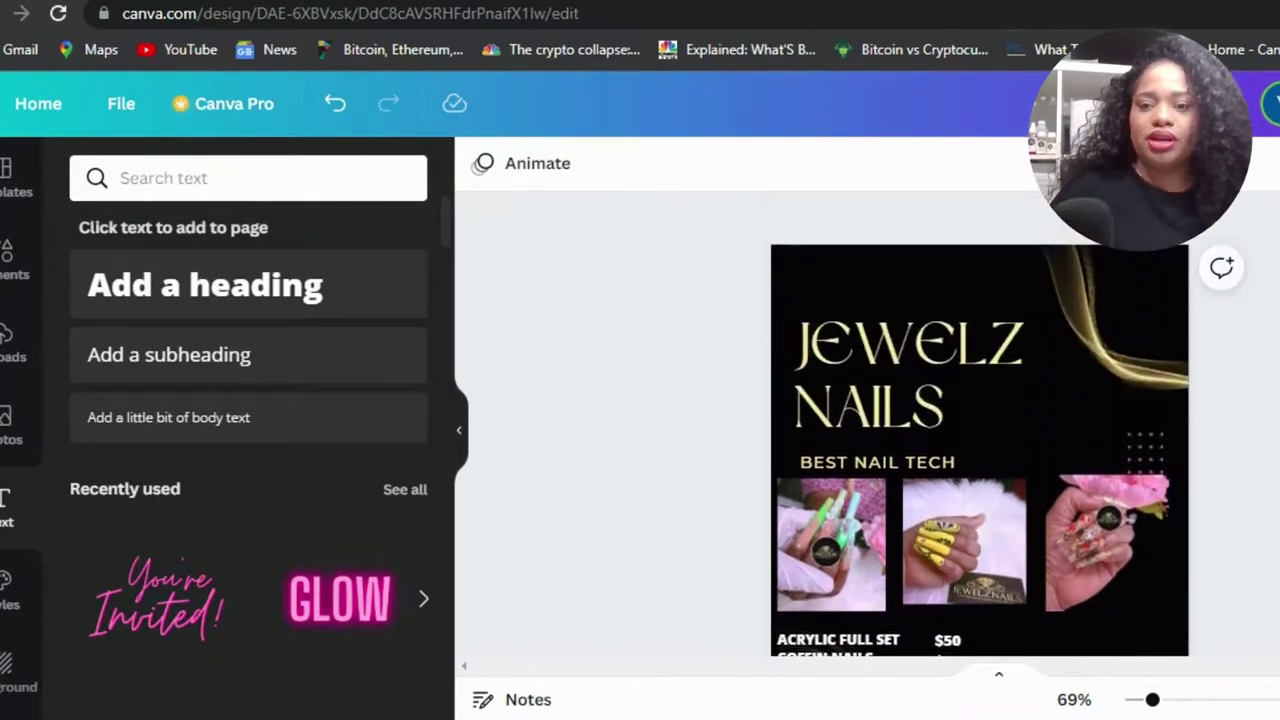
{"action": "scroll", "coordinate": [979, 420], "scroll_direction": "down", "scroll_amount": 1}
{"action": "scroll", "coordinate": [979, 420], "scroll_direction": "down", "scroll_amount": 4}
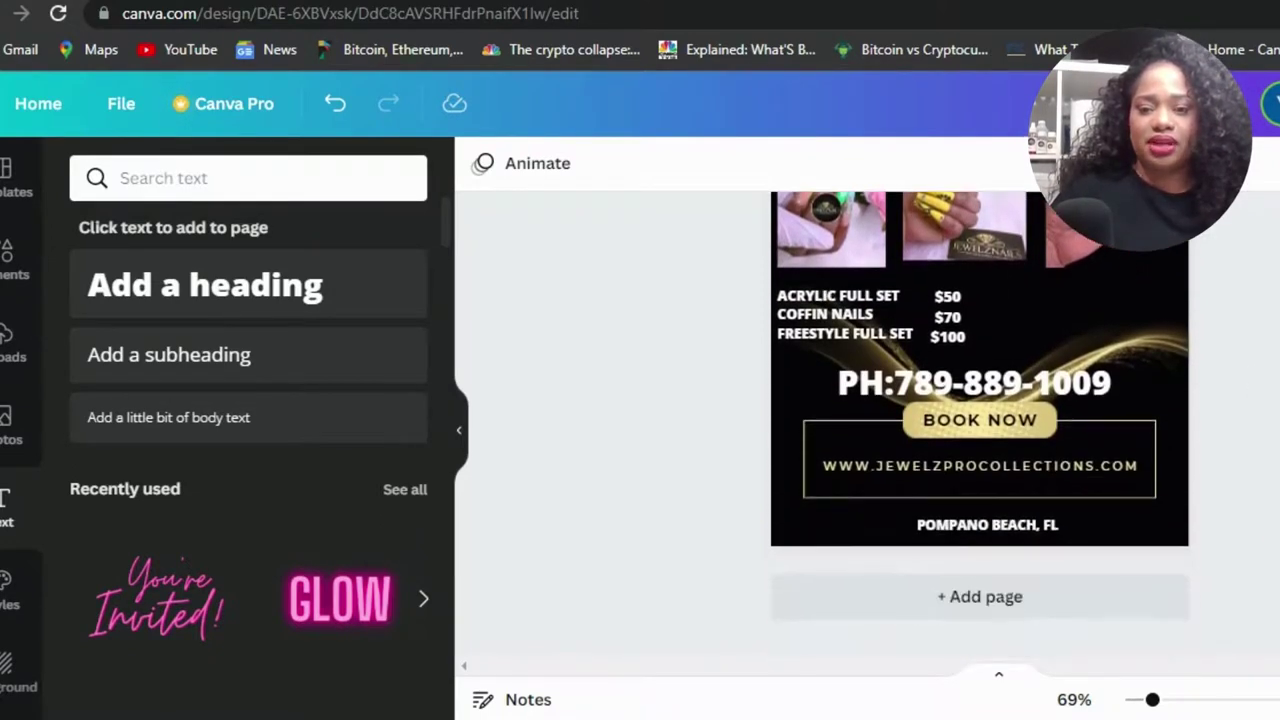
{"action": "scroll", "coordinate": [979, 420], "scroll_direction": "up", "scroll_amount": 4}
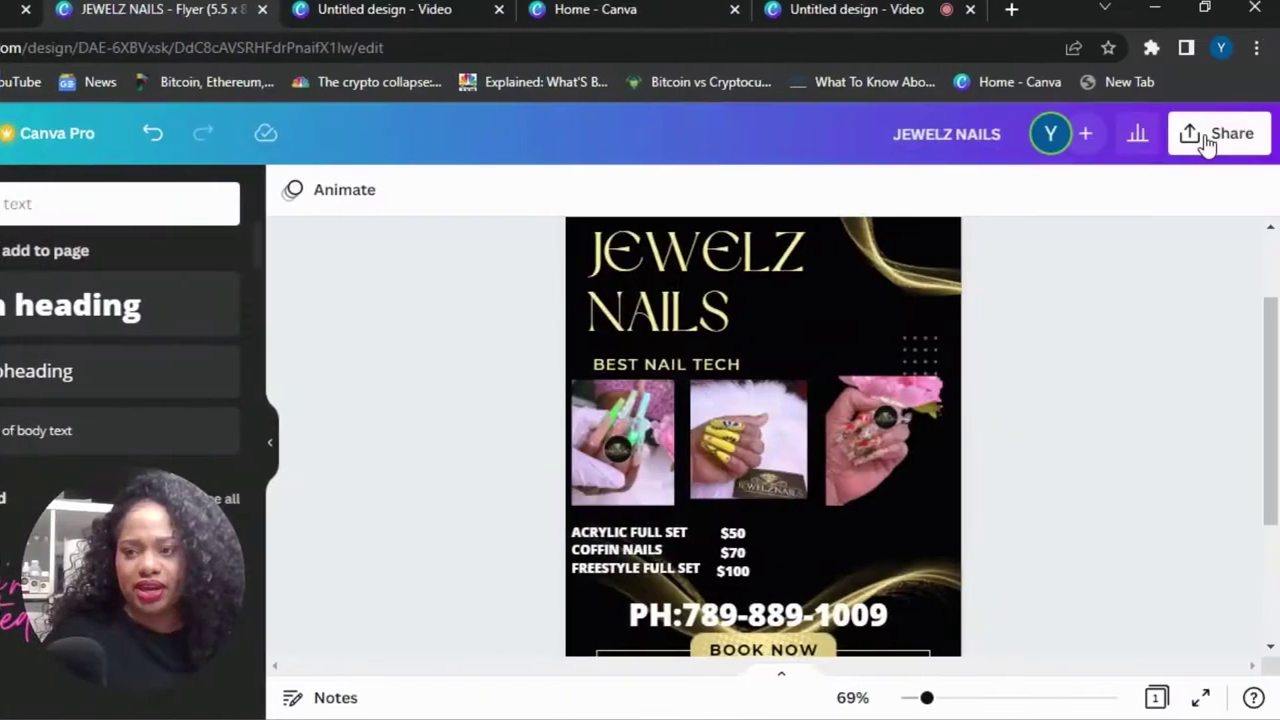
Open the design's Share options and scroll through the available choices
{"action": "left_click", "coordinate": [1210, 134]}
{"action": "scroll", "coordinate": [1006, 434], "scroll_direction": "down", "scroll_amount": 3}
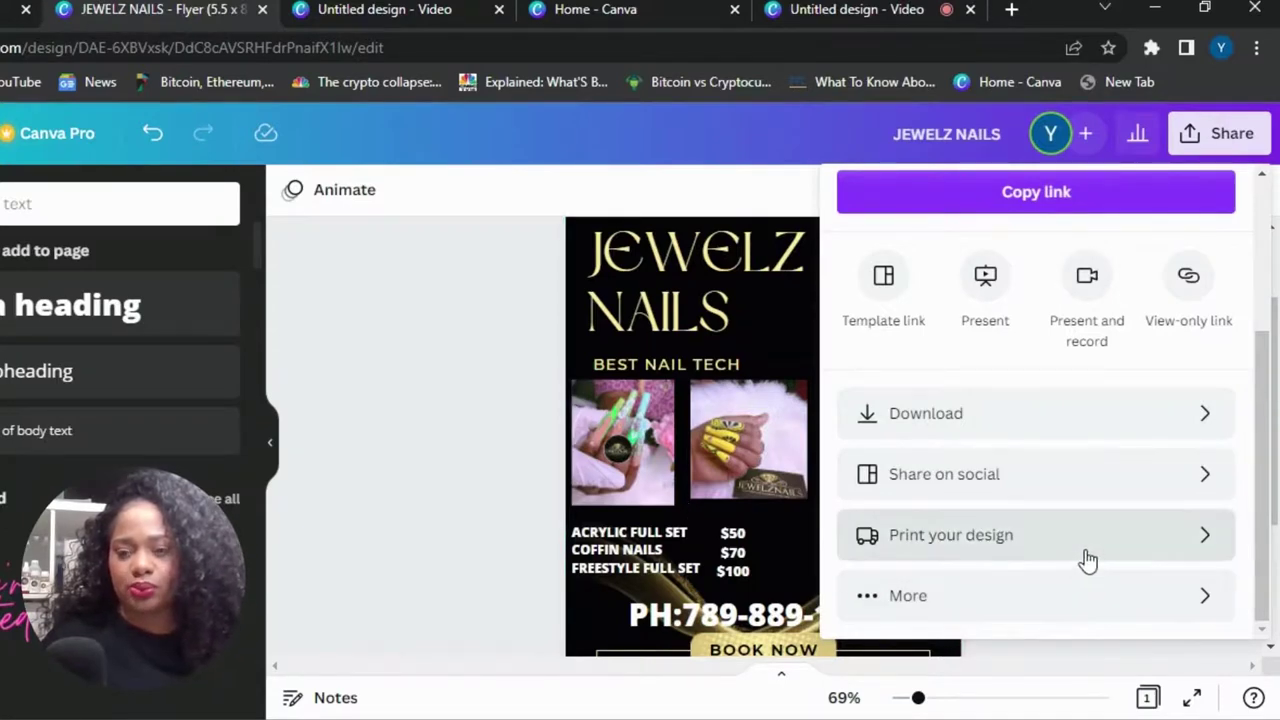
{"action": "left_click", "coordinate": [497, 289]}
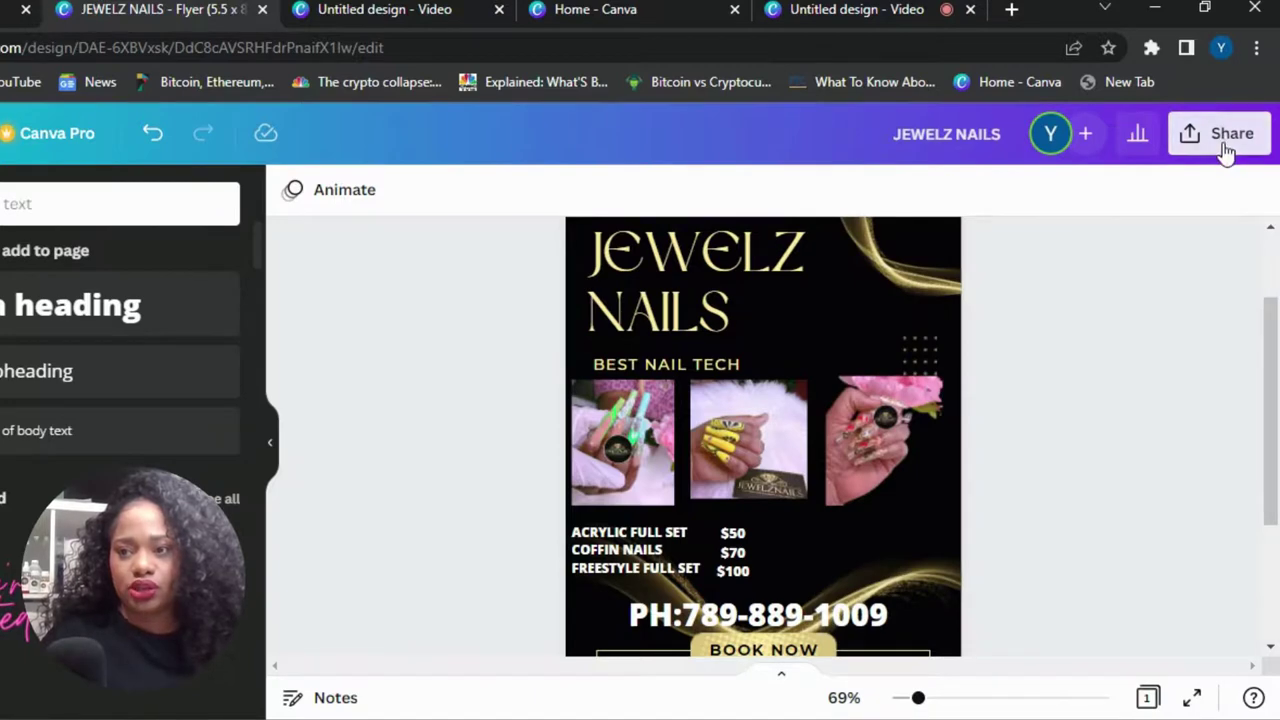
{"action": "left_click", "coordinate": [1226, 146]}
{"action": "scroll", "coordinate": [1052, 618], "scroll_direction": "down", "scroll_amount": 3}
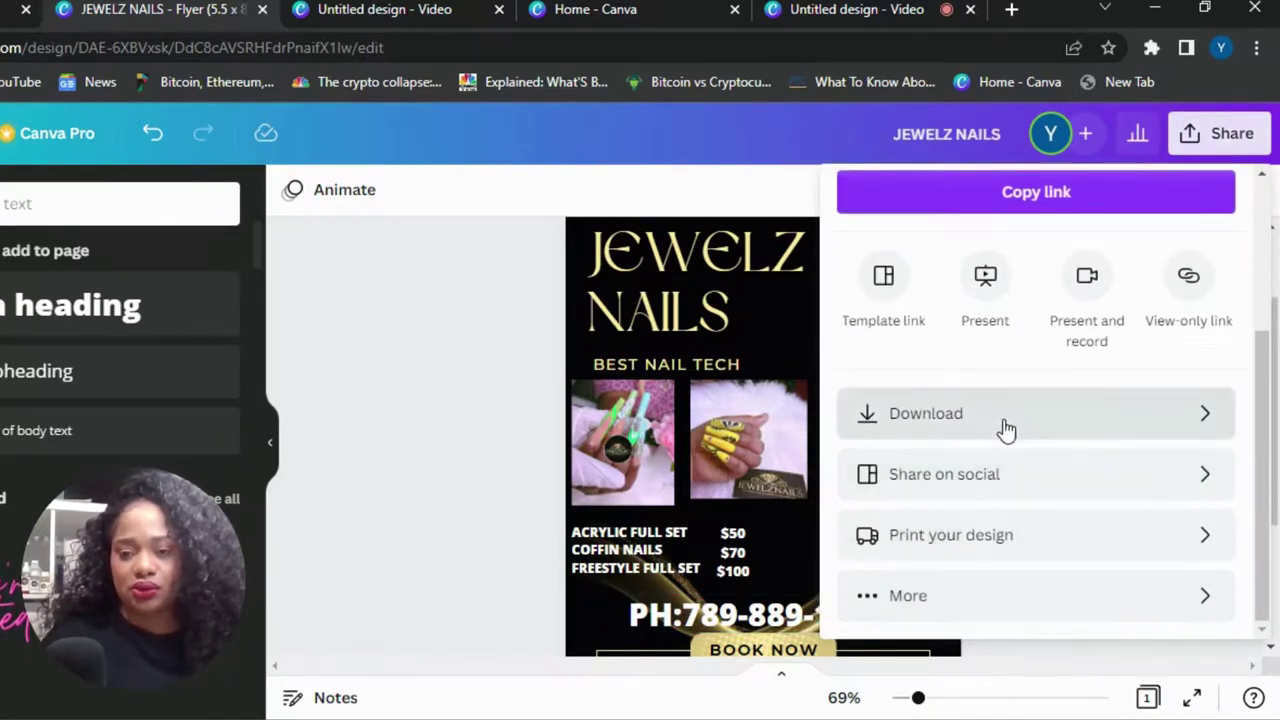
Browse the Print your design products and choose Flyers
{"action": "left_click", "coordinate": [970, 545]}
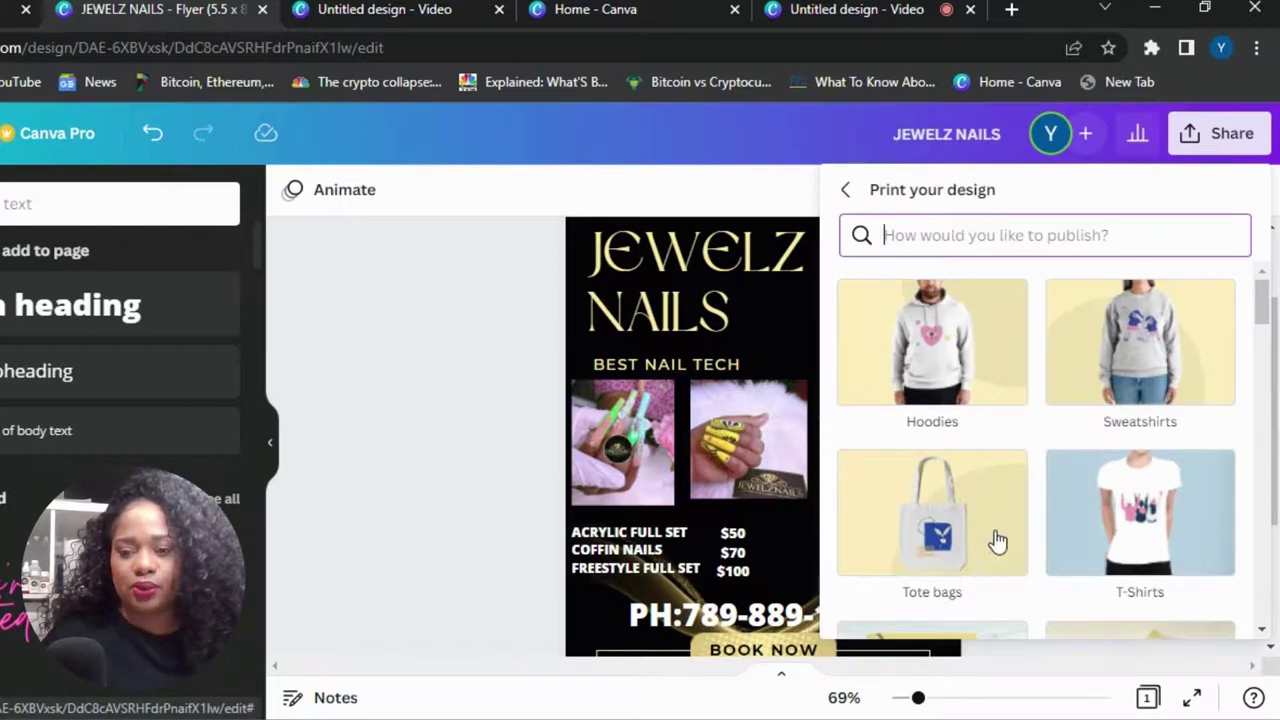
{"action": "scroll", "coordinate": [1060, 513], "scroll_direction": "down", "scroll_amount": 4}
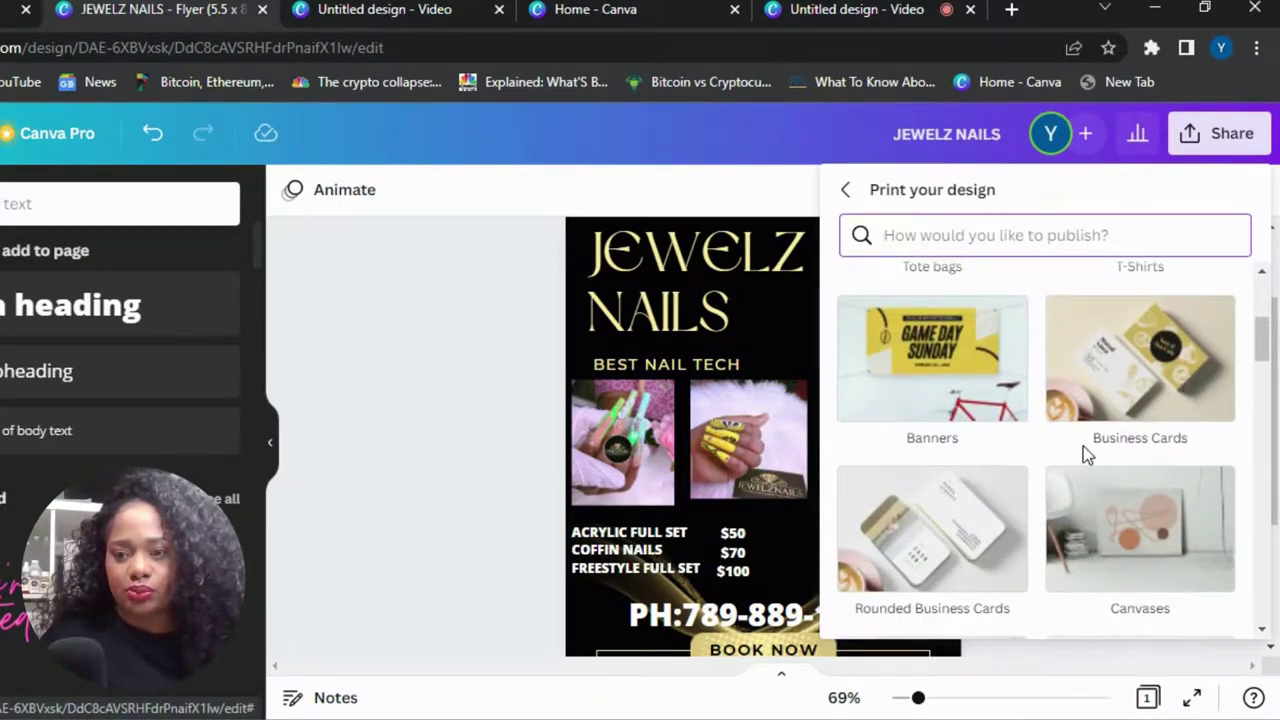
{"action": "scroll", "coordinate": [1070, 458], "scroll_direction": "down", "scroll_amount": 3}
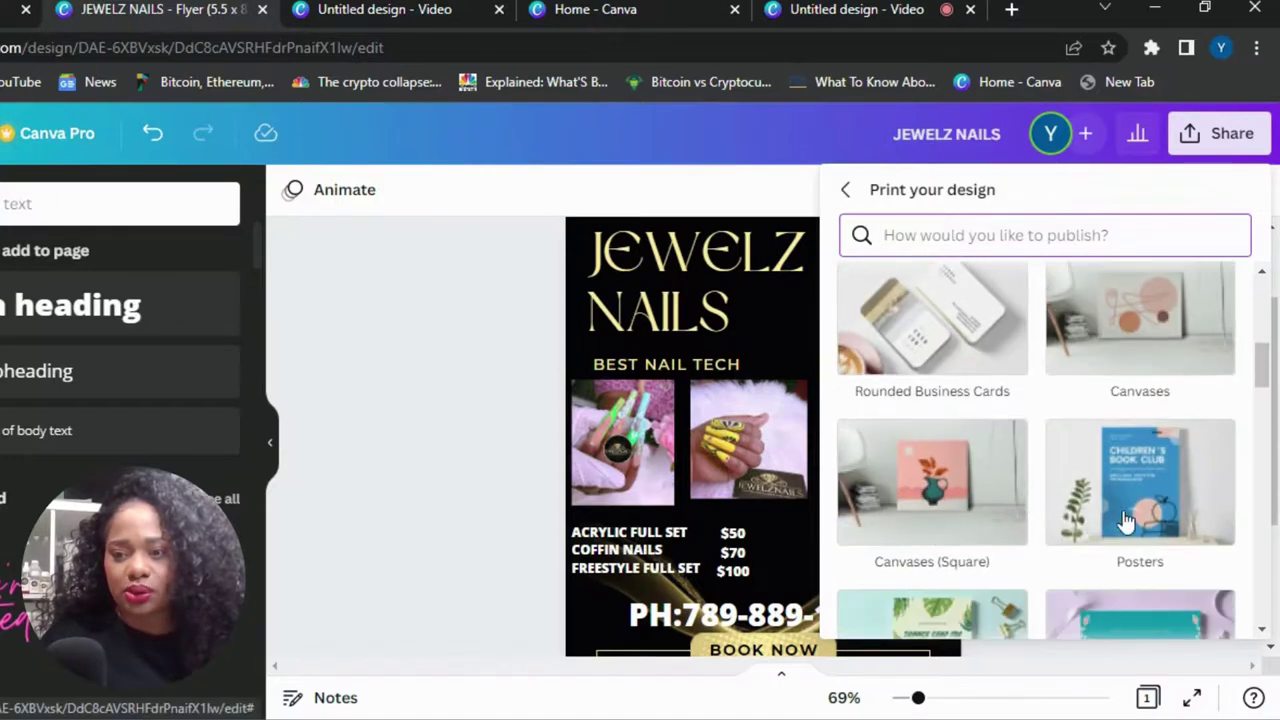
{"action": "scroll", "coordinate": [1125, 520], "scroll_direction": "down", "scroll_amount": 3}
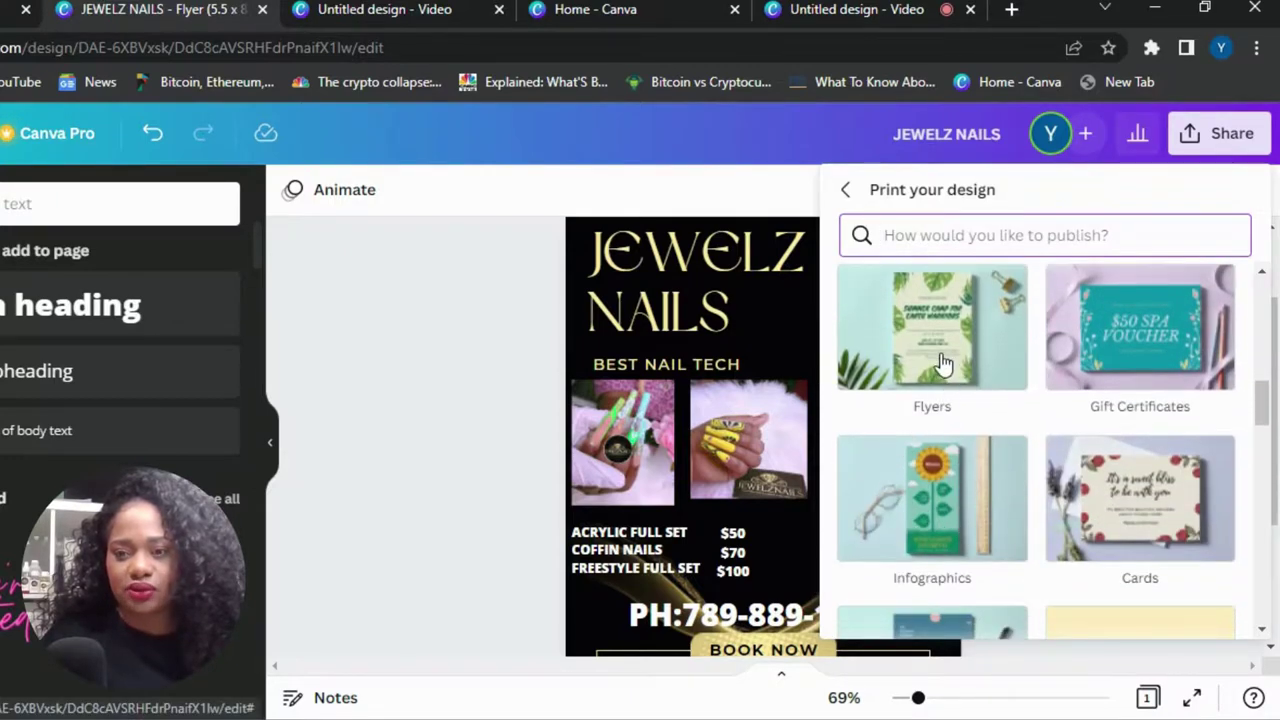
{"action": "left_click", "coordinate": [941, 363]}
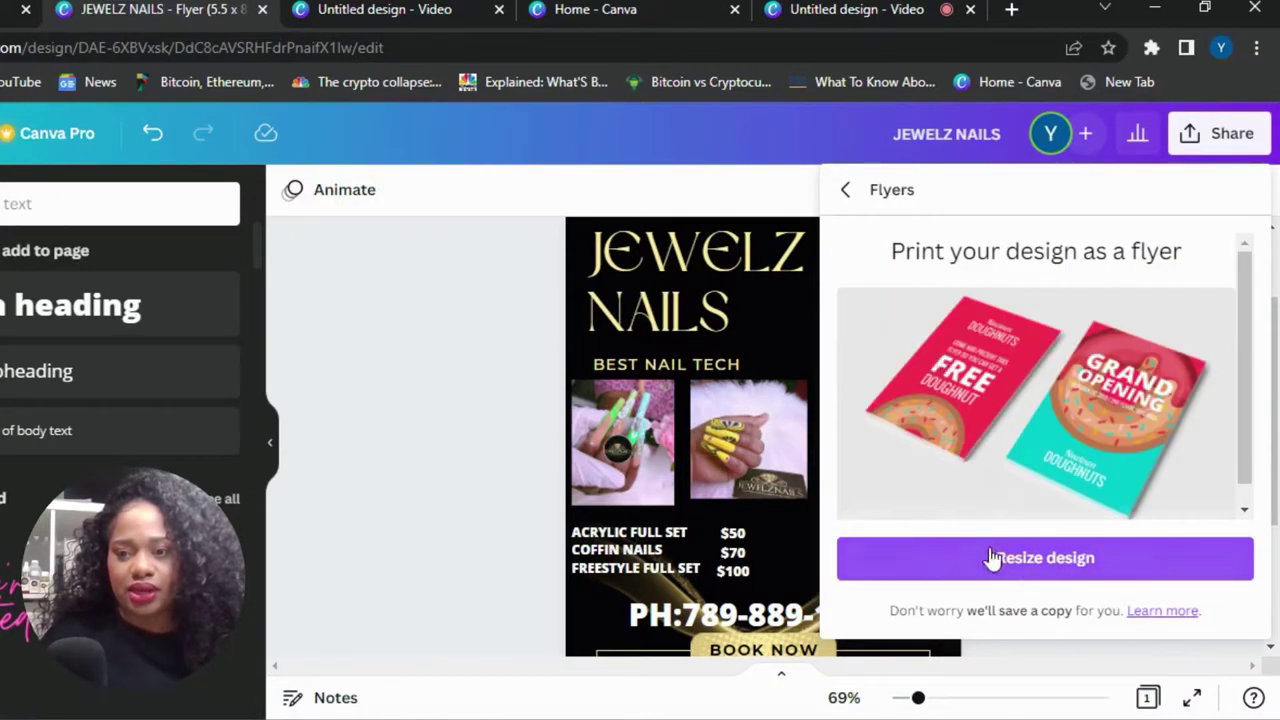
Resize a copy of JEWELZ NAILS into a flyer and review its default print options
{"action": "left_click", "coordinate": [1040, 568]}
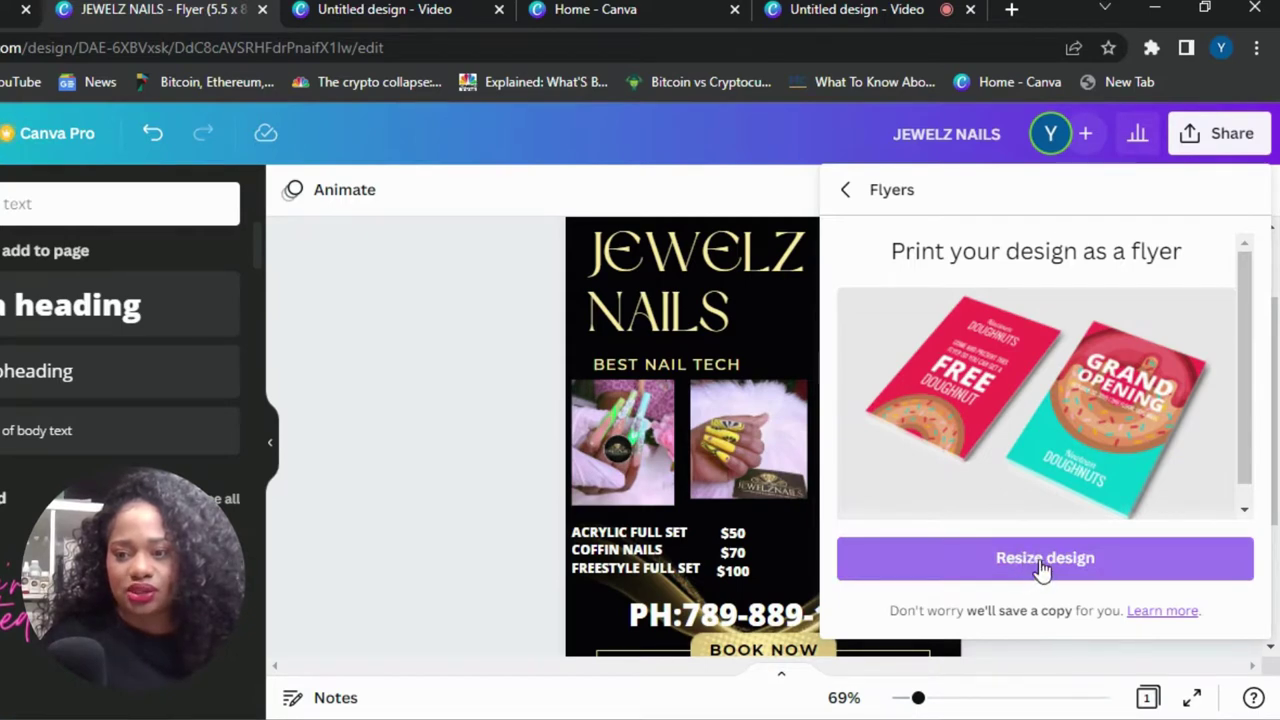
{"action": "left_click", "coordinate": [1043, 566]}
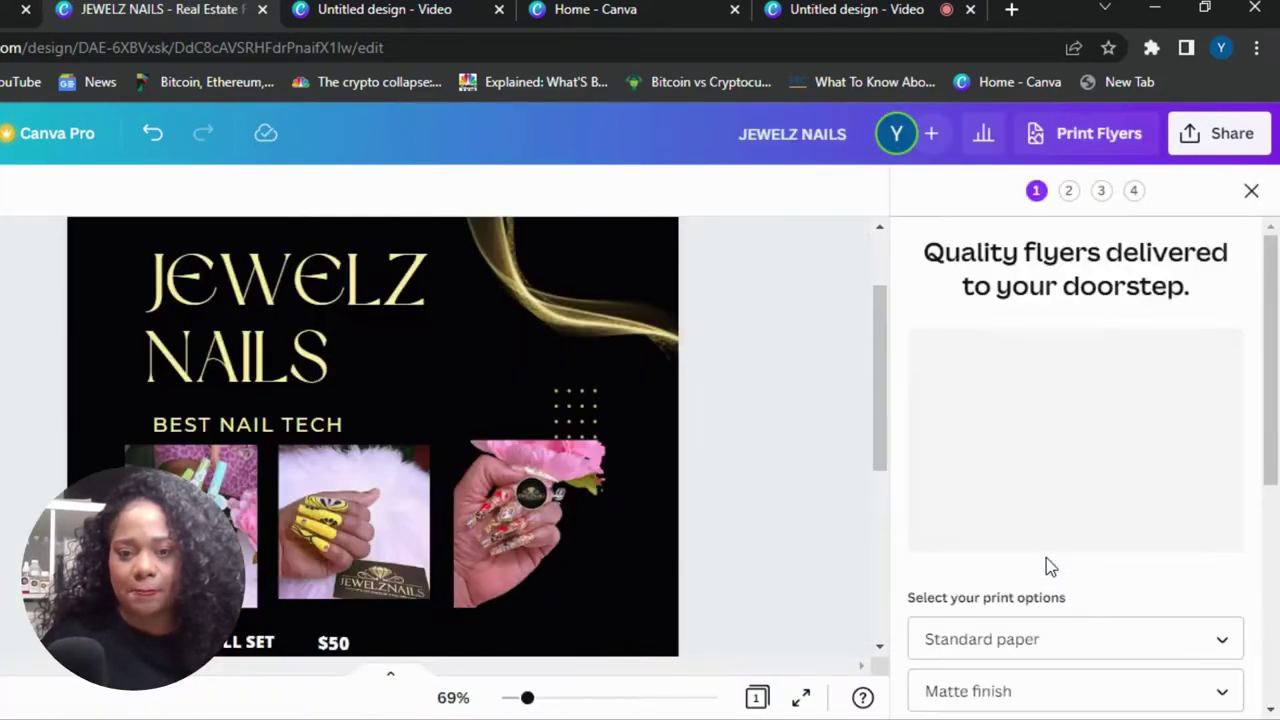
{"action": "scroll", "coordinate": [600, 557], "scroll_direction": "down", "scroll_amount": 3}
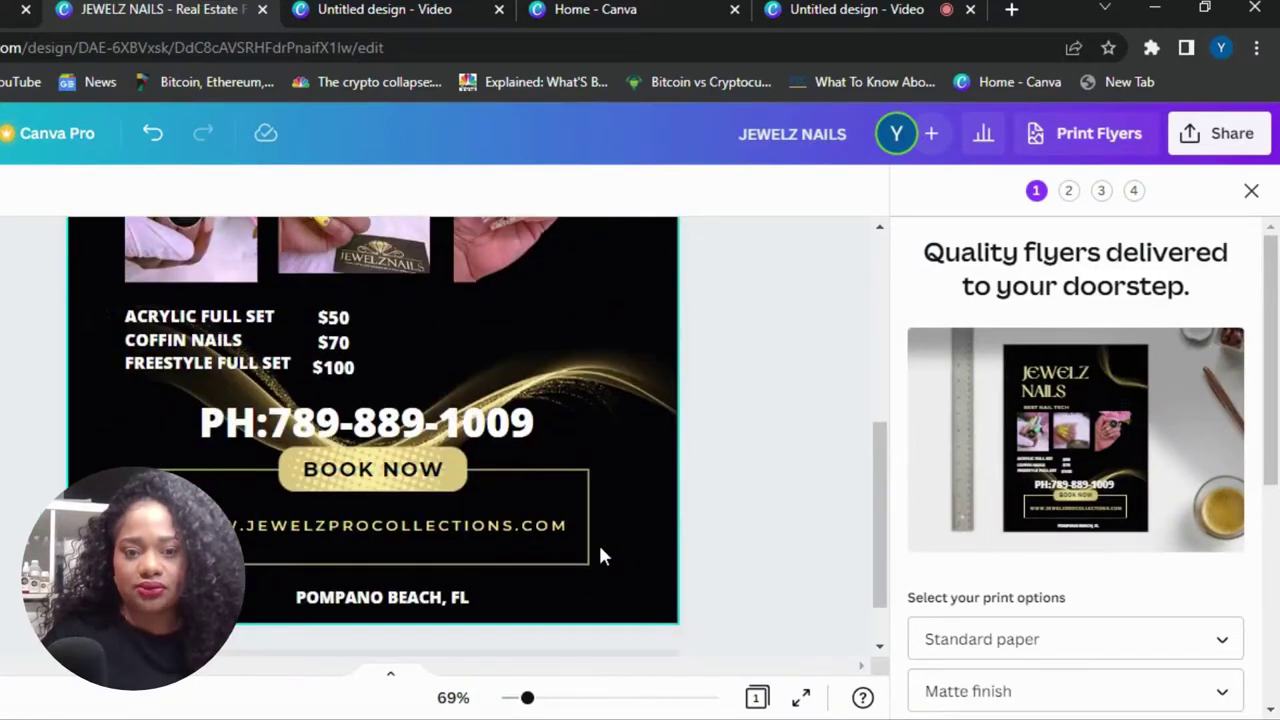
{"action": "scroll", "coordinate": [600, 557], "scroll_direction": "up", "scroll_amount": 3}
{"action": "scroll", "coordinate": [600, 558], "scroll_direction": "down", "scroll_amount": 3}
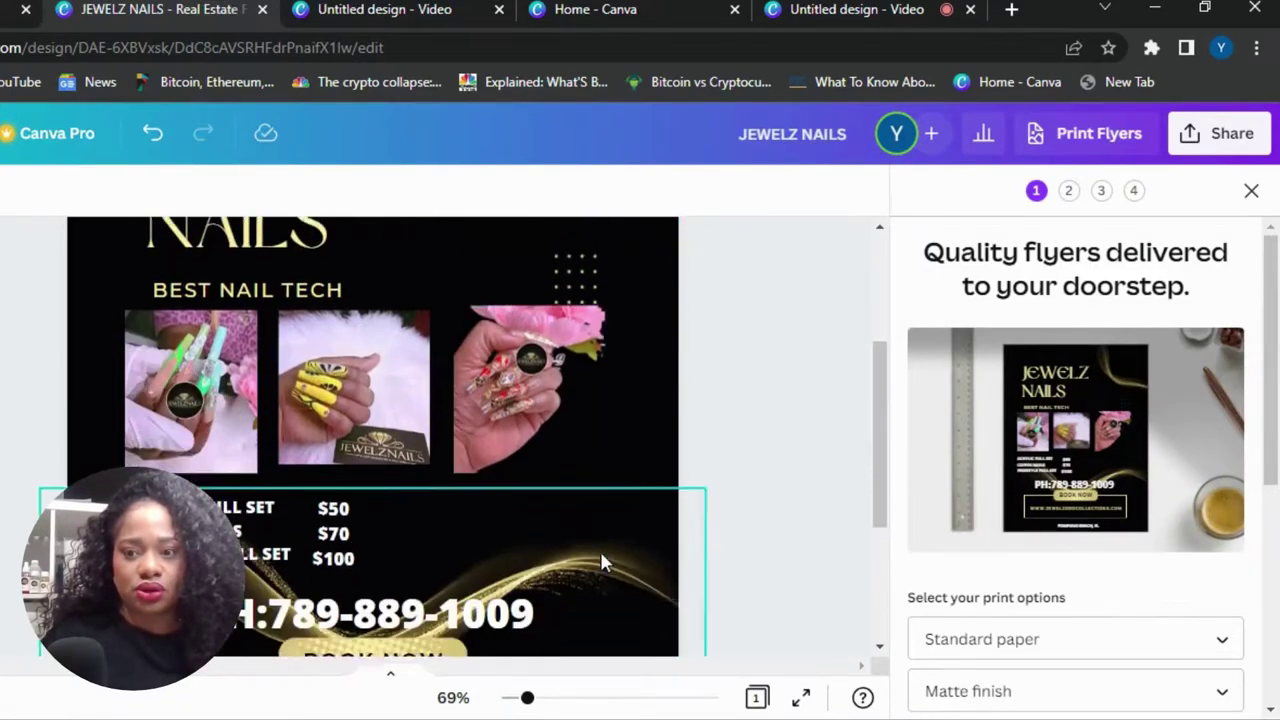
{"action": "scroll", "coordinate": [600, 558], "scroll_direction": "up", "scroll_amount": 3}
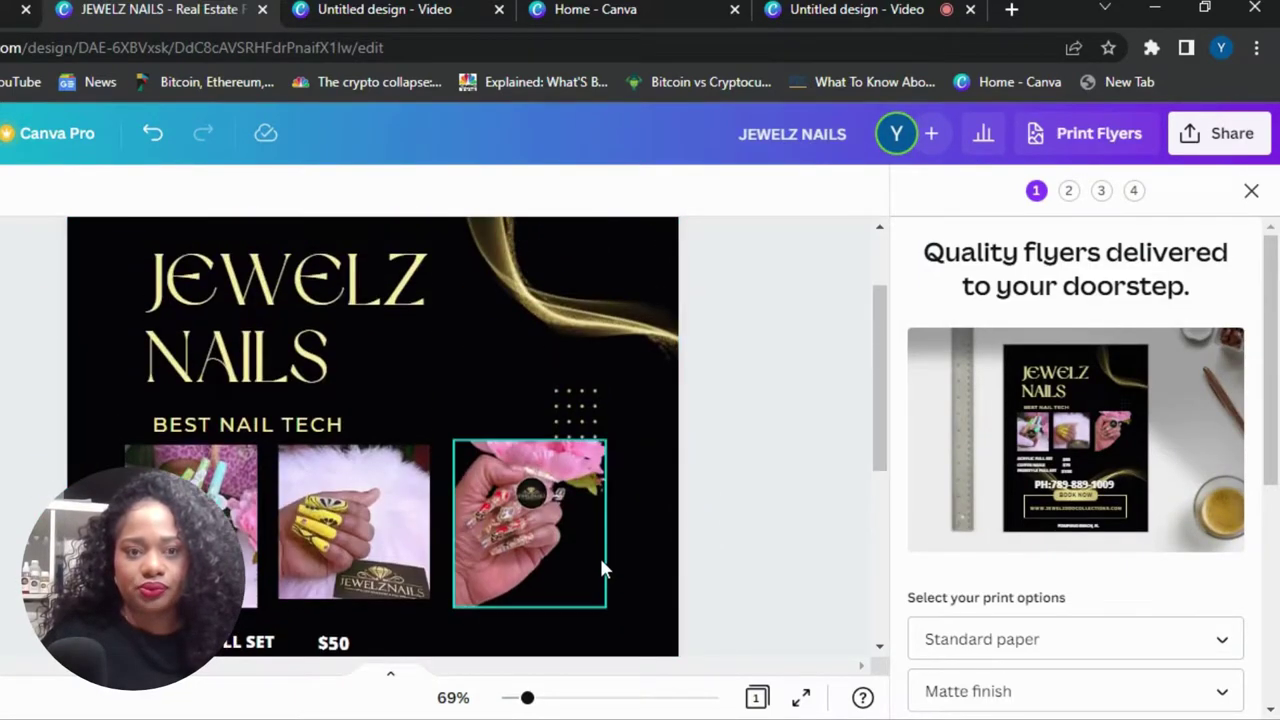
{"action": "scroll", "coordinate": [600, 558], "scroll_direction": "down", "scroll_amount": 3}
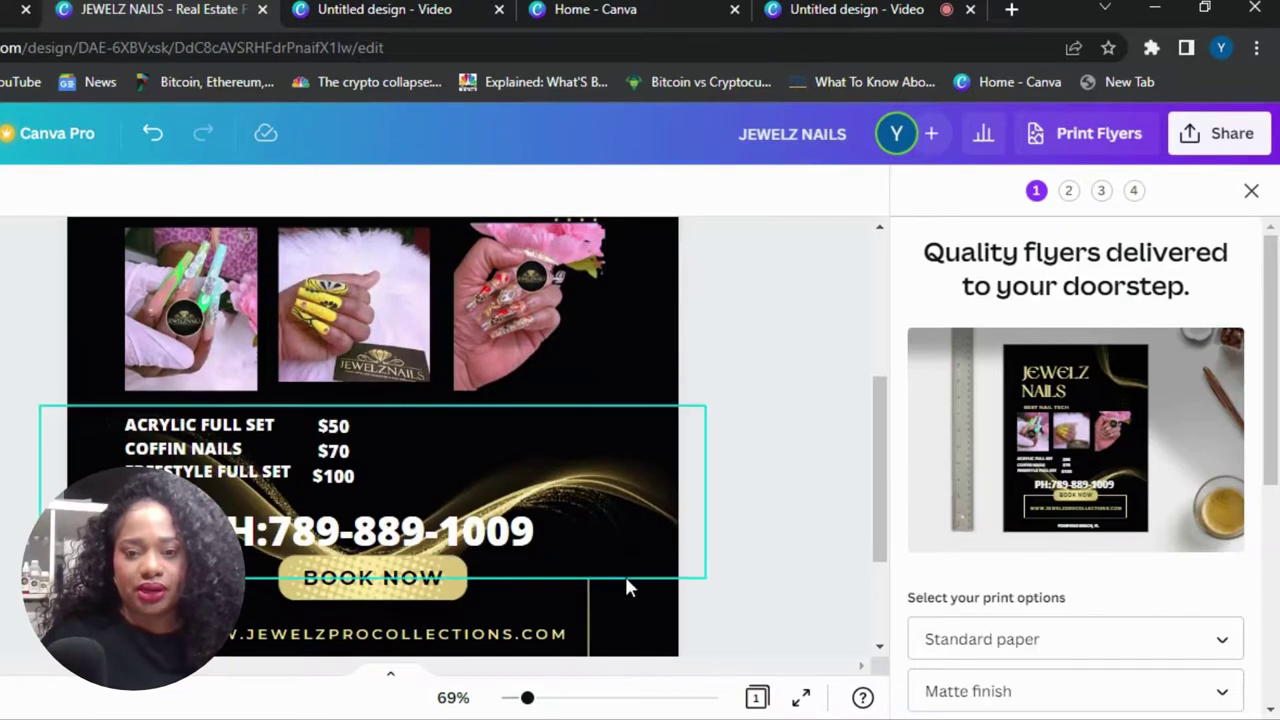
{"action": "scroll", "coordinate": [677, 611], "scroll_direction": "up", "scroll_amount": 3}
{"action": "scroll", "coordinate": [540, 555], "scroll_direction": "down", "scroll_amount": 3}
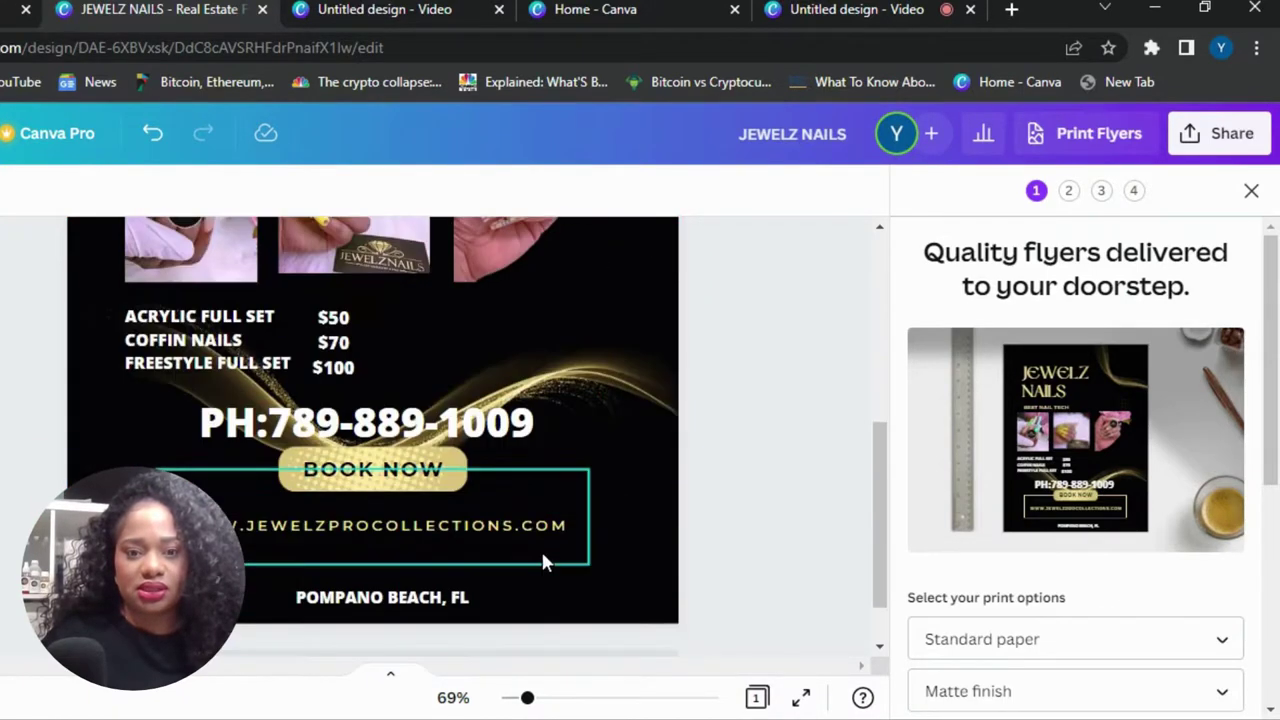
{"action": "scroll", "coordinate": [1196, 636], "scroll_direction": "down", "scroll_amount": 3}
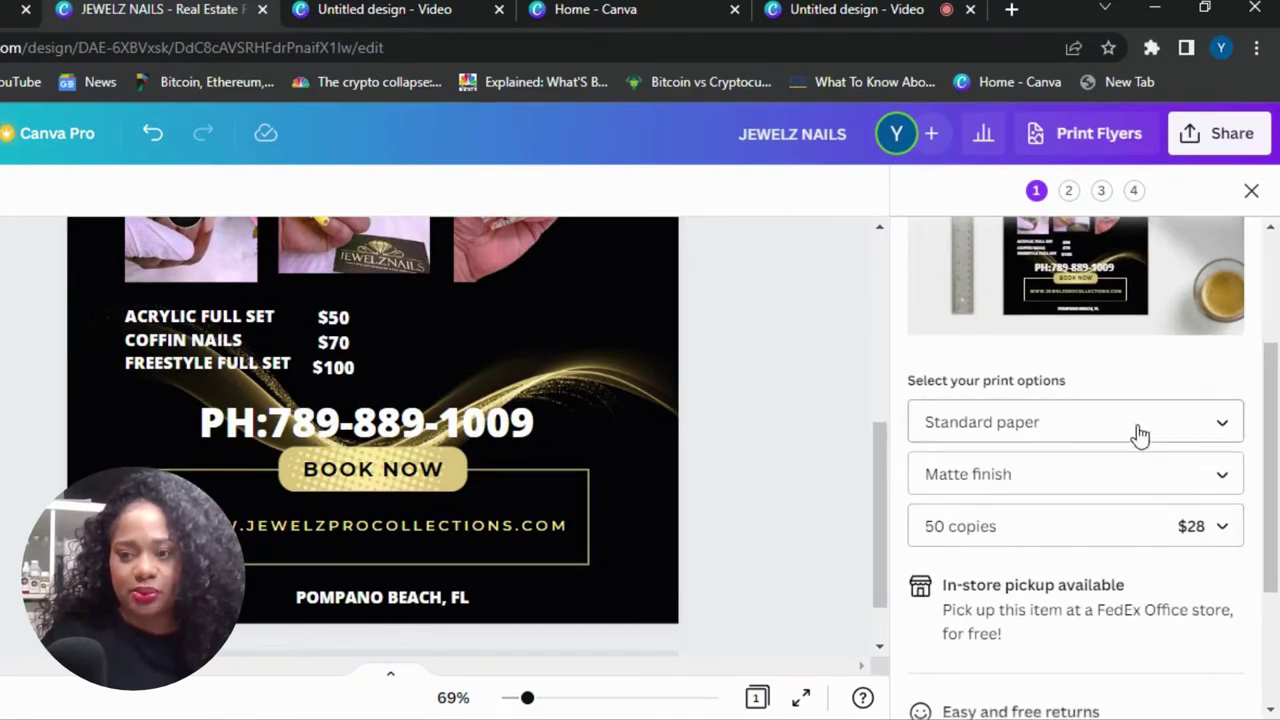
Review the paper and finish choices, keeping Standard paper and Matte finish
{"action": "left_click", "coordinate": [1228, 429]}
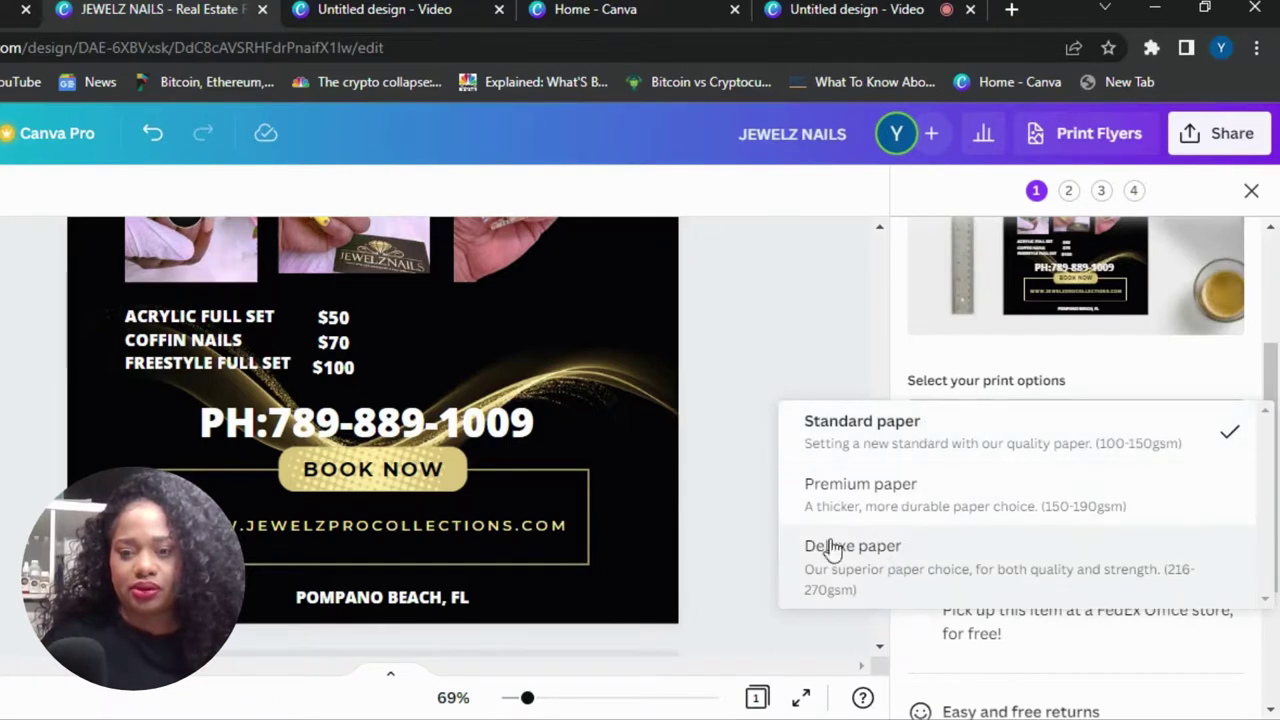
{"action": "left_click", "coordinate": [751, 466]}
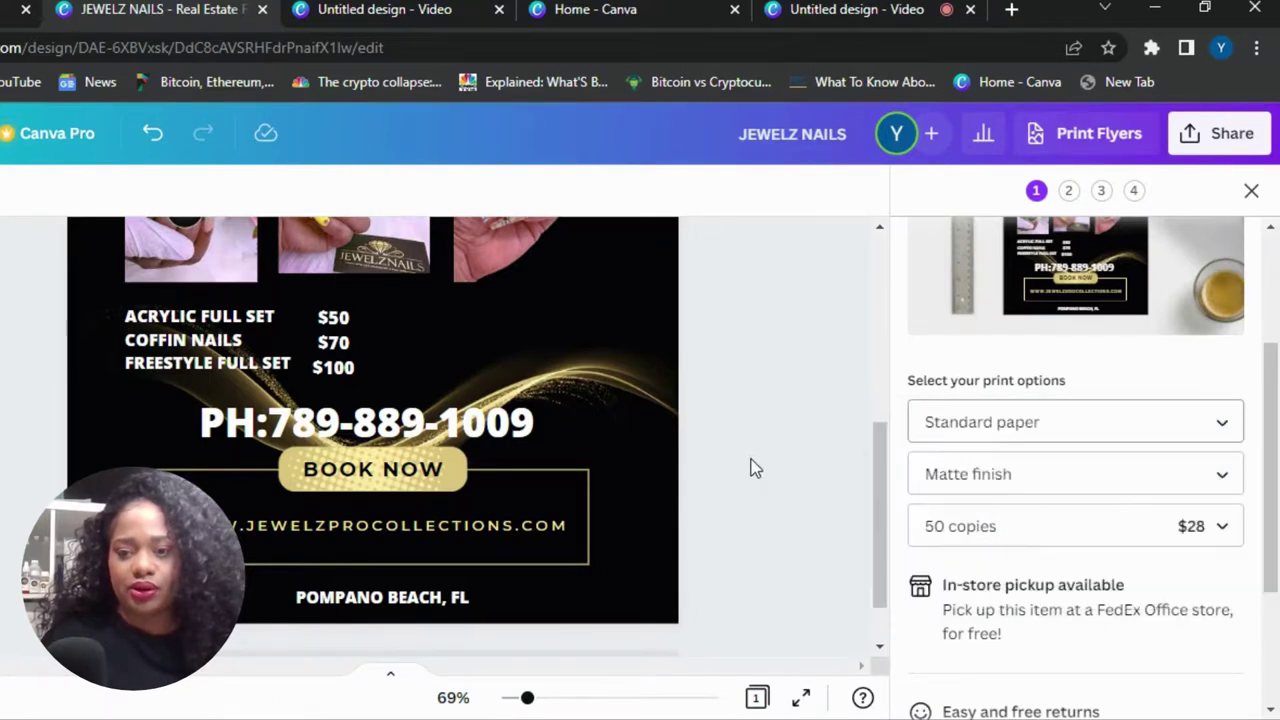
{"action": "left_click", "coordinate": [1224, 478]}
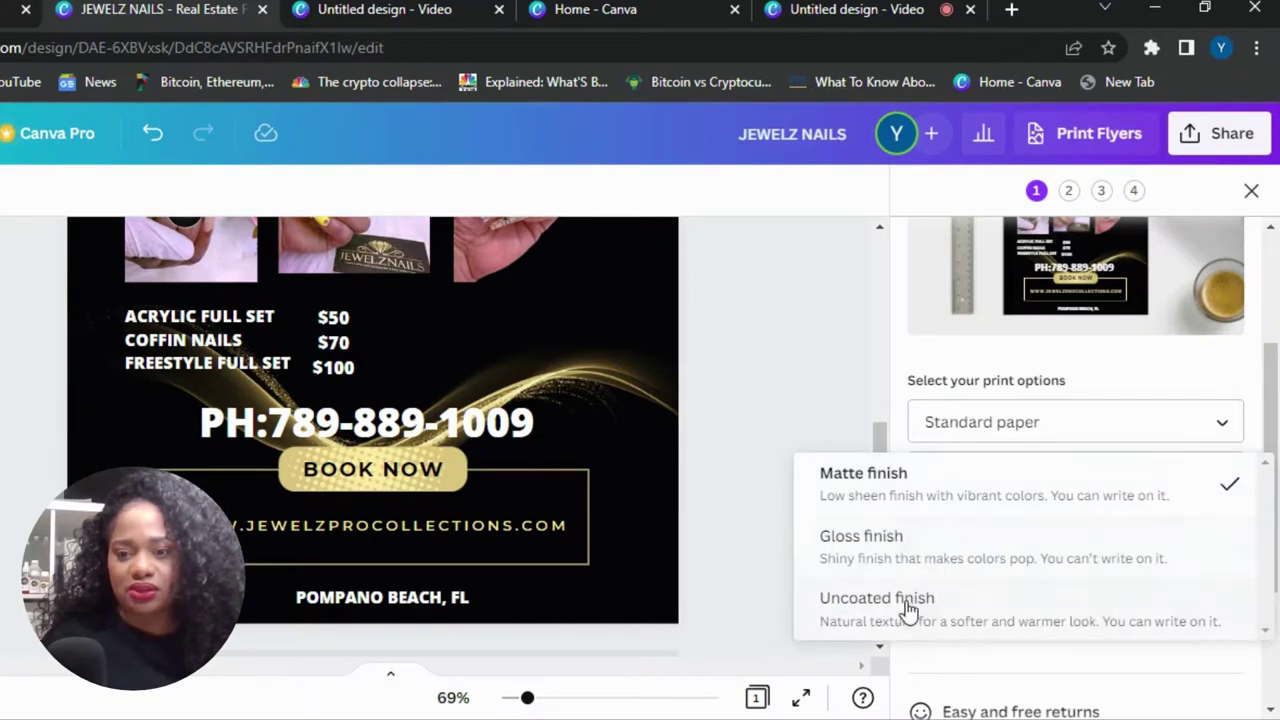
{"action": "left_click", "coordinate": [771, 362]}
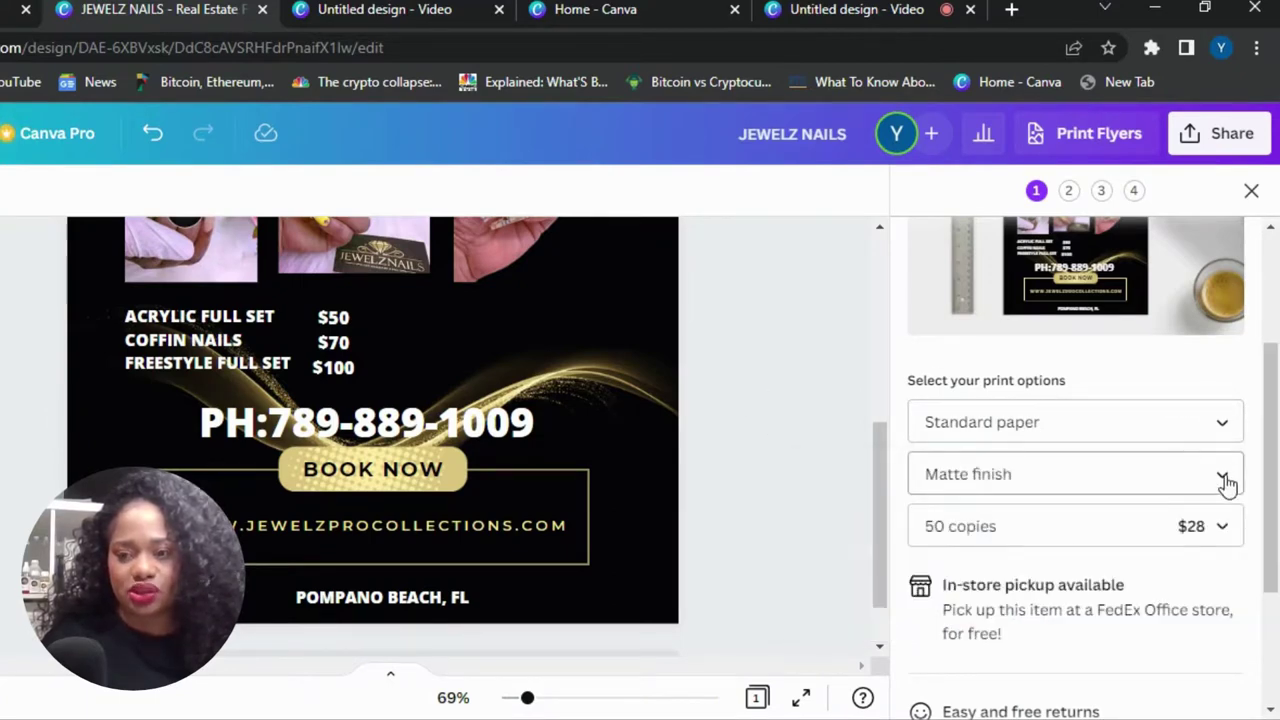
Set the flyer quantity to 200 copies for $88
{"action": "left_click", "coordinate": [1224, 540]}
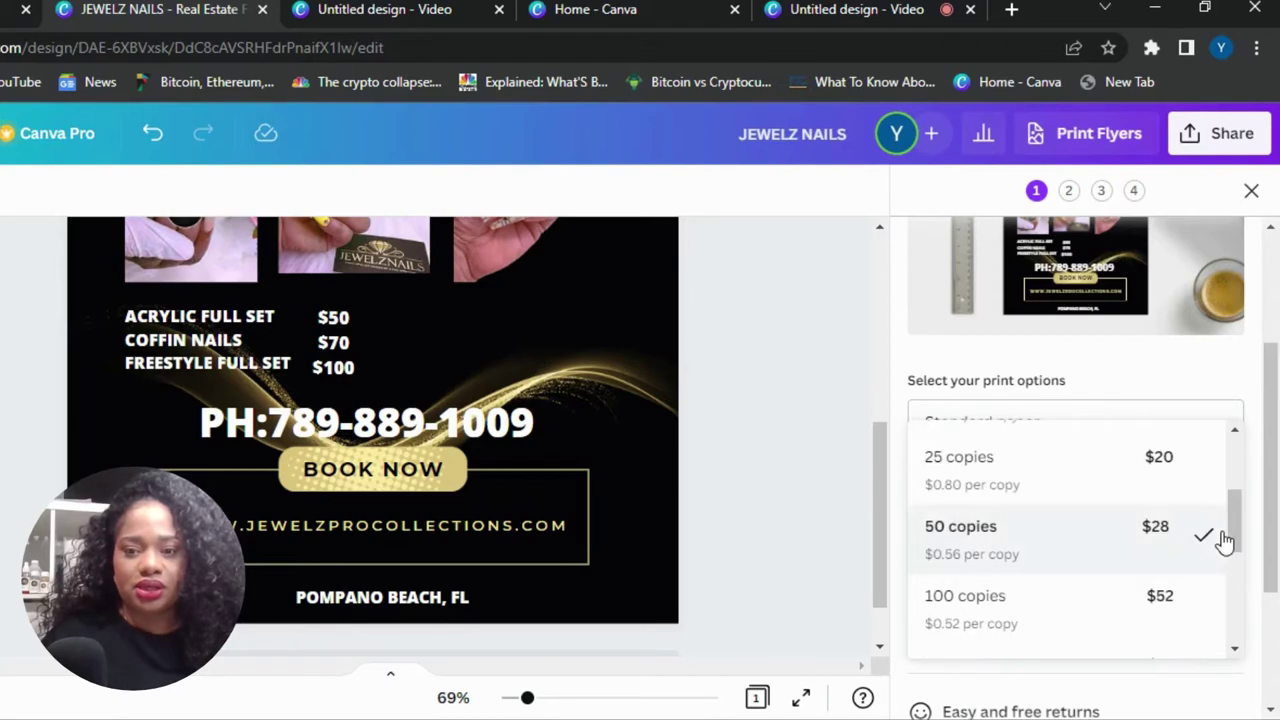
{"action": "scroll", "coordinate": [1011, 566], "scroll_direction": "down", "scroll_amount": 2}
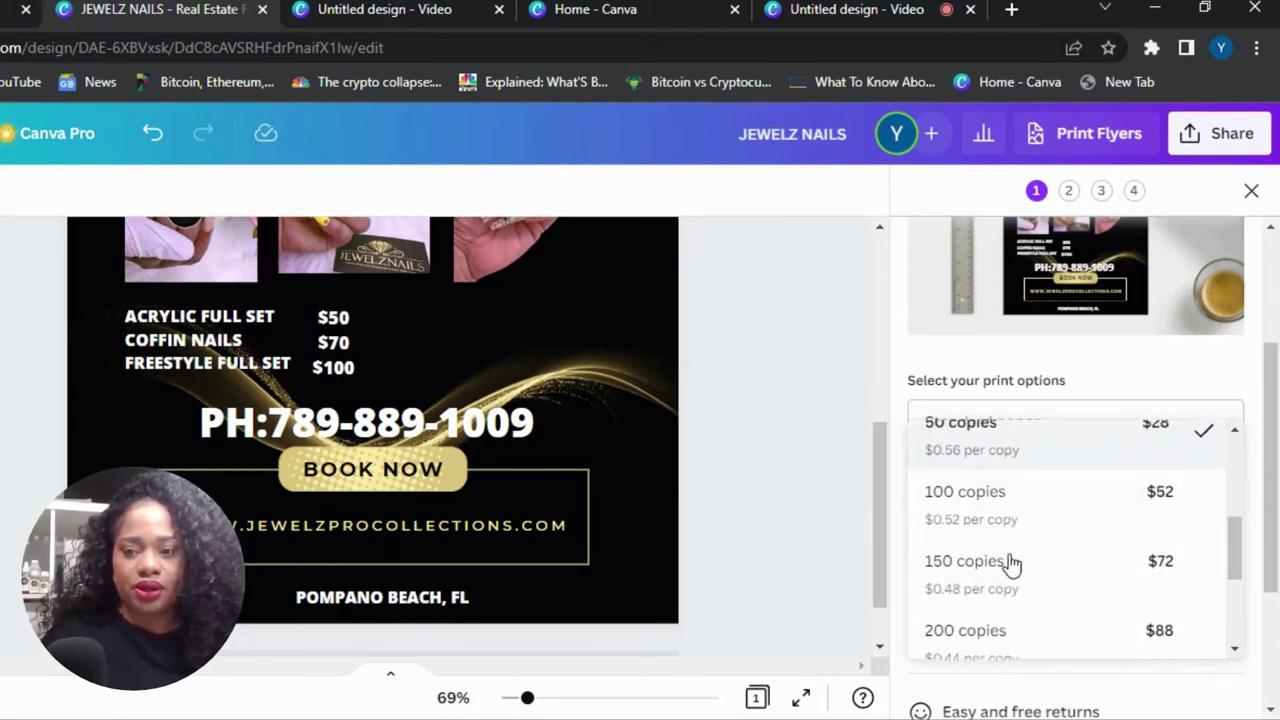
{"action": "scroll", "coordinate": [1080, 597], "scroll_direction": "down", "scroll_amount": 2}
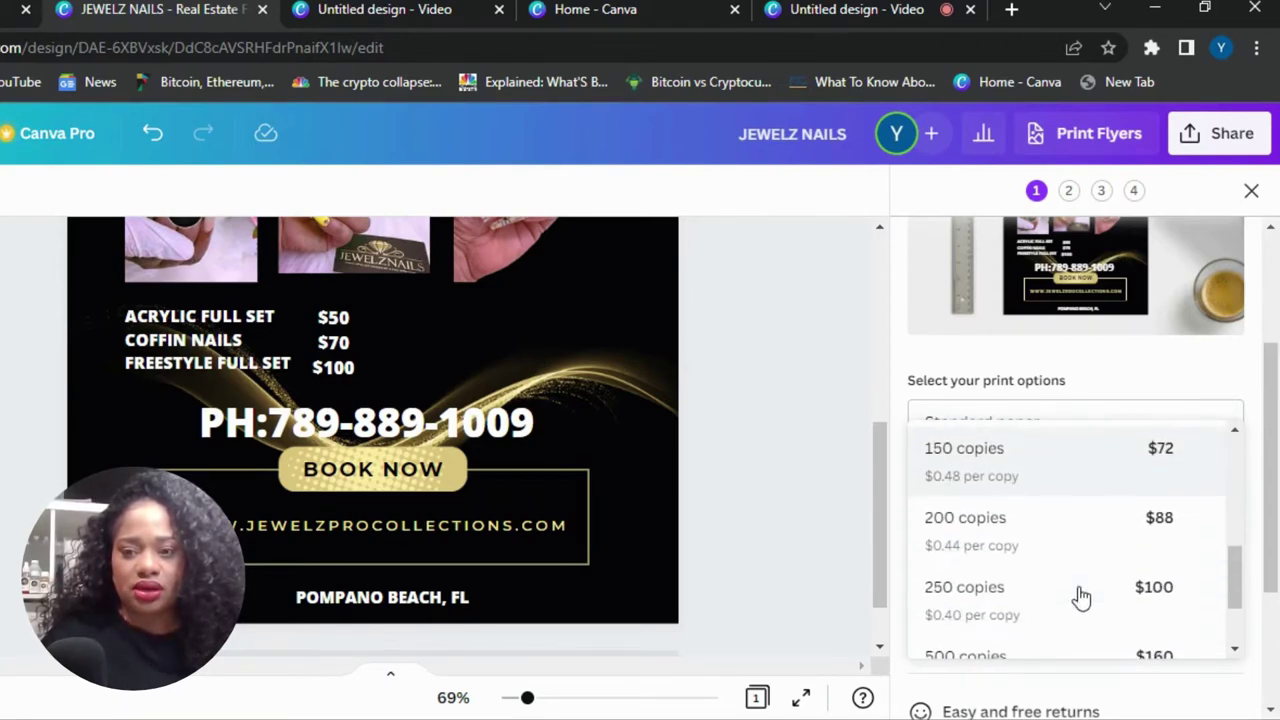
{"action": "left_click", "coordinate": [1003, 533]}
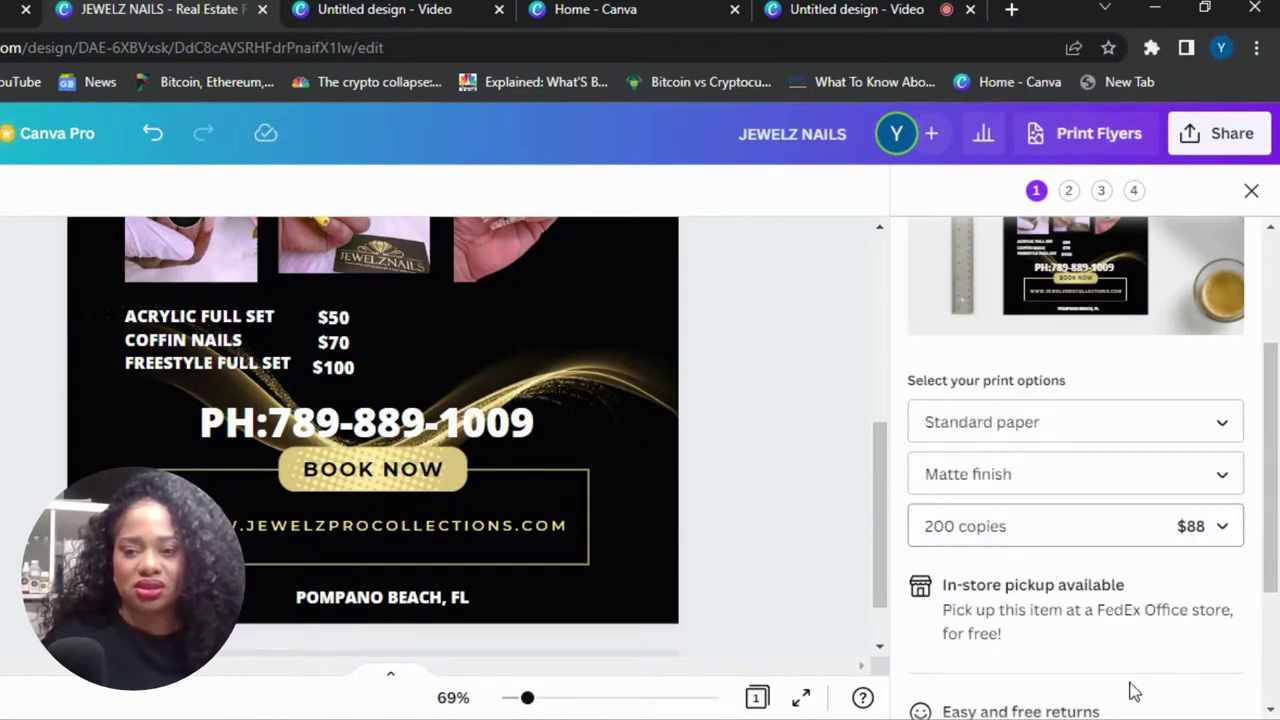
{"action": "scroll", "coordinate": [1060, 615], "scroll_direction": "down", "scroll_amount": 3}
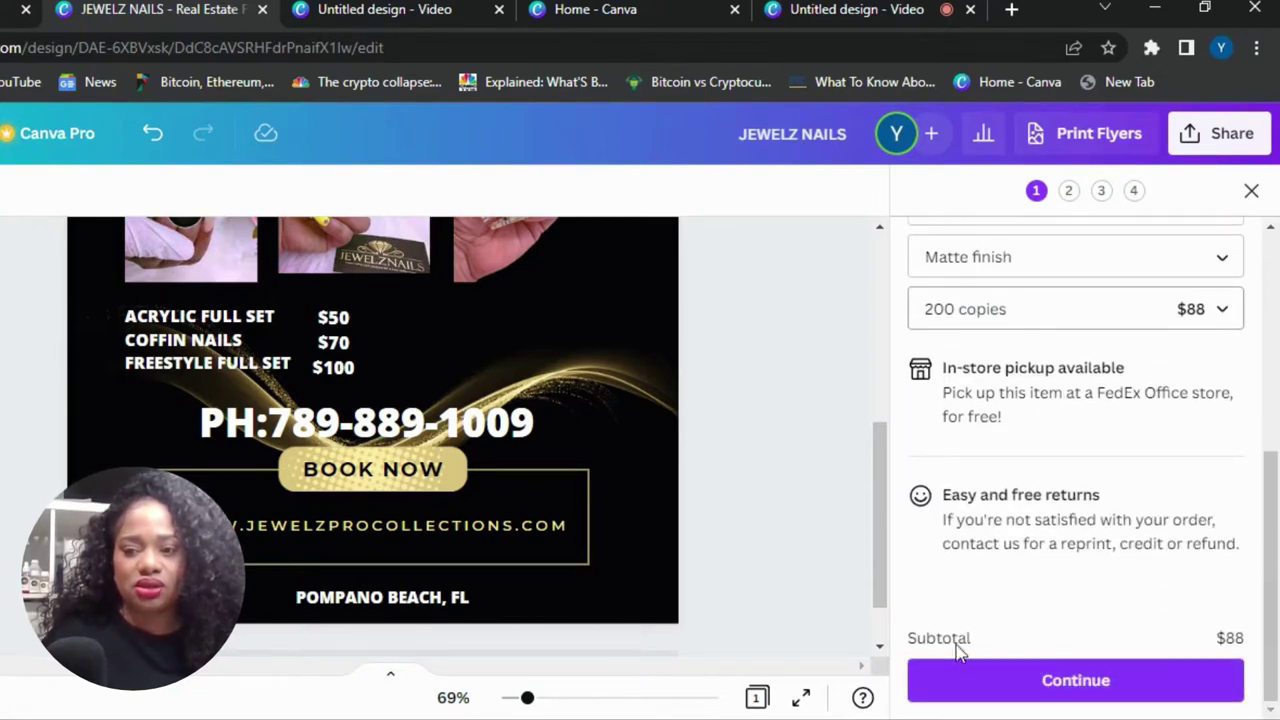
{"action": "scroll", "coordinate": [740, 487], "scroll_direction": "up", "scroll_amount": 5}
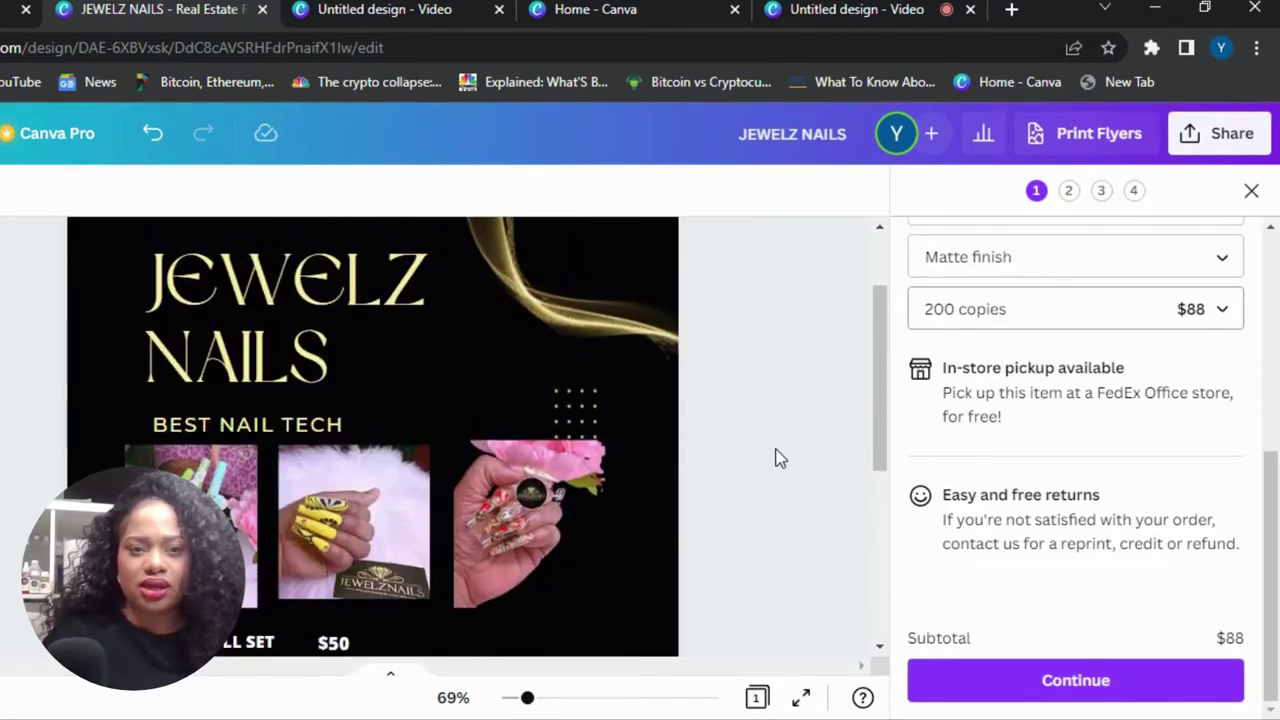
{"action": "scroll", "coordinate": [775, 458], "scroll_direction": "down", "scroll_amount": 5}
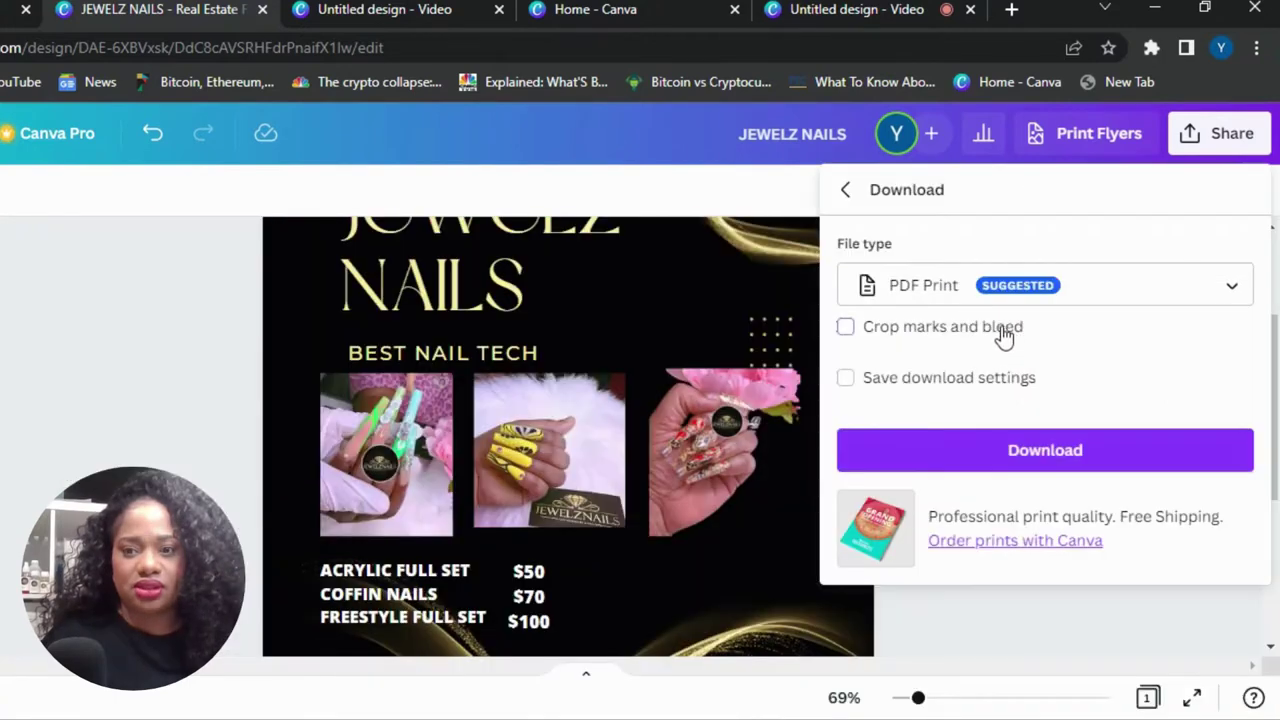
Download the flyer as a PDF Print file with crop marks and bleed turned off
{"action": "left_click", "coordinate": [1000, 332]}
{"action": "left_click", "coordinate": [846, 330]}
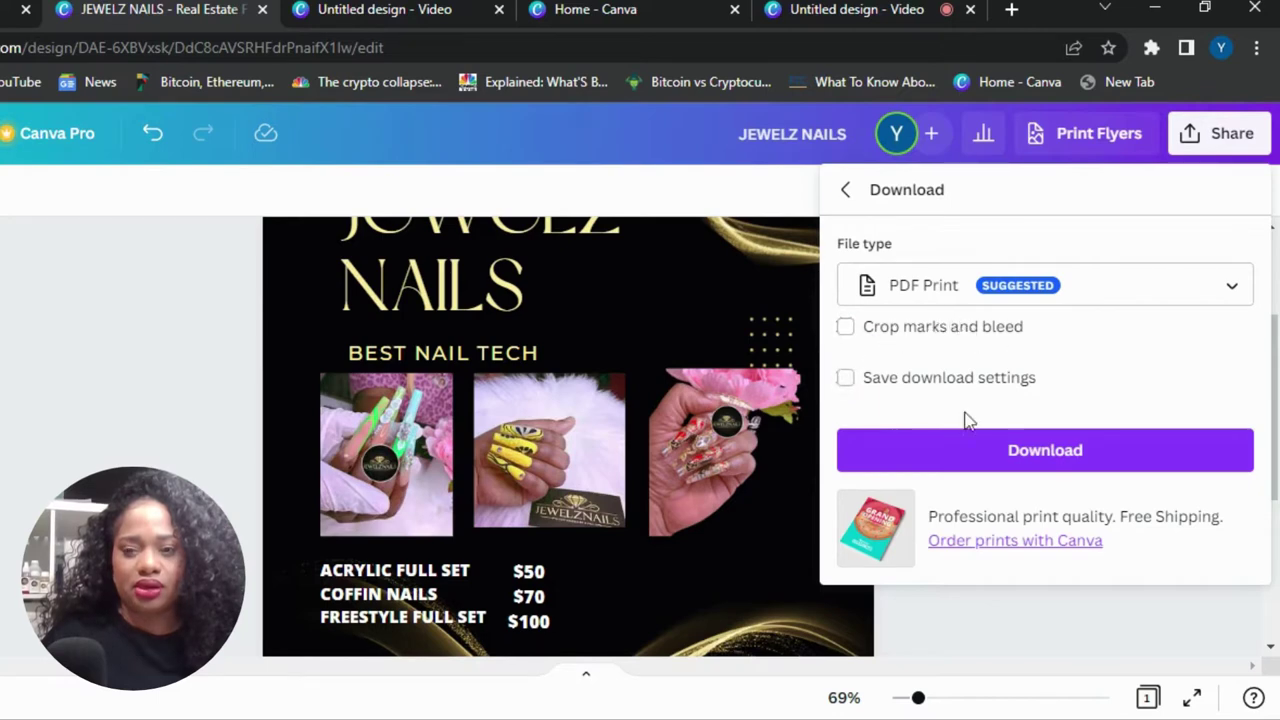
{"action": "left_click", "coordinate": [998, 450]}
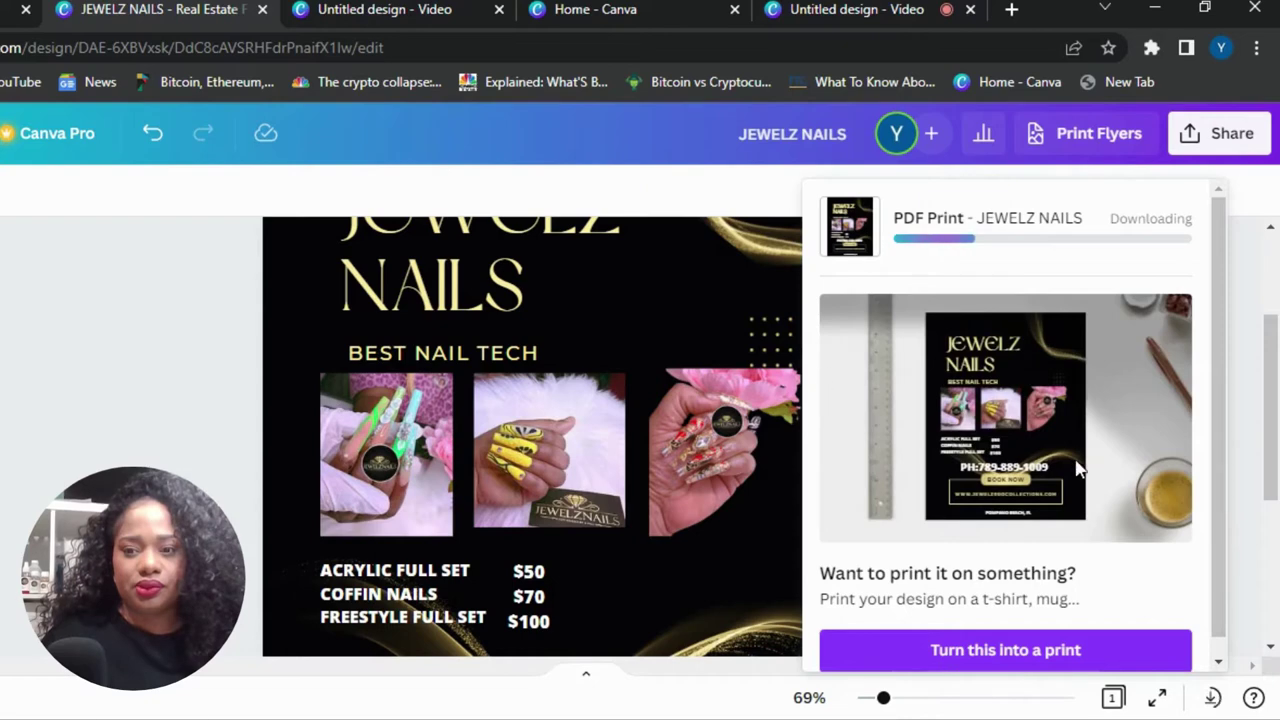
{"action": "scroll", "coordinate": [1080, 490], "scroll_direction": "down", "scroll_amount": 1}
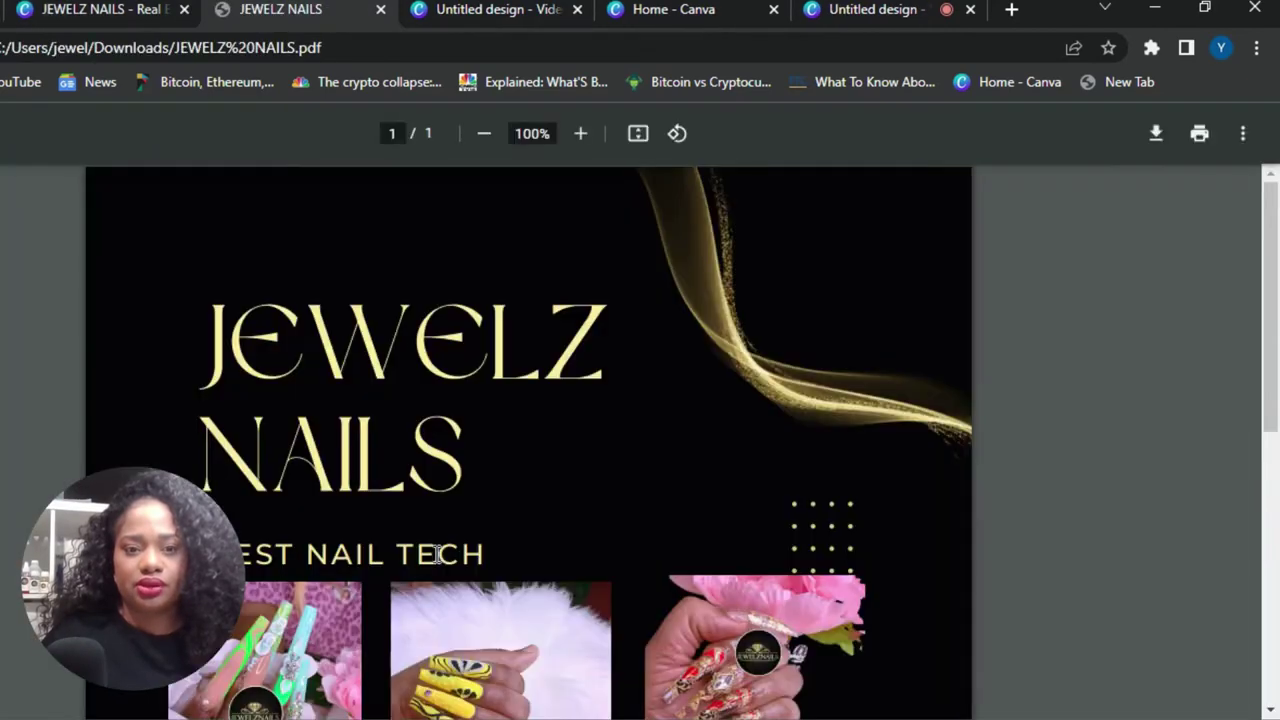
Scroll through the downloaded JEWELZ NAILS PDF to check its photos, prices and booking details
{"action": "scroll", "coordinate": [437, 554], "scroll_direction": "down", "scroll_amount": 6}
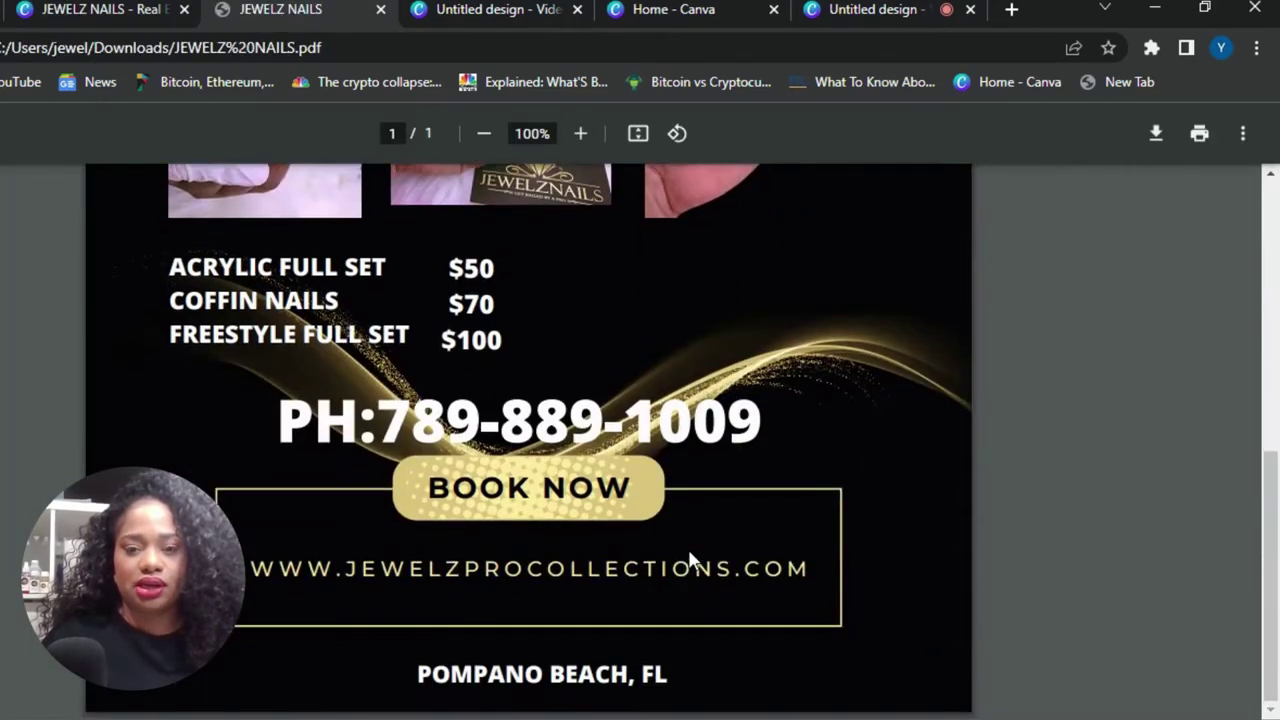
{"action": "scroll", "coordinate": [690, 554], "scroll_direction": "up", "scroll_amount": 5}
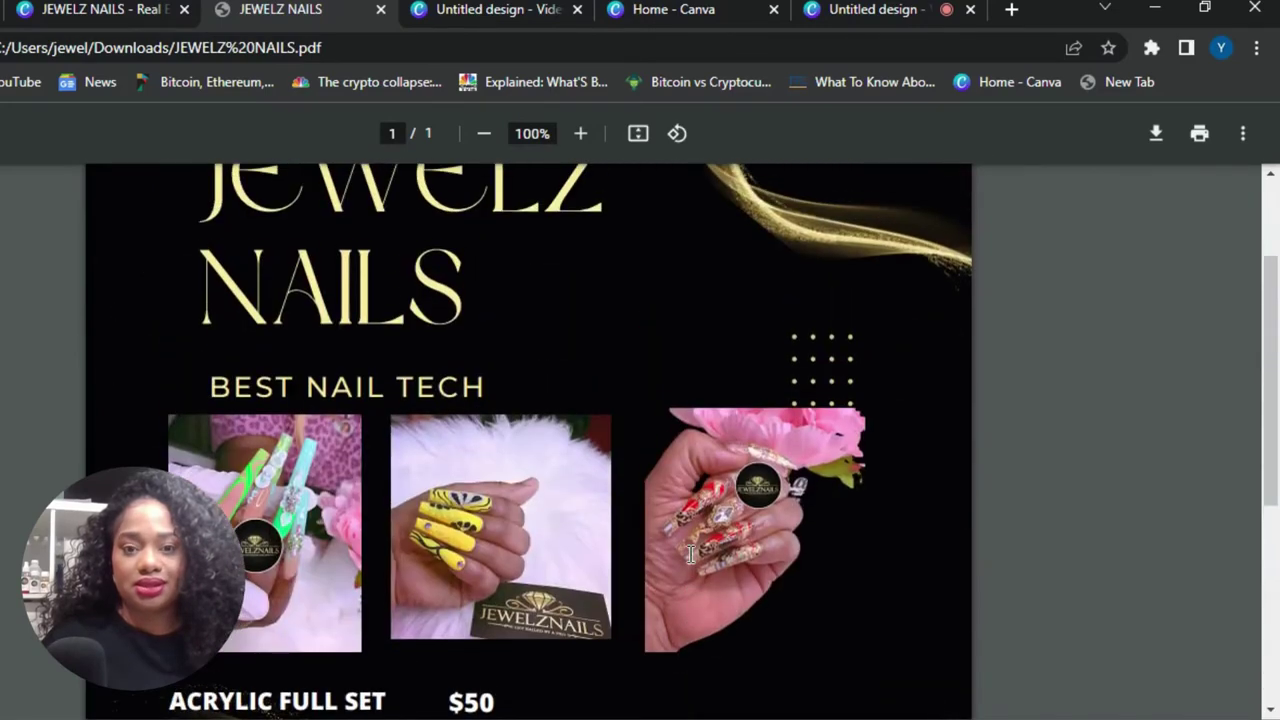
{"action": "scroll", "coordinate": [690, 554], "scroll_direction": "down", "scroll_amount": 4}
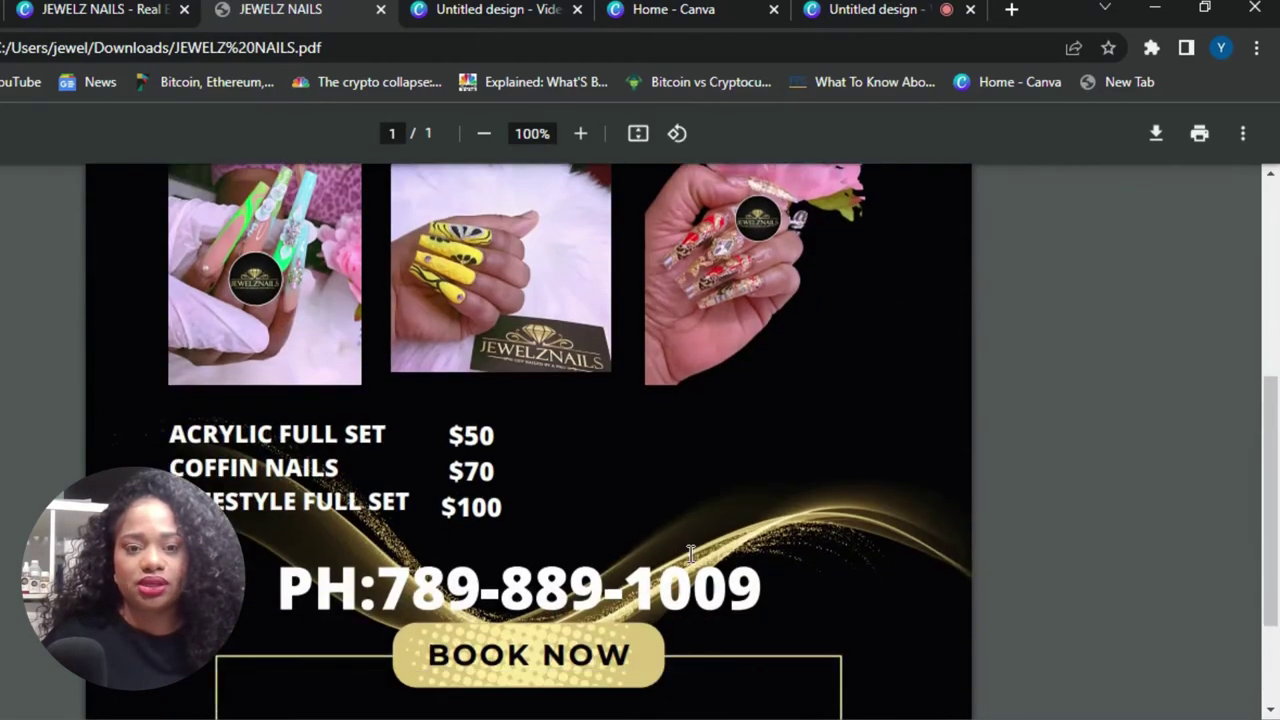
{"action": "scroll", "coordinate": [690, 554], "scroll_direction": "down", "scroll_amount": 2}
{"action": "scroll", "coordinate": [690, 554], "scroll_direction": "up", "scroll_amount": 6}
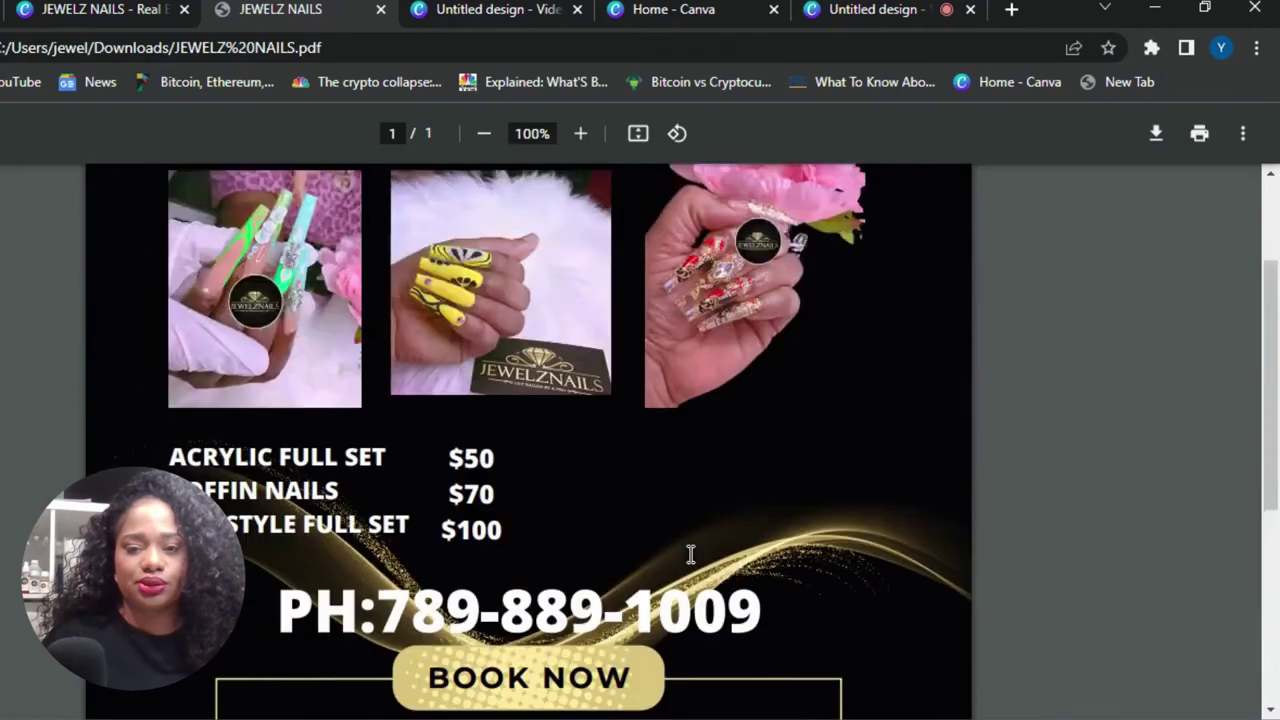
{"action": "scroll", "coordinate": [690, 554], "scroll_direction": "down", "scroll_amount": 5}
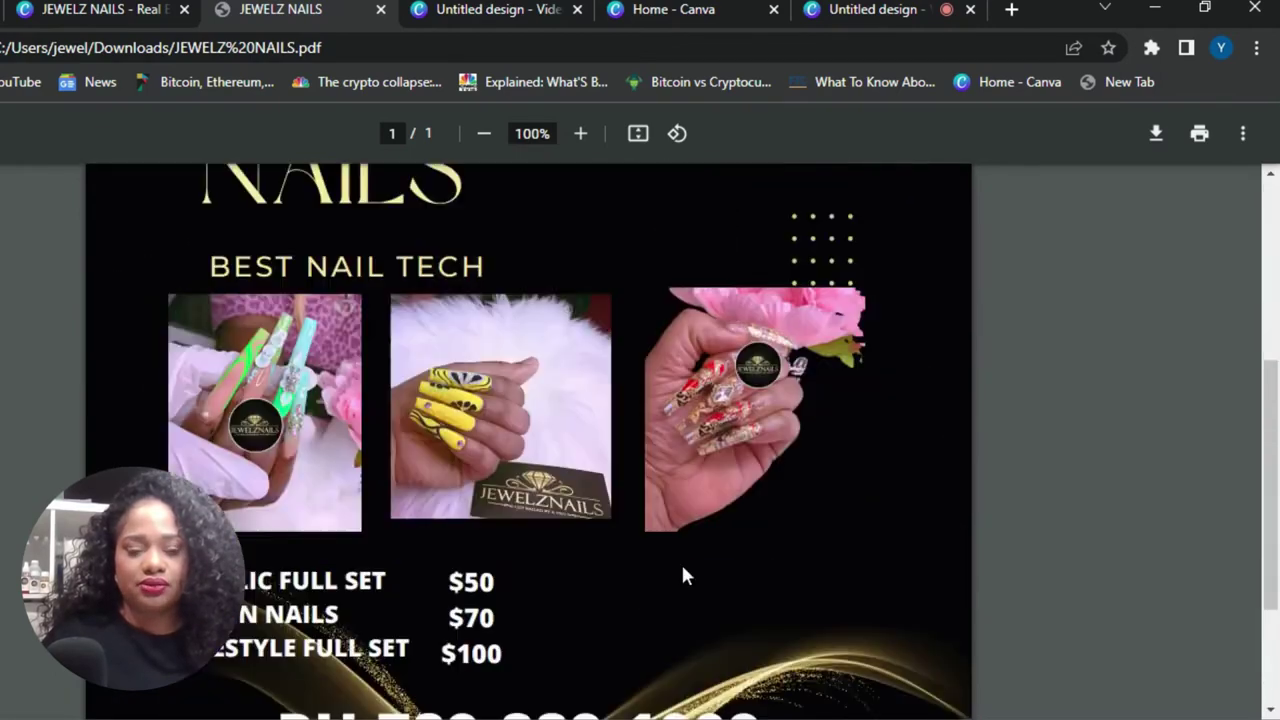